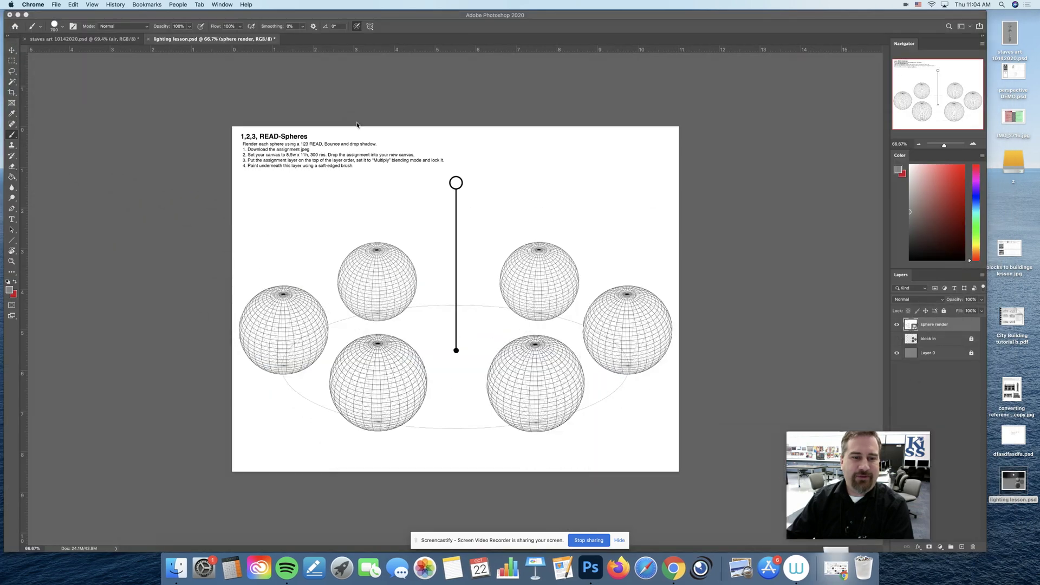
# Switch to staves art 10142020.psd and examine the painted life staff from its head down to the bulb.
pyautogui.click(109, 40)
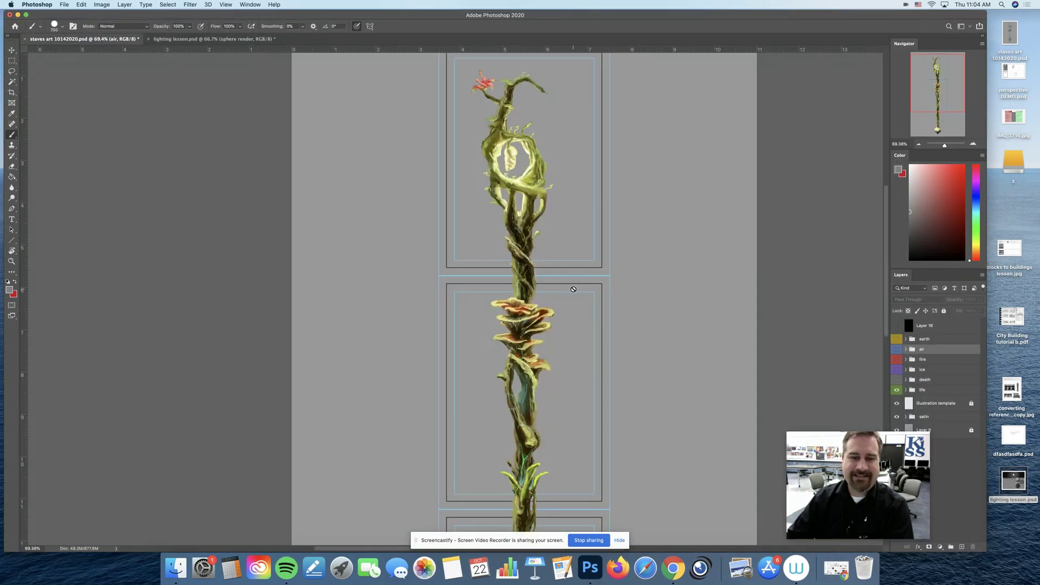
pyautogui.scroll(-1, 573, 288)
pyautogui.scroll(-2, 574, 289)
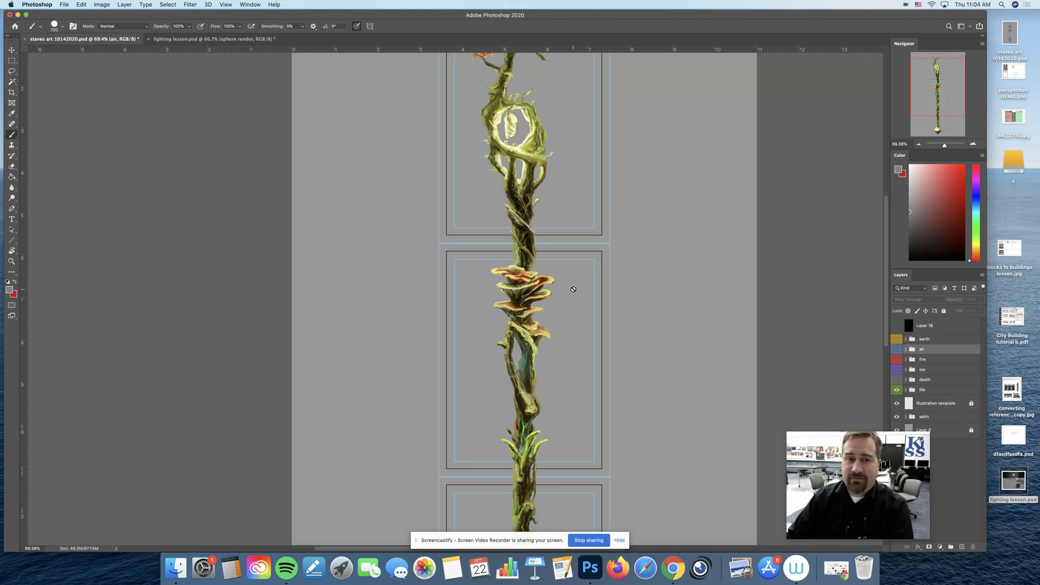
pyautogui.scroll(-8, 573, 289)
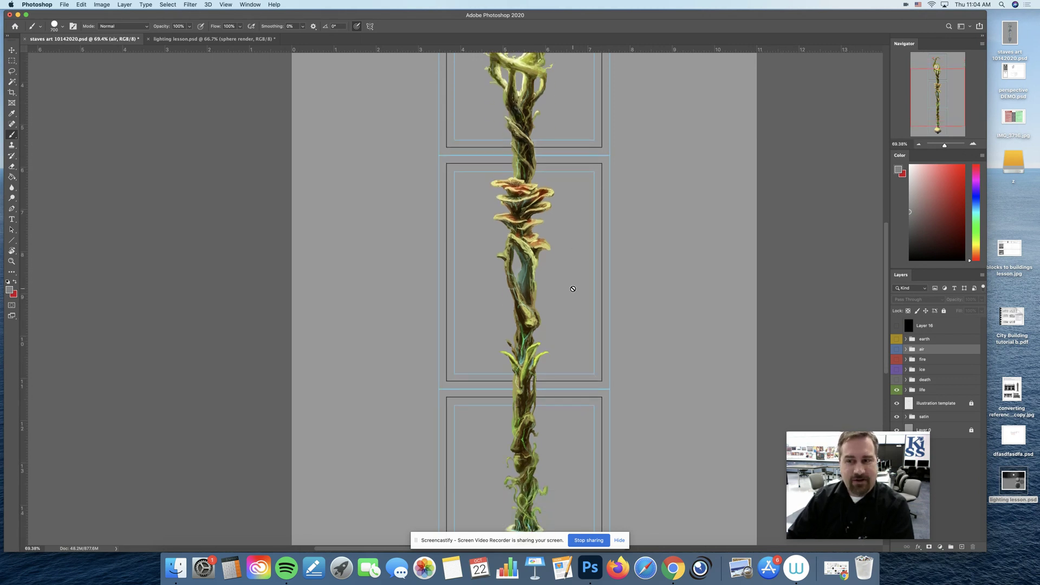
pyautogui.scroll(-9, 573, 289)
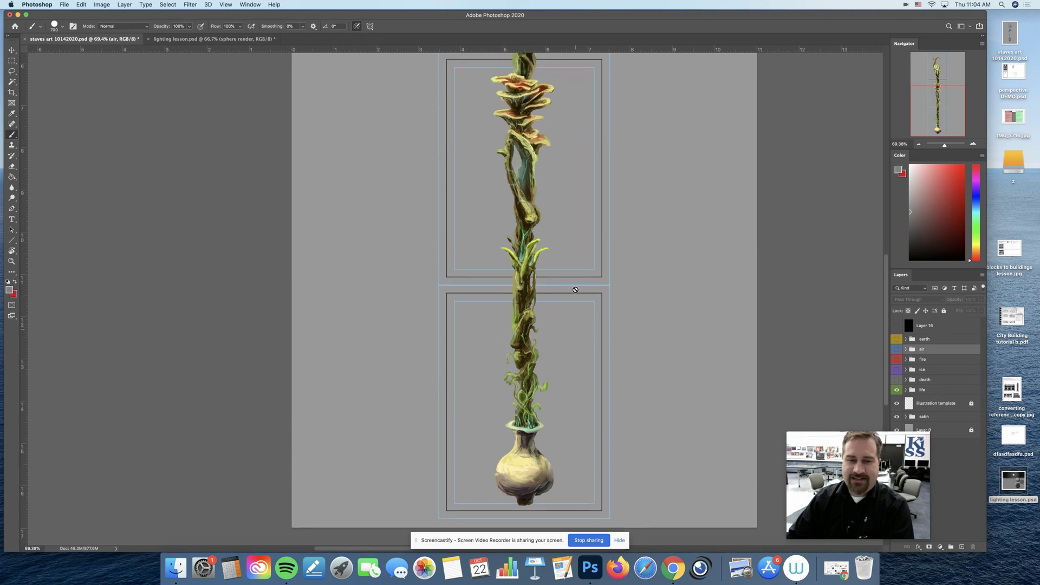
pyautogui.scroll(20, 574, 289)
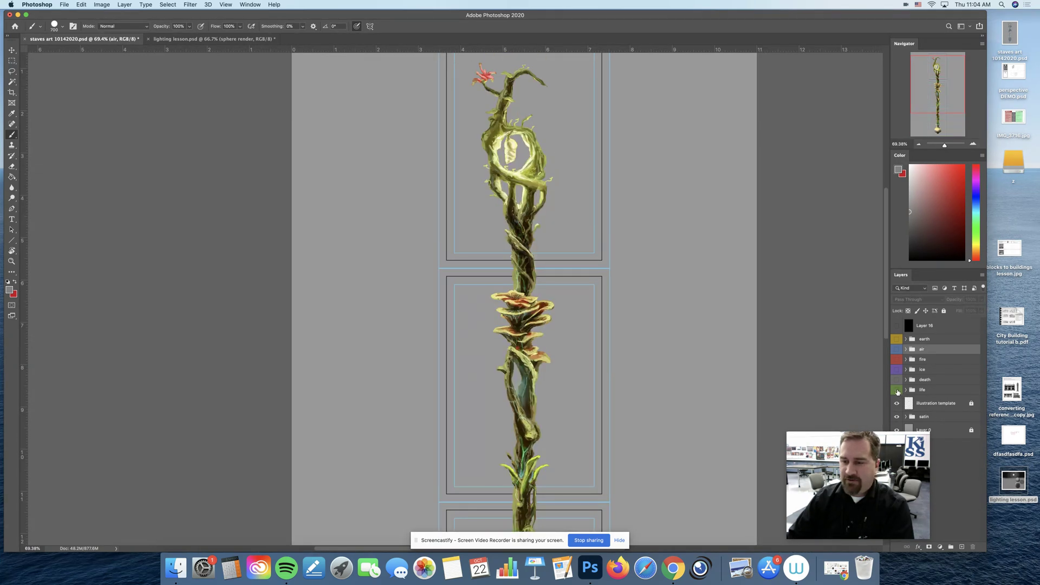
# Hide the life group, show the fire group, and examine the fire staff along its full length.
pyautogui.click(897, 391)
pyautogui.click(897, 359)
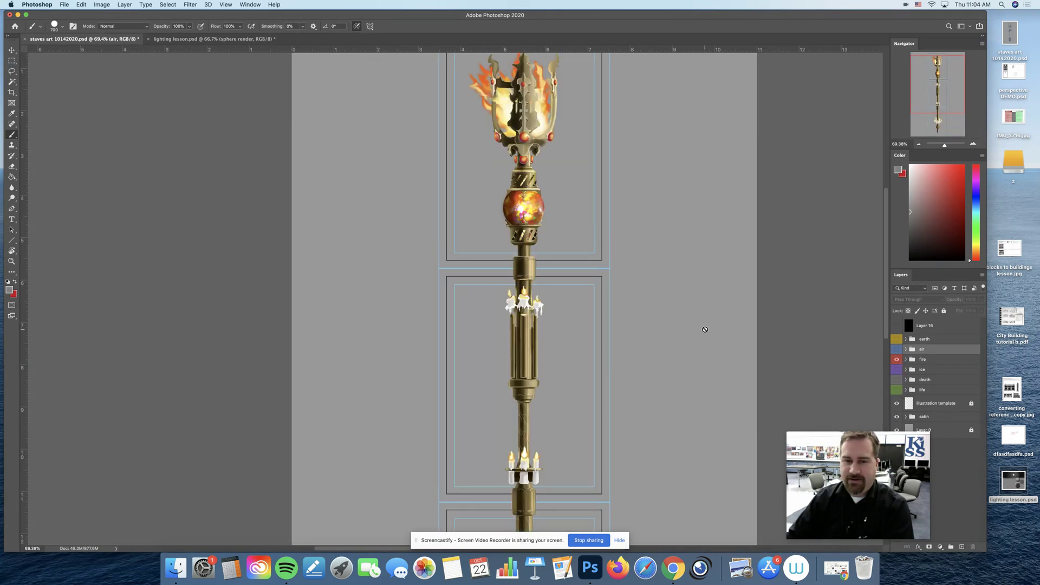
pyautogui.scroll(2, 582, 333)
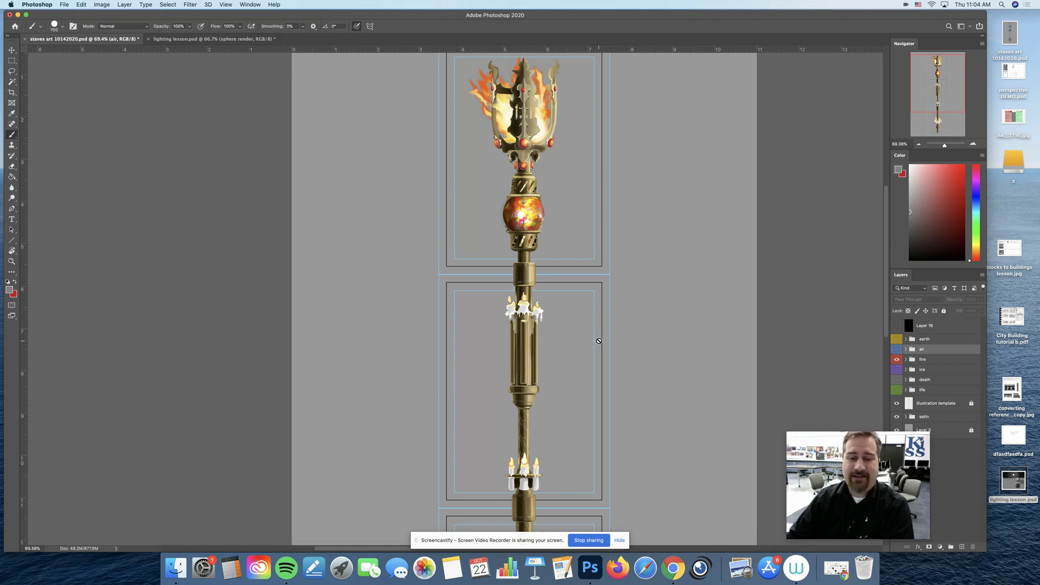
pyautogui.scroll(-5, 542, 347)
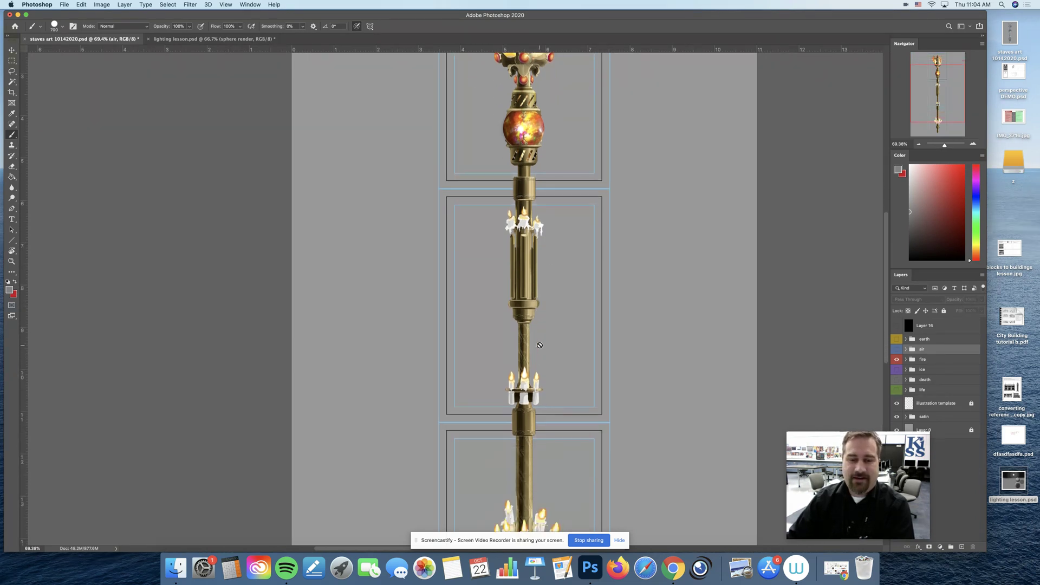
pyautogui.scroll(-8, 540, 346)
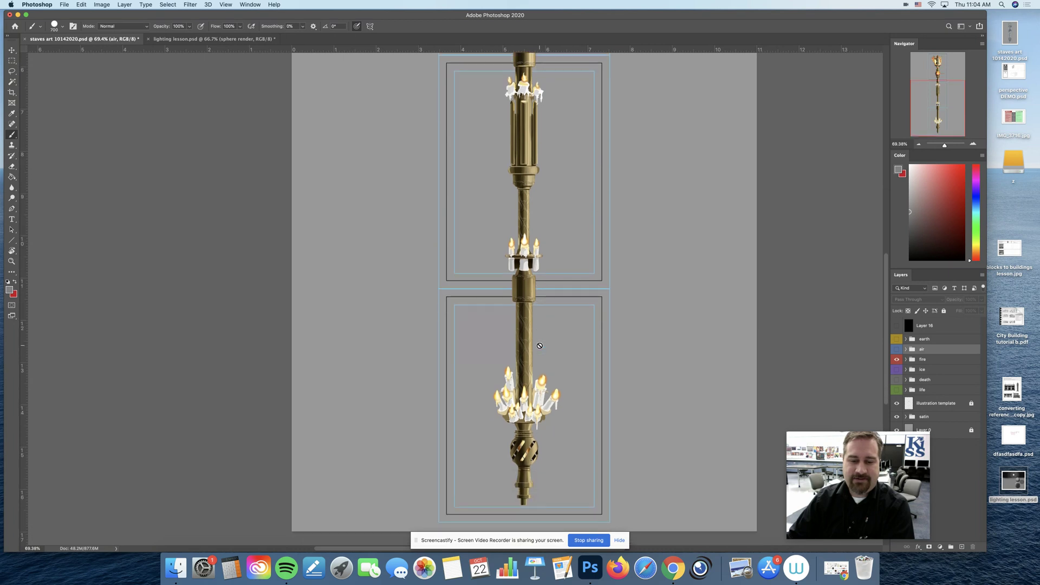
pyautogui.scroll(5, 540, 345)
# Hide the fire group, show the life group again, and examine the life staff's rendering.
pyautogui.click(897, 360)
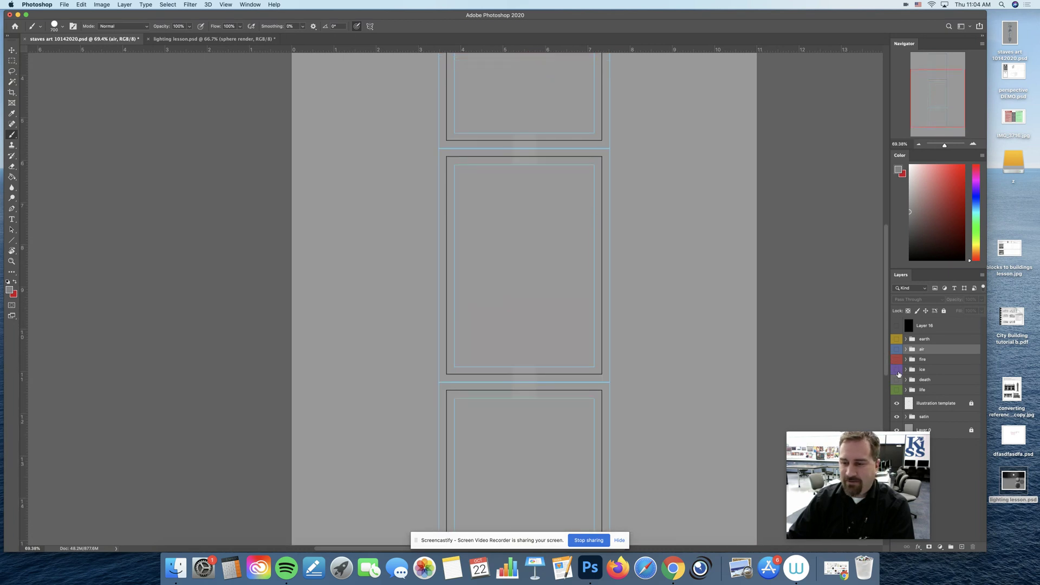
pyautogui.click(897, 390)
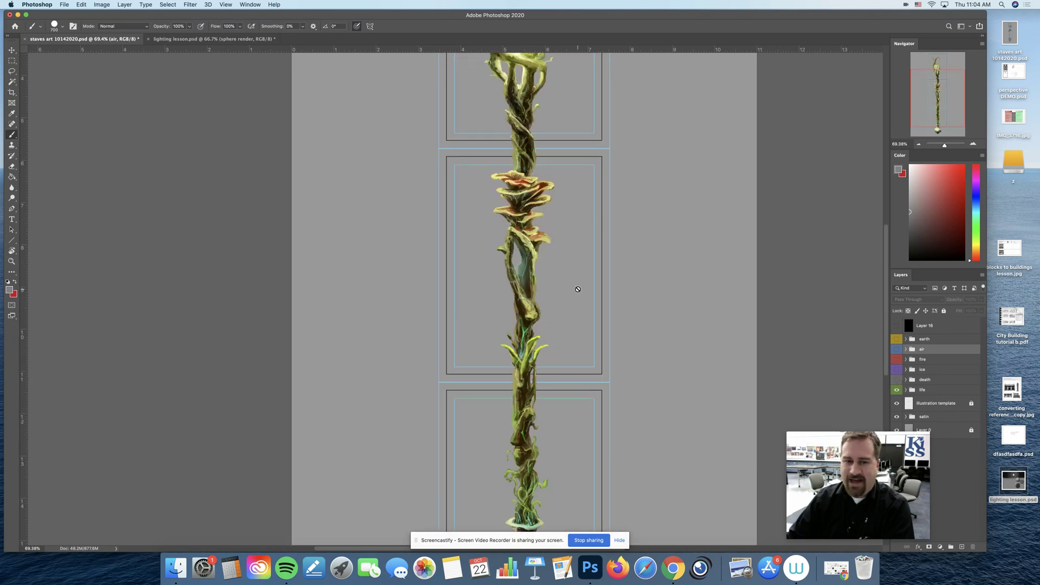
pyautogui.scroll(7, 538, 288)
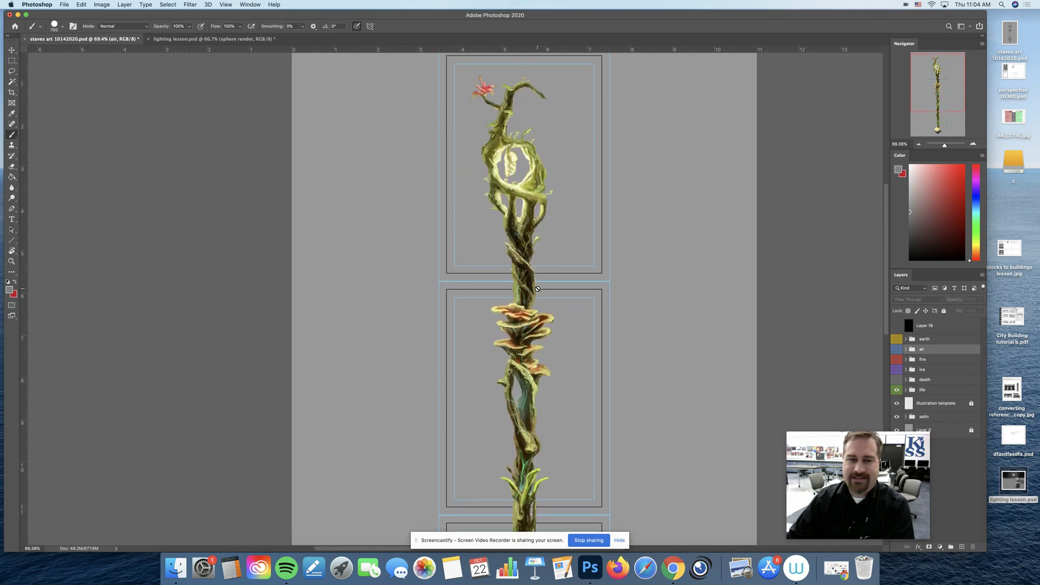
pyautogui.scroll(-5, 538, 289)
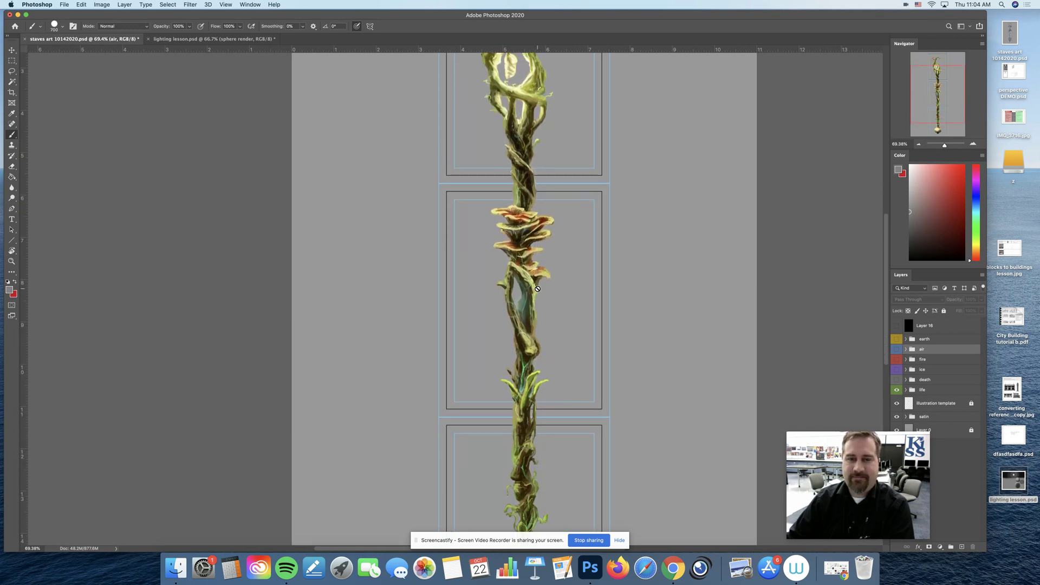
pyautogui.scroll(-4, 538, 288)
pyautogui.scroll(2, 537, 288)
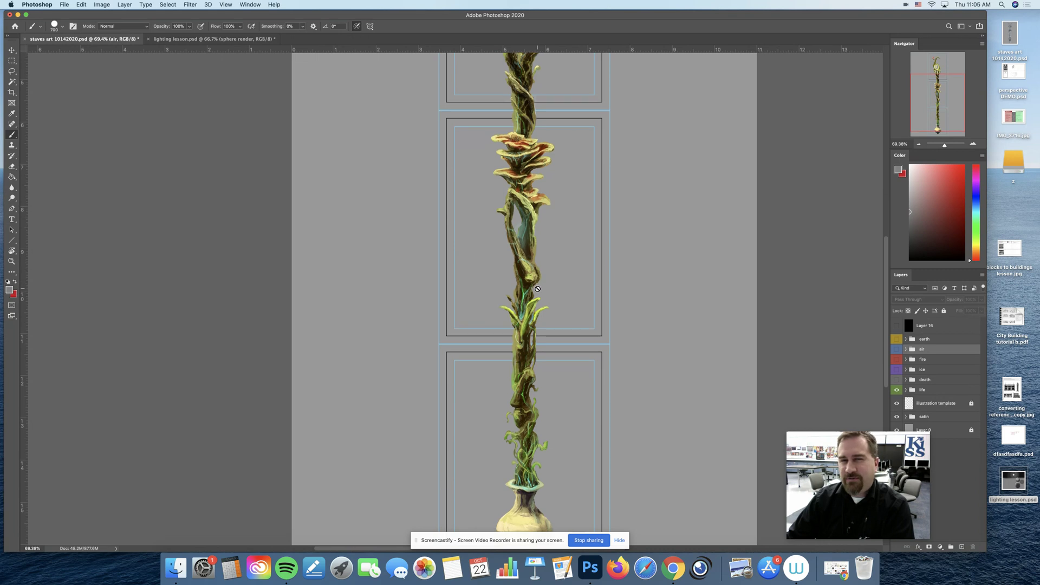
pyautogui.scroll(2, 537, 288)
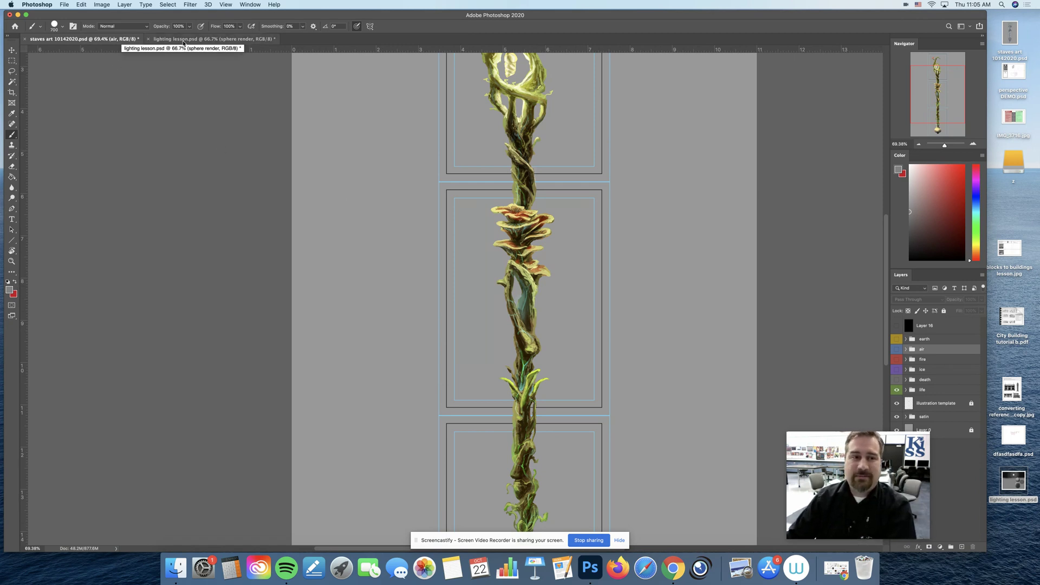
# Return to lighting lesson.psd, then unlock and delete the gray background layer, Layer 0.
pyautogui.click(184, 40)
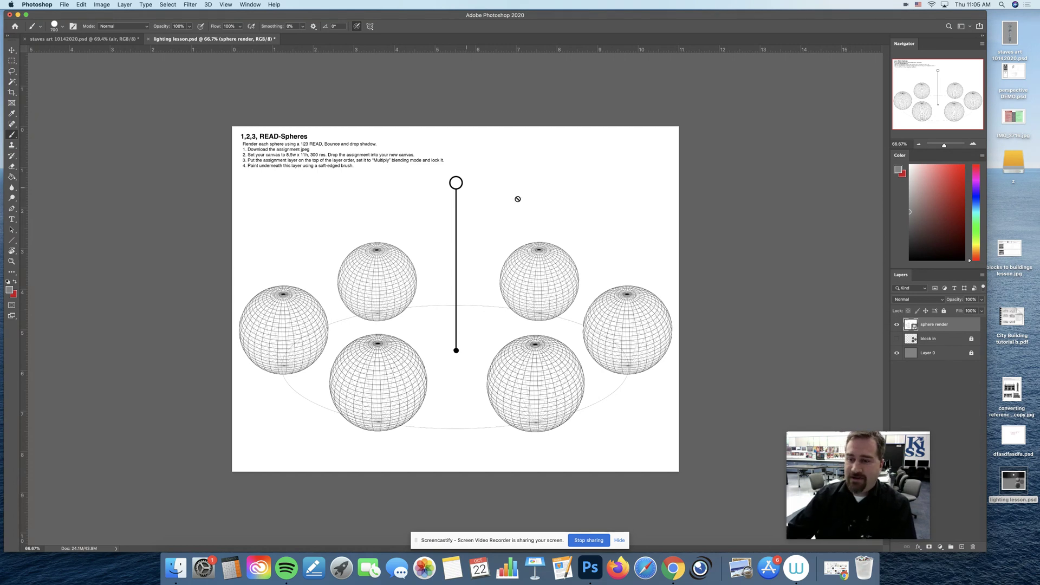
pyautogui.click(935, 353)
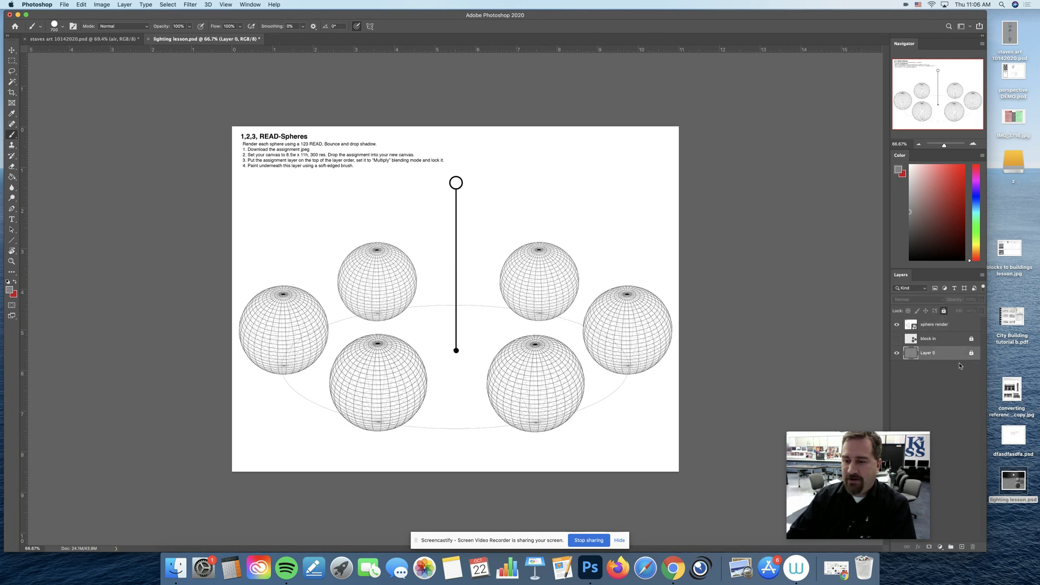
pyautogui.click(944, 311)
pyautogui.moveTo(953, 358); pyautogui.dragTo(973, 547)
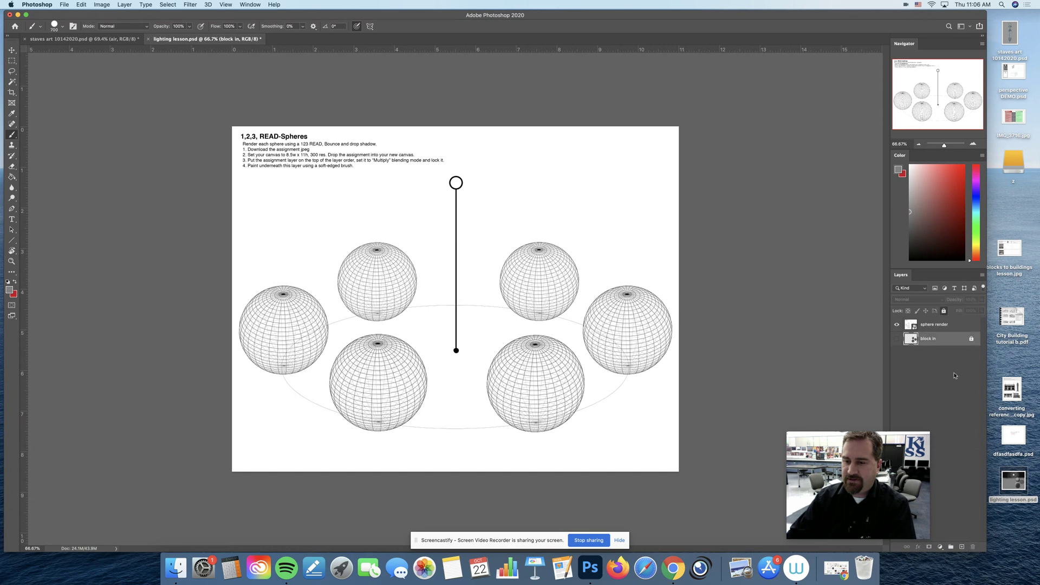
# Add a new layer below the block in layer and fill it with the mid-gray foreground color.
pyautogui.click(962, 547)
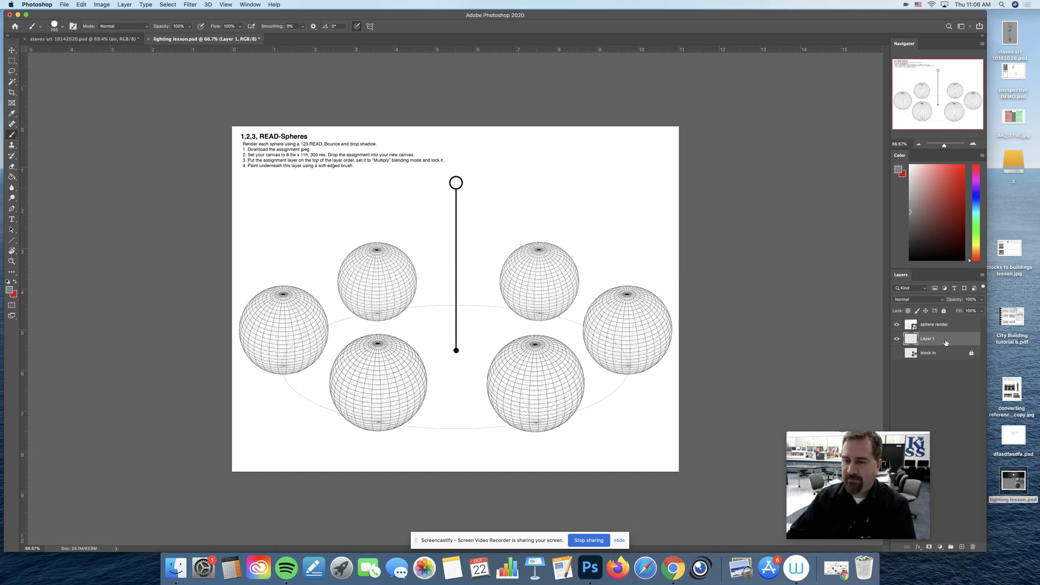
pyautogui.moveTo(946, 342); pyautogui.dragTo(948, 364)
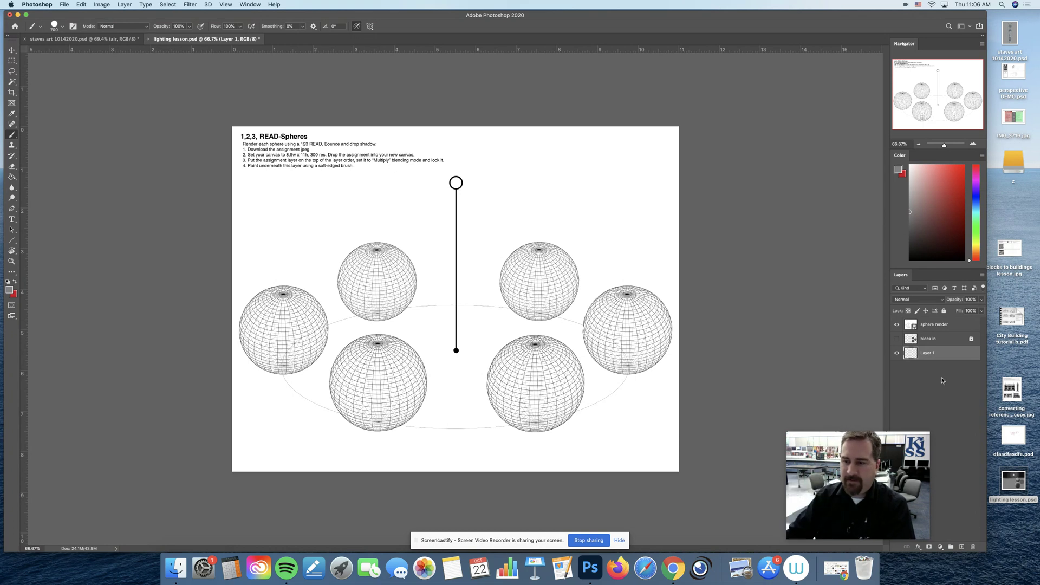
pyautogui.press('g')
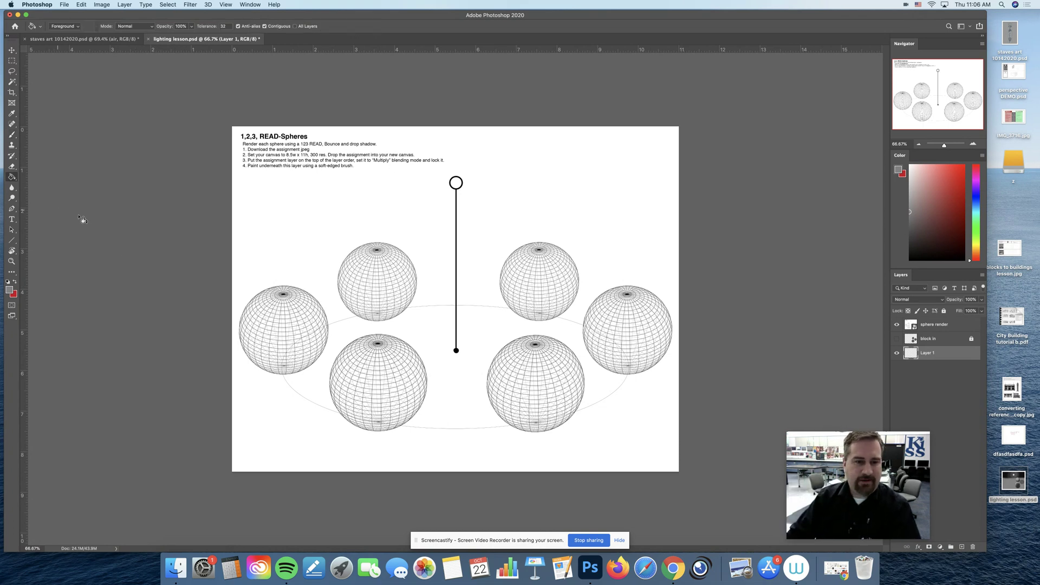
pyautogui.click(9, 290)
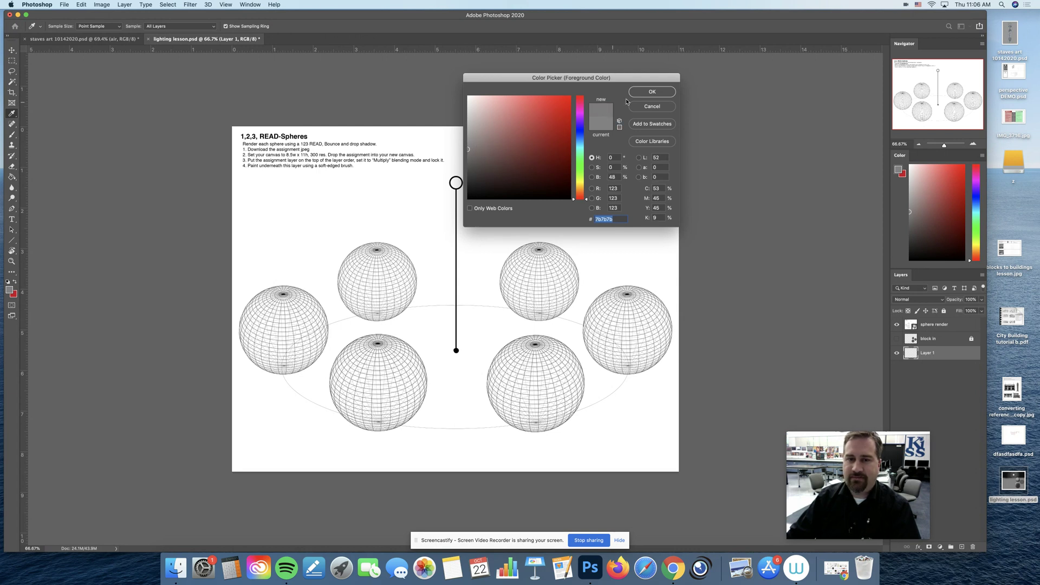
pyautogui.click(652, 91)
pyautogui.click(647, 260)
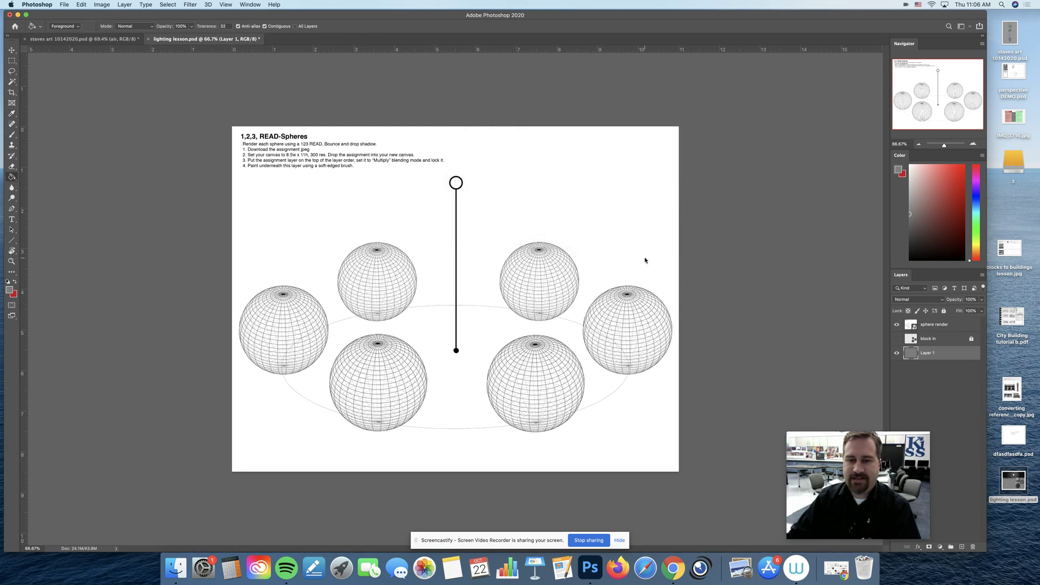
# Hide the sphere render layer, check the gray fill layer's visibility, and lock the gray layer.
pyautogui.click(897, 325)
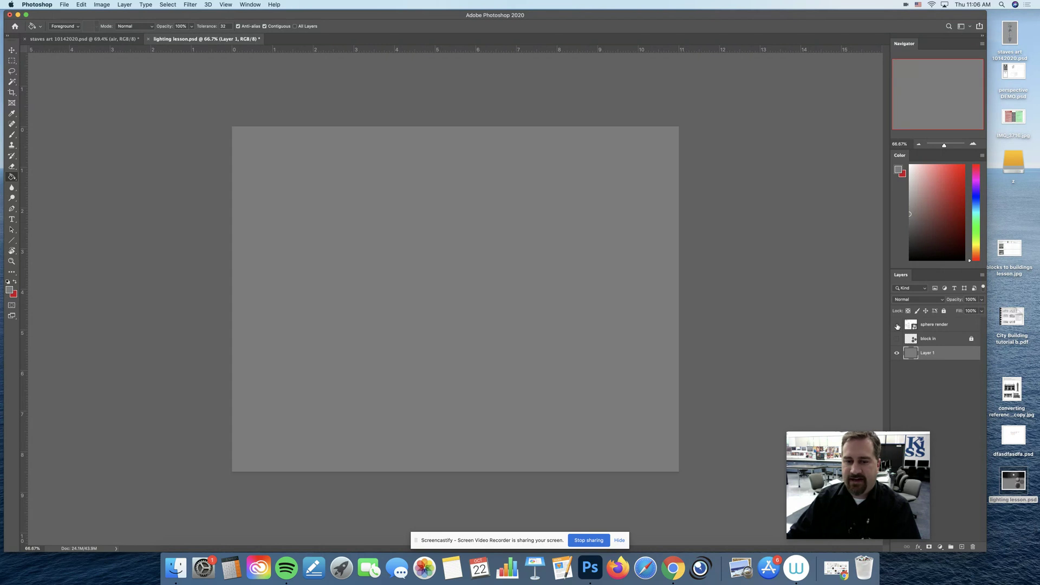
pyautogui.click(939, 327)
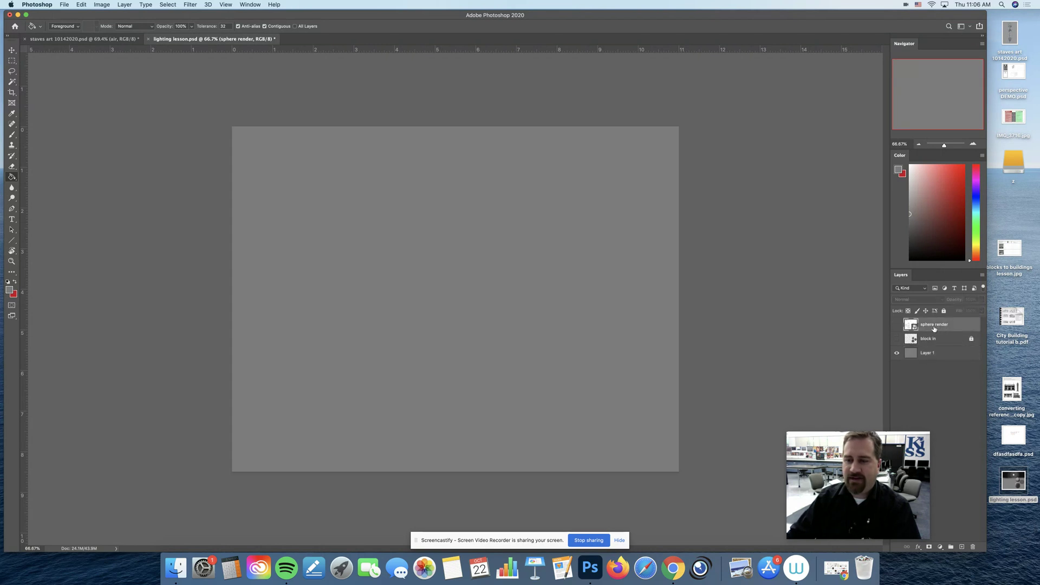
pyautogui.click(897, 355)
pyautogui.click(896, 356)
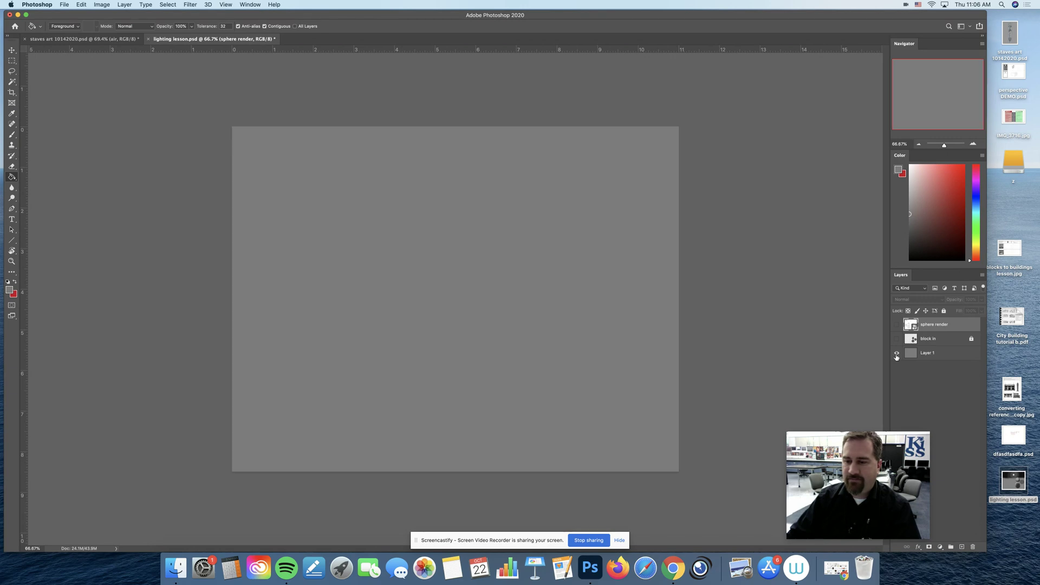
pyautogui.click(950, 354)
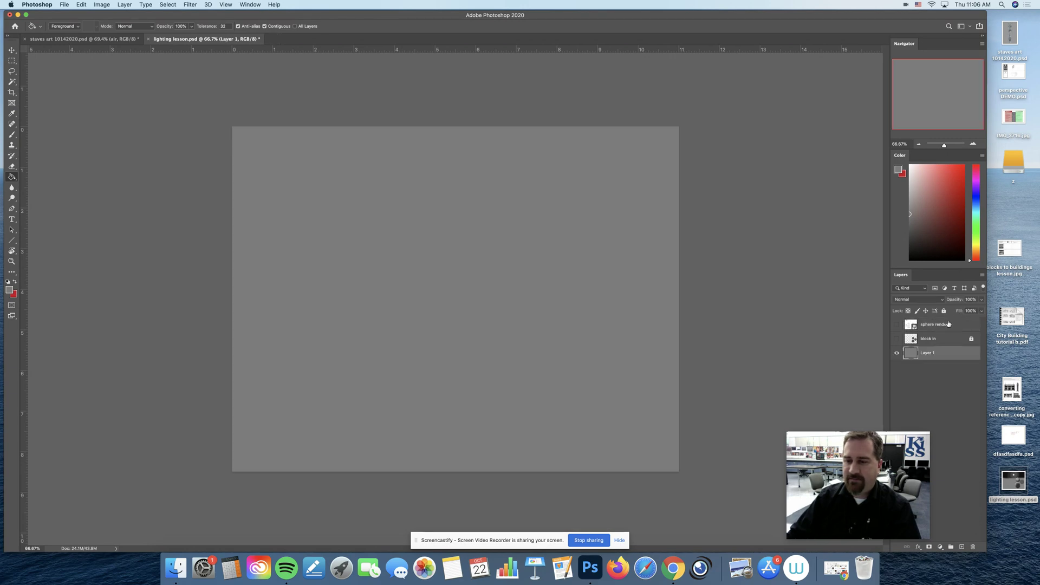
pyautogui.click(944, 312)
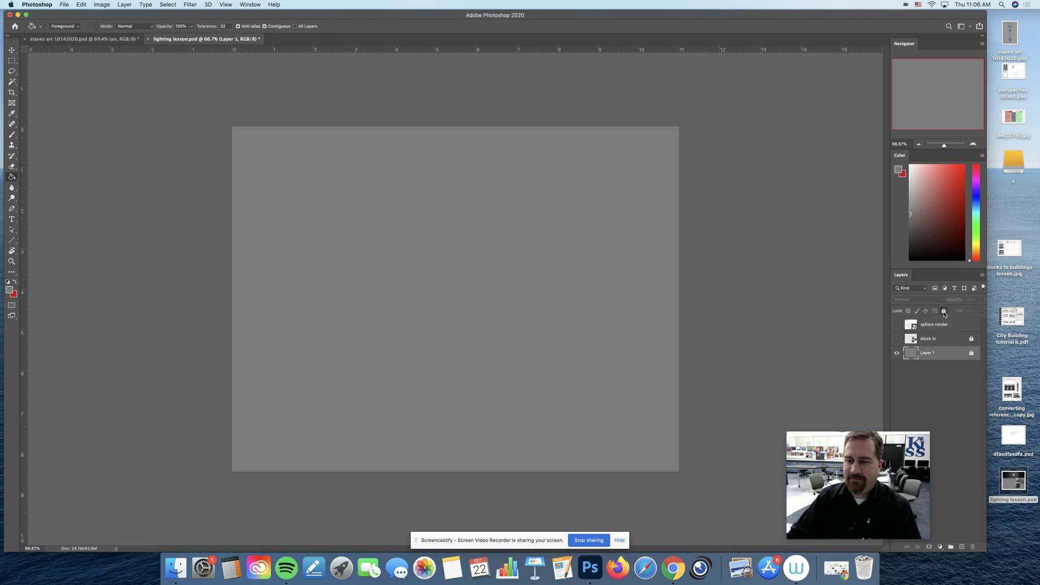
# Unlock and delete the block in layer, and make the sphere render layer visible again.
pyautogui.click(946, 343)
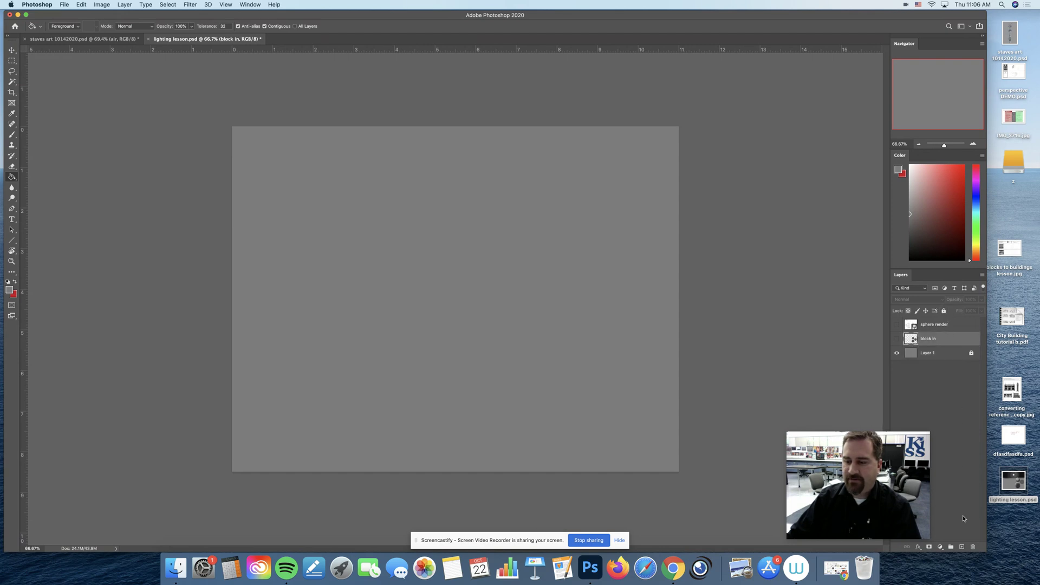
pyautogui.click(973, 547)
pyautogui.click(940, 325)
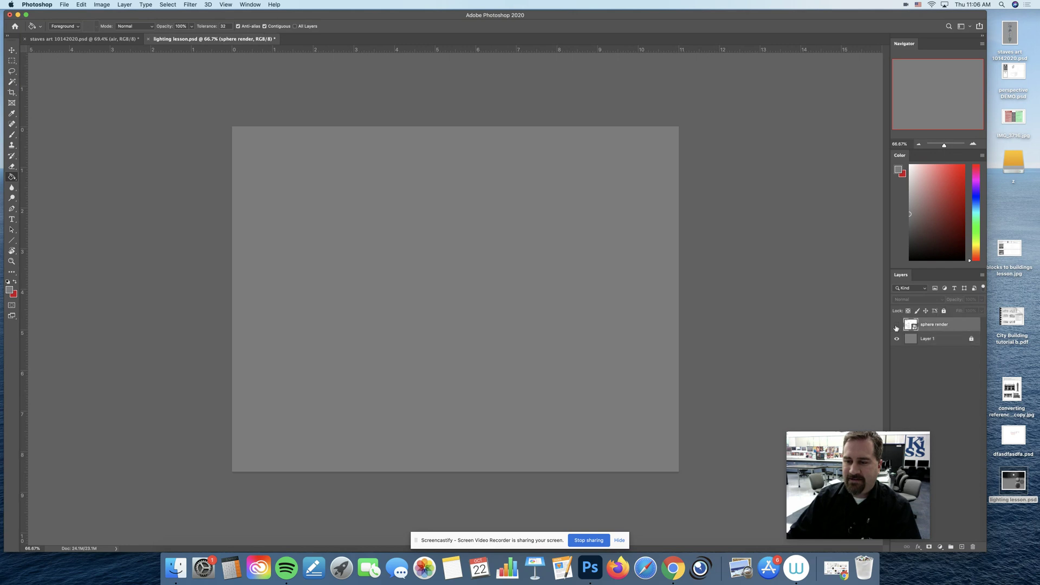
pyautogui.click(897, 324)
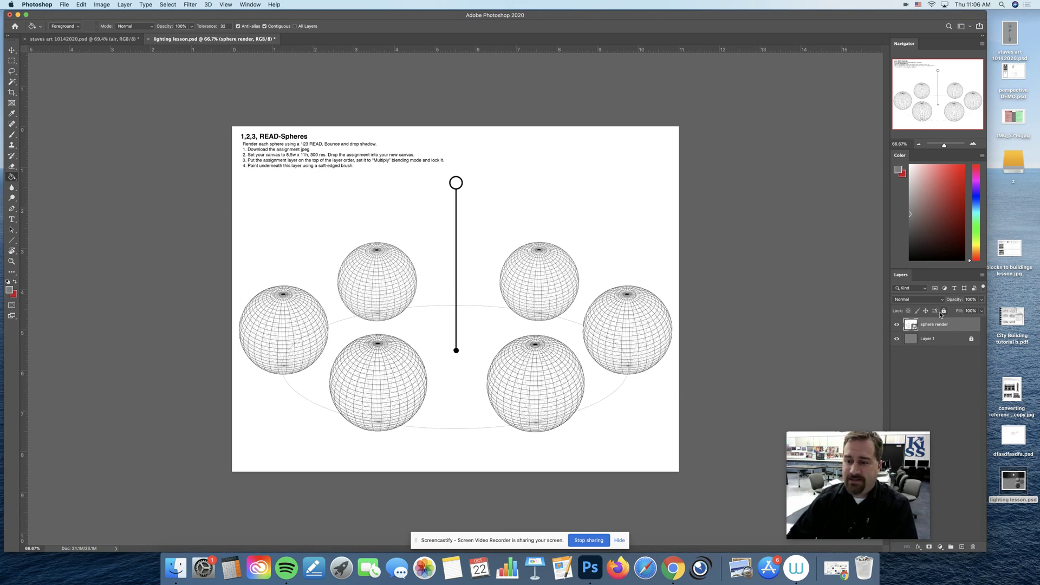
# Set the sphere render layer's blending mode to Multiply and lower its opacity to 23%.
pyautogui.click(911, 301)
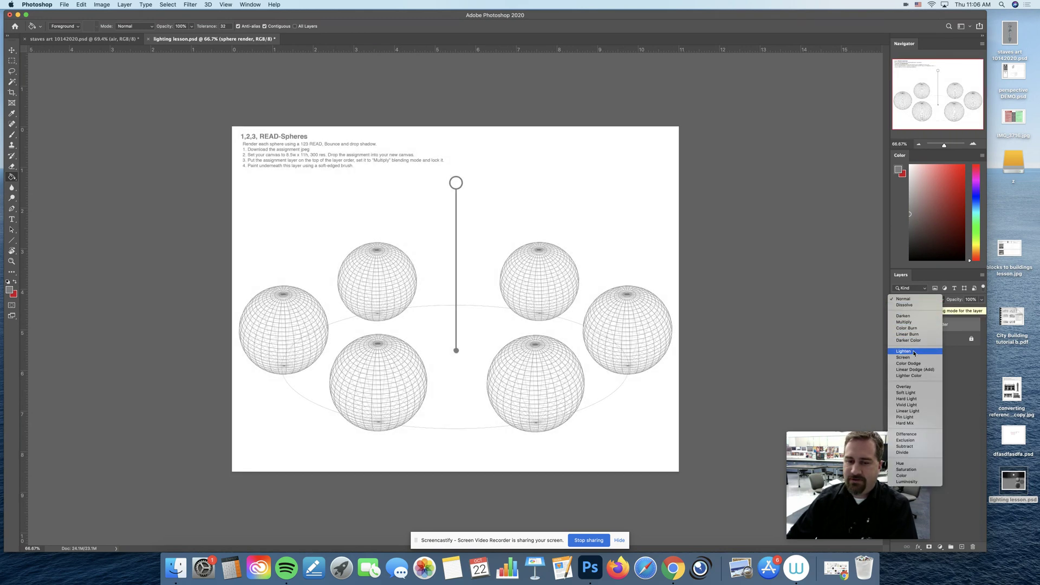
pyautogui.click(915, 322)
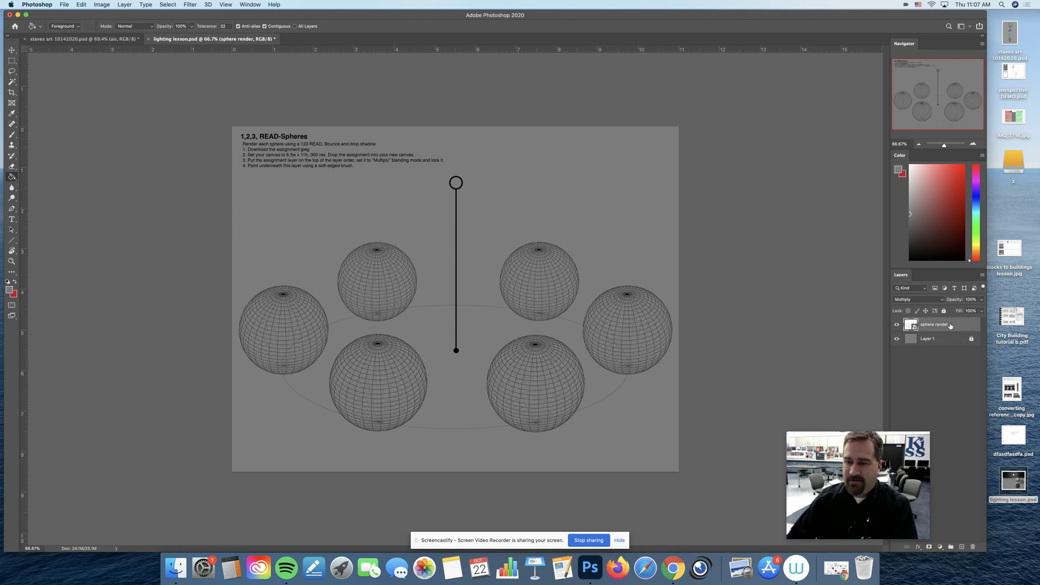
pyautogui.click(982, 301)
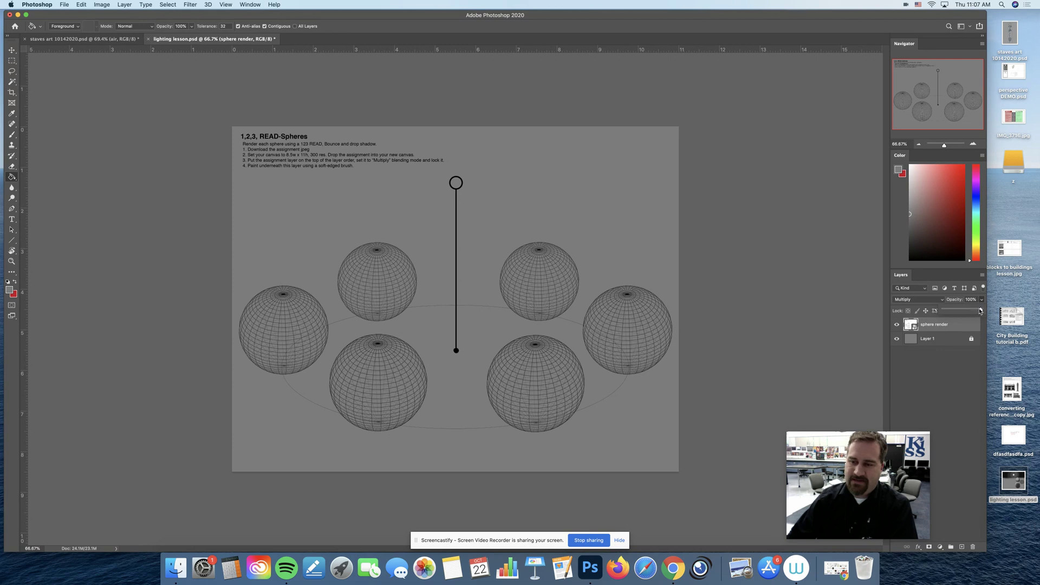
pyautogui.moveTo(981, 311); pyautogui.dragTo(953, 311)
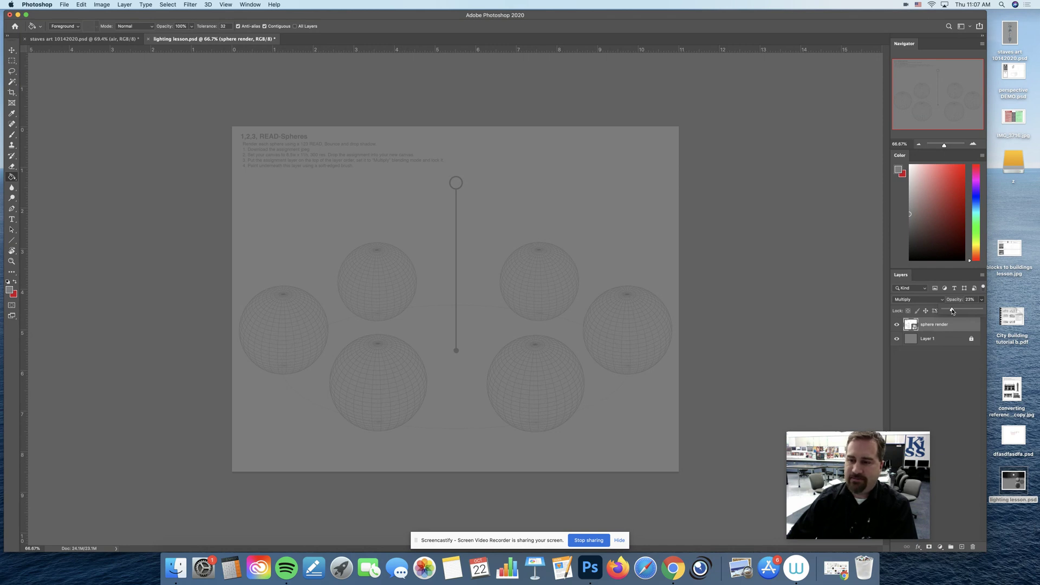
# Lock the sphere render layer so the template cannot be changed.
pyautogui.press('z')
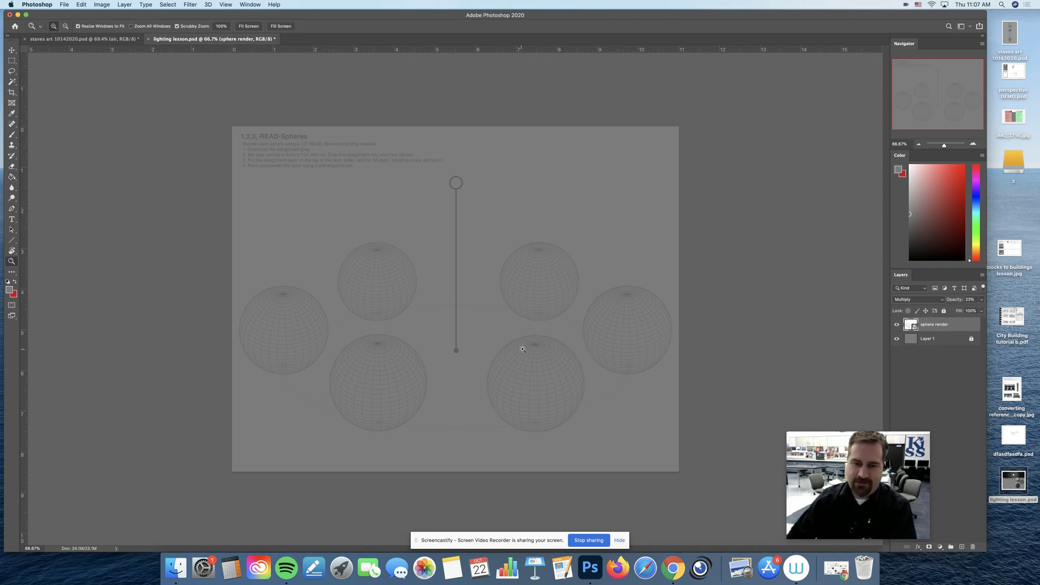
pyautogui.moveTo(523, 350)
pyautogui.mouseDown()
pyautogui.moveTo(548, 349)
pyautogui.moveTo(537, 352)
pyautogui.mouseUp()
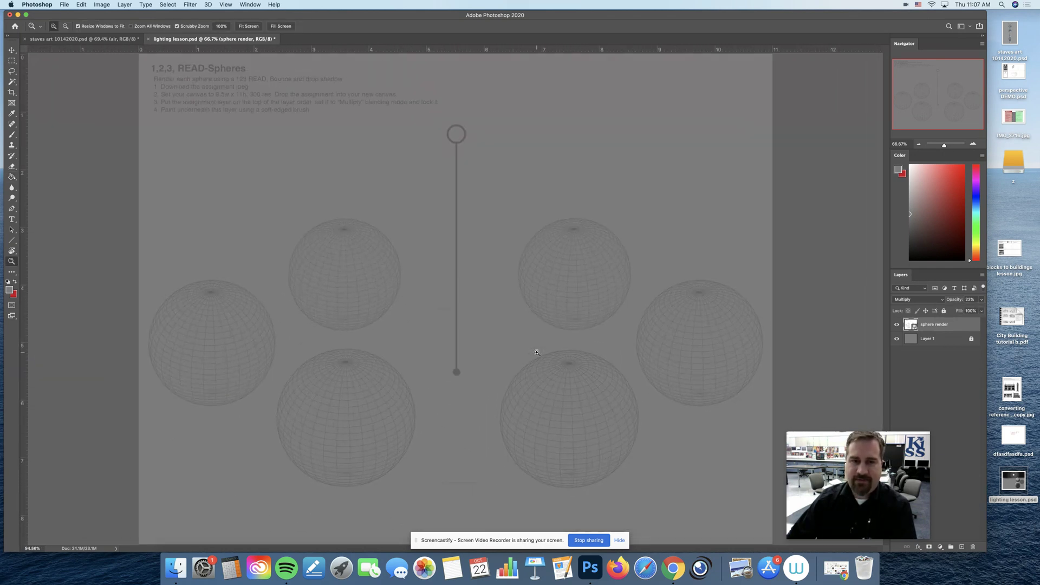
pyautogui.click(944, 311)
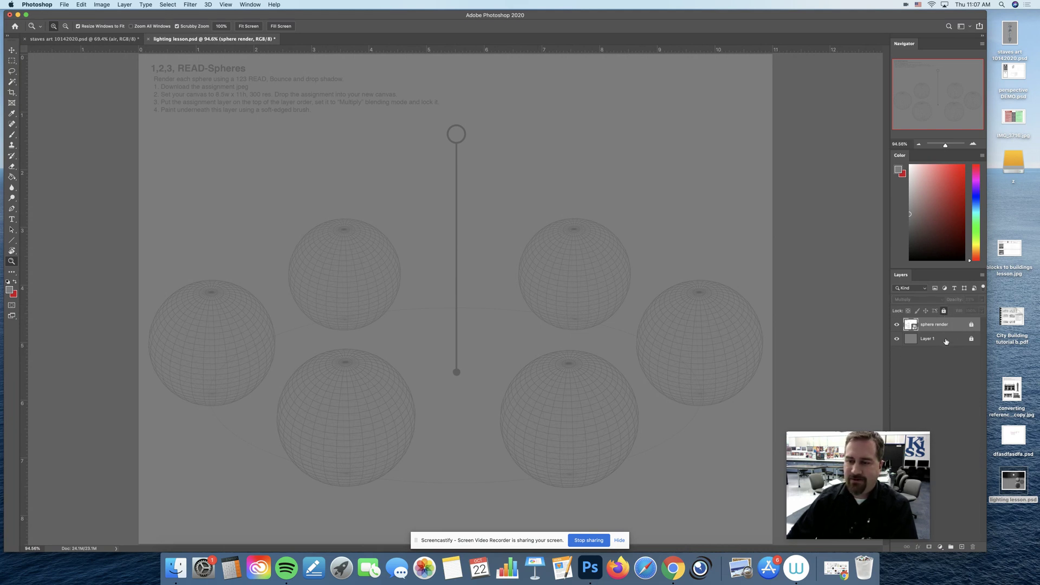
pyautogui.click(946, 340)
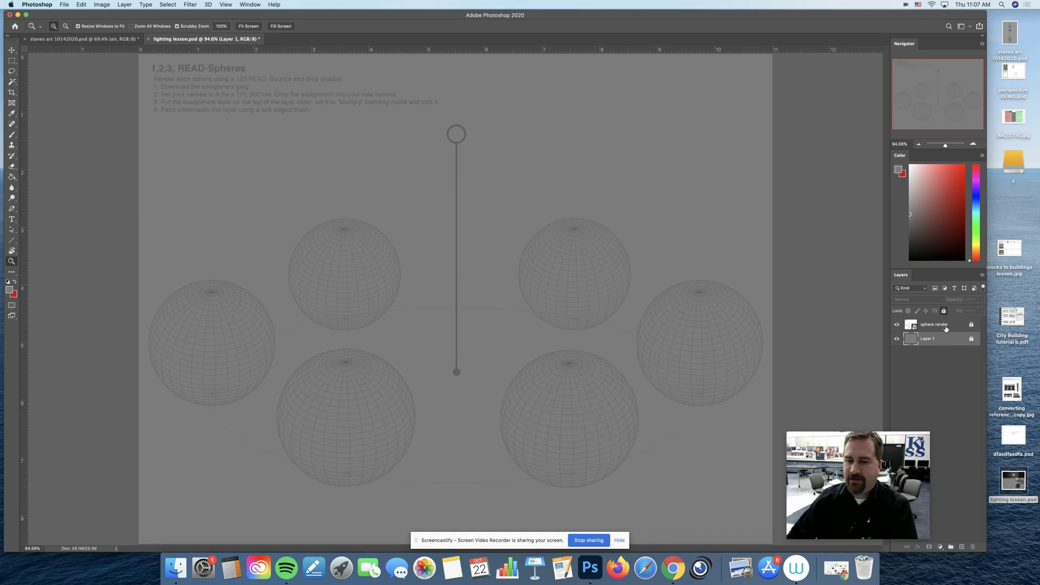
pyautogui.click(946, 328)
# Add a new layer directly above the gray fill layer and rename it silhouette.
pyautogui.click(946, 345)
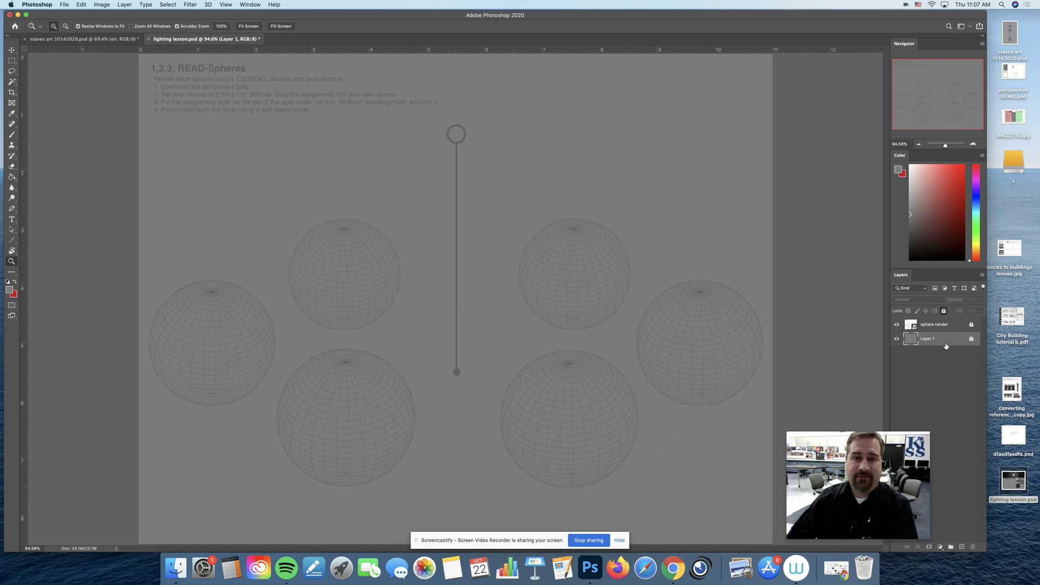
pyautogui.click(962, 547)
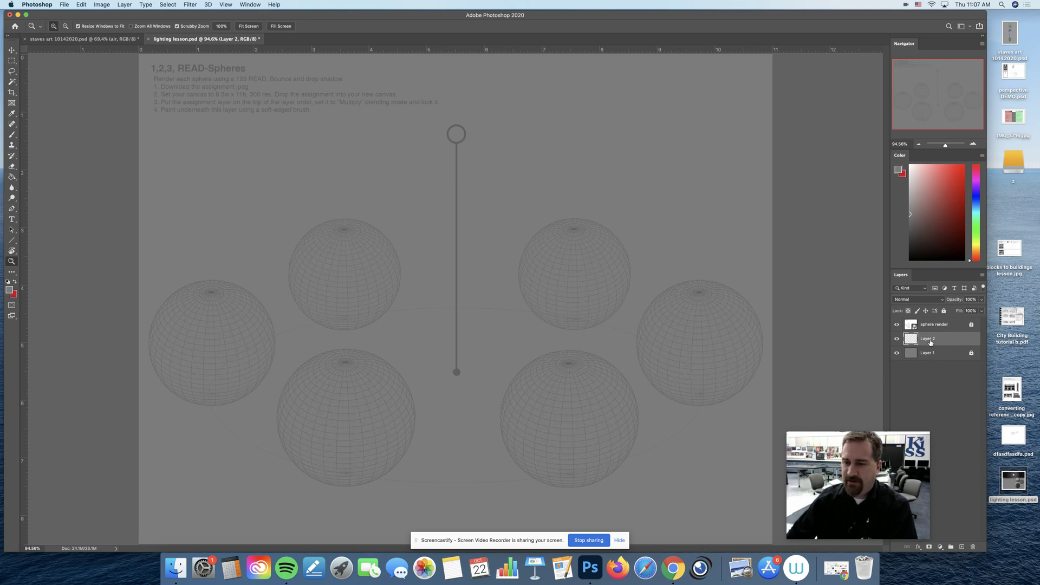
pyautogui.write('dilh')
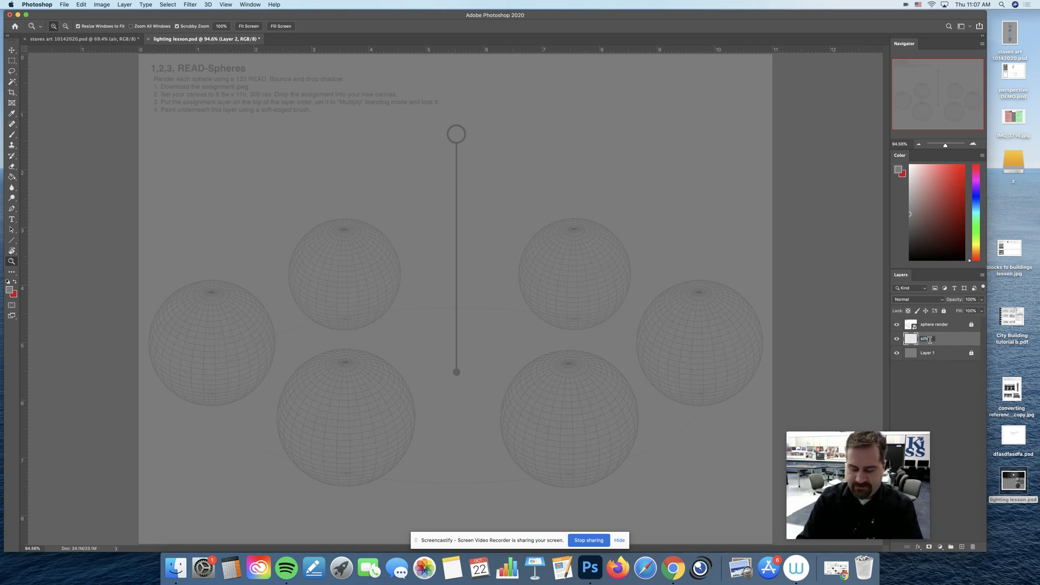
pyautogui.write('ouette')
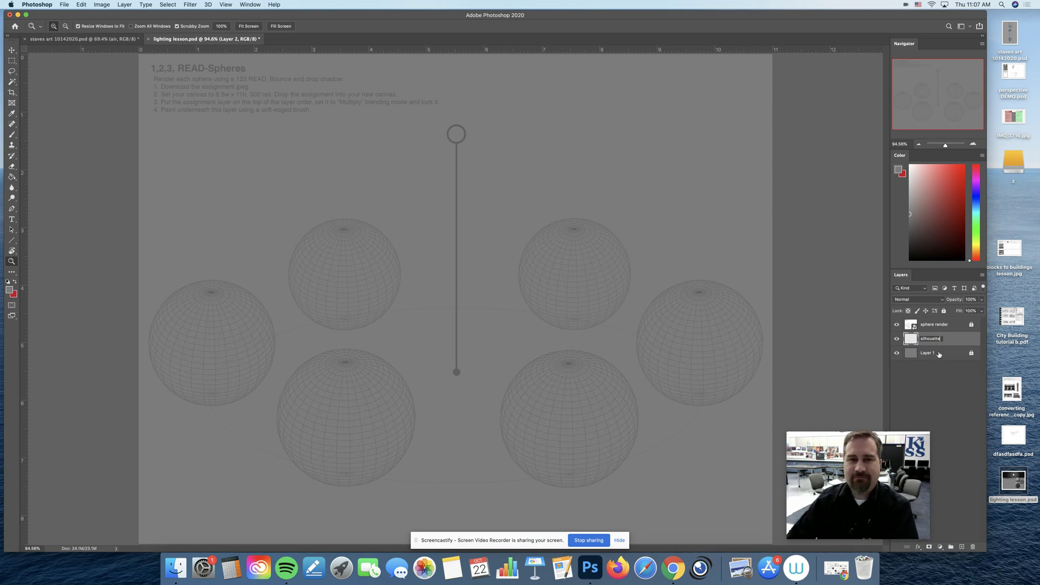
pyautogui.press('Return')
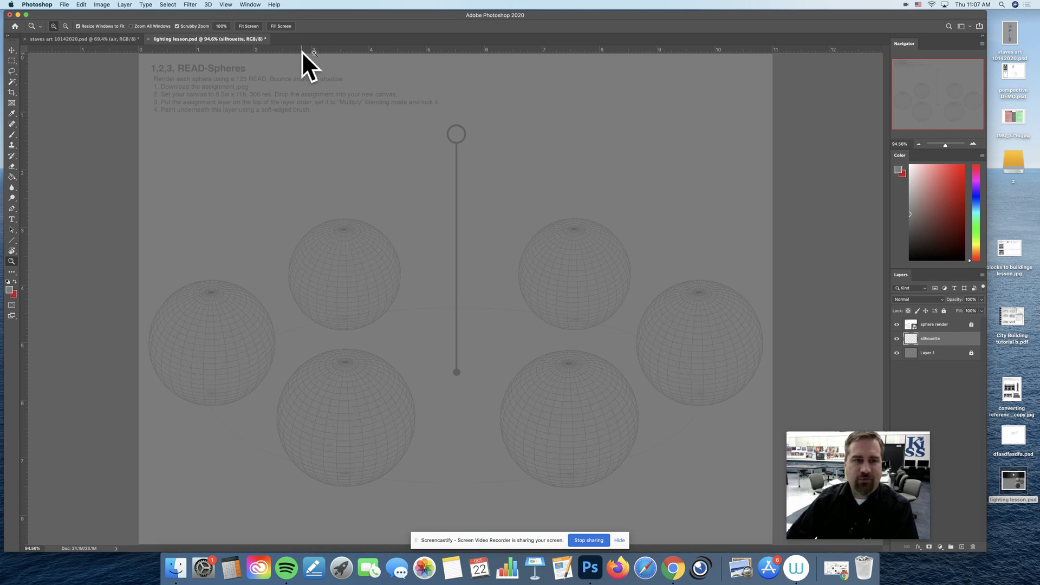
# Try out horizontal and vertical ruler guides across the canvas, and undo all of them.
pyautogui.click(224, 5)
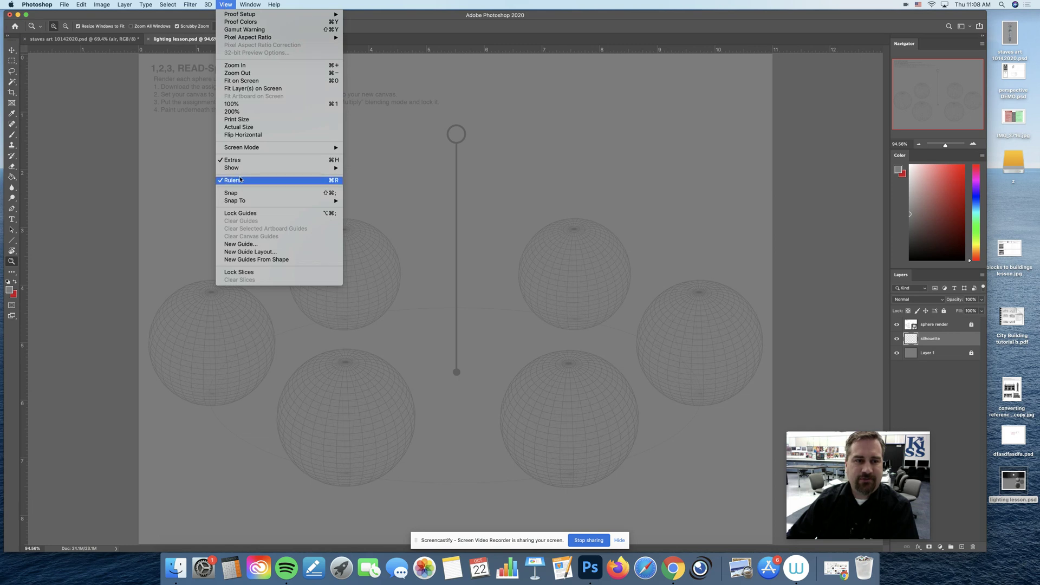
pyautogui.click(396, 17)
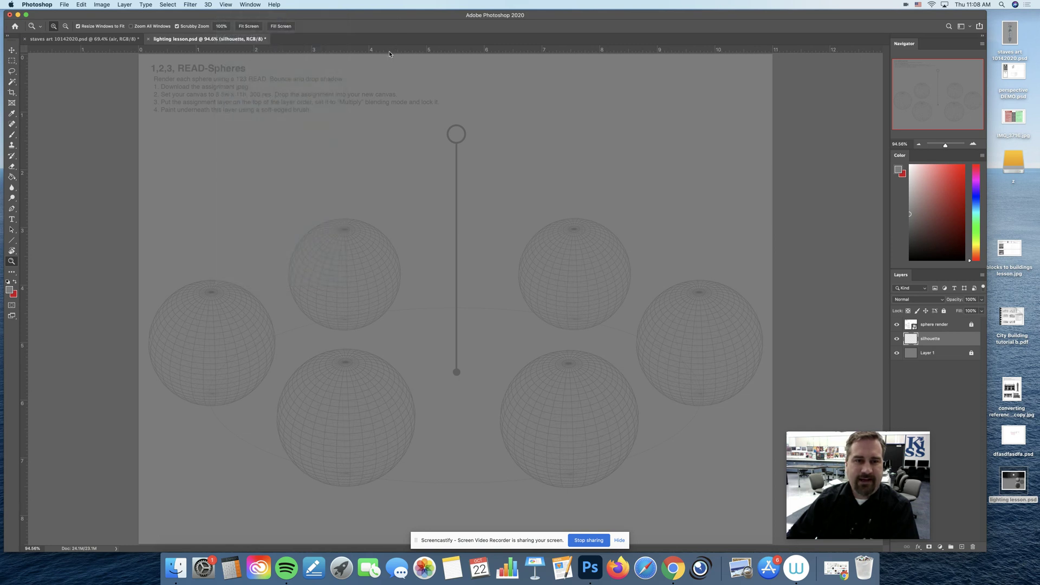
pyautogui.moveTo(390, 53); pyautogui.dragTo(460, 334)
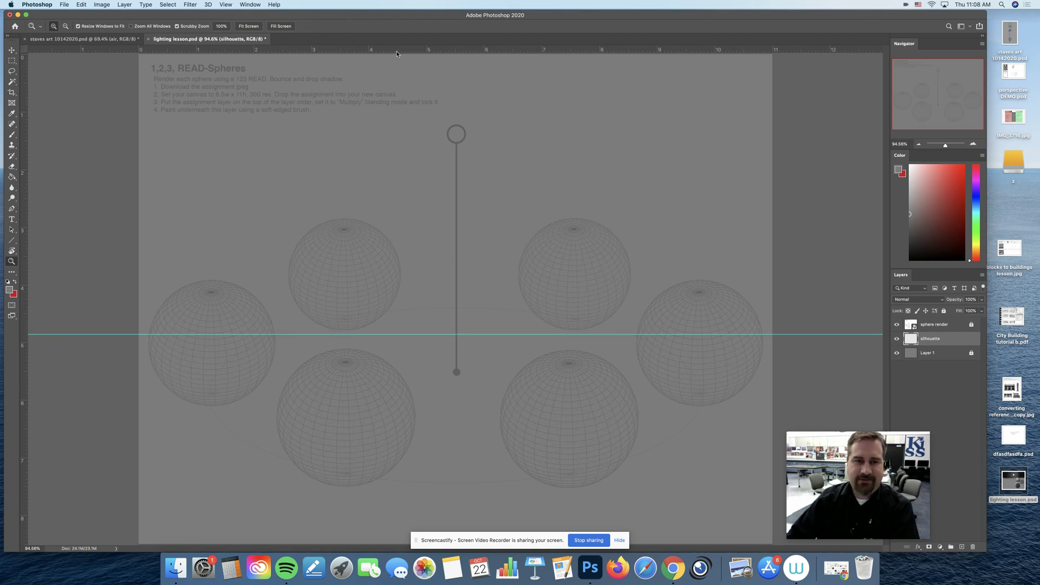
pyautogui.moveTo(396, 53); pyautogui.dragTo(401, 174)
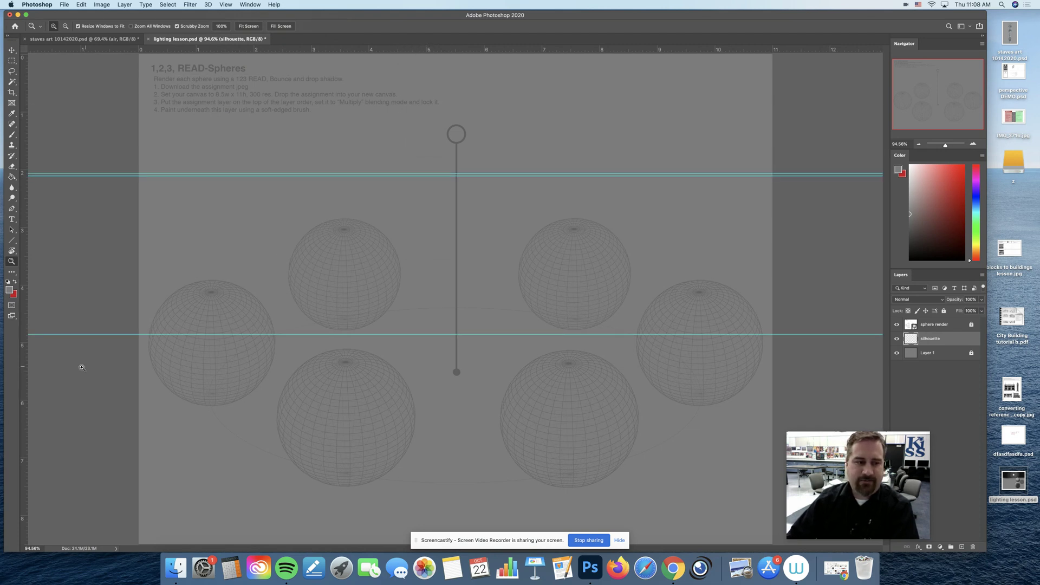
pyautogui.moveTo(26, 401); pyautogui.dragTo(351, 382)
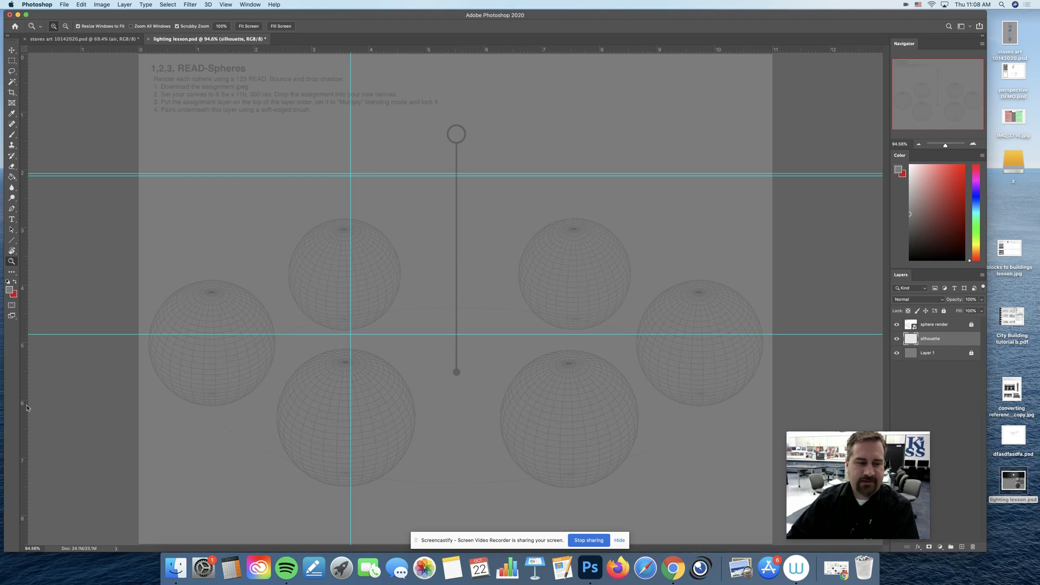
pyautogui.moveTo(27, 408); pyautogui.dragTo(249, 399)
pyautogui.press('super+z')
pyautogui.press('super+z')
pyautogui.press('super+z')
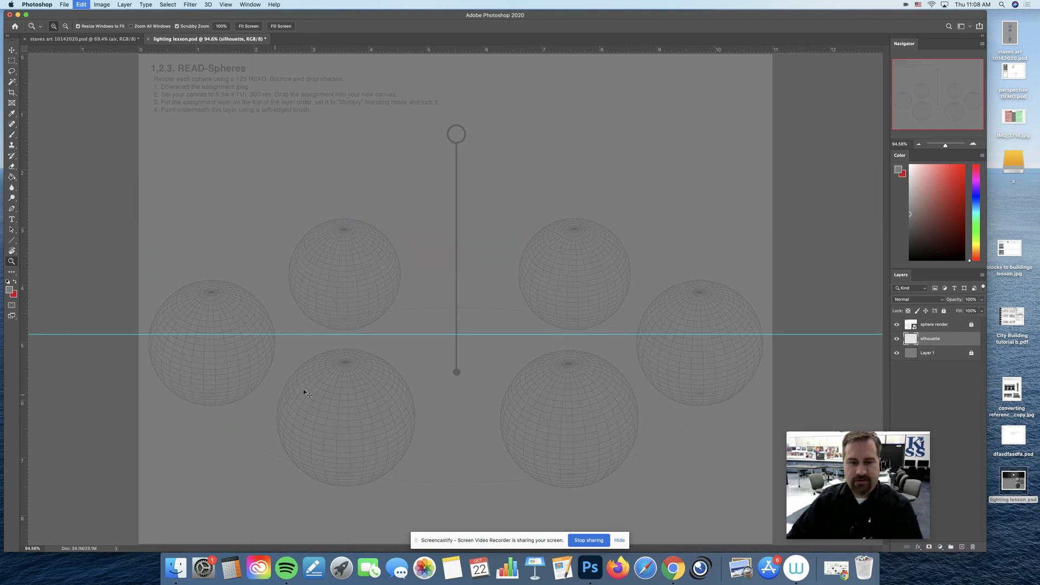
pyautogui.press('super+z')
# Place a horizontal guide along the top edge and a vertical guide along the left edge of the lower-right sphere.
pyautogui.moveTo(572, 425); pyautogui.dragTo(576, 319)
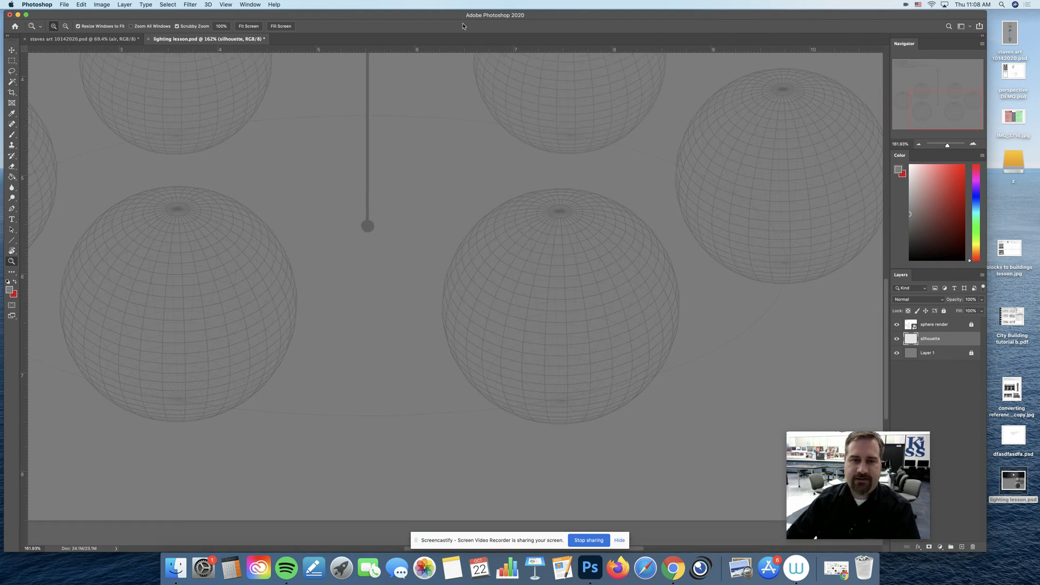
pyautogui.moveTo(473, 53); pyautogui.dragTo(488, 188)
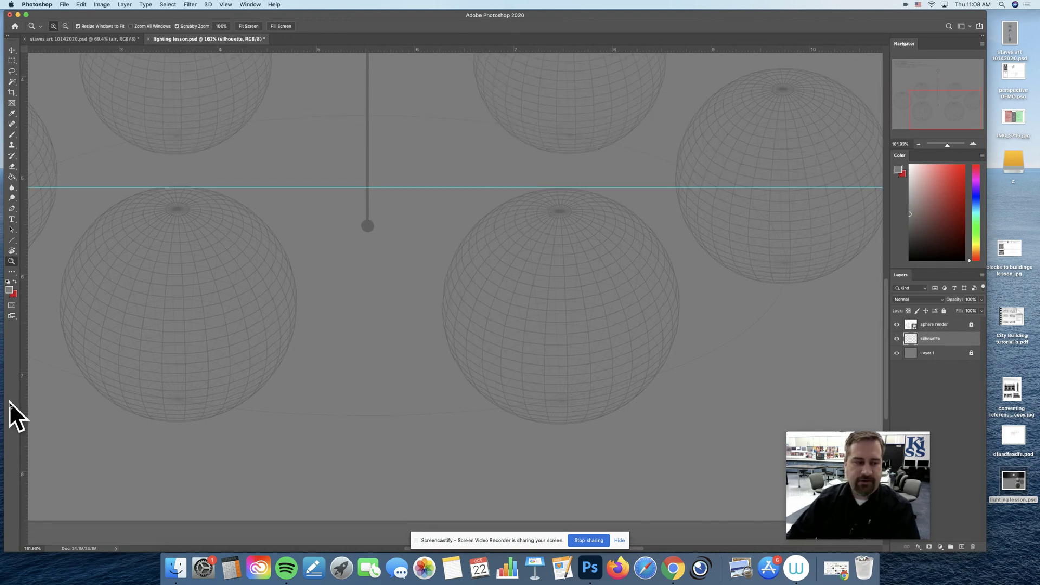
pyautogui.moveTo(22, 402); pyautogui.dragTo(442, 394)
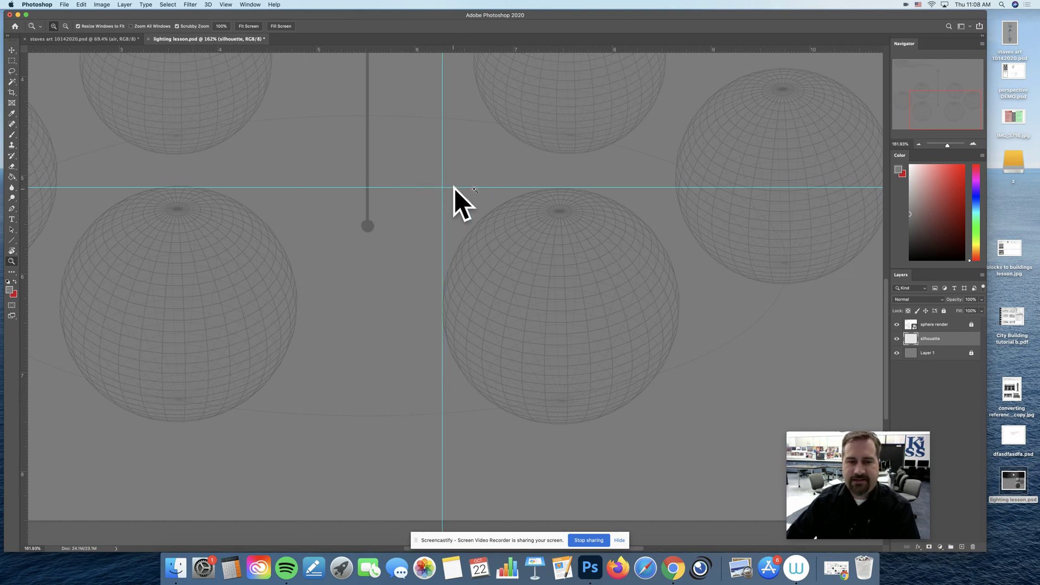
# Draw a circular selection with the Elliptical Marquee tool from the guide intersection around the lower-right sphere.
pyautogui.press('m')
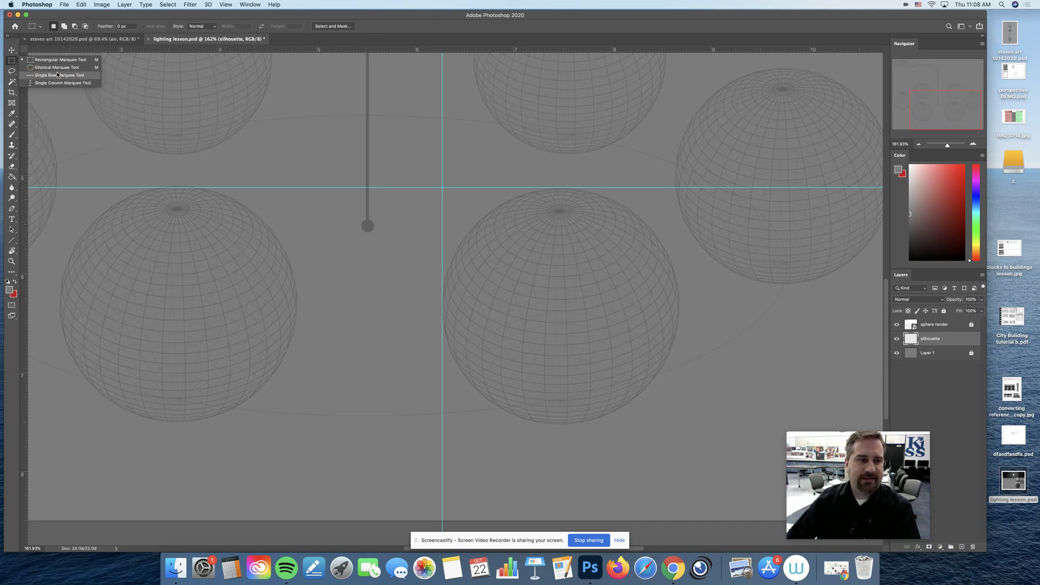
pyautogui.click(56, 68)
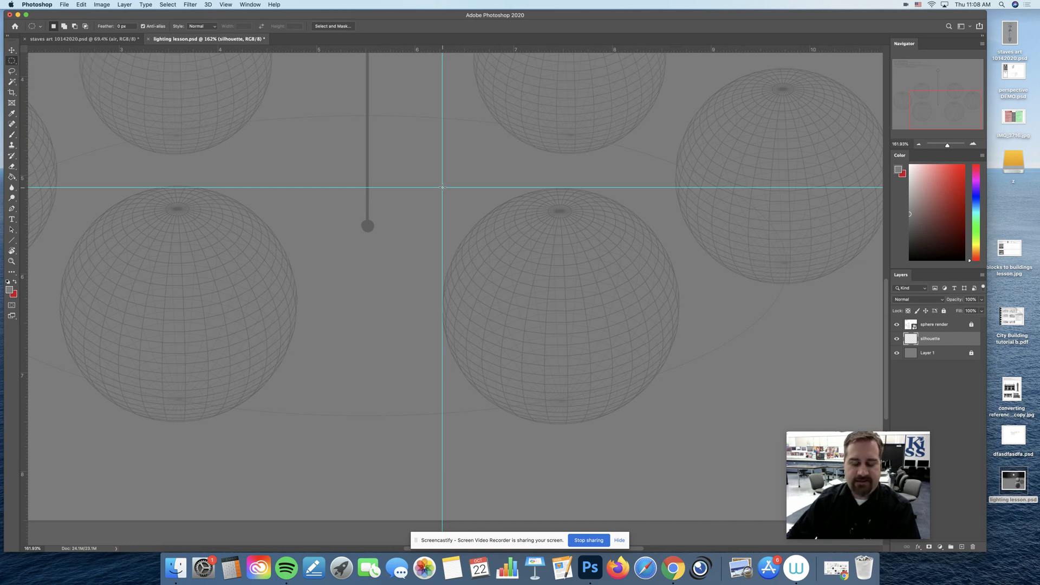
pyautogui.moveTo(443, 187); pyautogui.dragTo(682, 423)
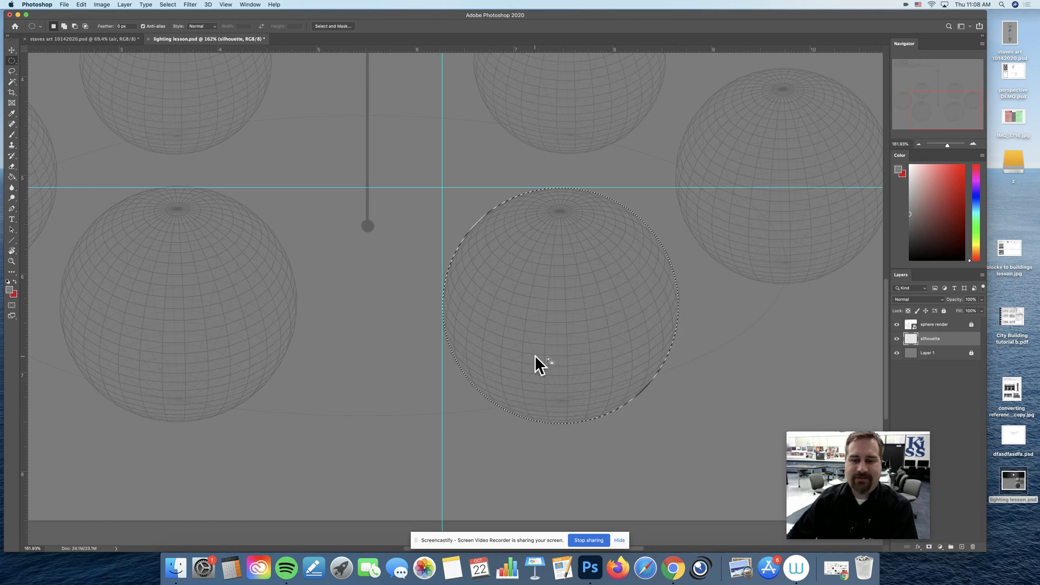
# Try painting the selected sphere solid black with the Brush and deselecting it, and undo back to the active selection.
pyautogui.press('b')
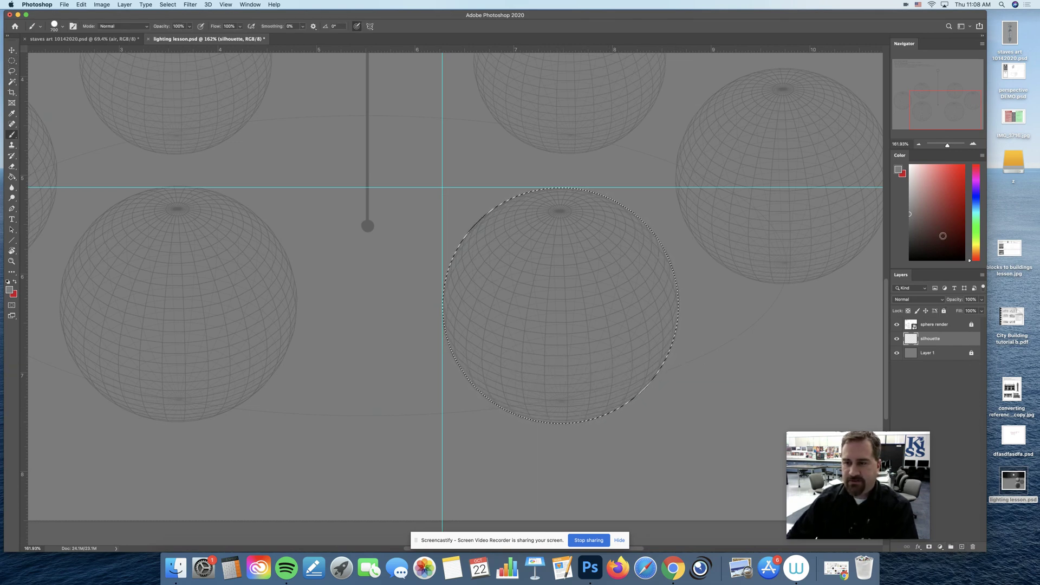
pyautogui.click(911, 259)
pyautogui.moveTo(550, 337)
pyautogui.mouseDown()
pyautogui.moveTo(574, 363)
pyautogui.moveTo(591, 325)
pyautogui.mouseUp()
pyautogui.press('super+d')
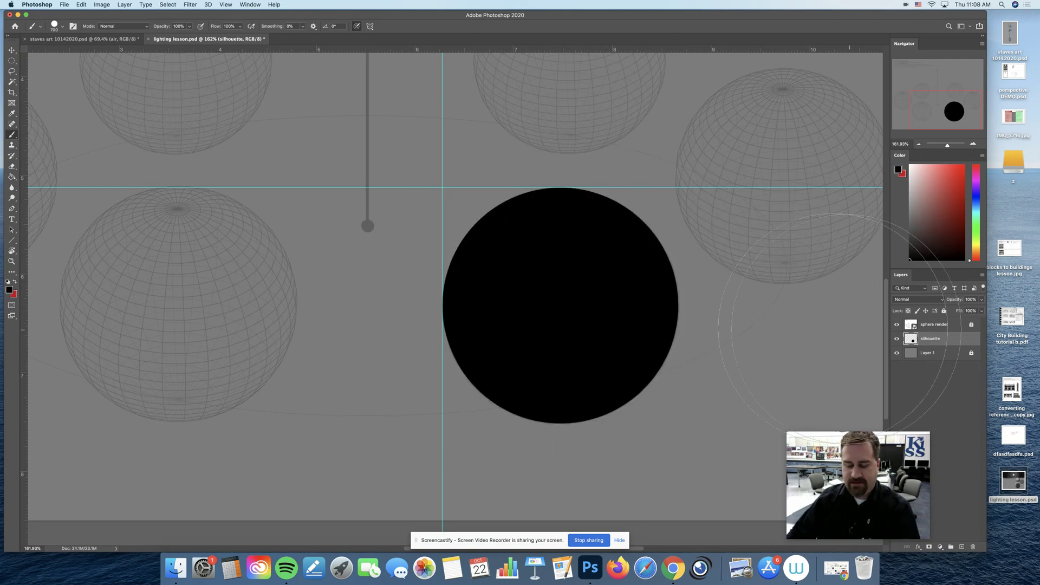
pyautogui.press('super+z')
pyautogui.press('super+z')
pyautogui.press('super+z')
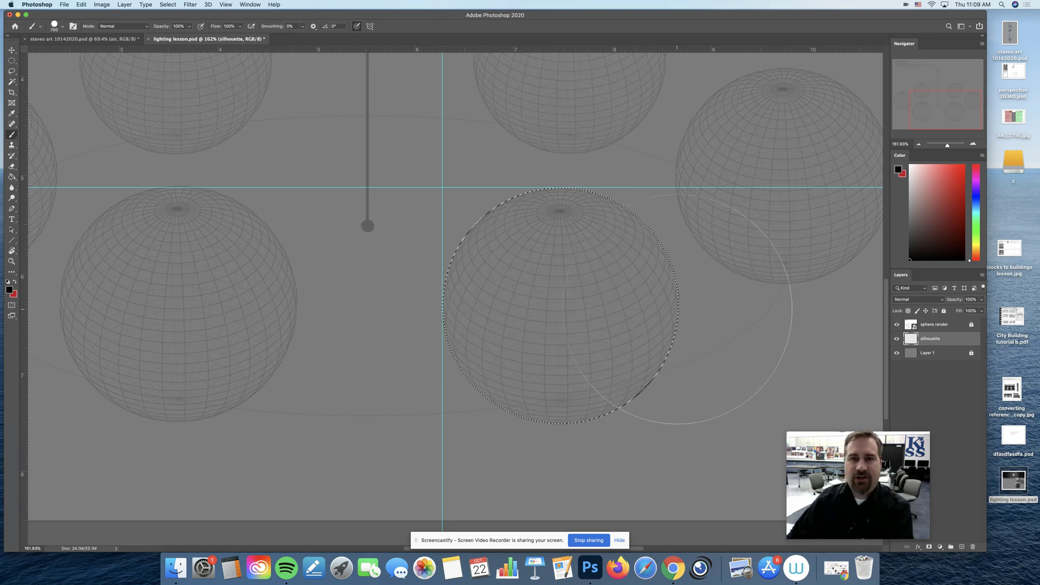
# Reduce the brush size to 300 and hide the selection outline and guides.
pyautogui.press('[')
pyautogui.press('[')
pyautogui.press('[')
pyautogui.press('[')
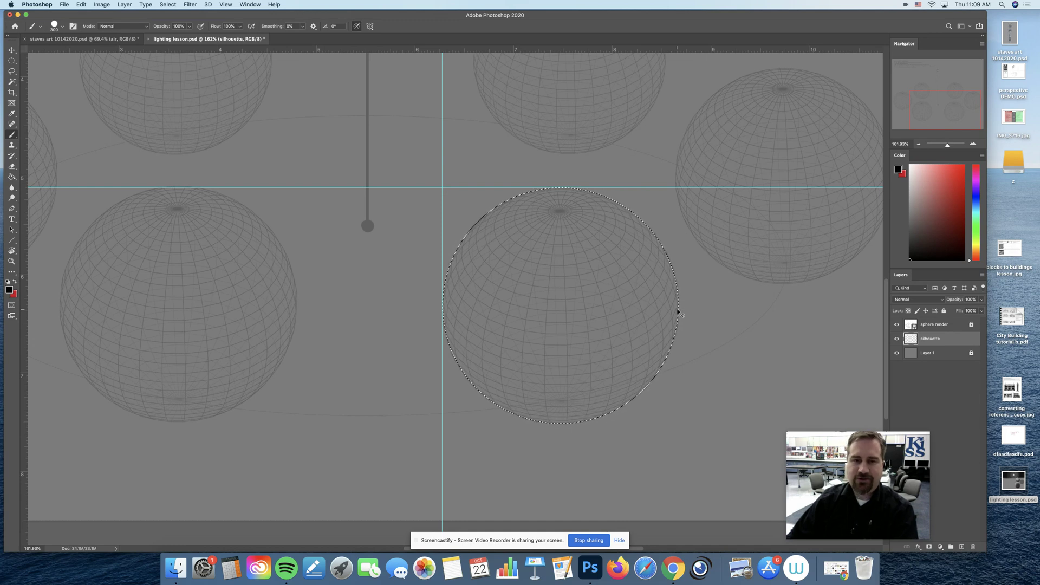
pyautogui.press('super+d')
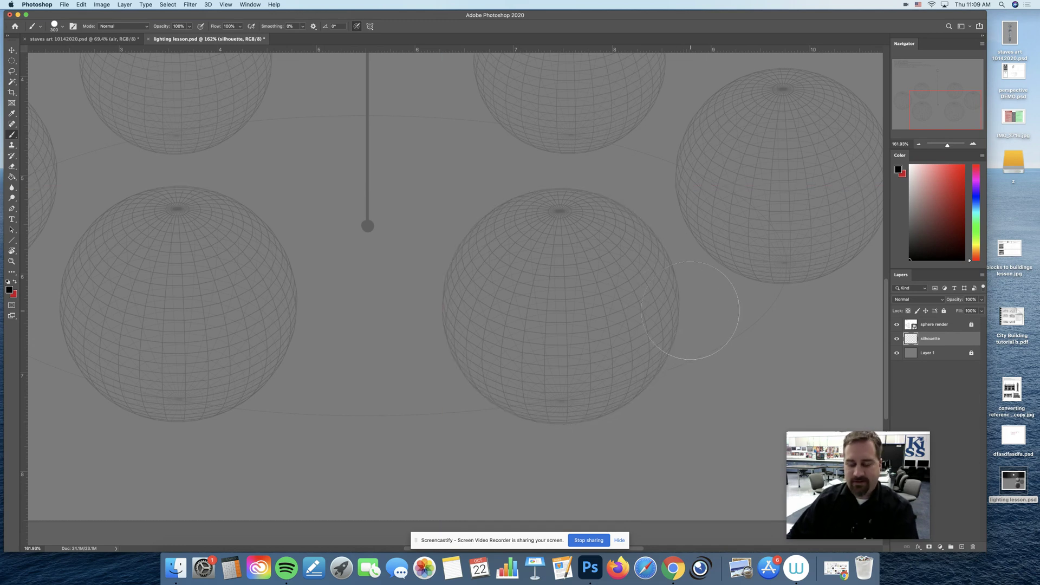
# Try painting black across the sphere inside the hidden selection with a smaller brush, and undo the strokes.
pyautogui.press('[')
pyautogui.moveTo(639, 310)
pyautogui.mouseDown()
pyautogui.moveTo(488, 306)
pyautogui.moveTo(541, 239)
pyautogui.moveTo(644, 356)
pyautogui.mouseUp()
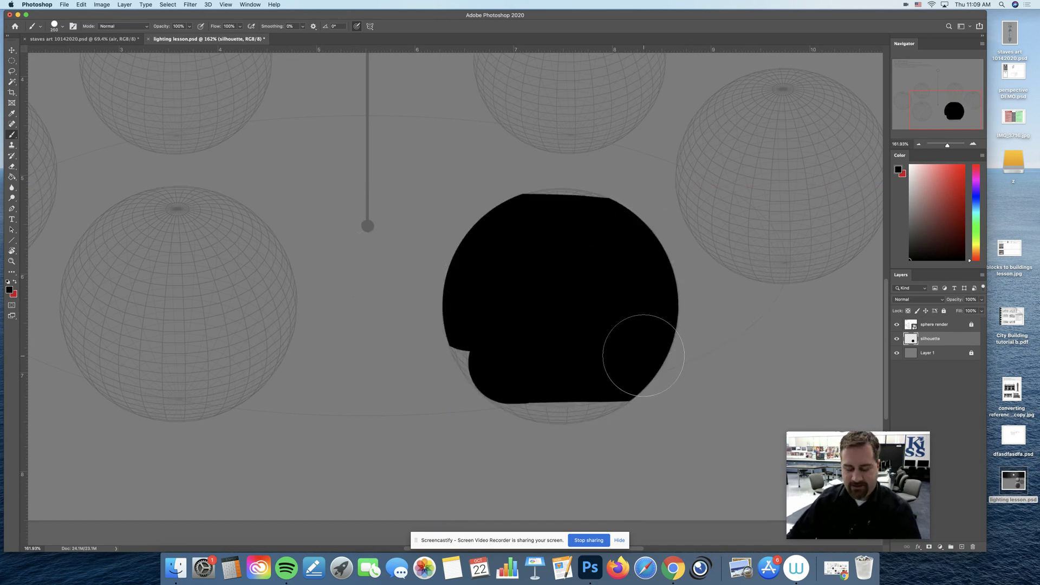
pyautogui.press('super+z')
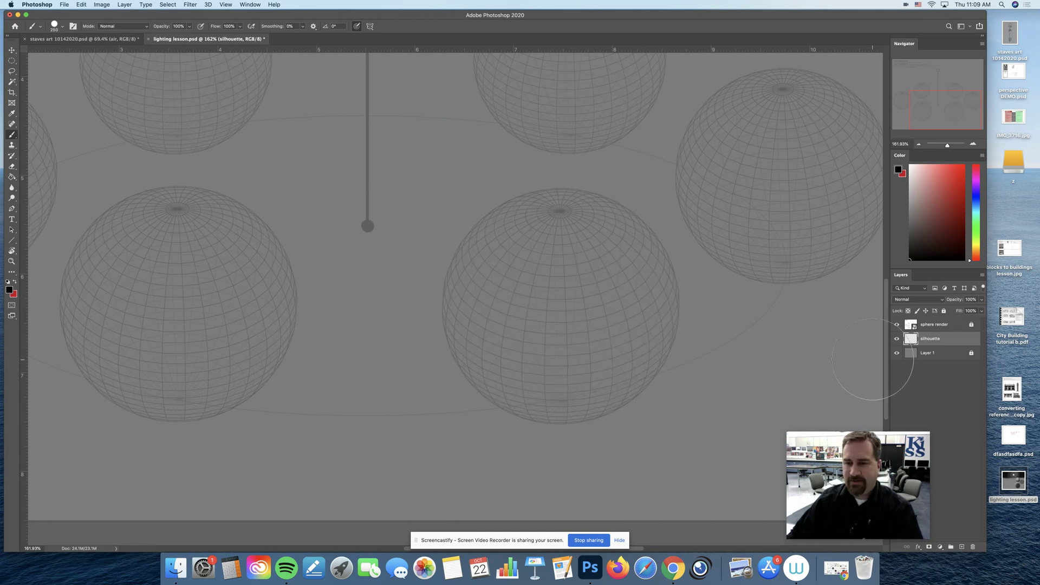
# Fill the selected lower-right sphere on the silhouette layer with a slightly darker gray using the Paint Bucket tool.
pyautogui.press('z')
pyautogui.moveTo(784, 335); pyautogui.dragTo(713, 359)
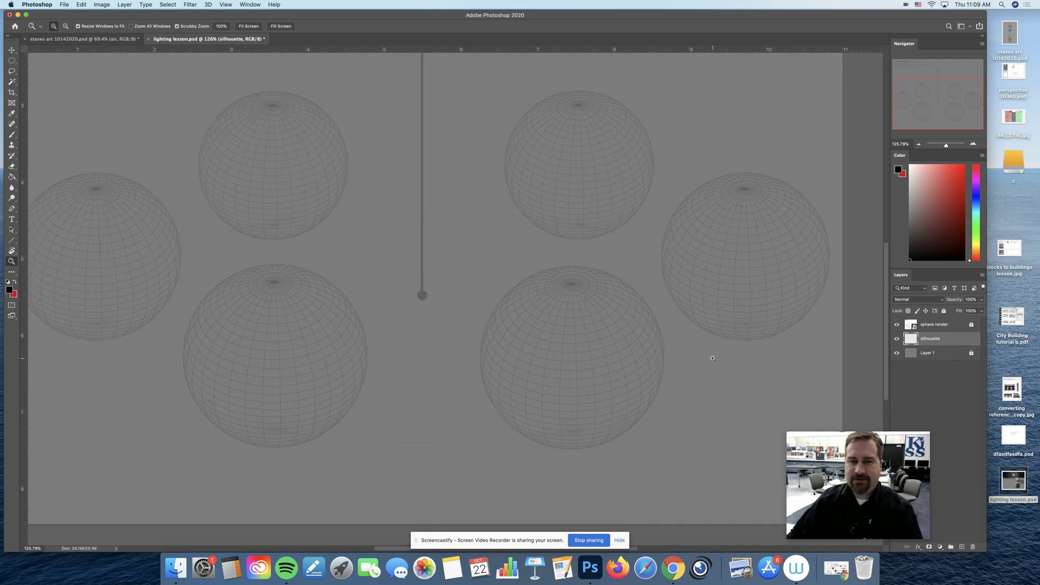
pyautogui.press('g')
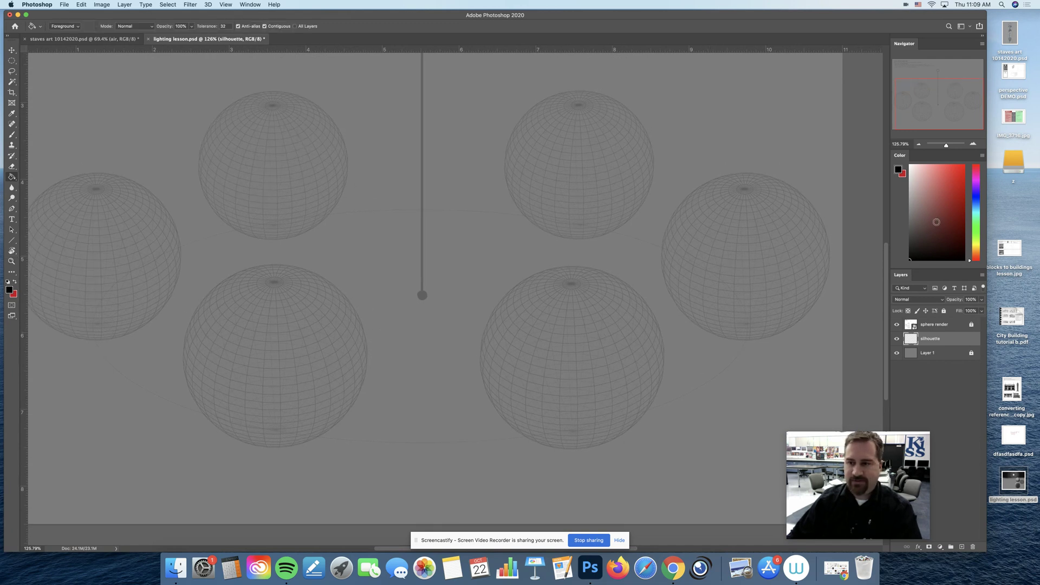
pyautogui.moveTo(936, 222); pyautogui.dragTo(898, 215)
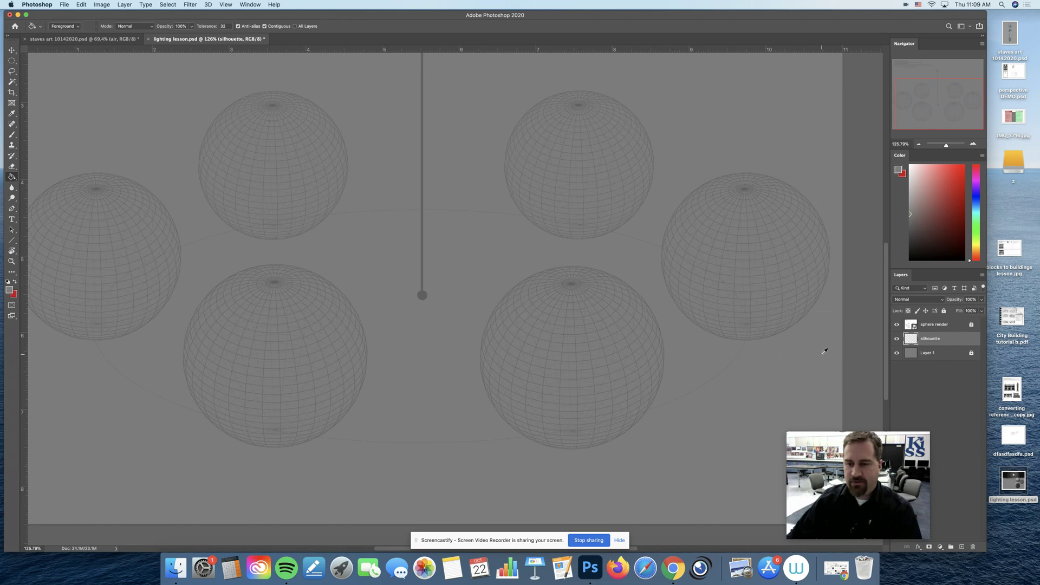
pyautogui.click(903, 218)
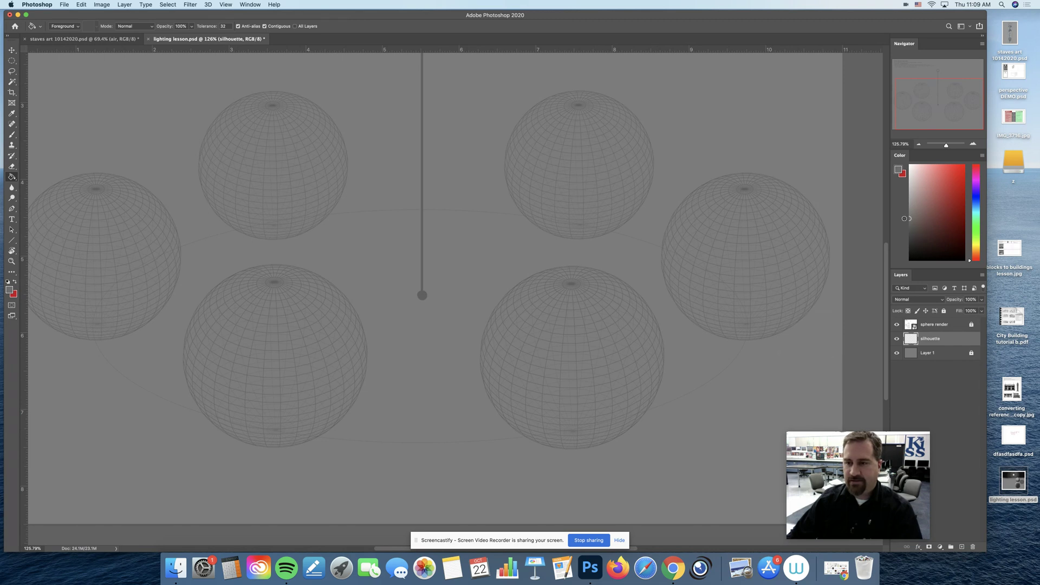
pyautogui.click(637, 361)
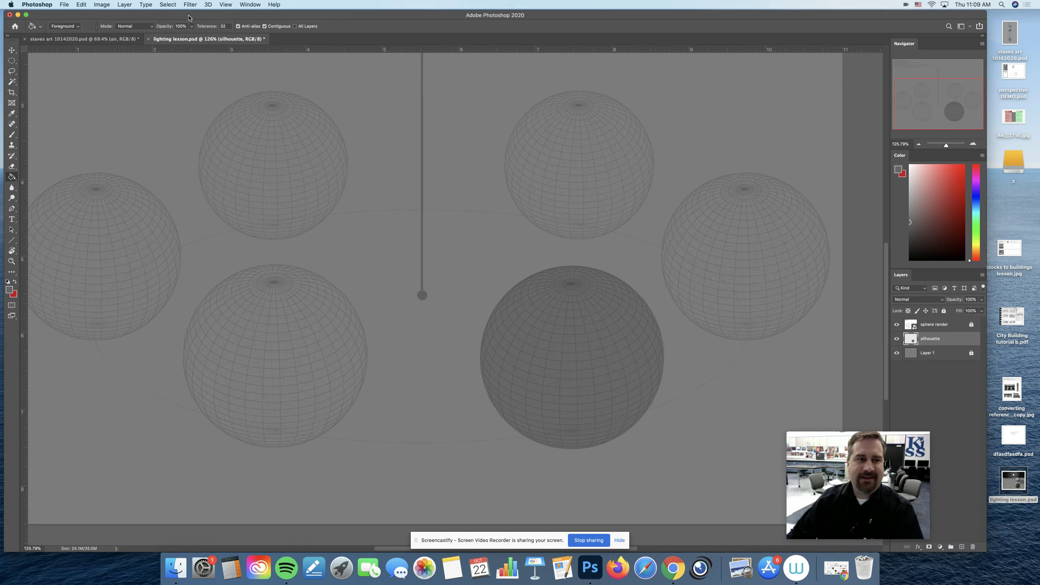
pyautogui.click(168, 5)
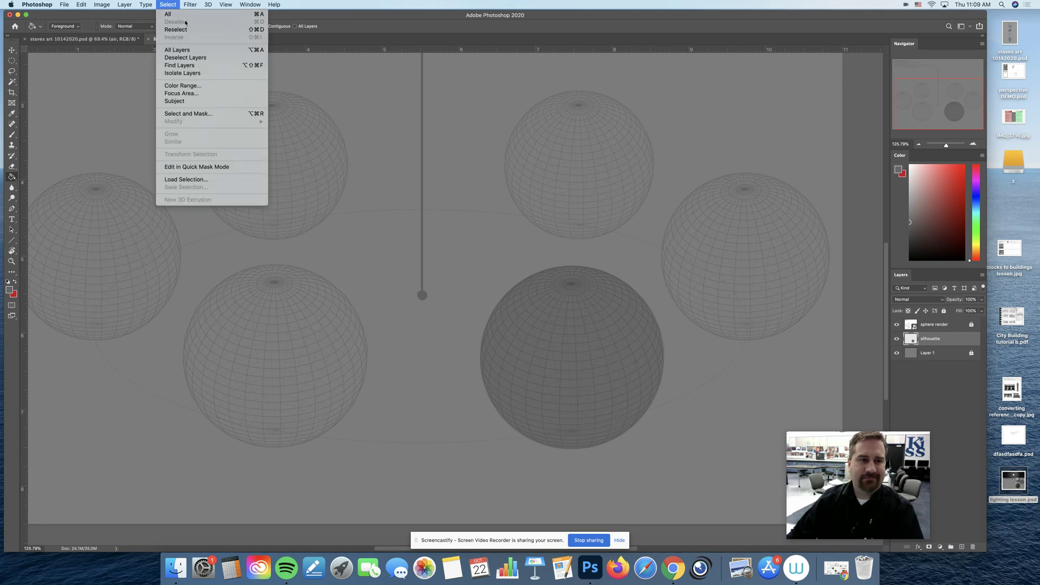
pyautogui.click(391, 21)
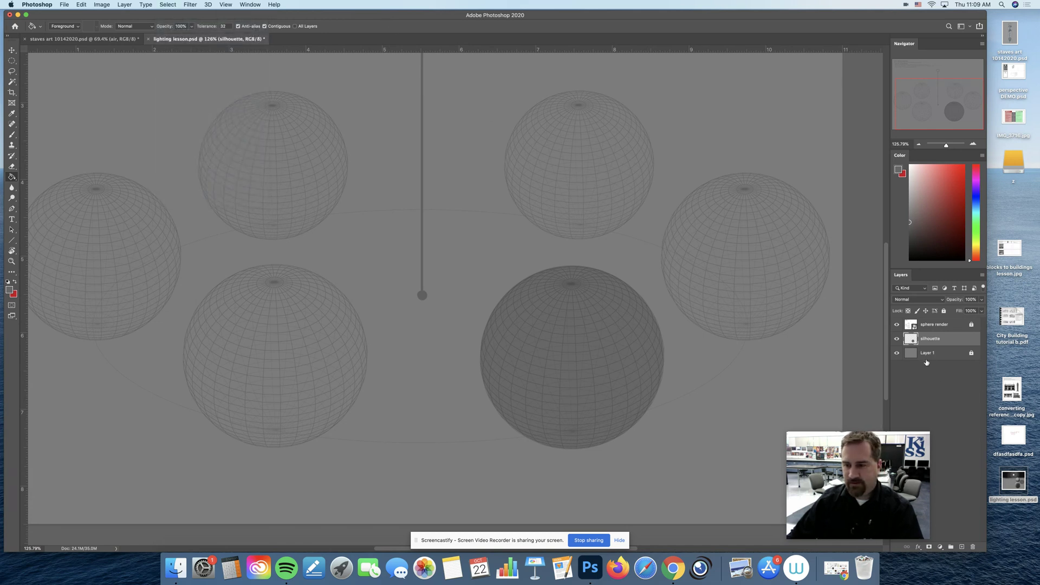
# Try painting a freehand brush stroke across the spheres on the silhouette layer, and undo it.
pyautogui.press('b')
pyautogui.moveTo(688, 348)
pyautogui.mouseDown()
pyautogui.moveTo(590, 311)
pyautogui.moveTo(451, 185)
pyautogui.moveTo(610, 421)
pyautogui.mouseUp()
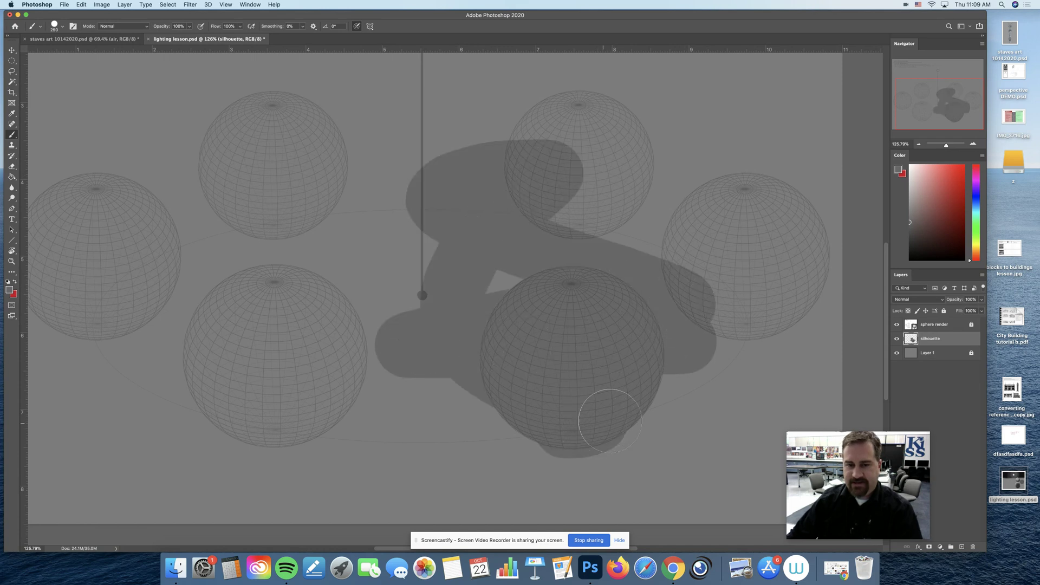
pyautogui.press('super+z')
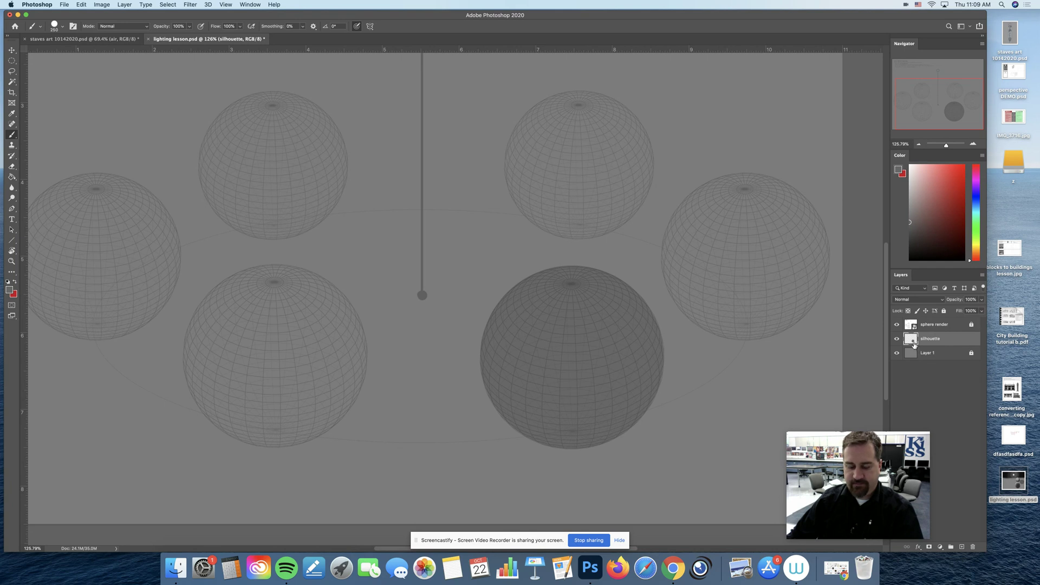
# Select the filled lower-right sphere with the Magic Wand, deselect it, and return to the Brush.
pyautogui.press('w')
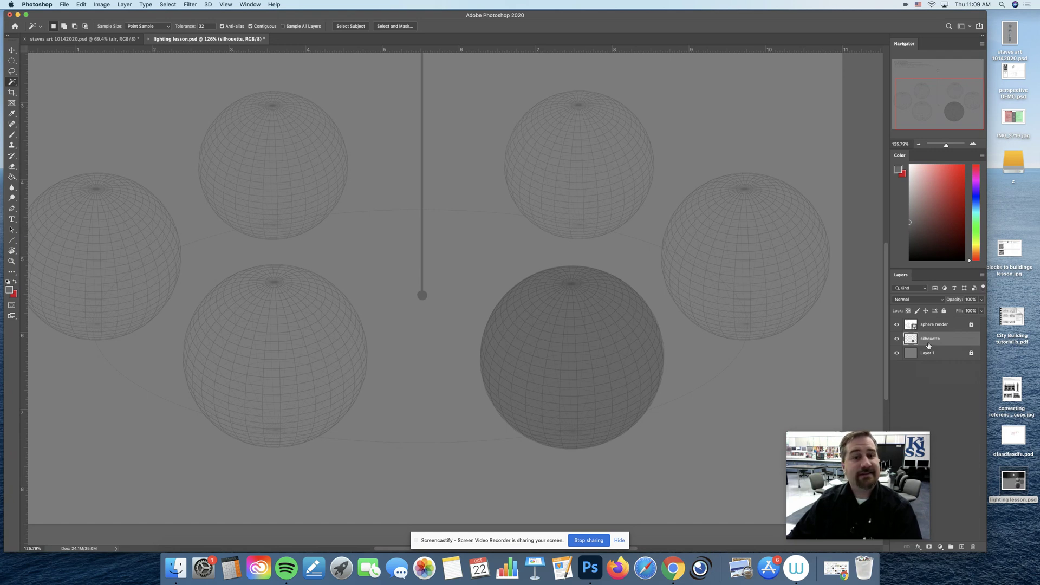
pyautogui.click(563, 350)
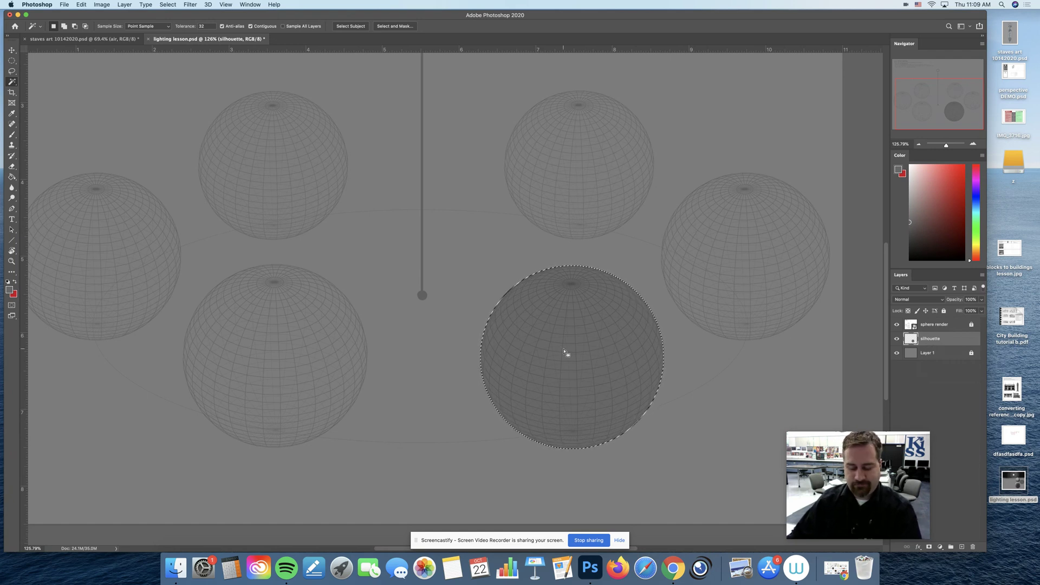
pyautogui.press('super+d')
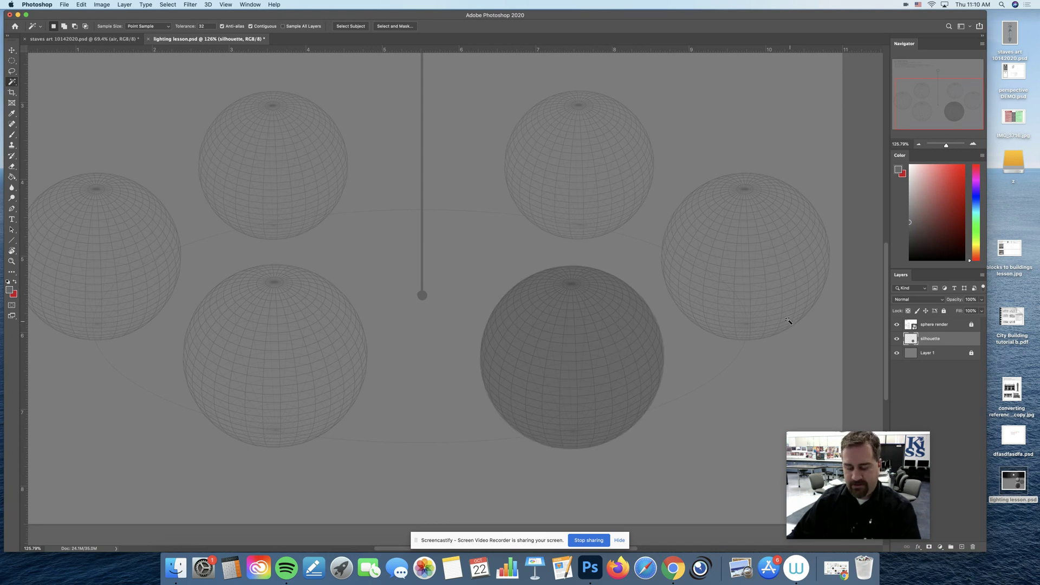
pyautogui.press('b')
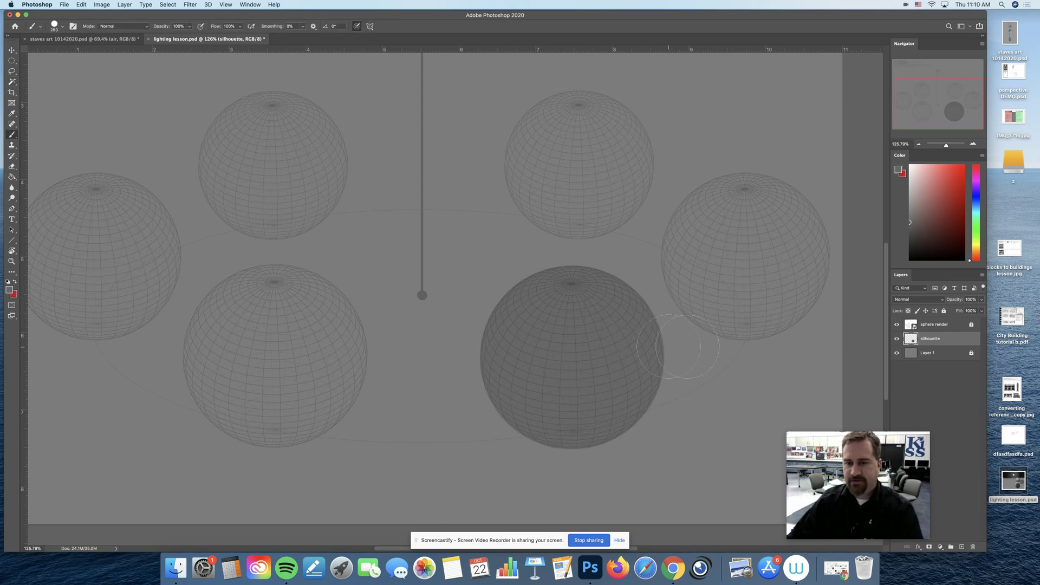
# Load the silhouette layer's pixels as a selection and clear it, and lock and unlock the layer.
pyautogui.keyDown('super'); pyautogui.click(911, 341); pyautogui.keyUp('super')
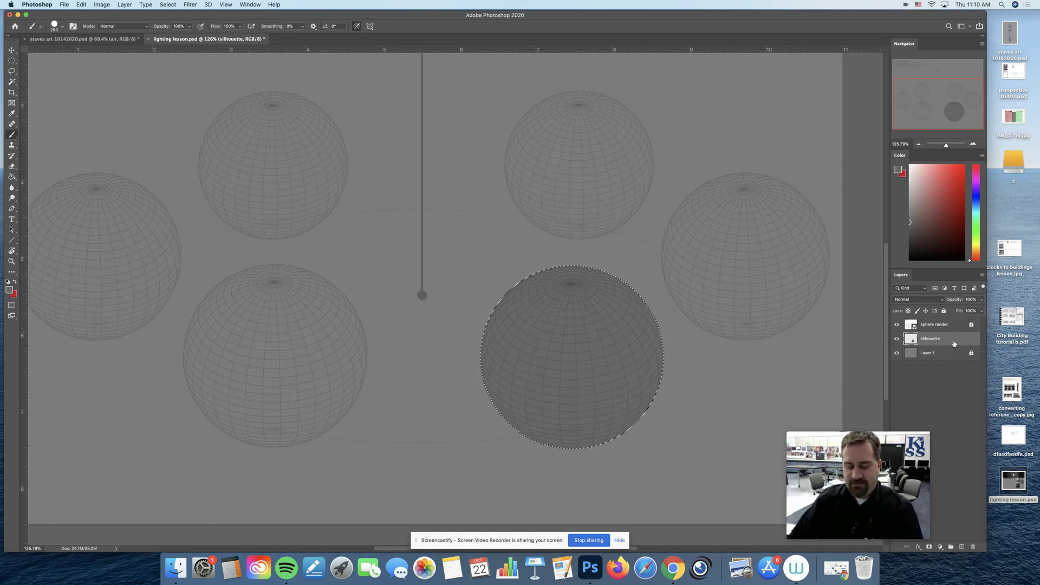
pyautogui.click(945, 312)
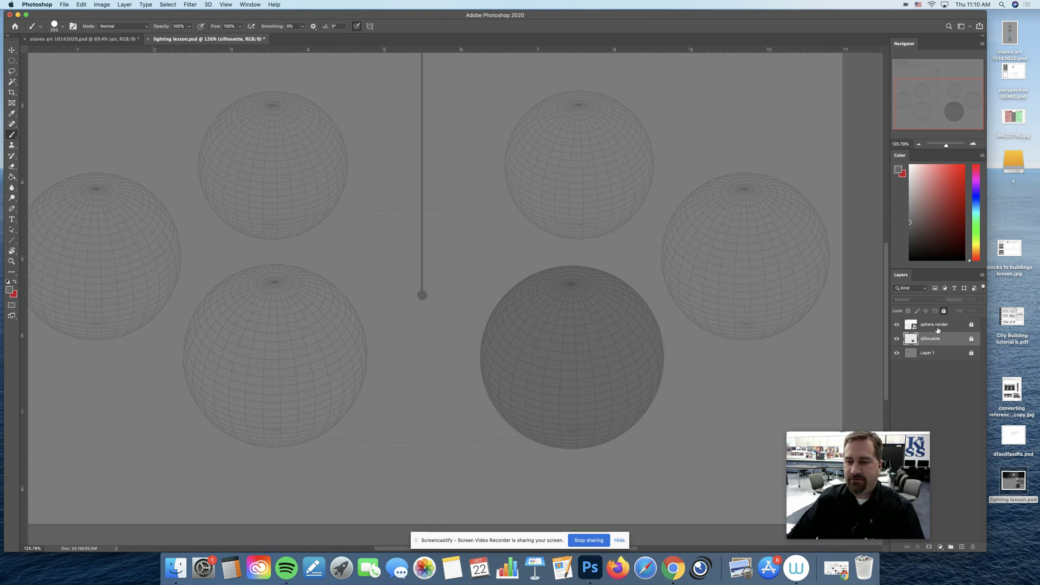
pyautogui.click(944, 312)
# Place a horizontal guide at the top and a vertical guide at the left edge of the far-right sphere.
pyautogui.moveTo(799, 304); pyautogui.dragTo(816, 311)
pyautogui.moveTo(791, 309); pyautogui.dragTo(723, 347)
pyautogui.moveTo(601, 50); pyautogui.dragTo(615, 169)
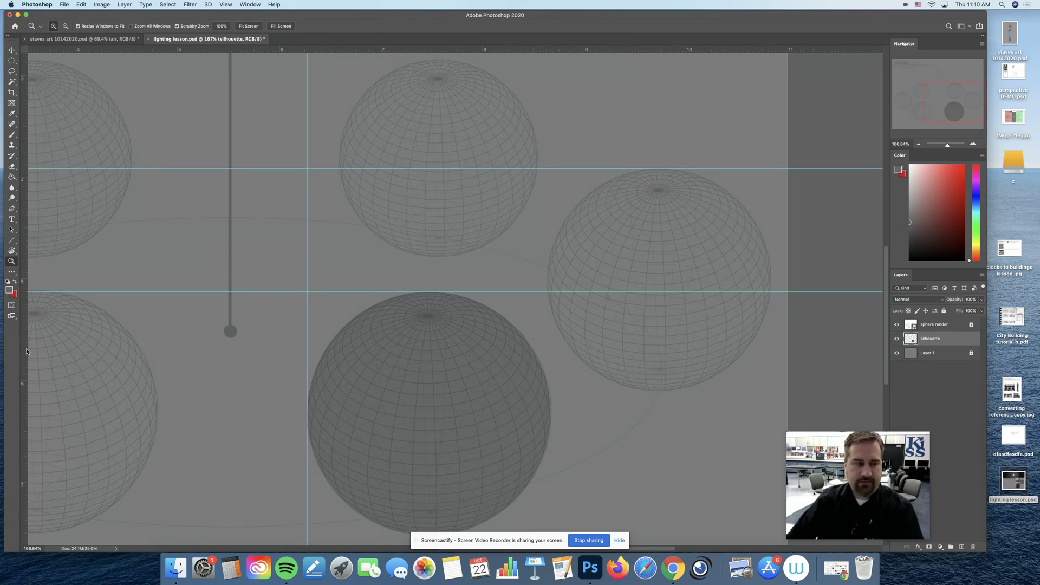
pyautogui.moveTo(26, 352); pyautogui.dragTo(547, 347)
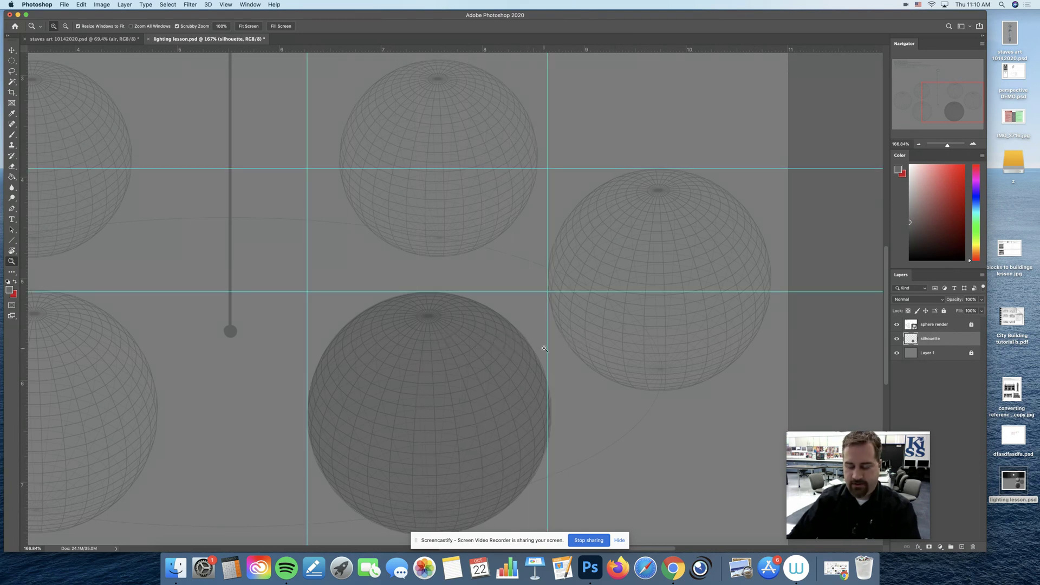
# Fill an elliptical selection of the far-right sphere with the darker gray using the Paint Bucket, then deselect and clear the guides.
pyautogui.press('m')
pyautogui.moveTo(548, 168)
pyautogui.mouseDown()
pyautogui.moveTo(687, 288)
pyautogui.moveTo(778, 388)
pyautogui.mouseUp()
pyautogui.press('g')
pyautogui.click(656, 265)
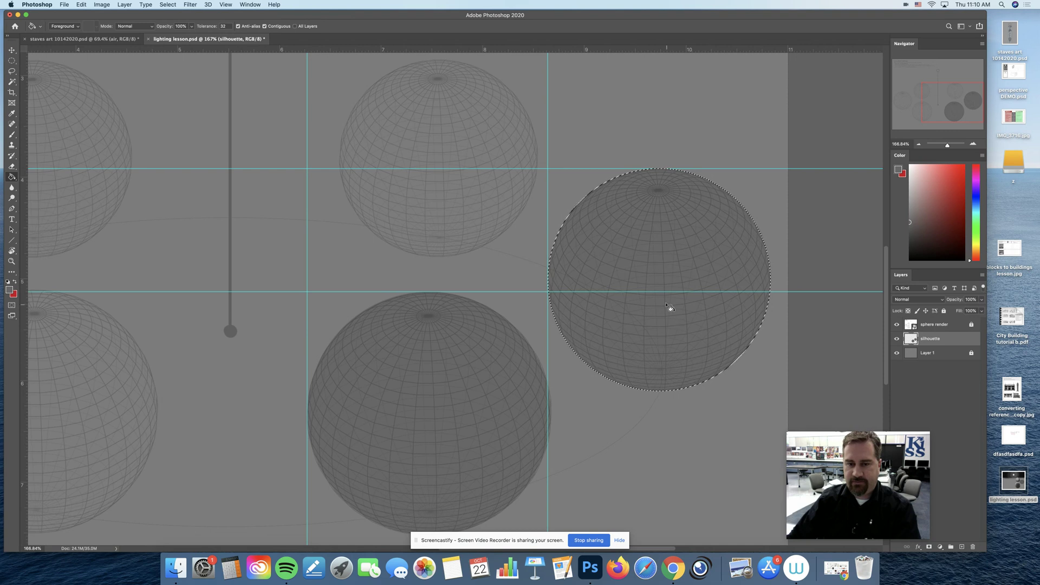
pyautogui.press('super+d')
pyautogui.click(226, 4)
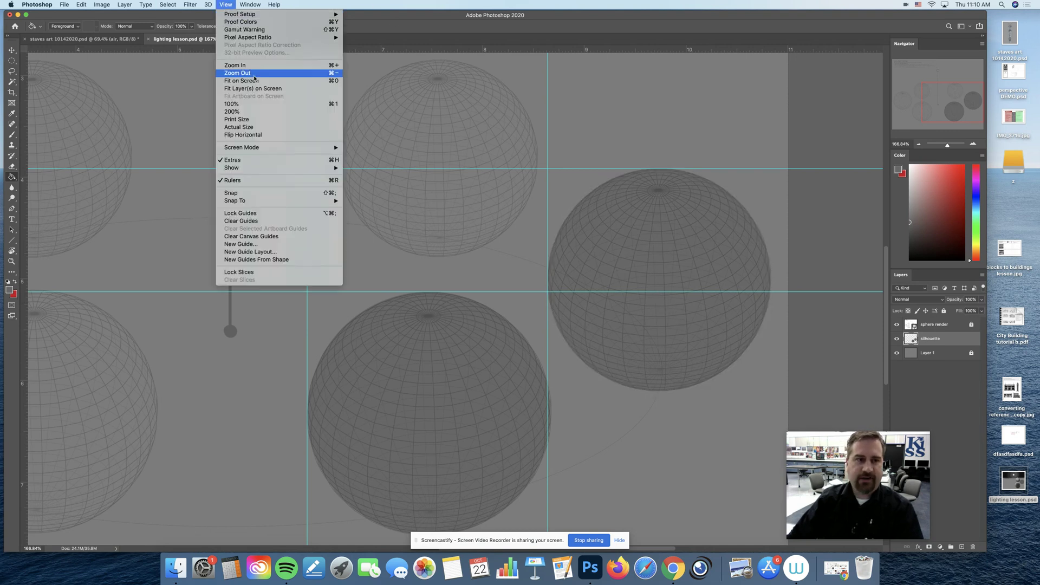
pyautogui.click(268, 220)
# Place a horizontal guide at the top and a vertical guide at the left edge of the upper-right sphere.
pyautogui.scroll(-1, 372, 179)
pyautogui.scroll(3, 372, 179)
pyautogui.scroll(3, 372, 179)
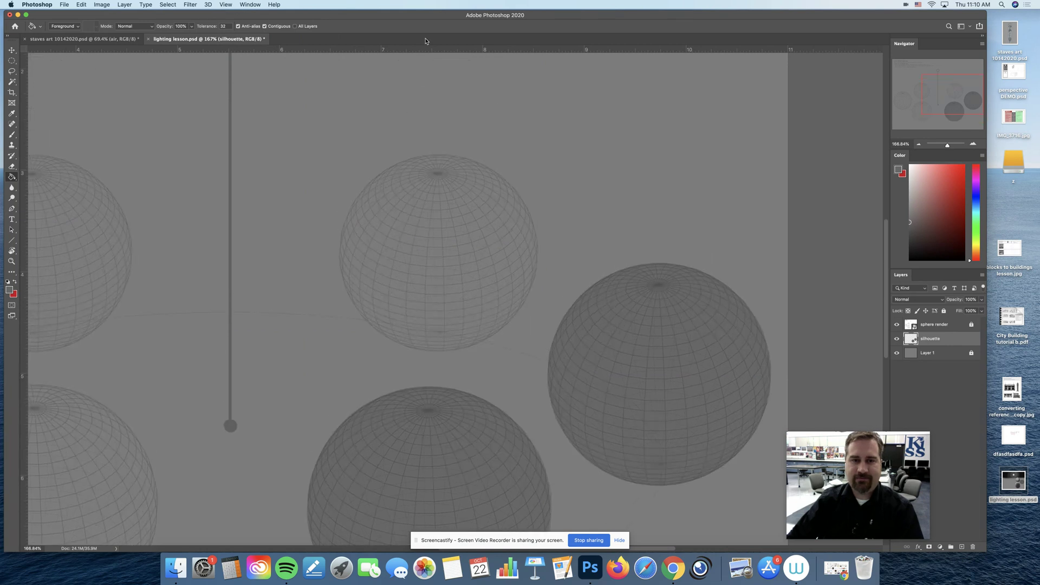
pyautogui.moveTo(428, 52); pyautogui.dragTo(432, 156)
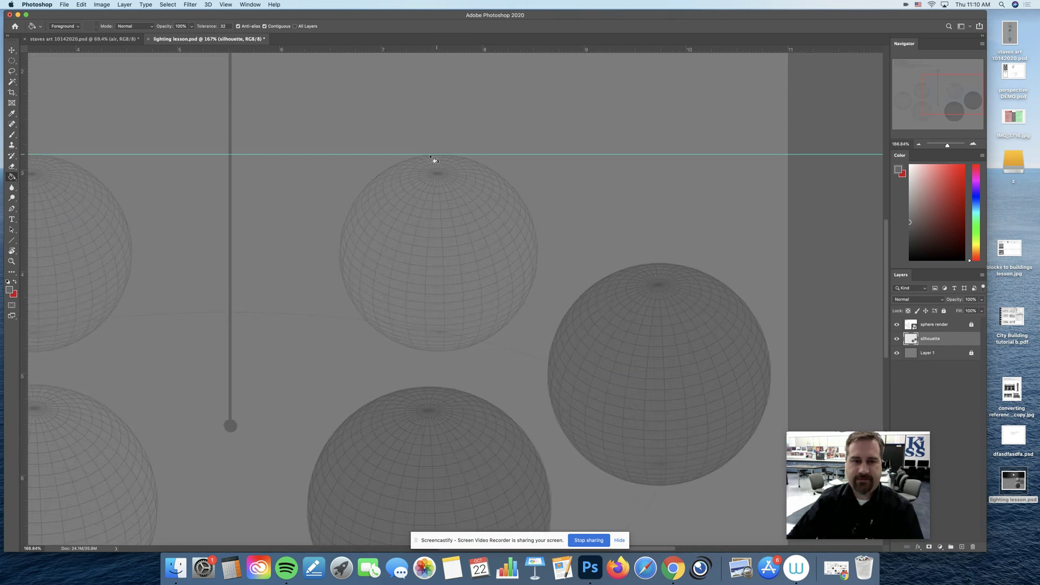
pyautogui.moveTo(28, 334); pyautogui.dragTo(339, 315)
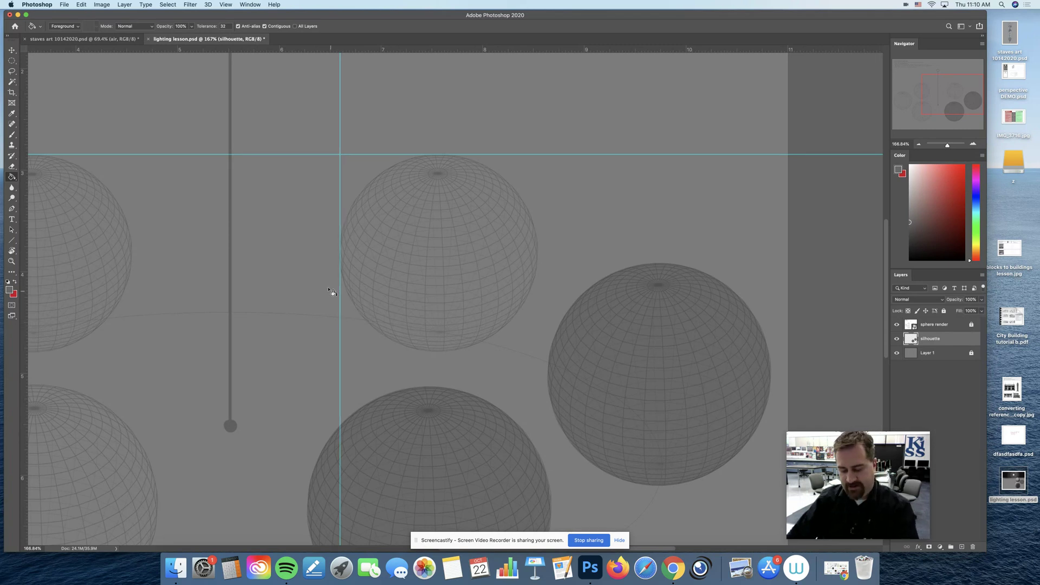
# Fill an elliptical selection of the upper-right sphere with the same darker gray, then deselect and clear the guides.
pyautogui.press('m')
pyautogui.moveTo(339, 154); pyautogui.dragTo(534, 349)
pyautogui.moveTo(536, 352); pyautogui.dragTo(536, 353)
pyautogui.press('g')
pyautogui.click(513, 301)
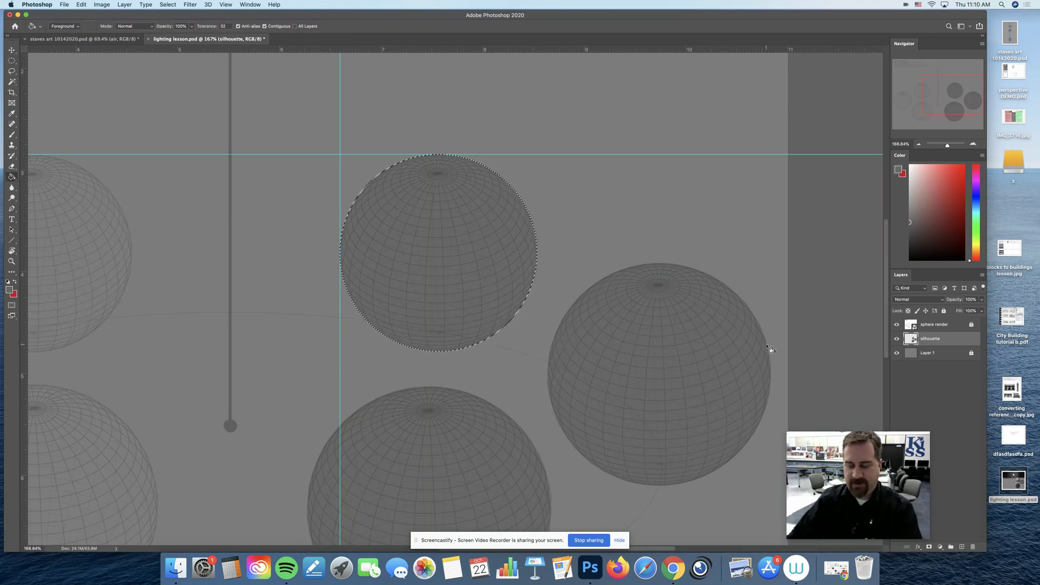
pyautogui.press('super+d')
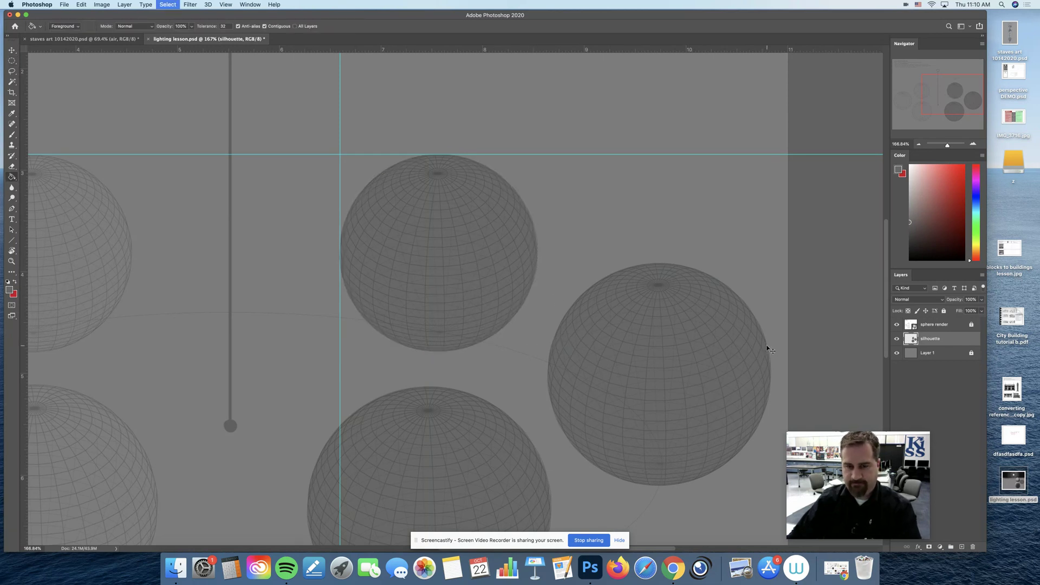
pyautogui.click(225, 4)
pyautogui.click(267, 220)
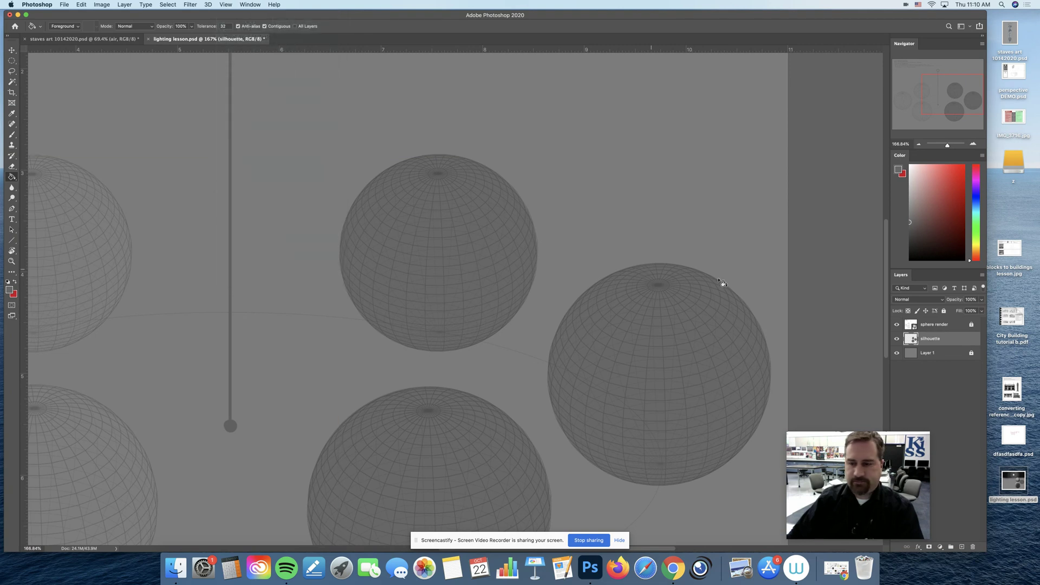
# Load all three filled spheres as a selection from the silhouette layer, and deselect them.
pyautogui.press('z')
pyautogui.moveTo(733, 360); pyautogui.dragTo(641, 346)
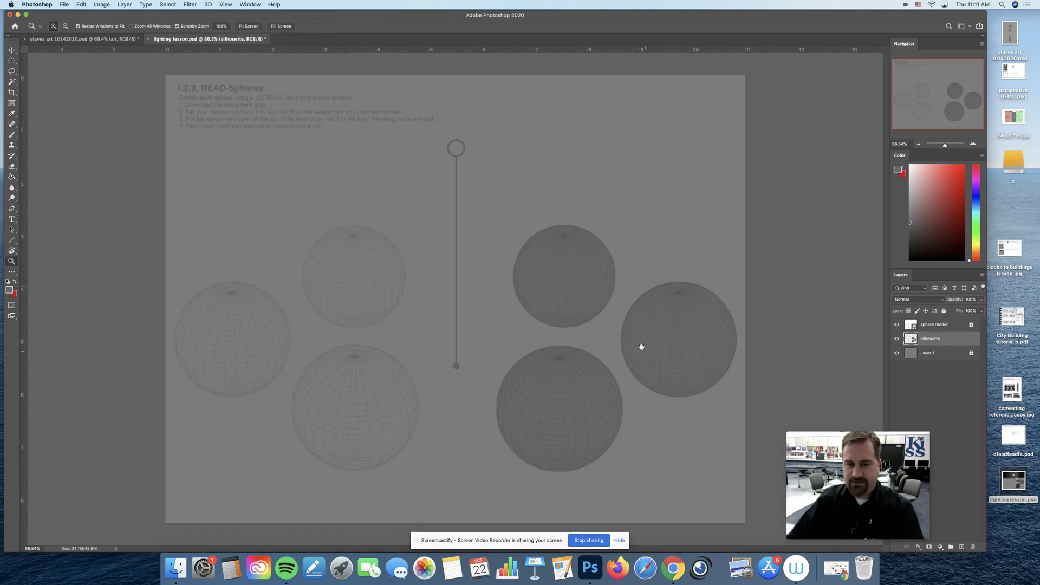
pyautogui.keyDown('super'); pyautogui.click(913, 340); pyautogui.keyUp('super')
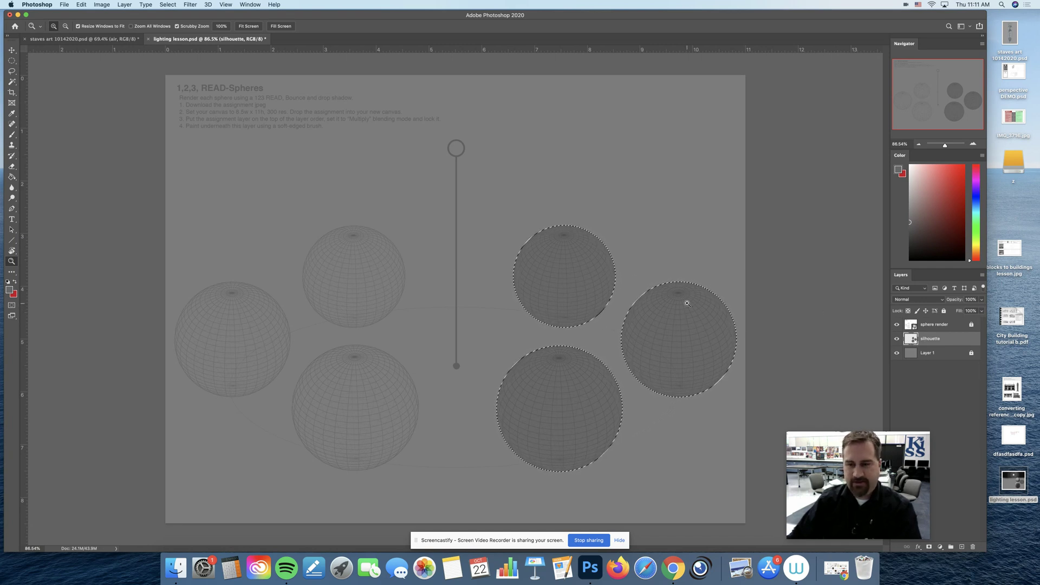
pyautogui.press('super+d')
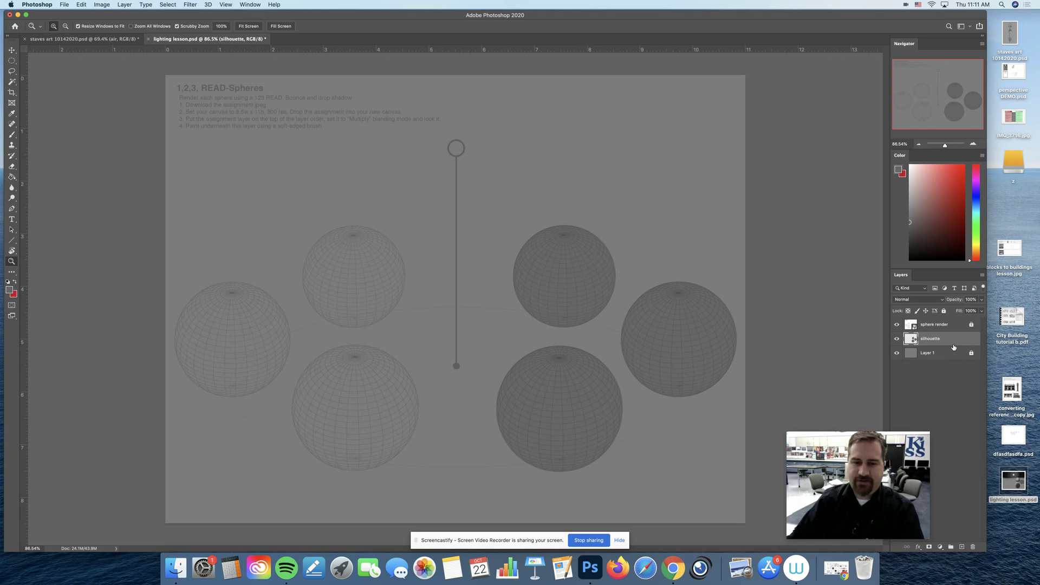
# Lock the silhouette layer and add a new layer named "lighting" above it.
pyautogui.click(944, 312)
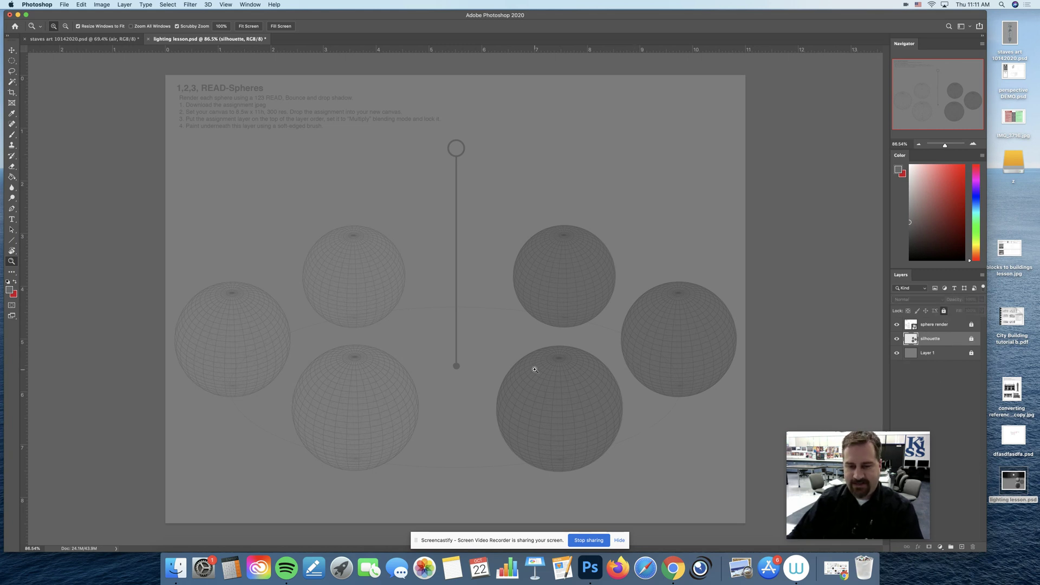
pyautogui.moveTo(536, 369); pyautogui.dragTo(533, 306)
pyautogui.moveTo(532, 306); pyautogui.dragTo(533, 322)
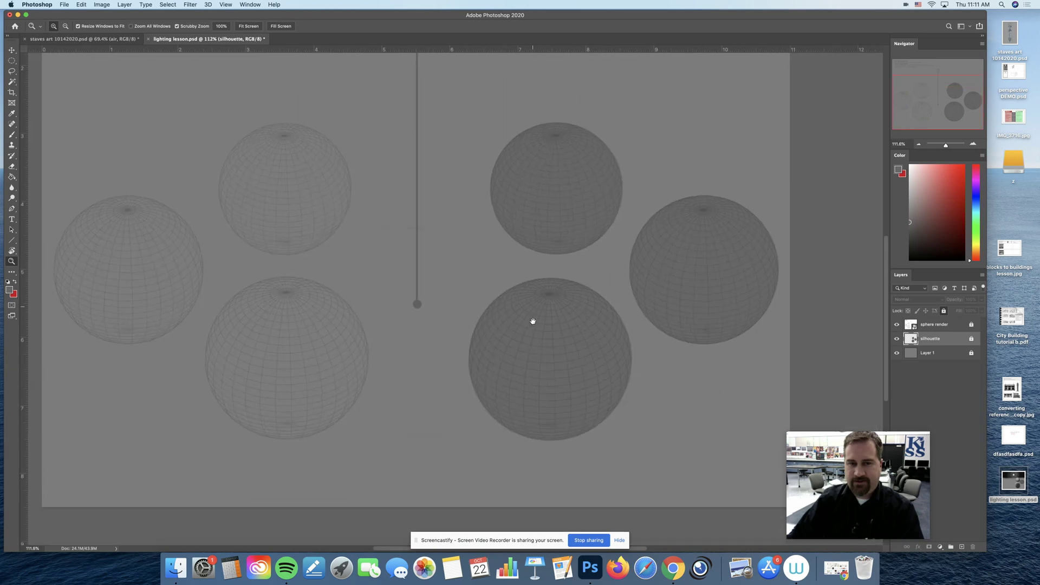
pyautogui.scroll(5, 533, 321)
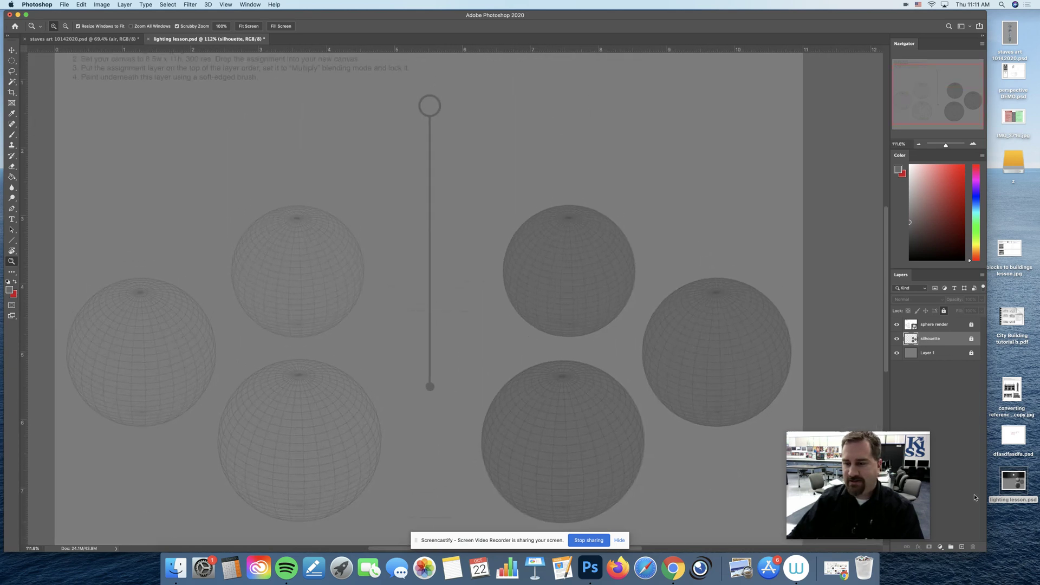
pyautogui.click(962, 548)
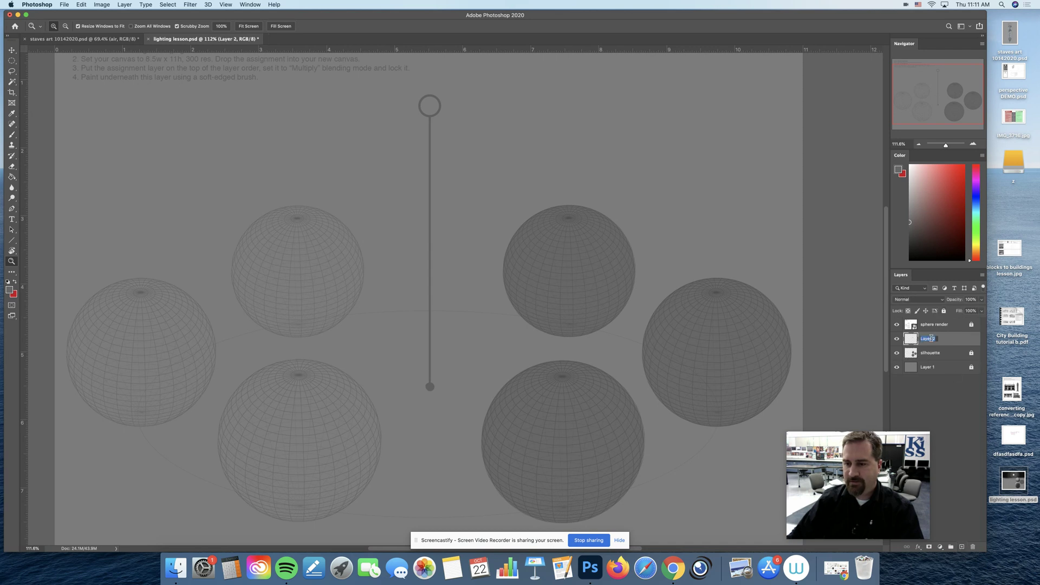
pyautogui.write('lighting')
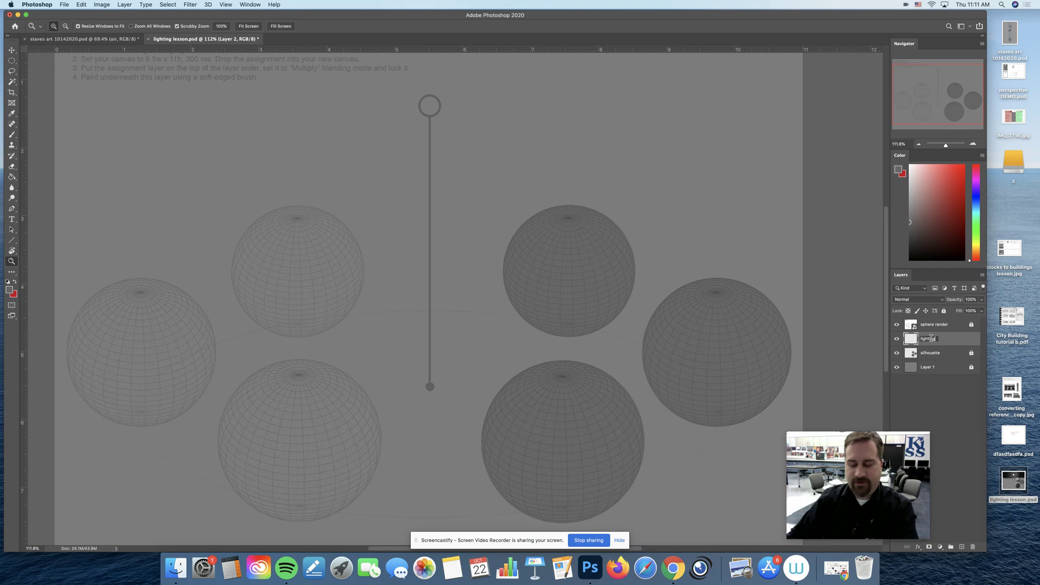
pyautogui.press('Return')
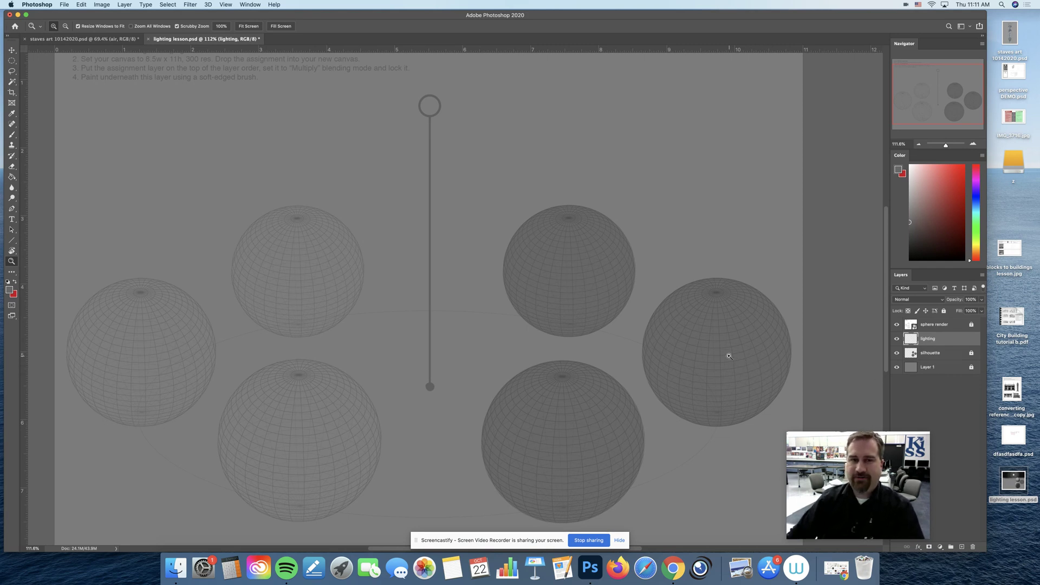
# Select the filled lower-right sphere on the silhouette layer with the Magic Wand.
pyautogui.scroll(-5, 707, 342)
pyautogui.hscroll(2, 707, 343)
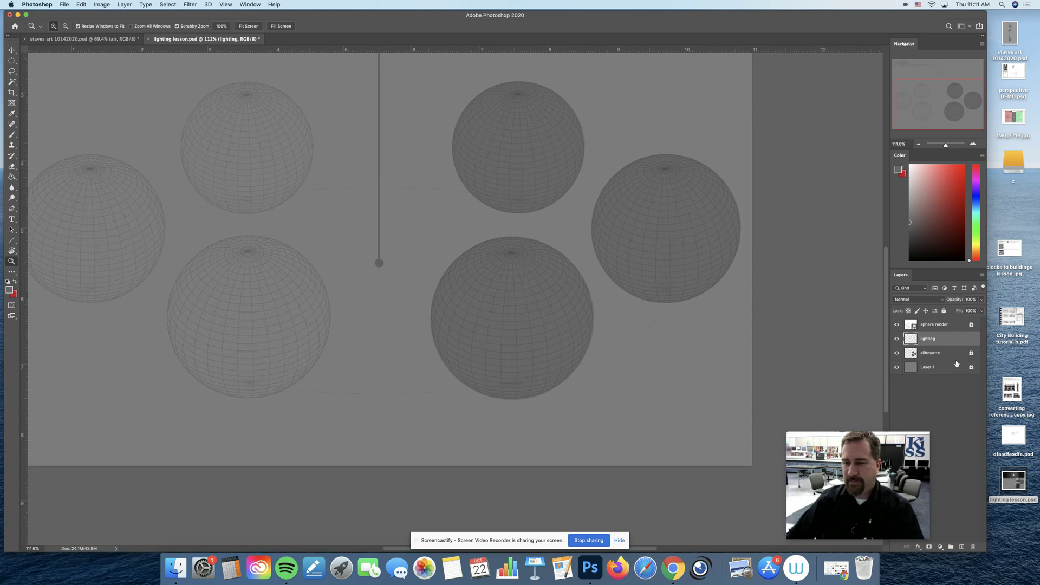
pyautogui.click(935, 353)
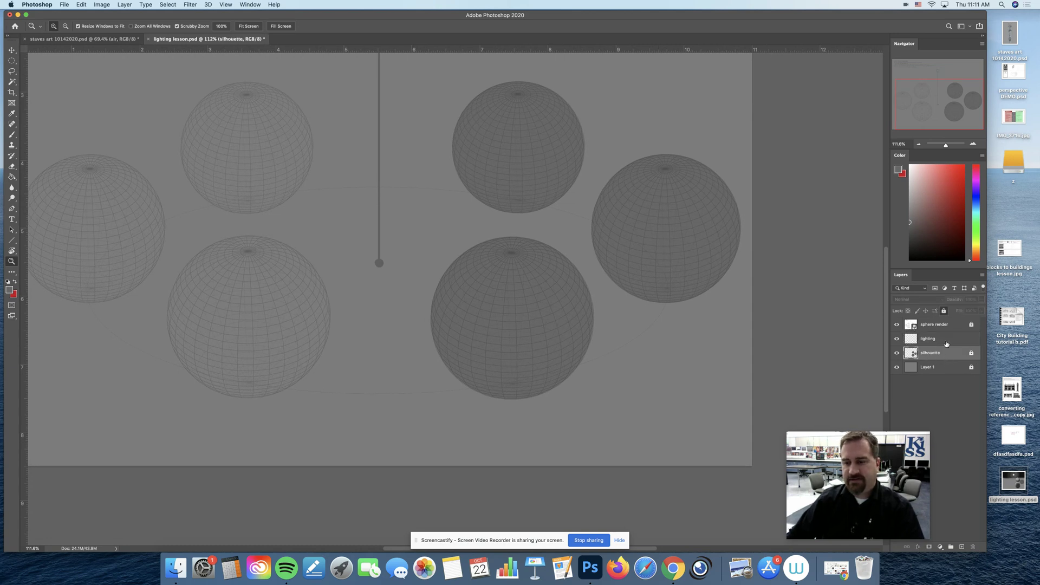
pyautogui.click(946, 343)
pyautogui.press('b')
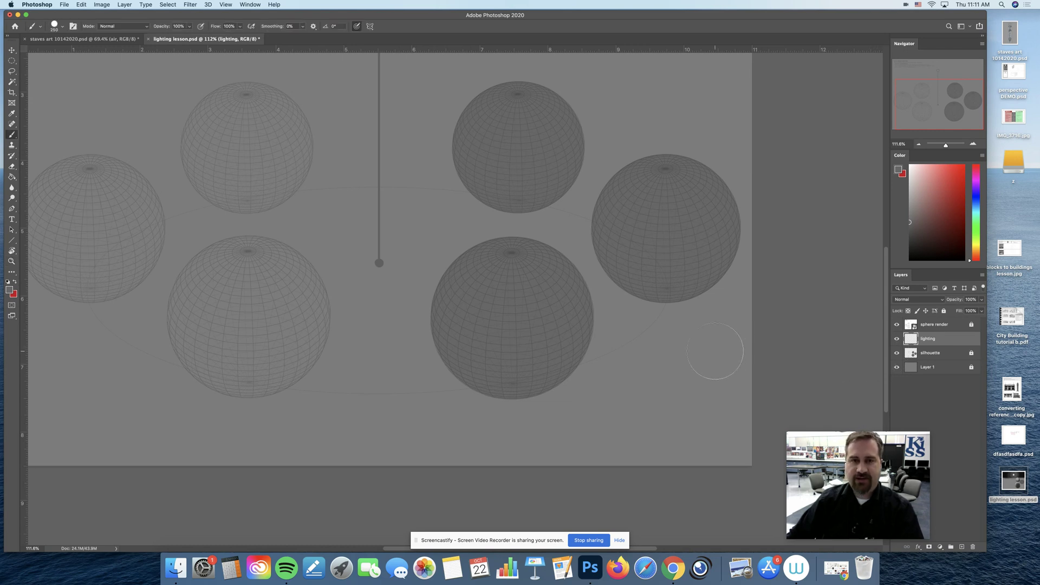
pyautogui.press('w')
pyautogui.click(912, 355)
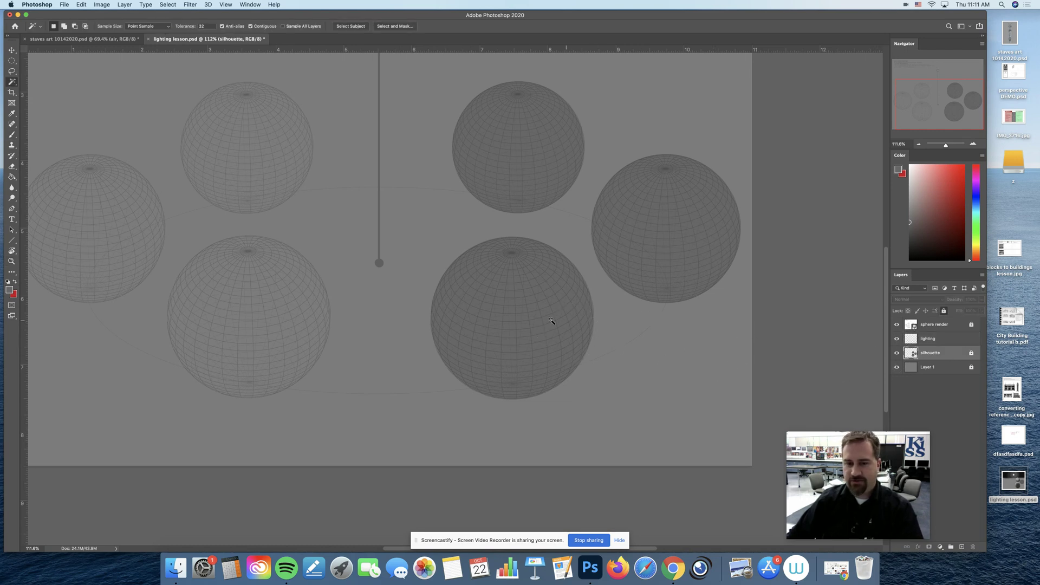
pyautogui.click(550, 324)
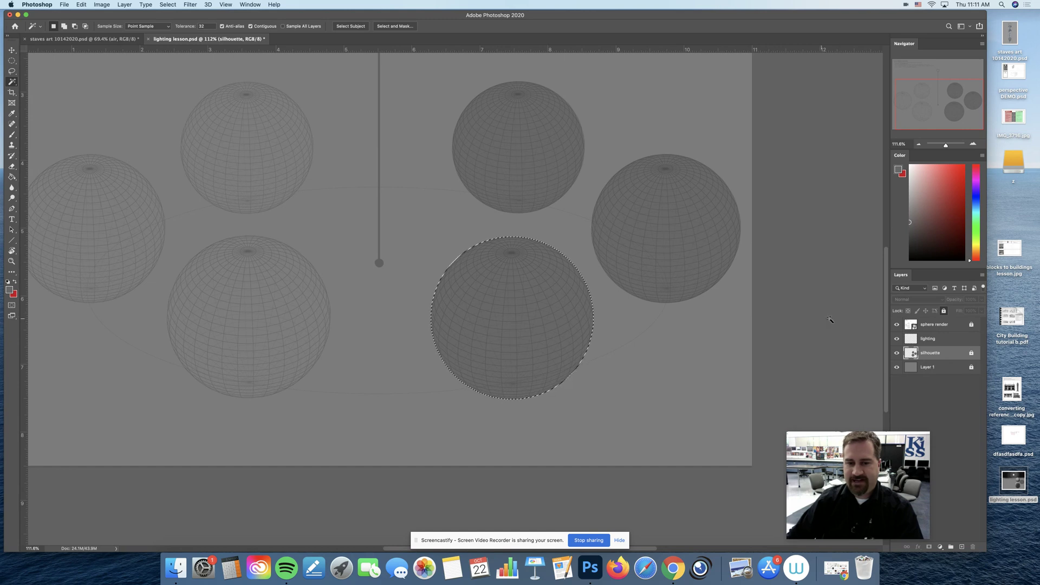
# Activate the lighting layer, hide the selection outline, and enlarge the Brush tip.
pyautogui.click(930, 339)
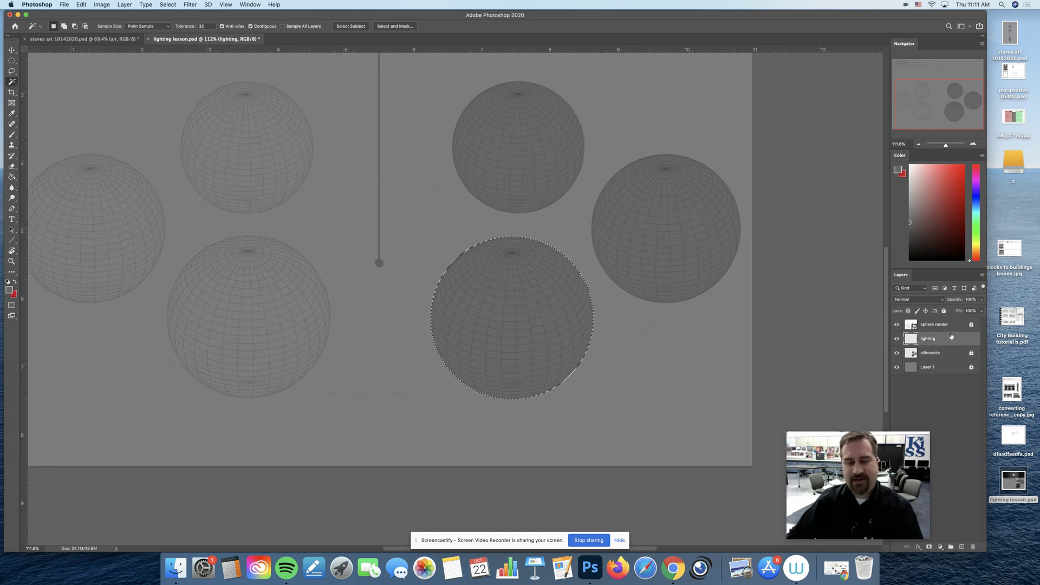
pyautogui.hotkey('ctrl', 'd')
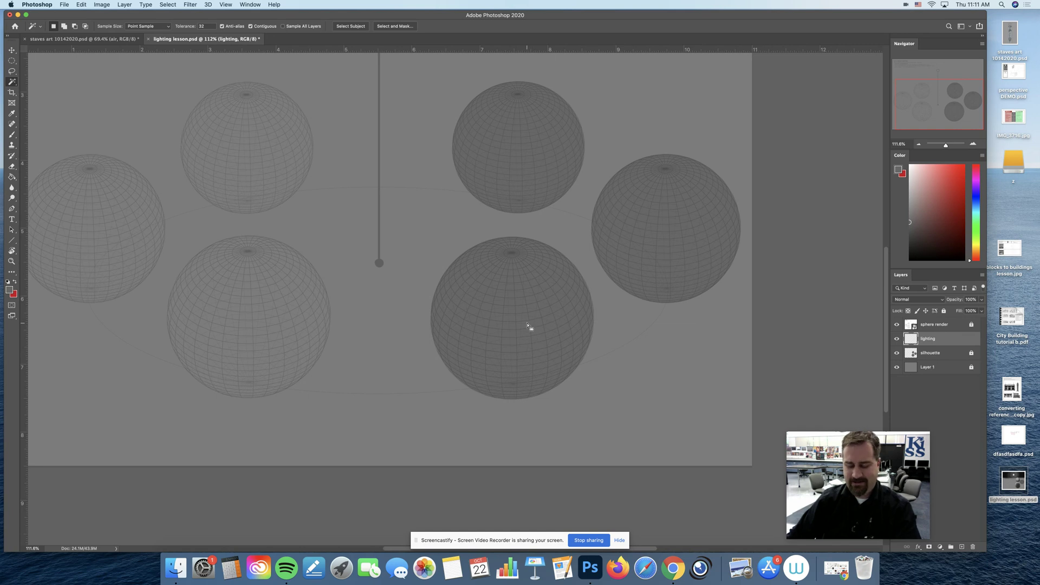
pyautogui.press('b')
pyautogui.press(']')
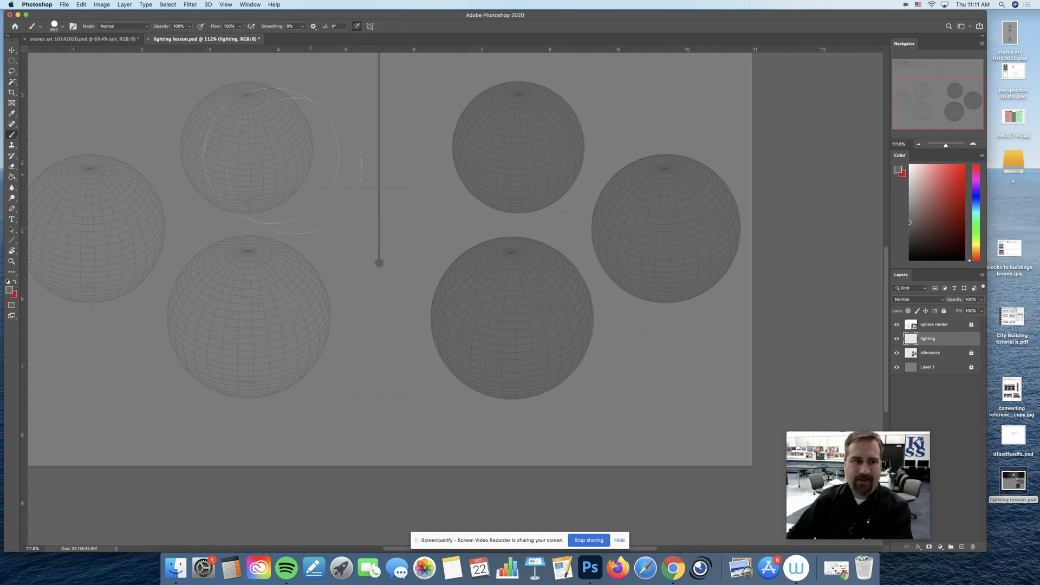
pyautogui.rightClick(256, 158)
pyautogui.doubleClick(318, 252)
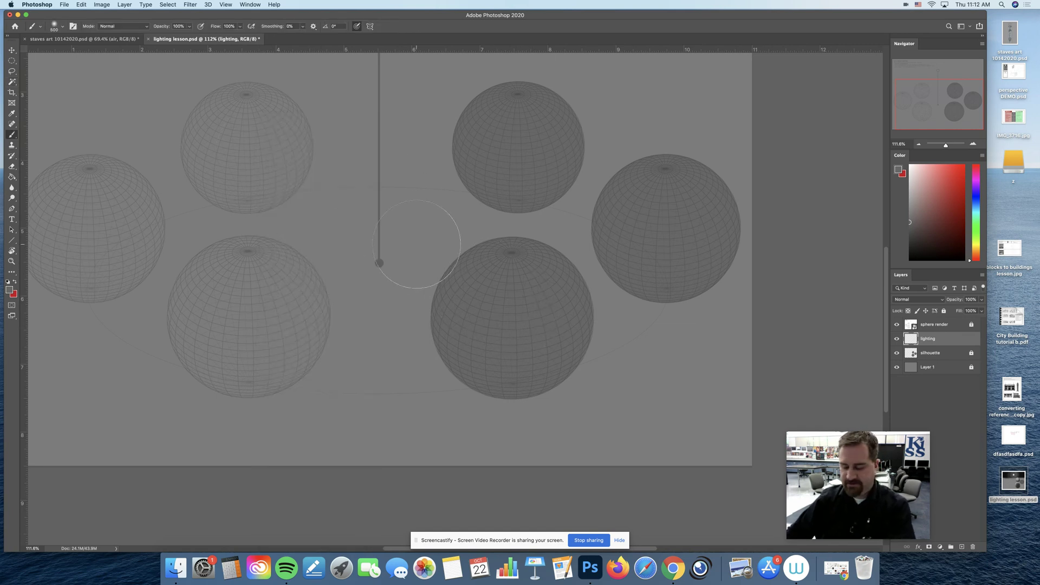
pyautogui.scroll(5, 395, 167)
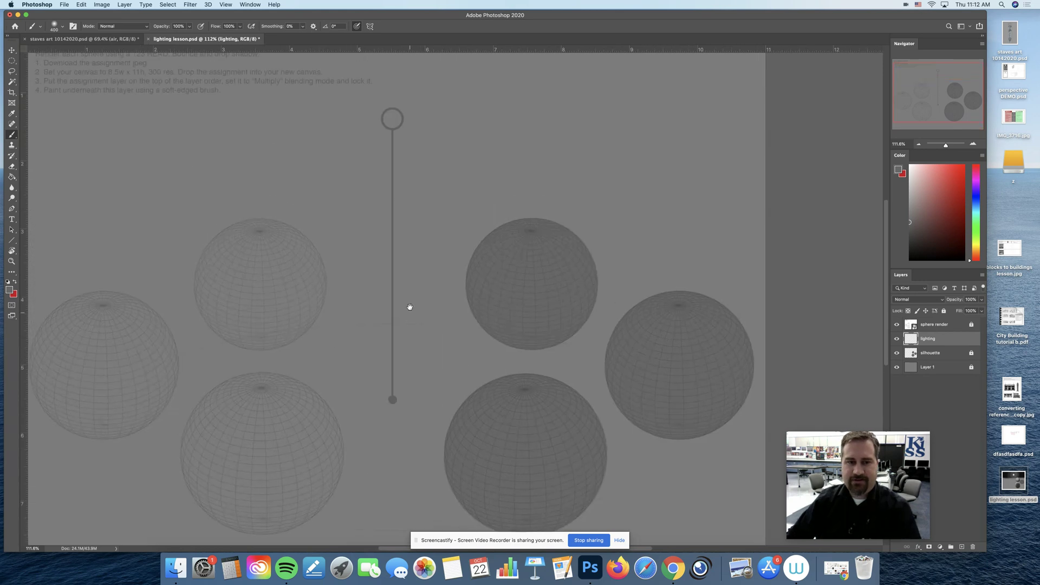
pyautogui.scroll(-4, 405, 128)
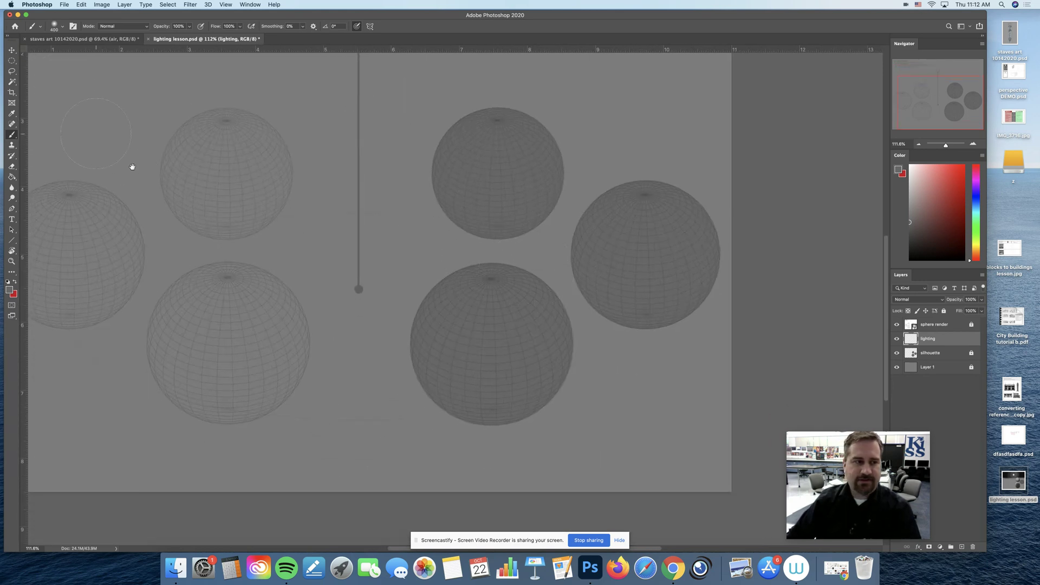
# Draw a straight line from the light source down past the right side of the lower-right sphere.
pyautogui.scroll(3, 132, 166)
pyautogui.press('u')
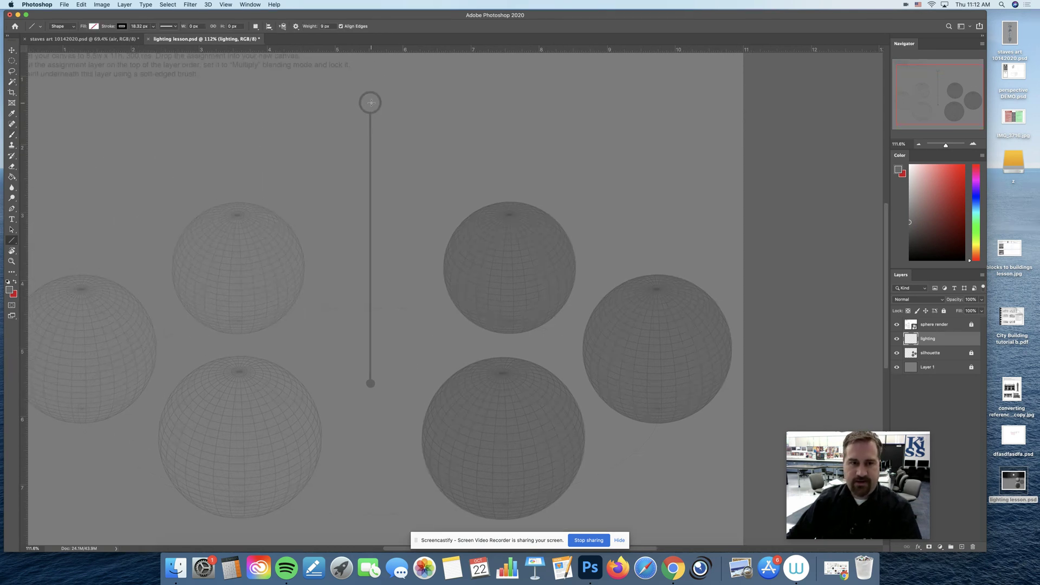
pyautogui.moveTo(371, 102); pyautogui.dragTo(612, 452)
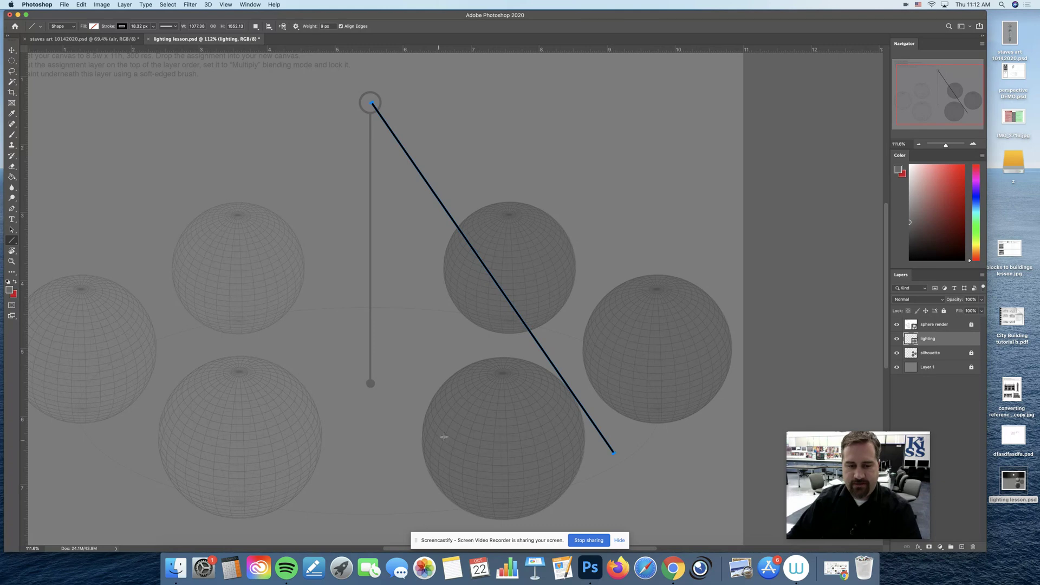
pyautogui.press('z')
pyautogui.moveTo(467, 441); pyautogui.dragTo(492, 433)
pyautogui.moveTo(491, 420); pyautogui.dragTo(492, 334)
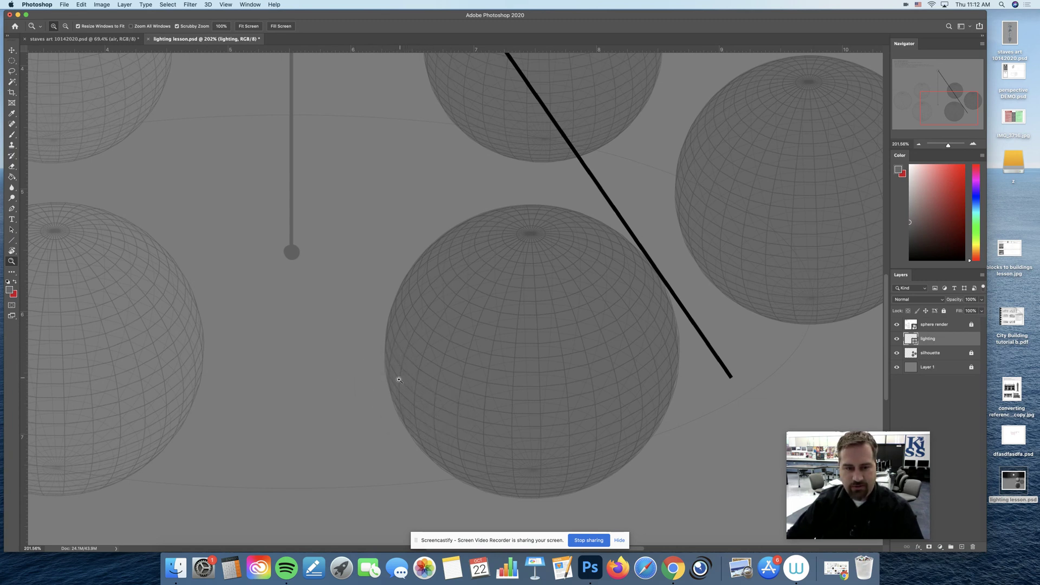
# Draw a second straight line from the light source past the lower-right sphere's left side, and remove both lines.
pyautogui.press('cmd+0')
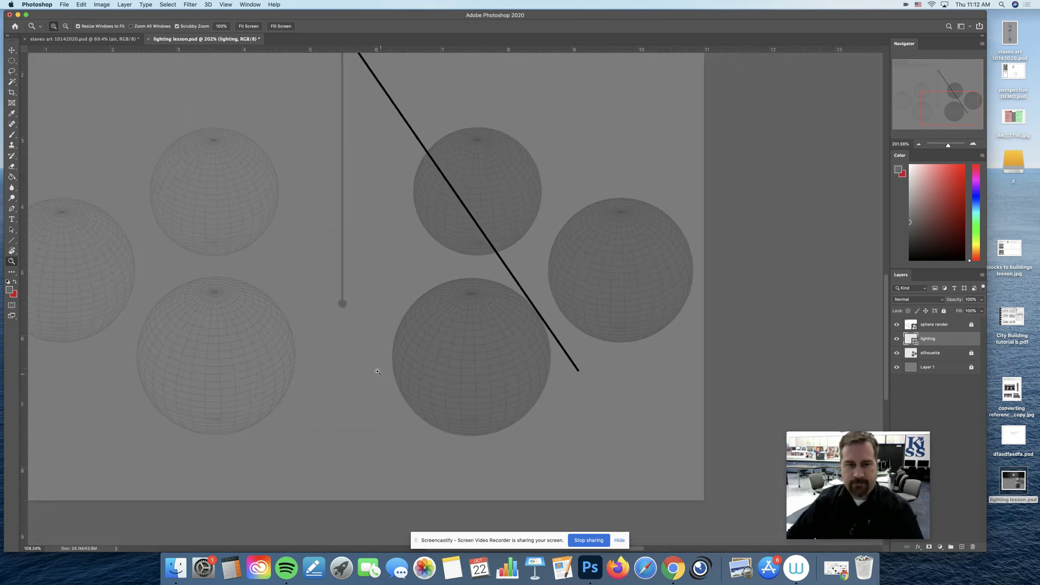
pyautogui.press('u')
pyautogui.moveTo(457, 139); pyautogui.dragTo(519, 511)
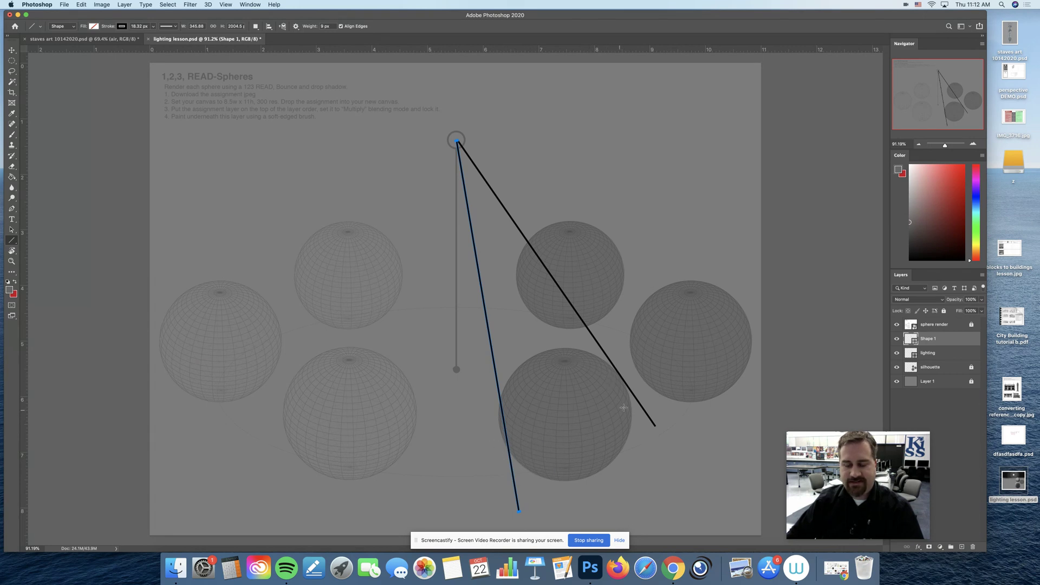
pyautogui.press('z')
pyautogui.moveTo(532, 431); pyautogui.dragTo(551, 441)
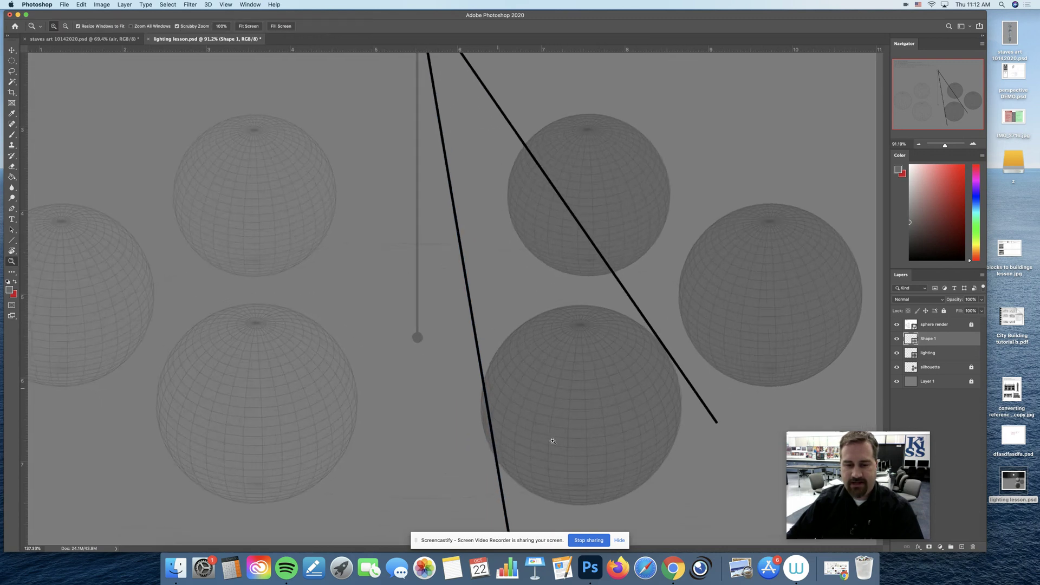
pyautogui.moveTo(632, 390); pyautogui.dragTo(603, 366)
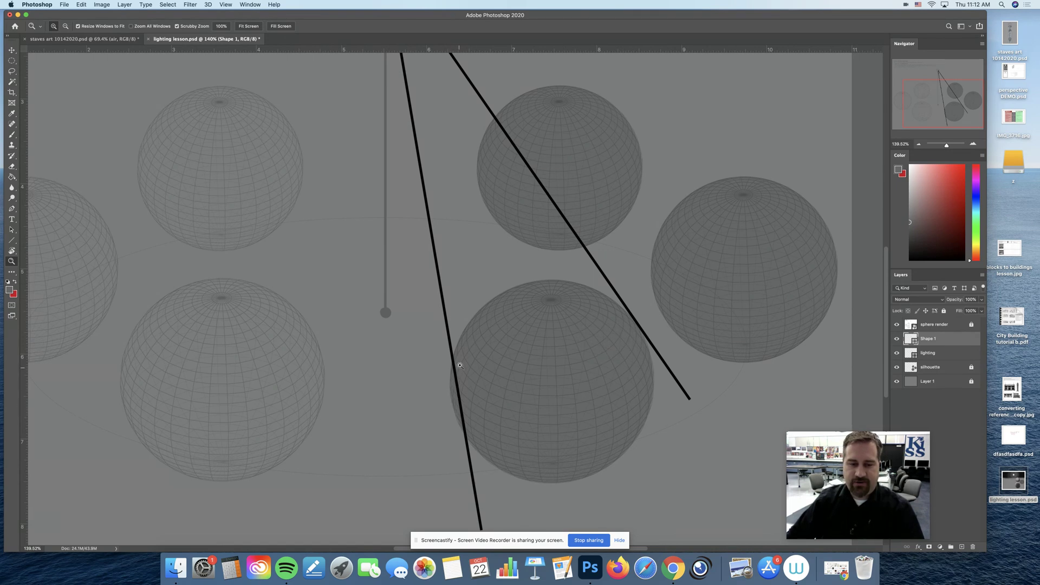
pyautogui.press('super+0')
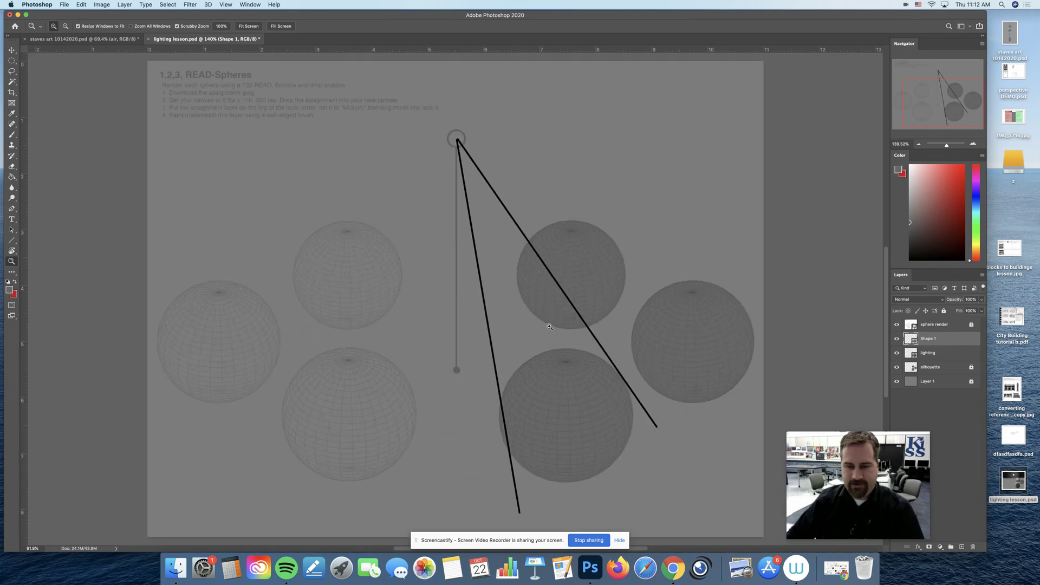
pyautogui.press('Delete')
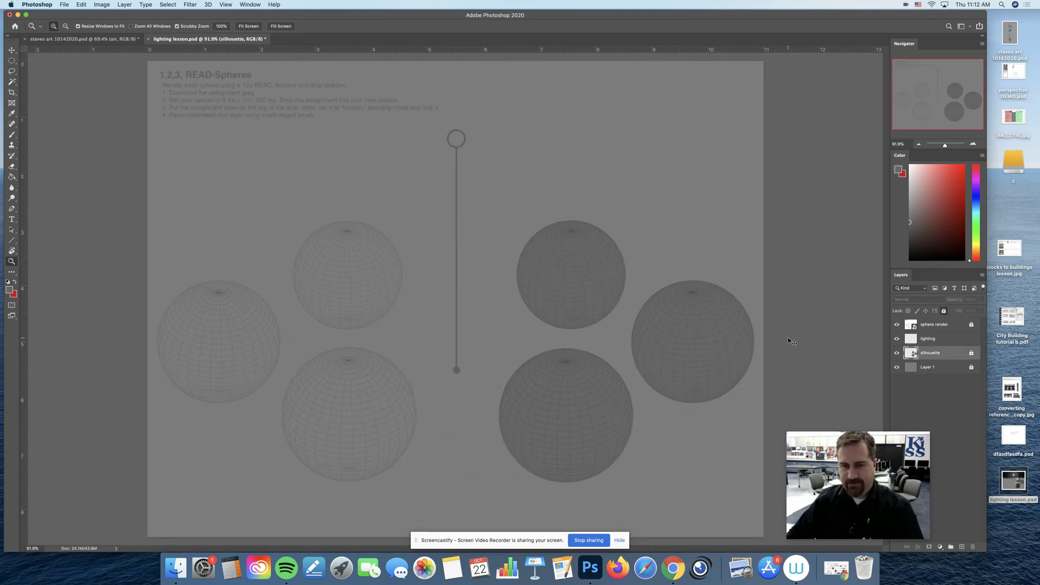
# Activate the lighting layer and paint the whole lower-right sphere light gray with the Brush.
pyautogui.press('b')
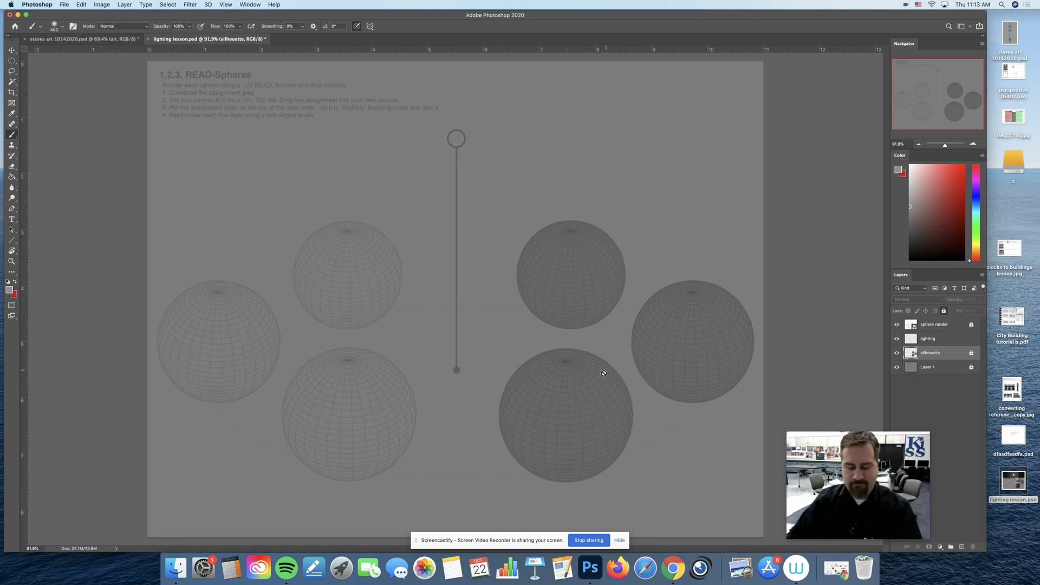
pyautogui.keyDown('alt'); pyautogui.click(598, 376); pyautogui.keyUp('alt')
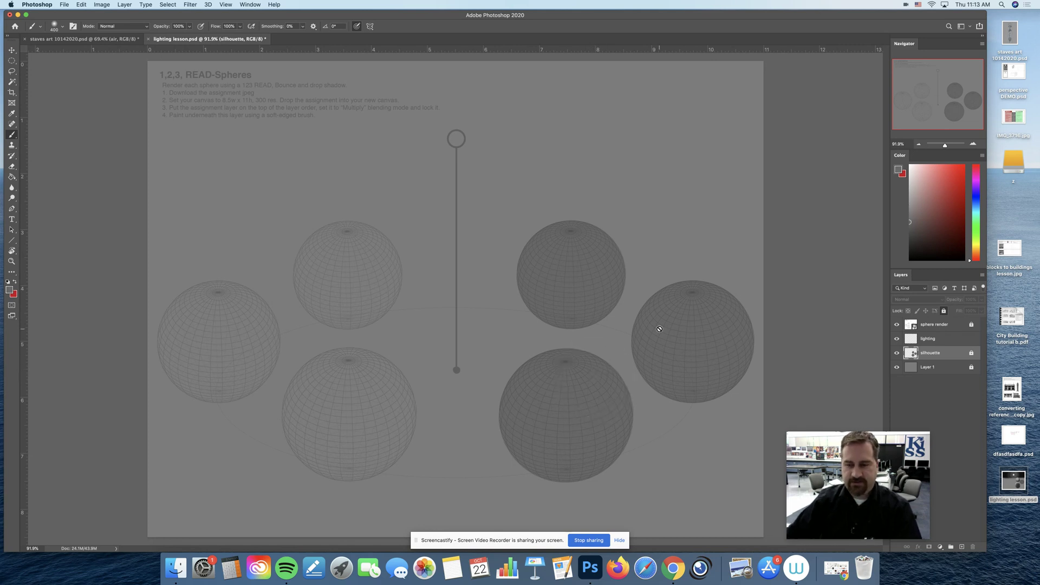
pyautogui.press(']')
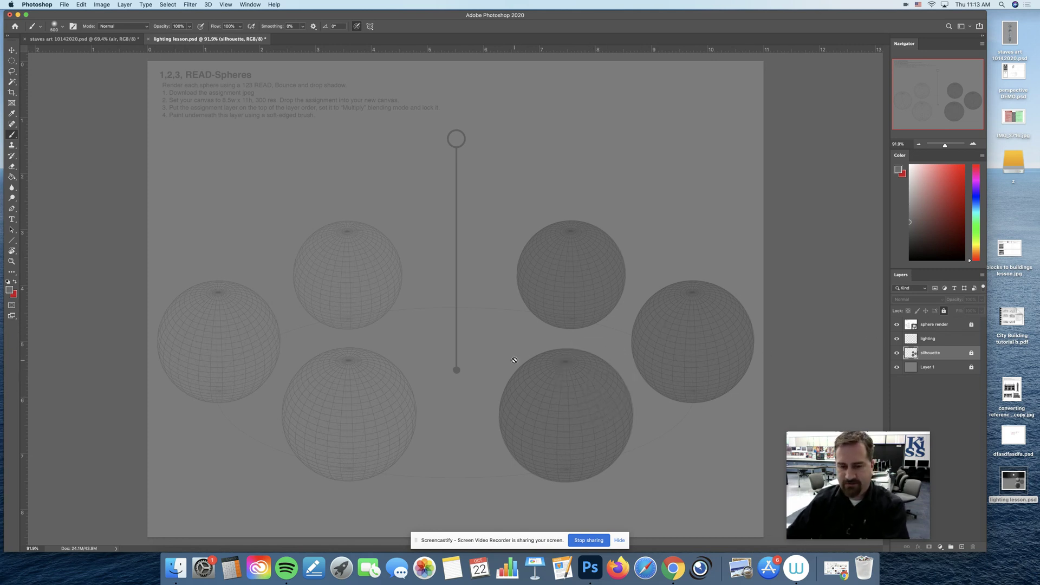
pyautogui.click(951, 337)
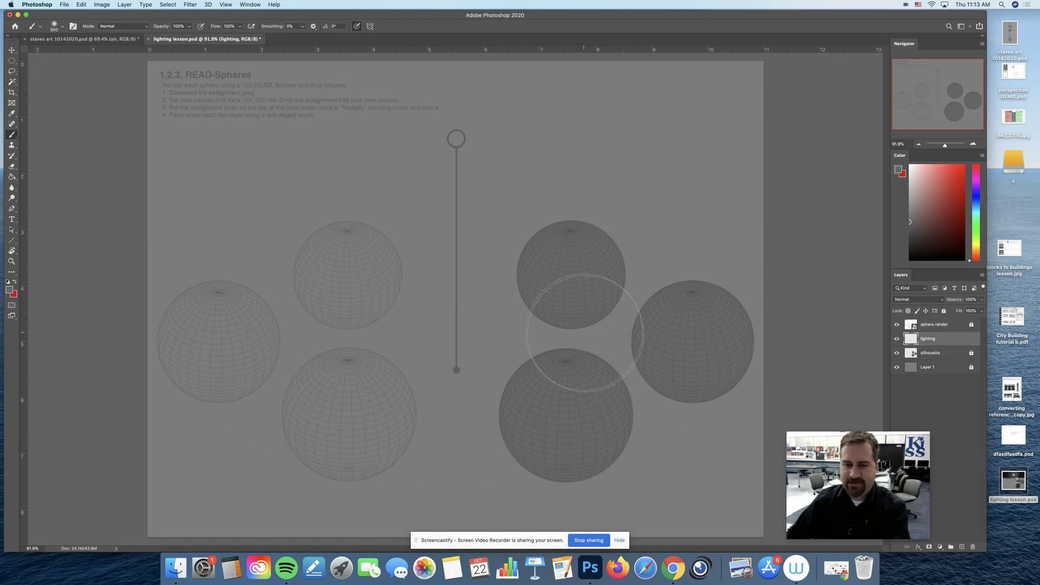
pyautogui.press('[')
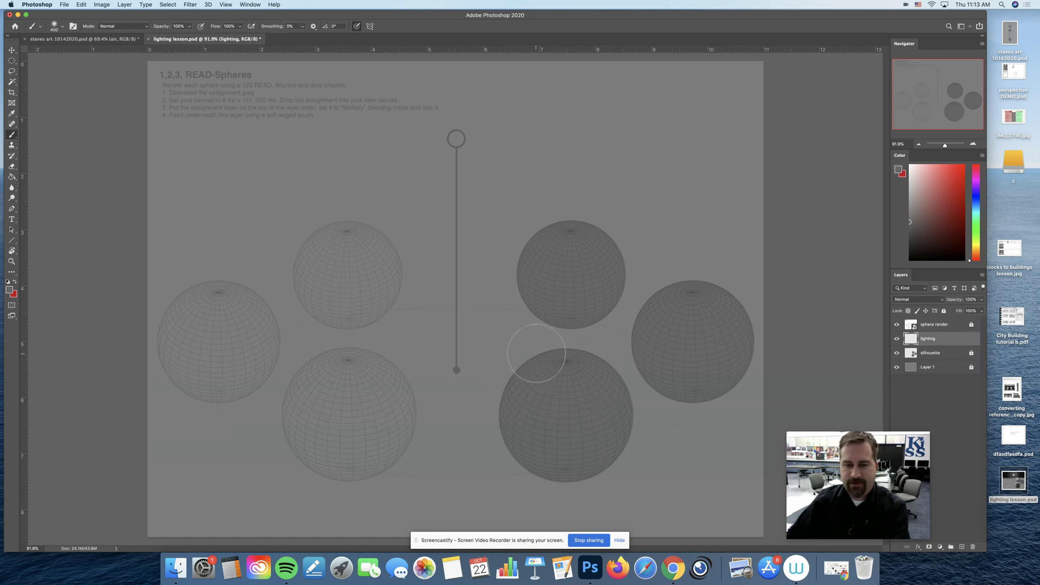
pyautogui.click(541, 351)
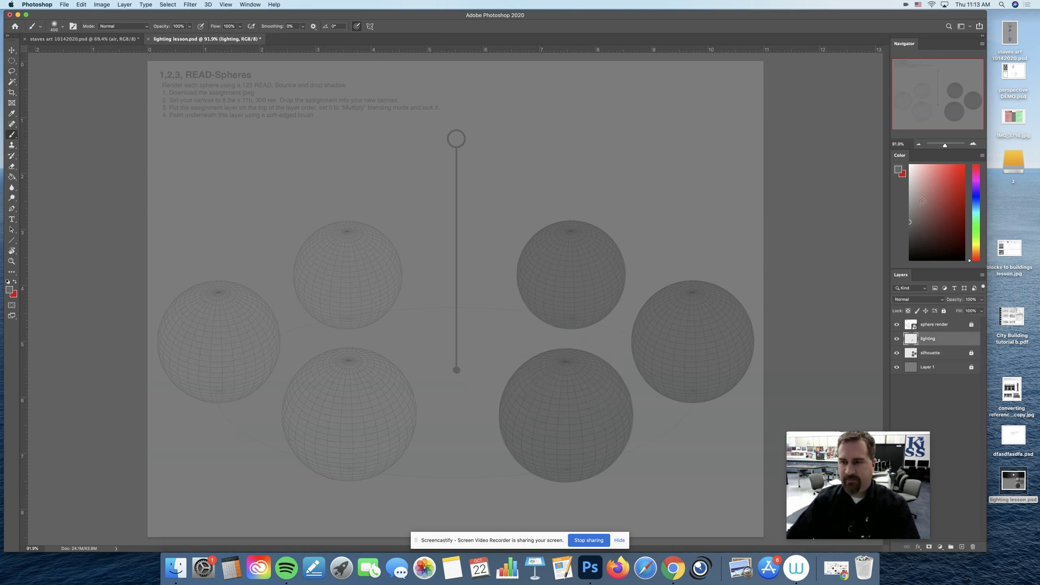
pyautogui.moveTo(922, 180); pyautogui.dragTo(891, 188)
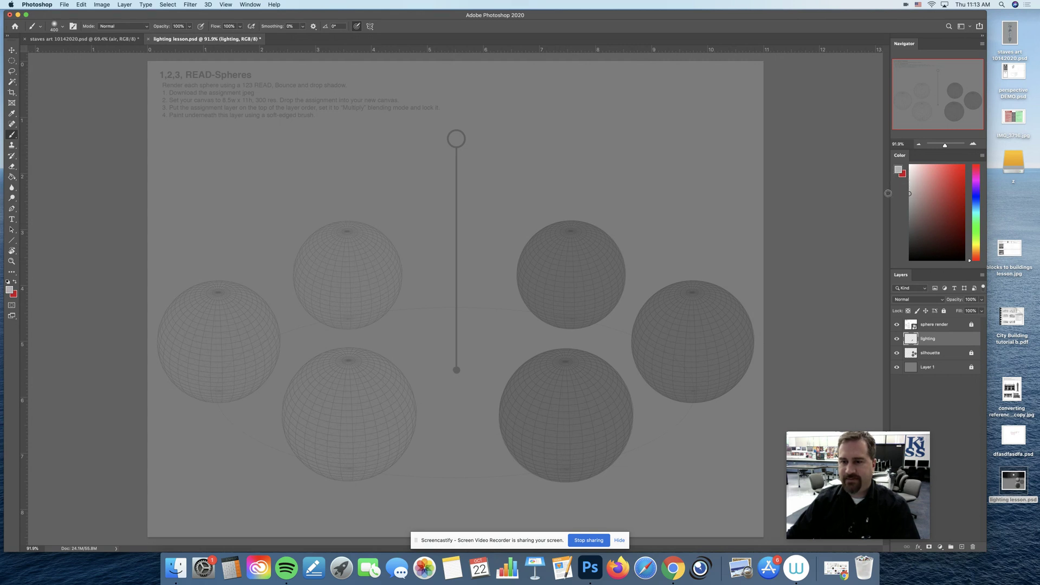
pyautogui.moveTo(599, 406)
pyautogui.mouseDown()
pyautogui.moveTo(593, 387)
pyautogui.moveTo(550, 395)
pyautogui.moveTo(564, 434)
pyautogui.moveTo(547, 455)
pyautogui.moveTo(589, 407)
pyautogui.mouseUp()
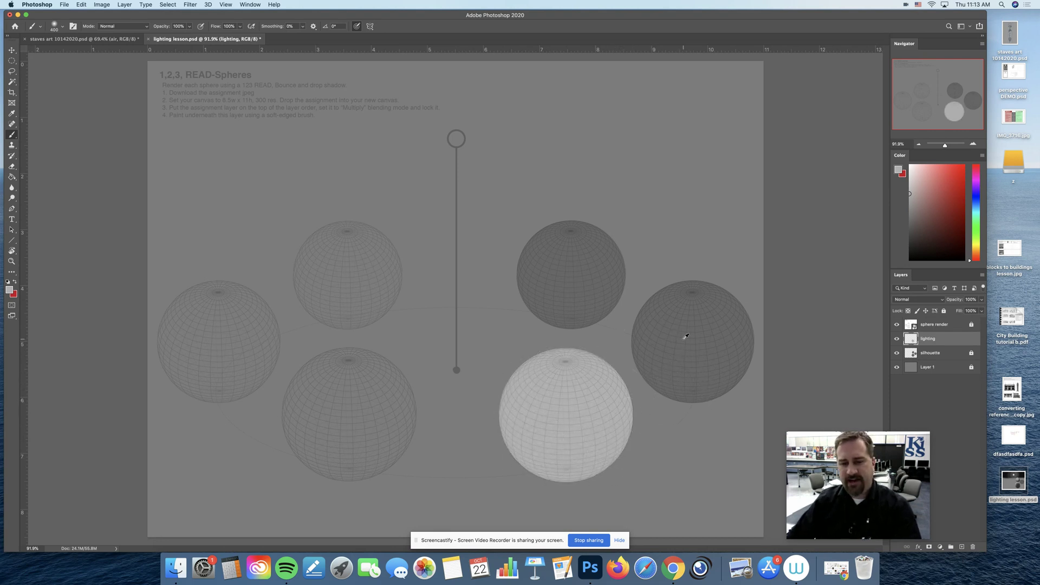
# Set the Brush's foreground color to a dark gray for shading the lower-right sphere.
pyautogui.press('z')
pyautogui.moveTo(601, 414); pyautogui.dragTo(622, 418)
pyautogui.press('space')
pyautogui.moveTo(618, 415)
pyautogui.mouseDown()
pyautogui.moveTo(581, 344)
pyautogui.moveTo(616, 351)
pyautogui.mouseUp()
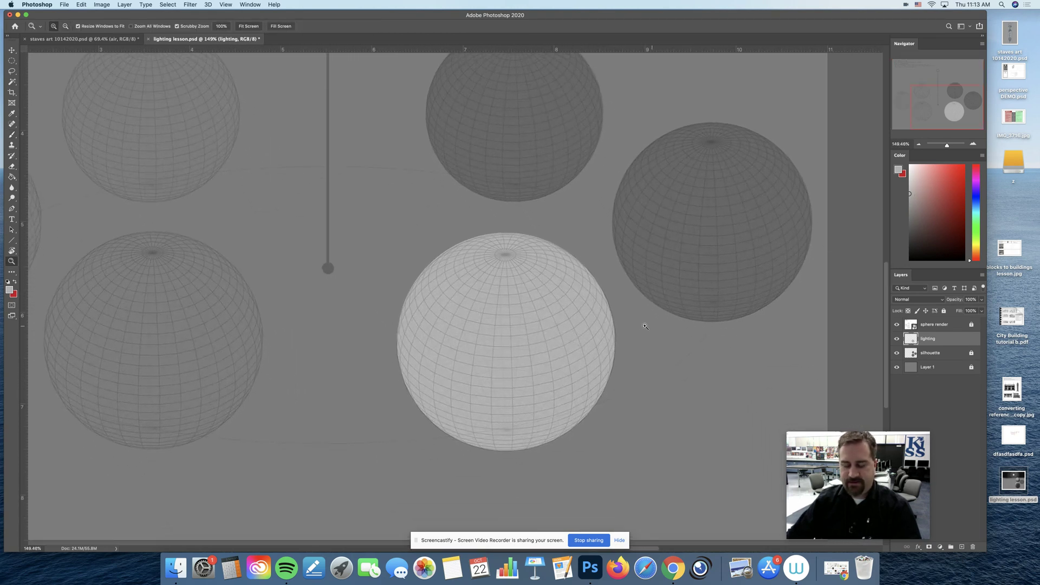
pyautogui.press('b')
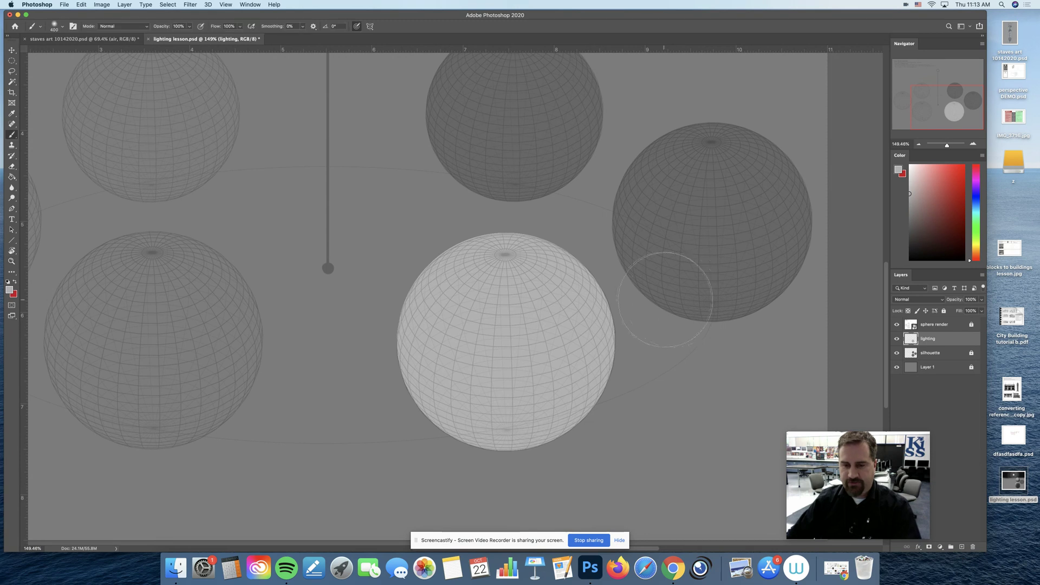
pyautogui.moveTo(912, 240); pyautogui.dragTo(912, 227)
pyautogui.click(911, 228)
# Try dark gray strokes at full opacity along the right side of the lower-right sphere, and undo them.
pyautogui.moveTo(617, 306); pyautogui.dragTo(575, 390)
pyautogui.press('super+z')
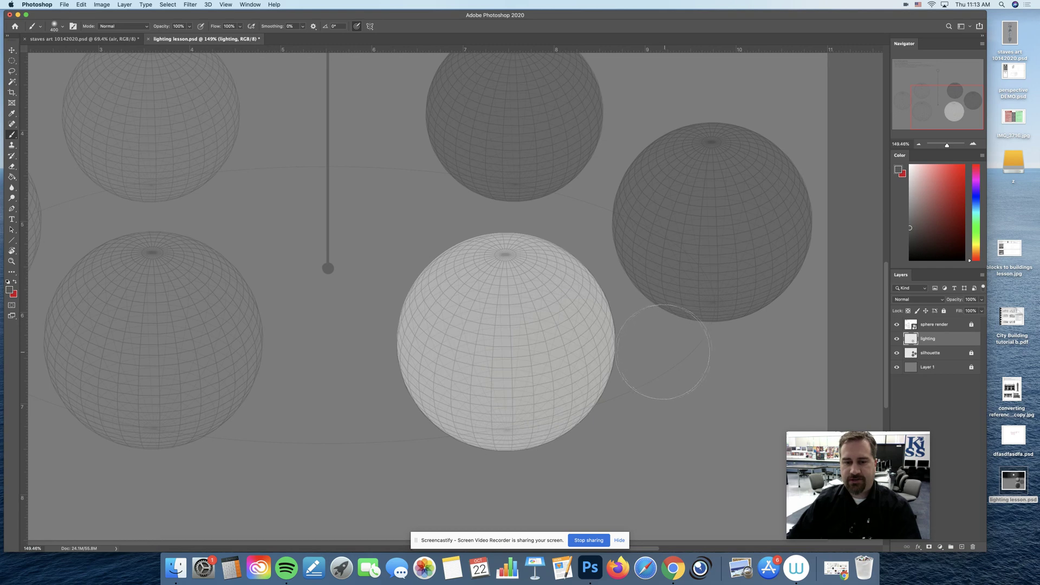
pyautogui.moveTo(663, 352)
pyautogui.mouseDown()
pyautogui.moveTo(627, 352)
pyautogui.moveTo(637, 353)
pyautogui.moveTo(640, 324)
pyautogui.mouseUp()
pyautogui.moveTo(601, 435)
pyautogui.mouseDown()
pyautogui.moveTo(596, 414)
pyautogui.moveTo(566, 443)
pyautogui.moveTo(574, 413)
pyautogui.moveTo(558, 443)
pyautogui.moveTo(564, 451)
pyautogui.moveTo(578, 425)
pyautogui.moveTo(558, 404)
pyautogui.moveTo(526, 439)
pyautogui.moveTo(571, 435)
pyautogui.moveTo(549, 385)
pyautogui.moveTo(548, 438)
pyautogui.moveTo(584, 394)
pyautogui.moveTo(538, 400)
pyautogui.moveTo(589, 423)
pyautogui.moveTo(578, 372)
pyautogui.mouseUp()
pyautogui.press('super+z')
# Set the brush opacity to 40% and shade the lower-right sphere dark gray on the side away from the light.
pyautogui.press('4')
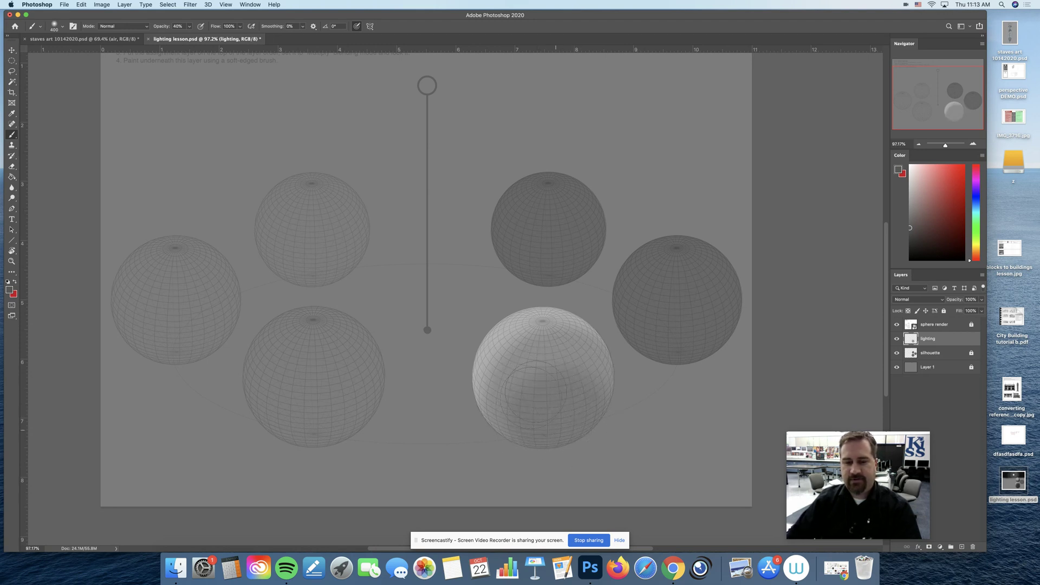
pyautogui.moveTo(579, 406)
pyautogui.mouseDown()
pyautogui.moveTo(559, 389)
pyautogui.moveTo(551, 424)
pyautogui.moveTo(538, 424)
pyautogui.moveTo(575, 420)
pyautogui.moveTo(578, 401)
pyautogui.moveTo(579, 419)
pyautogui.moveTo(597, 404)
pyautogui.moveTo(558, 388)
pyautogui.moveTo(555, 433)
pyautogui.moveTo(577, 402)
pyautogui.moveTo(551, 384)
pyautogui.moveTo(583, 378)
pyautogui.moveTo(586, 390)
pyautogui.moveTo(548, 382)
pyautogui.mouseUp()
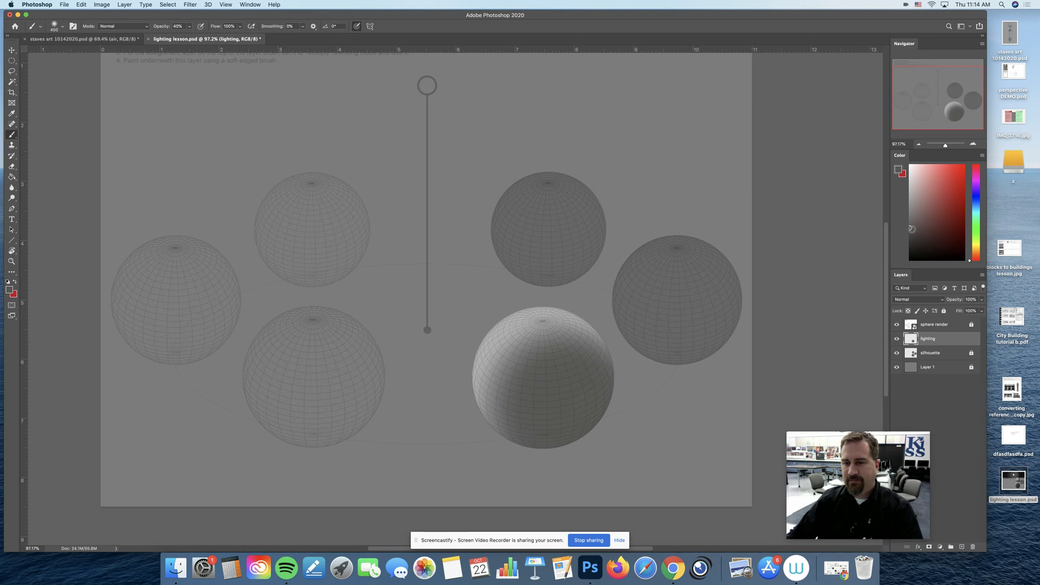
# Hide the sphere render layer and sample the light, middle and dark grays of the shaded sphere.
pyautogui.click(897, 324)
pyautogui.press('z')
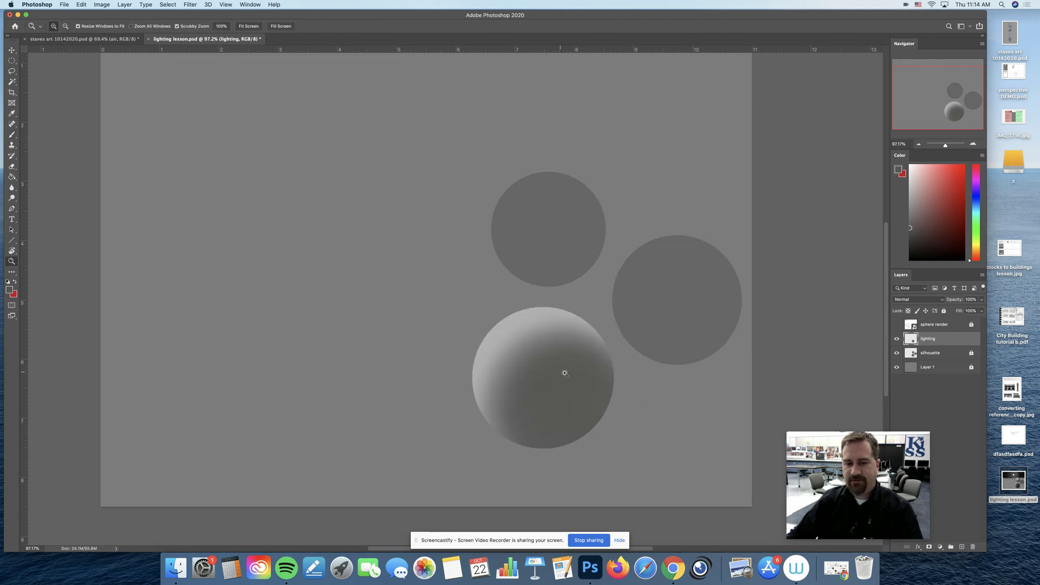
pyautogui.moveTo(566, 374); pyautogui.dragTo(597, 379)
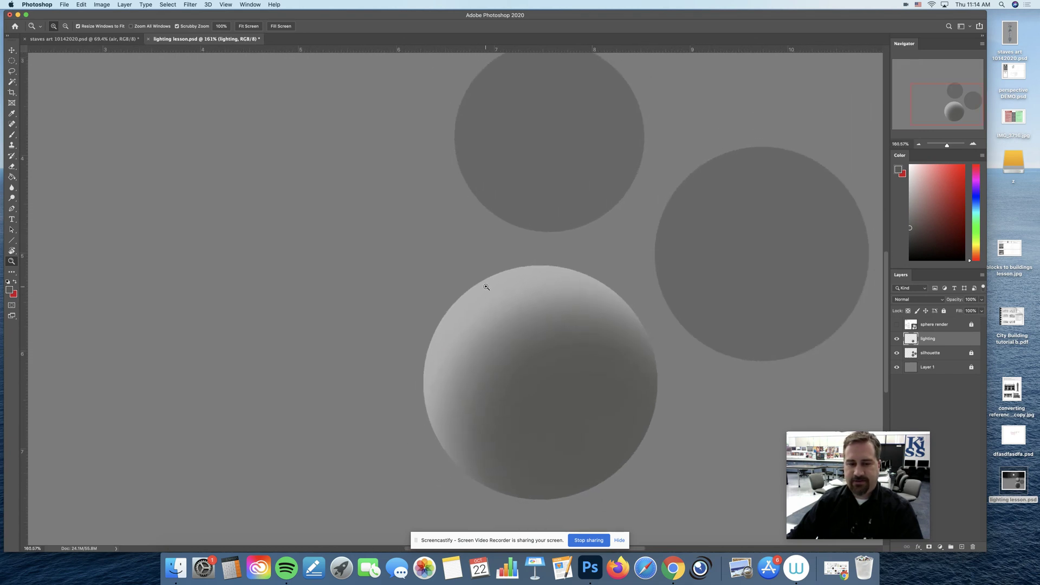
pyautogui.press('b')
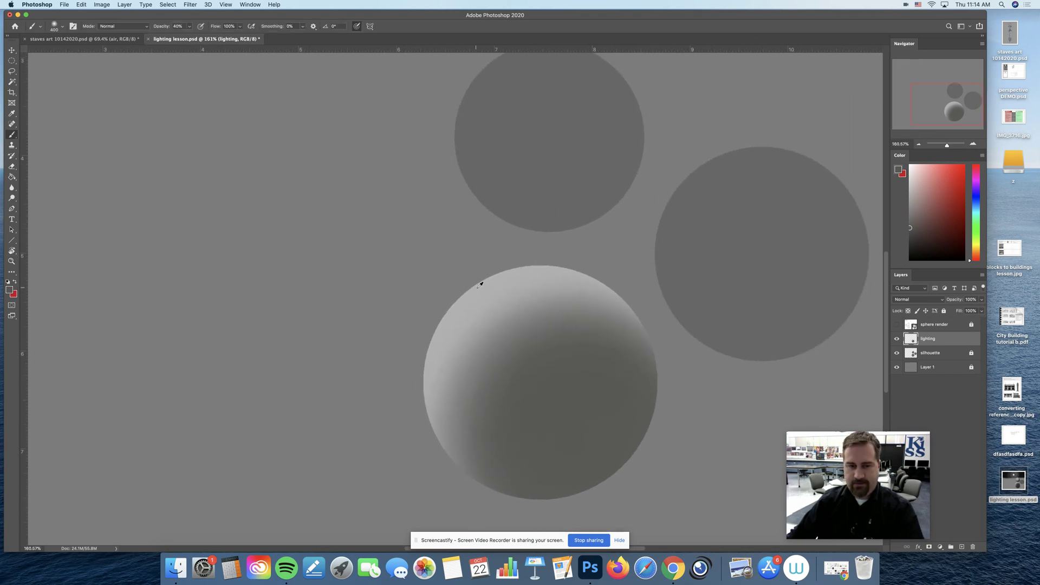
pyautogui.keyDown('alt'); pyautogui.click(483, 288); pyautogui.keyUp('alt')
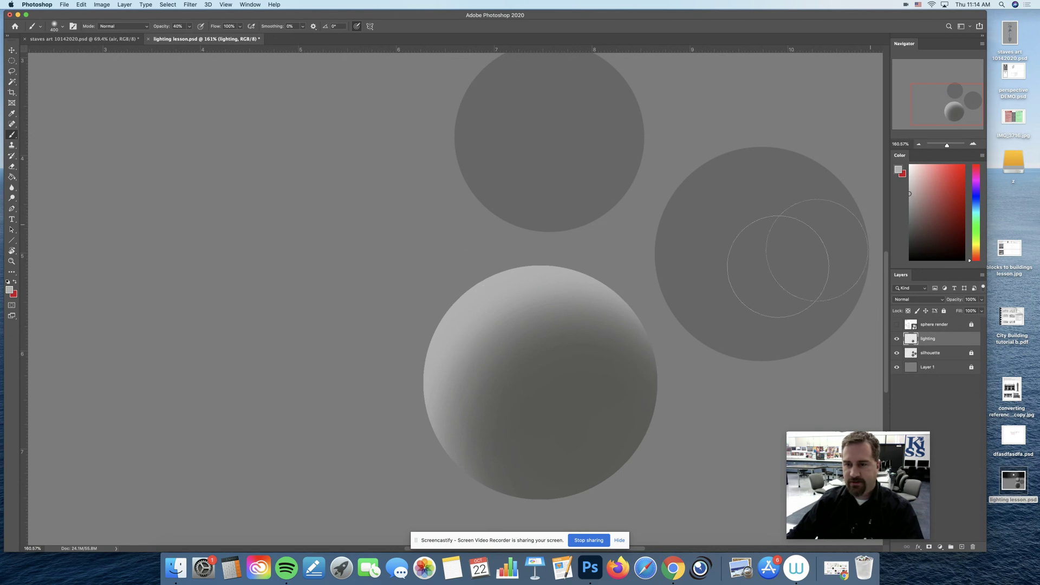
pyautogui.keyDown('alt'); pyautogui.click(515, 314); pyautogui.keyUp('alt')
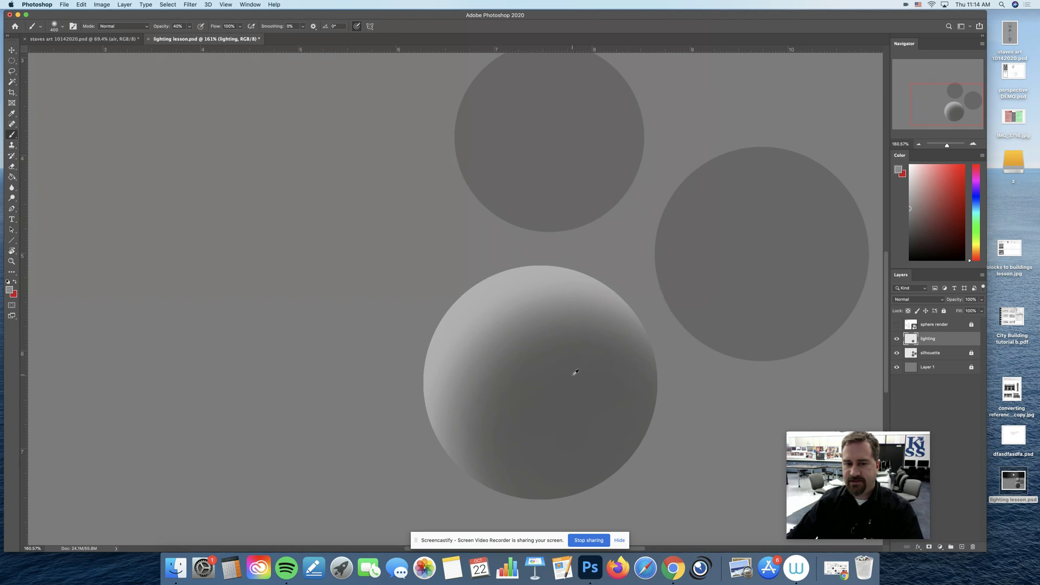
pyautogui.keyDown('alt'); pyautogui.click(578, 402); pyautogui.keyUp('alt')
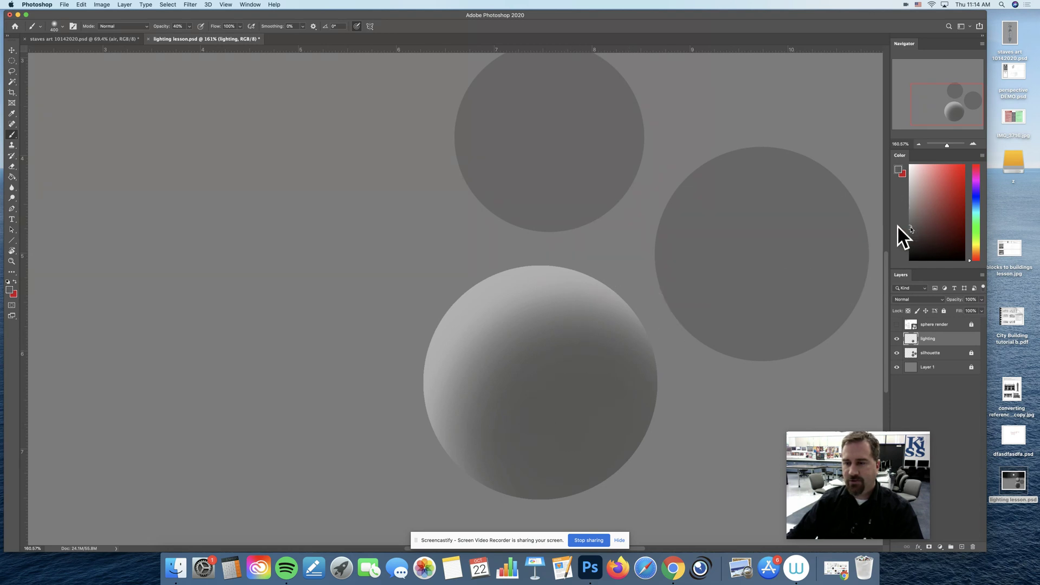
# Show the sphere render layer again and examine the shaded sphere against its wireframe and the light source.
pyautogui.press('z')
pyautogui.moveTo(759, 318); pyautogui.dragTo(732, 318)
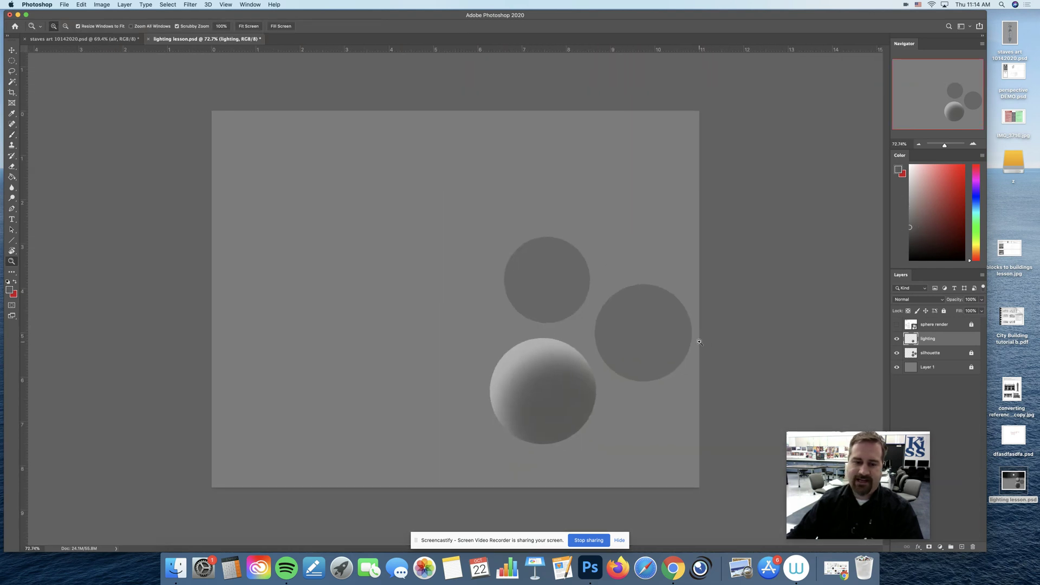
pyautogui.click(897, 325)
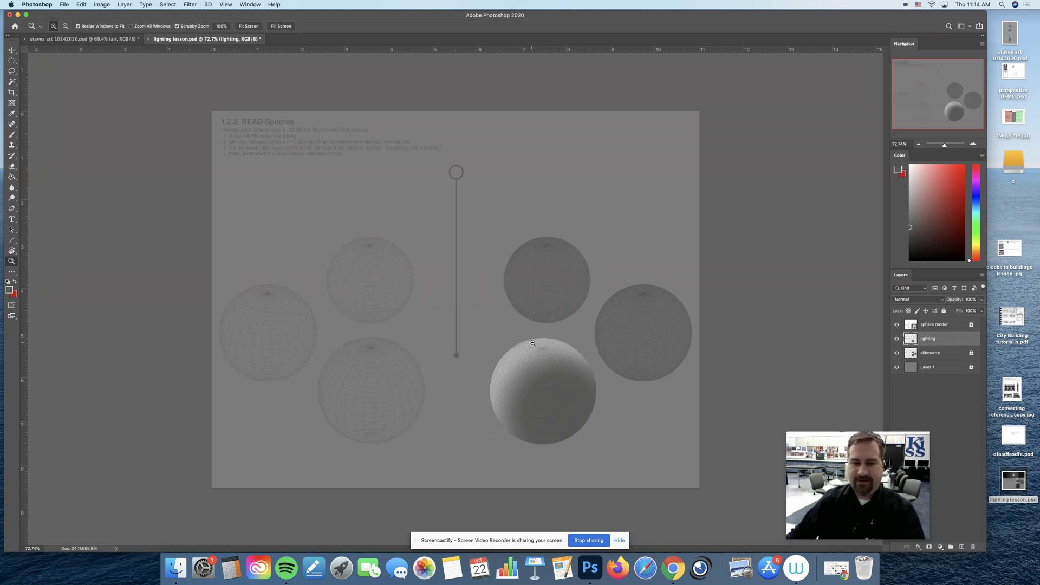
pyautogui.moveTo(529, 343); pyautogui.dragTo(549, 346)
pyautogui.moveTo(564, 345); pyautogui.dragTo(553, 316)
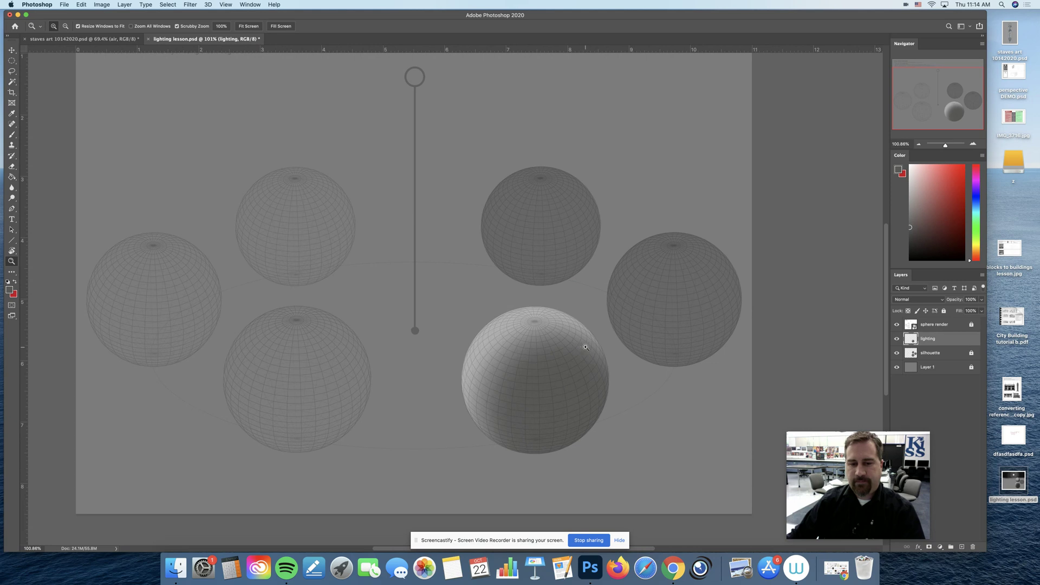
pyautogui.moveTo(585, 347); pyautogui.dragTo(572, 326)
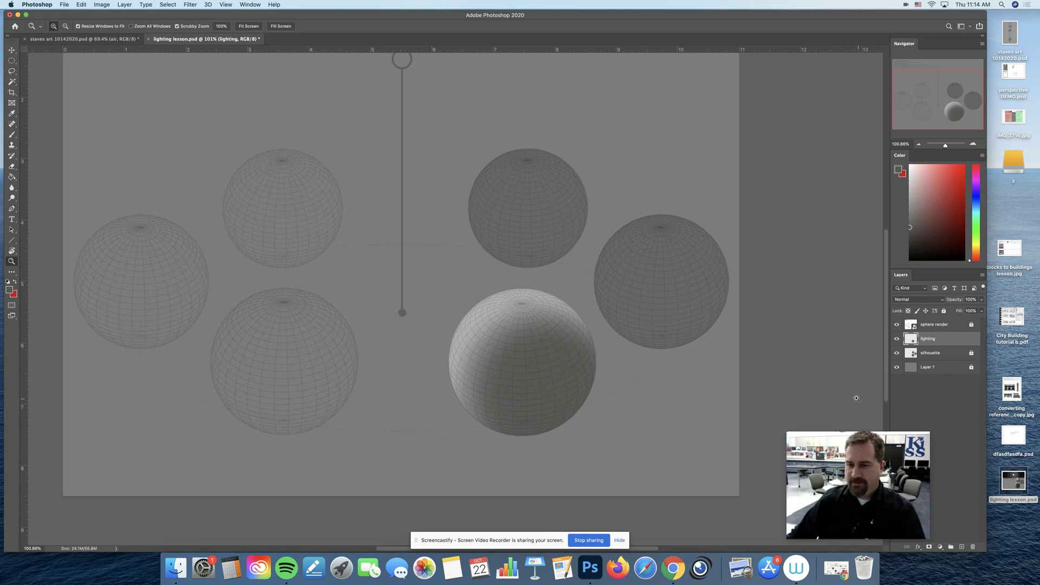
# Add a new layer named bounce between the sphere render and lighting layers.
pyautogui.click(962, 548)
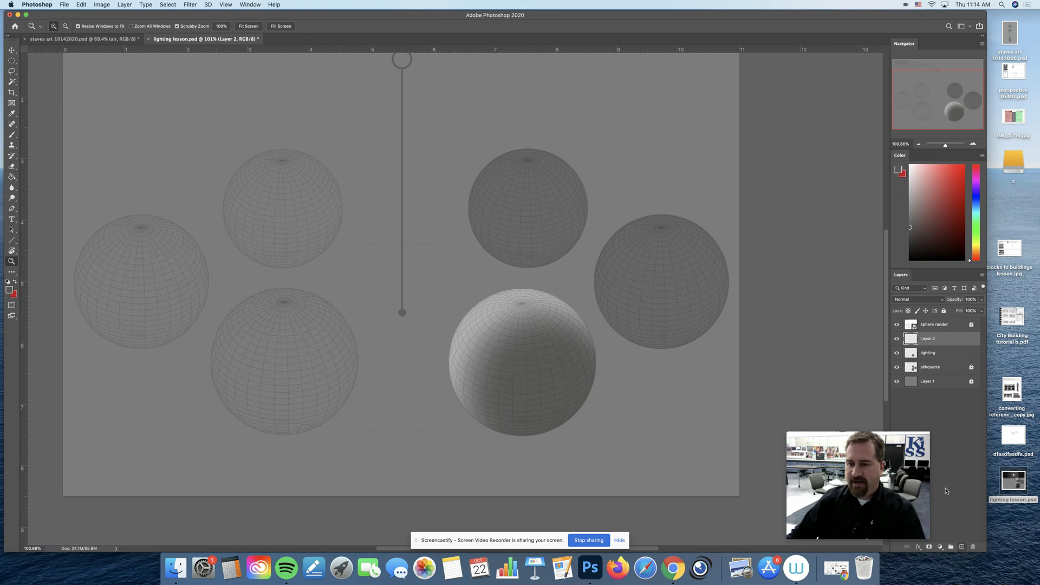
pyautogui.doubleClick(928, 339)
pyautogui.write('bounce')
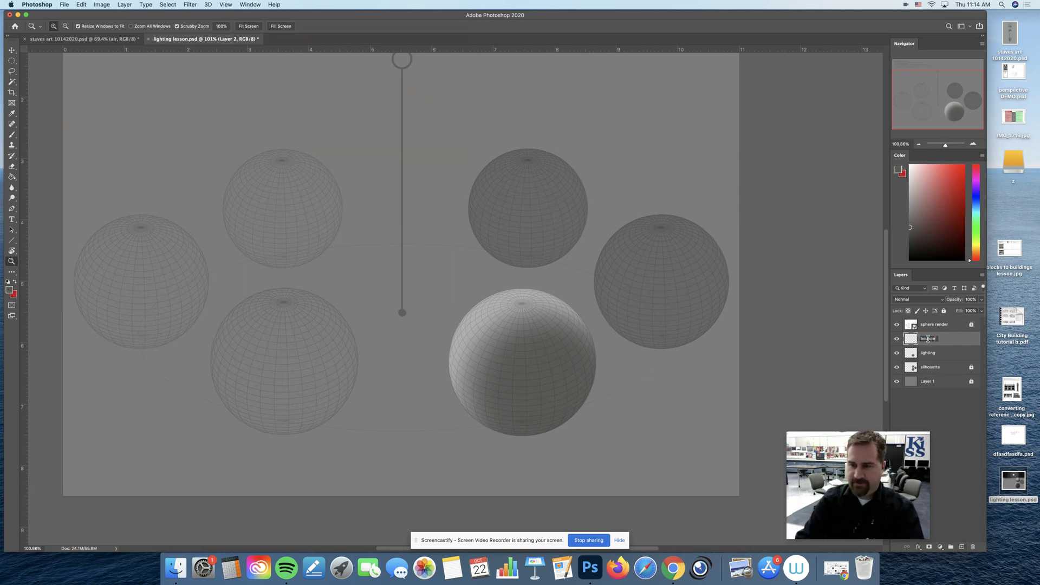
pyautogui.press('Return')
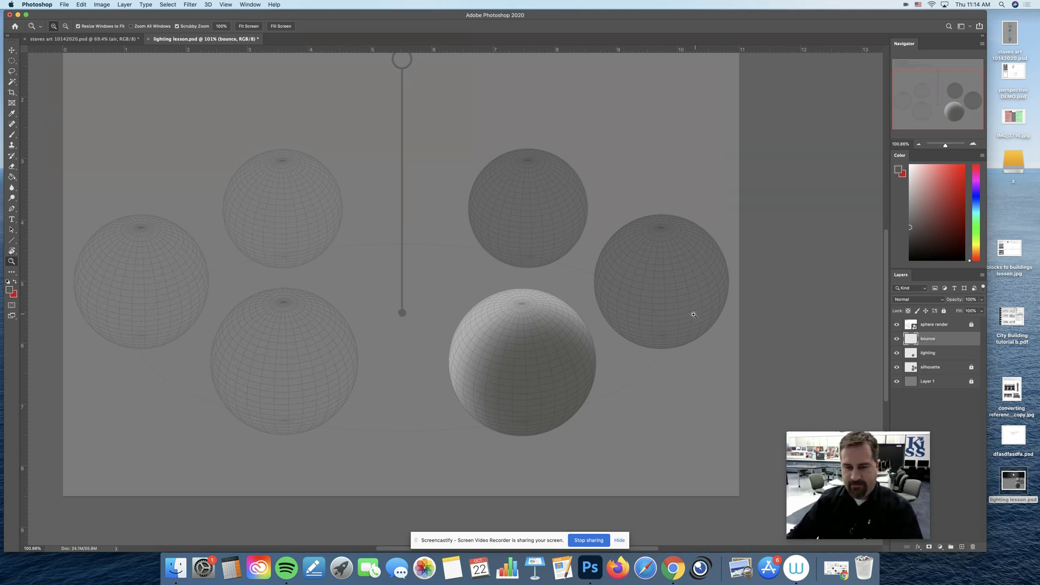
# Sample grays from the lower-right sphere's lit top and the ground beside it, and set a medium-light gray as the brush color.
pyautogui.press('b')
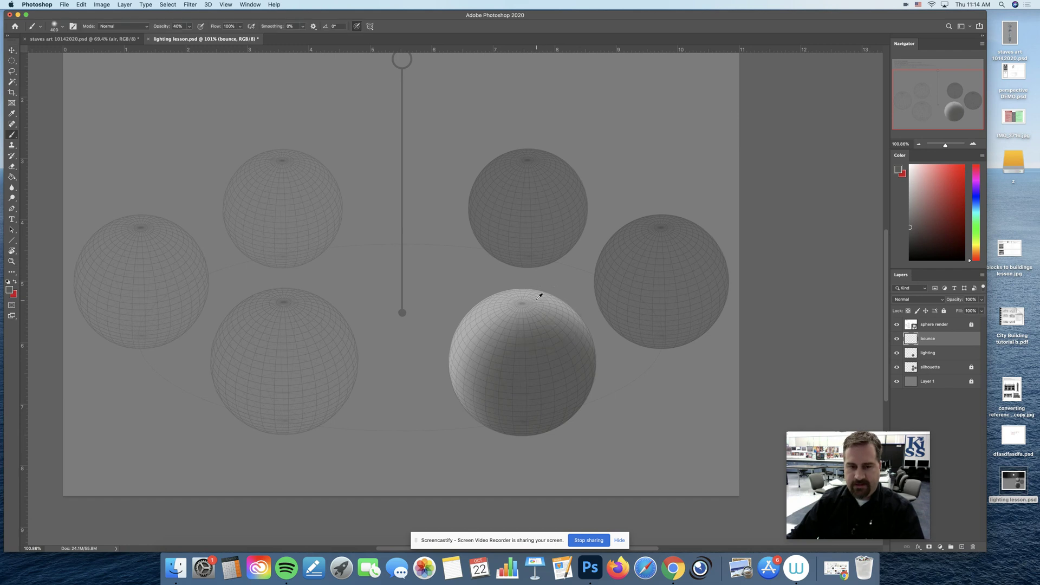
pyautogui.keyDown('alt'); pyautogui.click(531, 293); pyautogui.keyUp('alt')
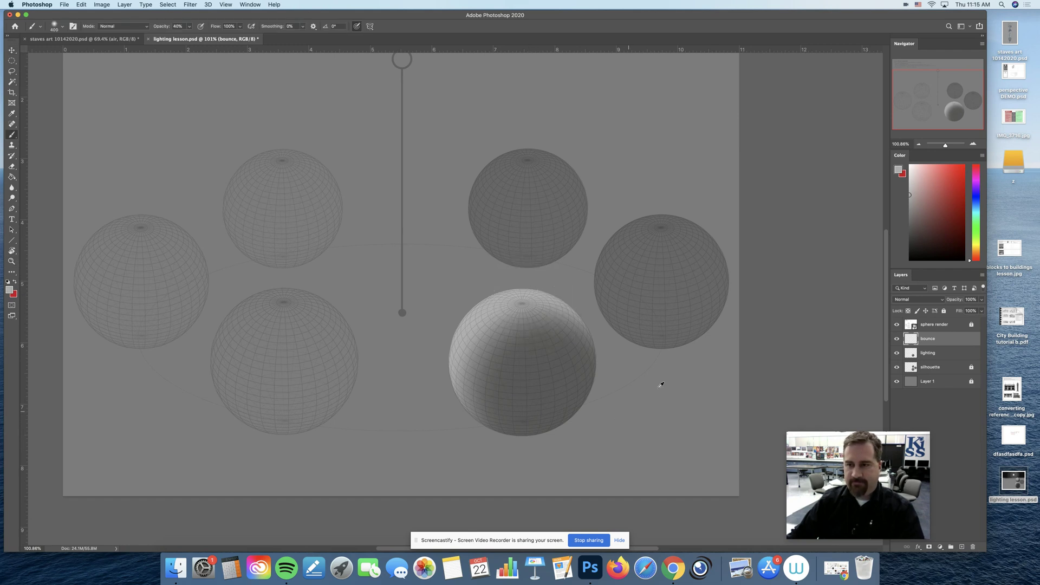
pyautogui.keyDown('alt'); pyautogui.click(577, 451); pyautogui.keyUp('alt')
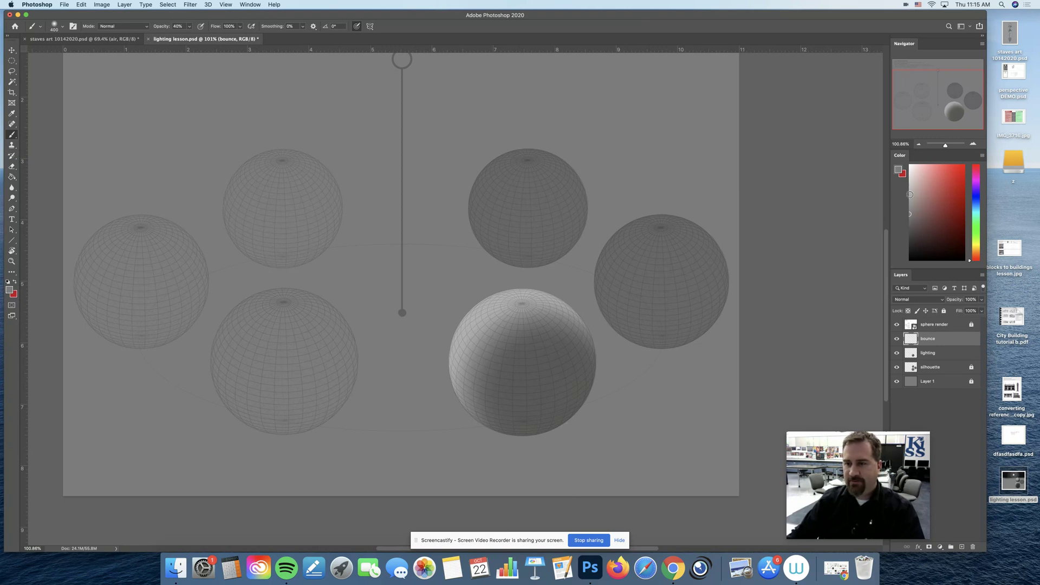
pyautogui.keyDown('alt'); pyautogui.click(555, 298); pyautogui.keyUp('alt')
pyautogui.keyDown('alt'); pyautogui.click(662, 415); pyautogui.keyUp('alt')
pyautogui.click(904, 203)
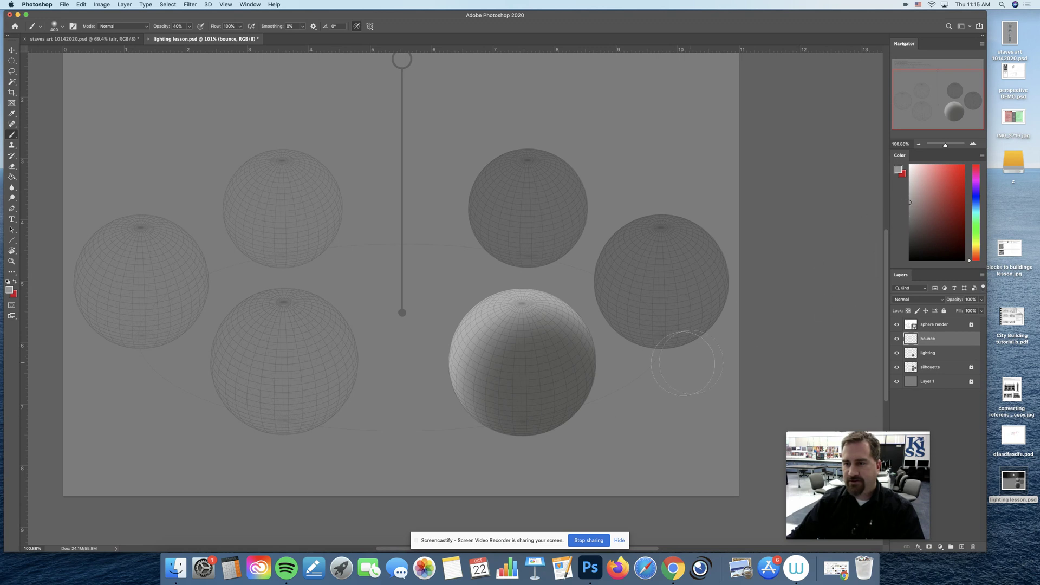
# Try a medium-light gray stroke at full brush opacity on the bounce layer near the shaded sphere, and undo it.
pyautogui.press('z')
pyautogui.moveTo(598, 385); pyautogui.dragTo(867, 383)
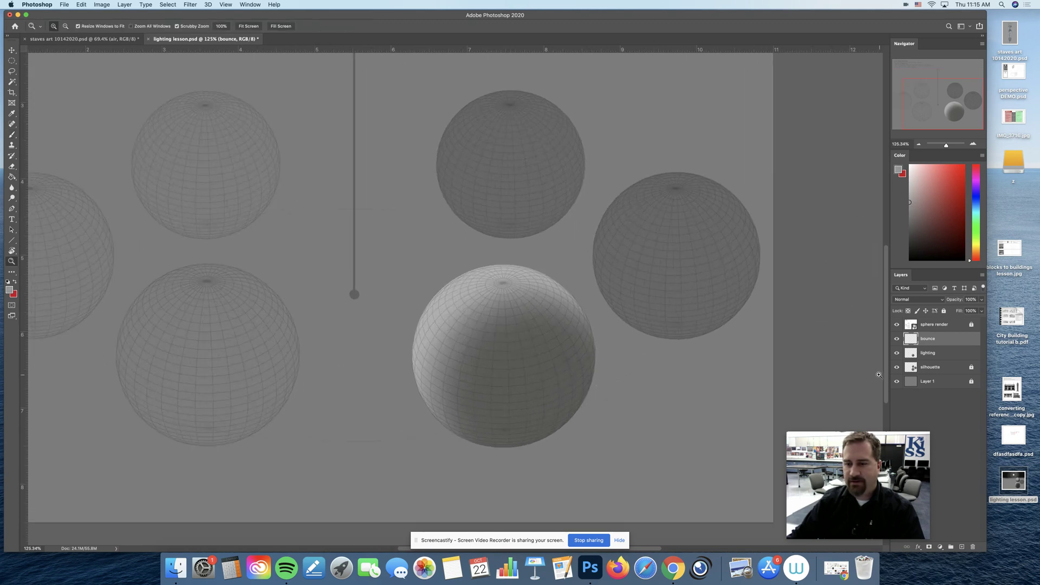
pyautogui.press('b')
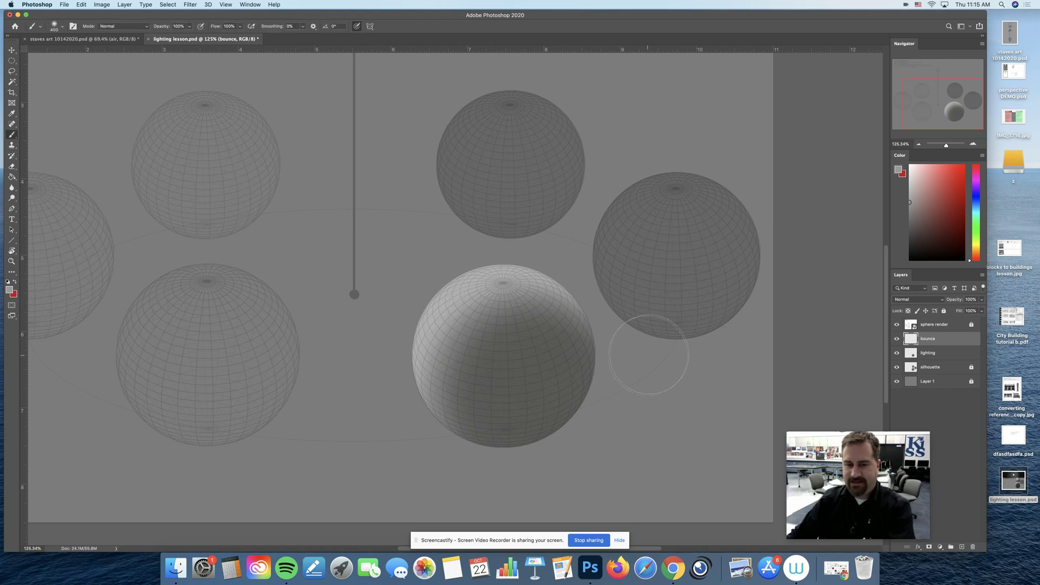
pyautogui.moveTo(655, 353)
pyautogui.mouseDown()
pyautogui.moveTo(339, 393)
pyautogui.moveTo(593, 368)
pyautogui.moveTo(565, 352)
pyautogui.moveTo(341, 374)
pyautogui.mouseUp()
pyautogui.press('super+z')
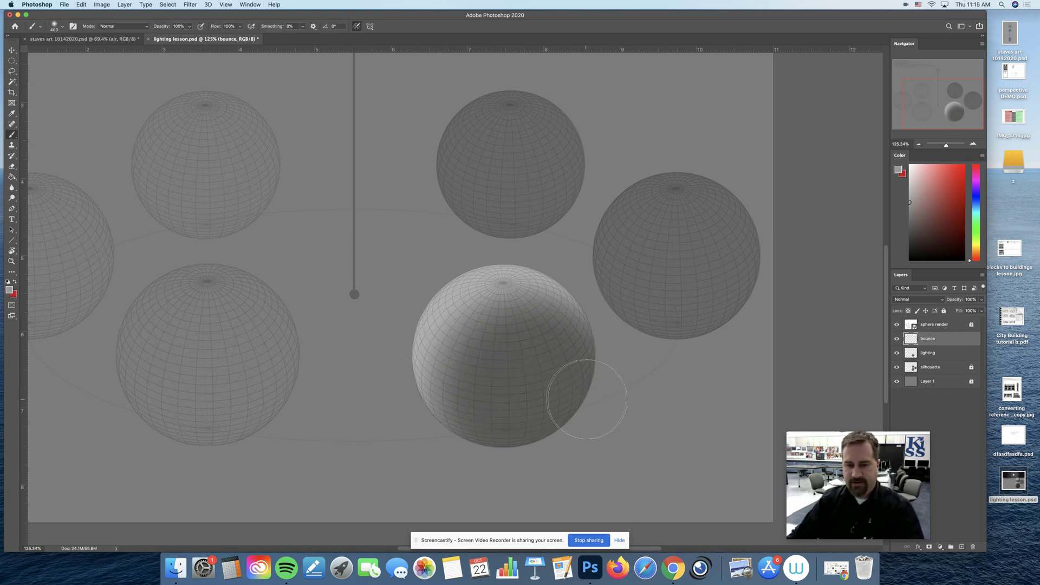
# With the bounce layer at 30% opacity and the brush at 50%, paint soft gray bounce light along the shaded sphere's lower-right edge.
pyautogui.press('z')
pyautogui.moveTo(624, 443); pyautogui.dragTo(611, 443)
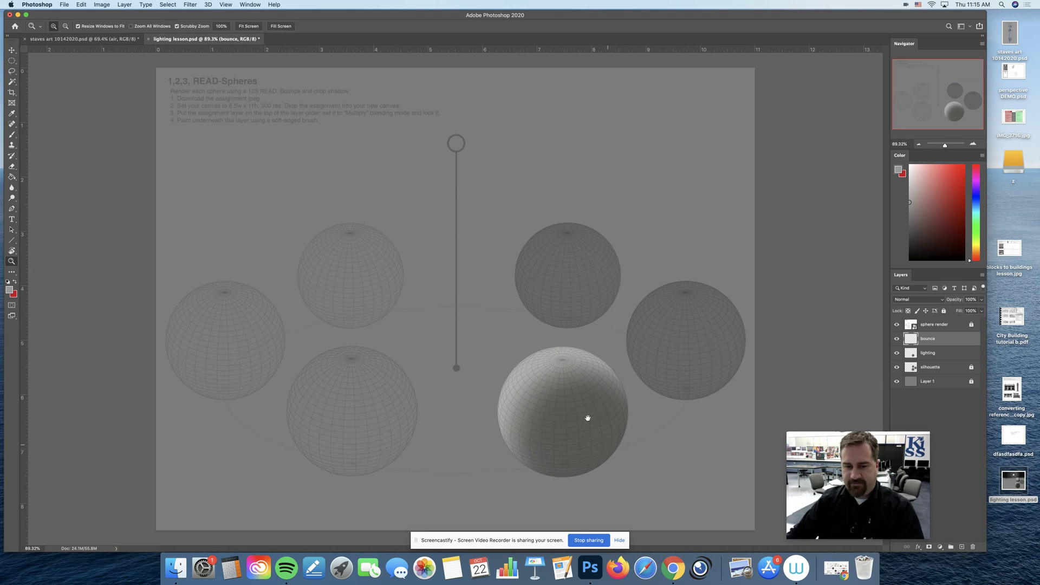
pyautogui.press('3')
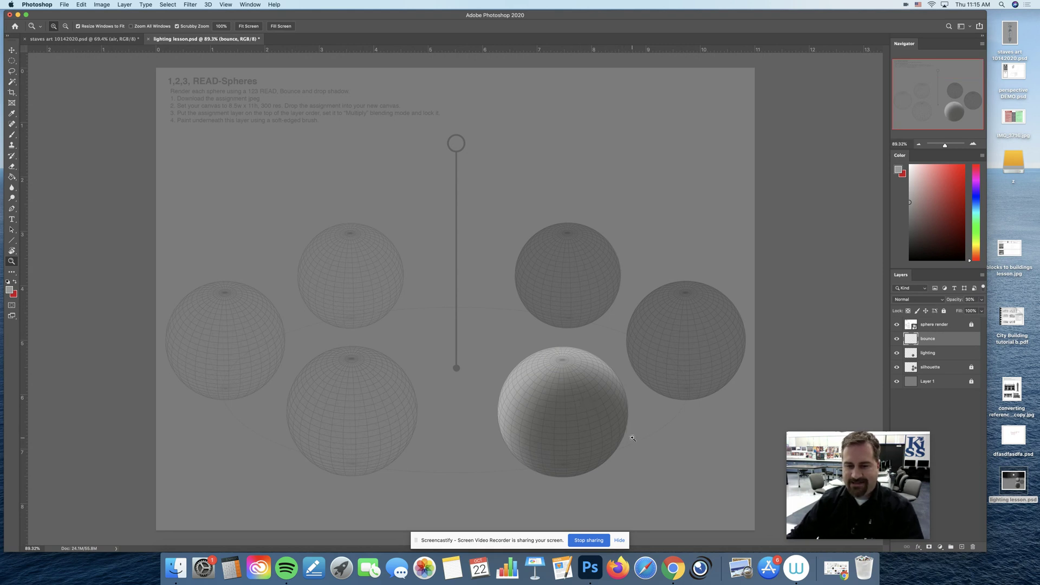
pyautogui.press('b')
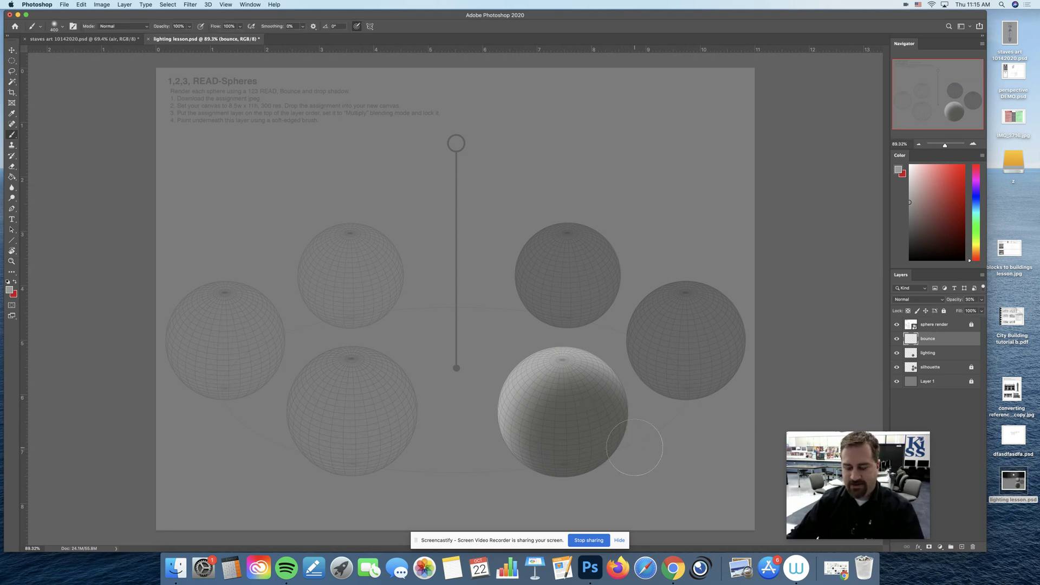
pyautogui.press('5')
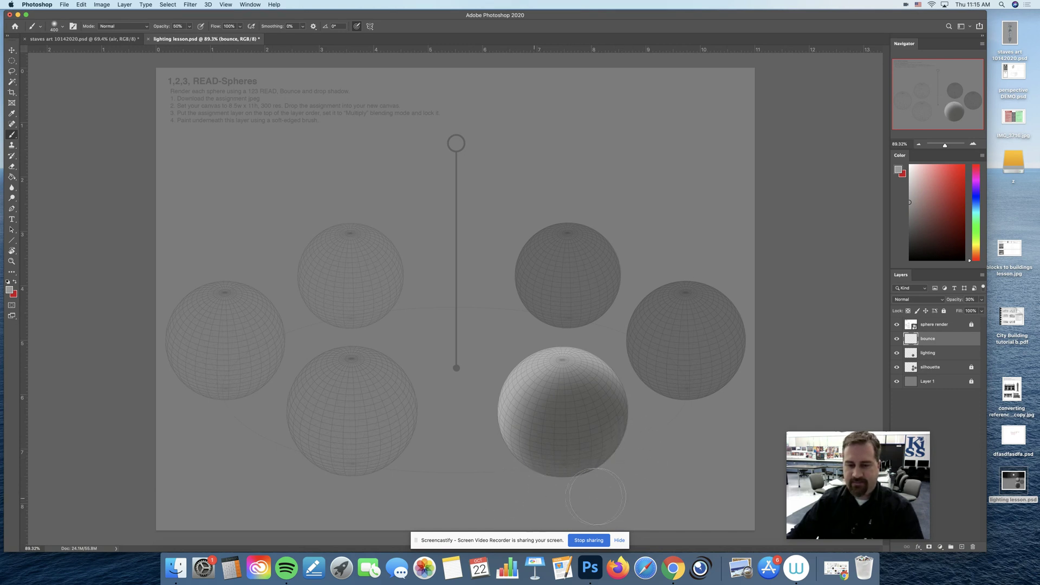
pyautogui.moveTo(643, 456); pyautogui.dragTo(542, 505)
pyautogui.moveTo(651, 437)
pyautogui.mouseDown()
pyautogui.moveTo(626, 472)
pyautogui.moveTo(547, 502)
pyautogui.mouseUp()
pyautogui.moveTo(646, 464); pyautogui.dragTo(587, 497)
pyautogui.moveTo(641, 458); pyautogui.dragTo(570, 500)
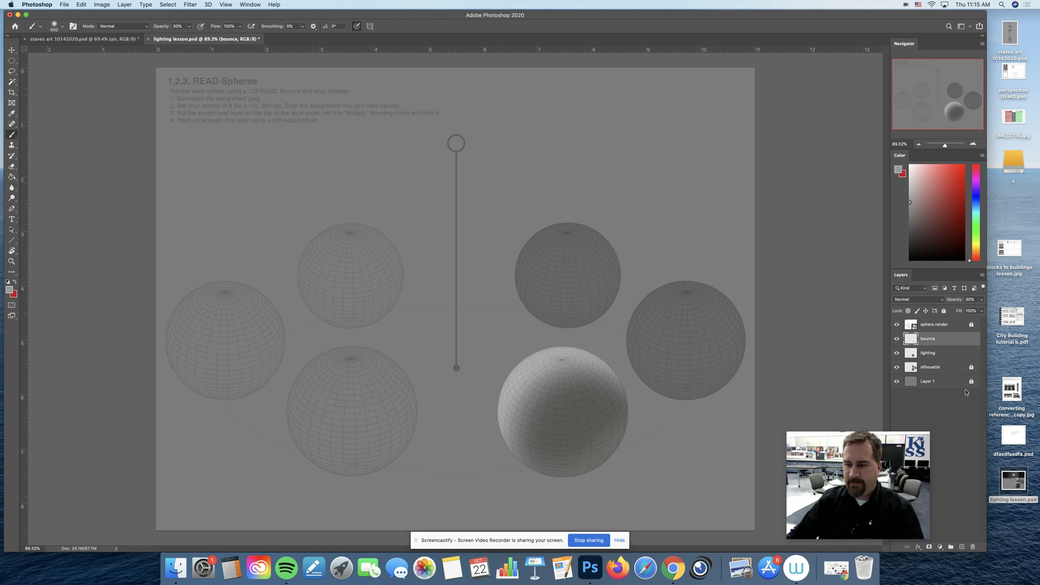
# Add a new layer named cast shadow directly beneath the silhouette layer.
pyautogui.click(944, 371)
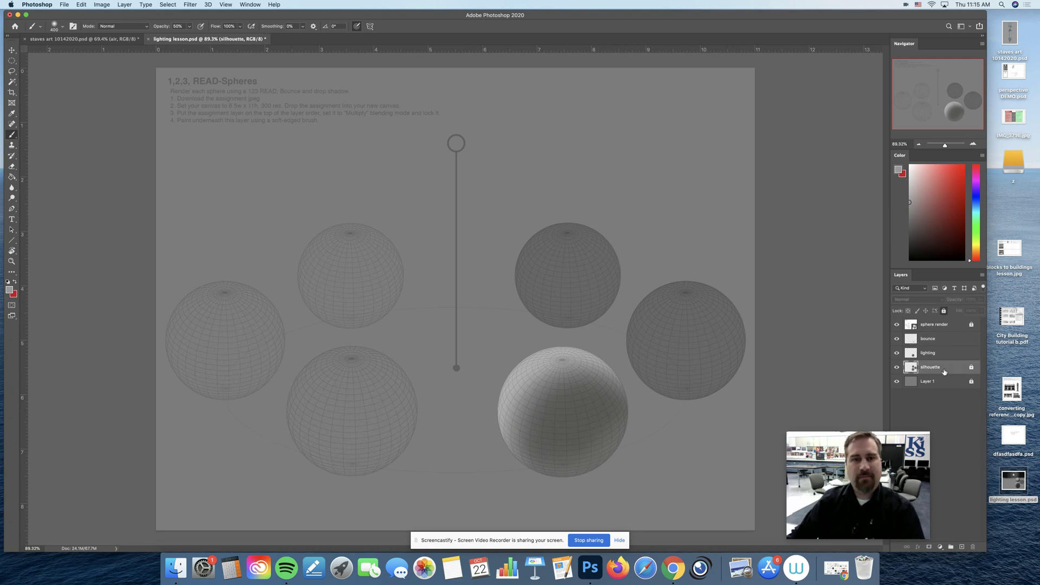
pyautogui.click(962, 548)
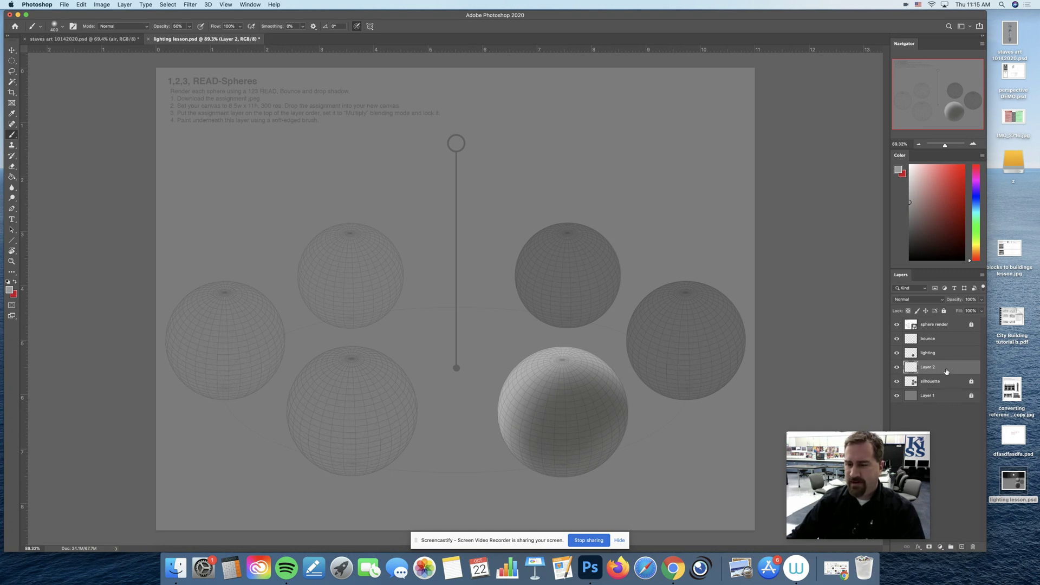
pyautogui.moveTo(946, 372); pyautogui.dragTo(947, 388)
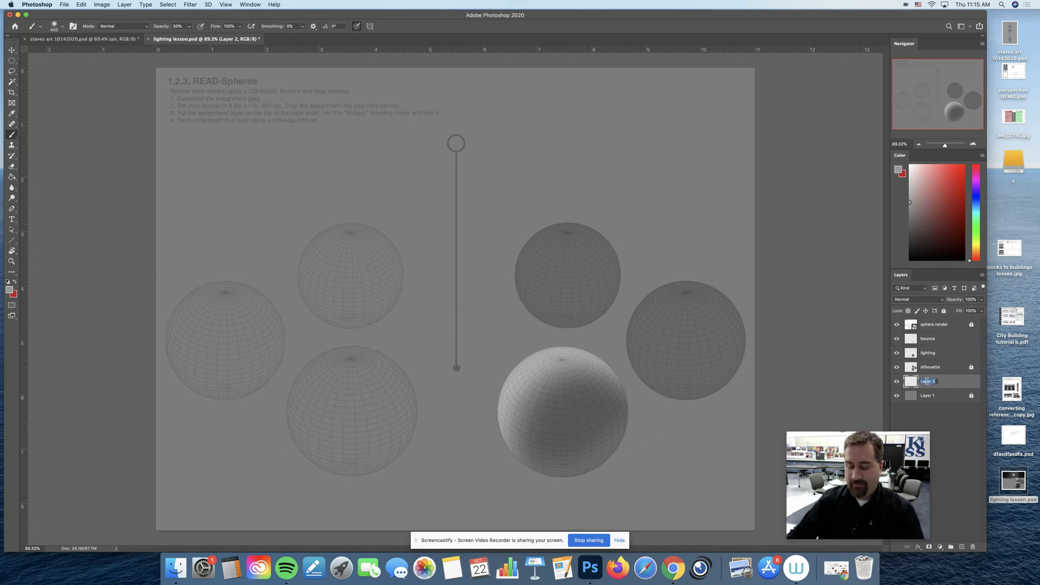
pyautogui.write('cast shadow')
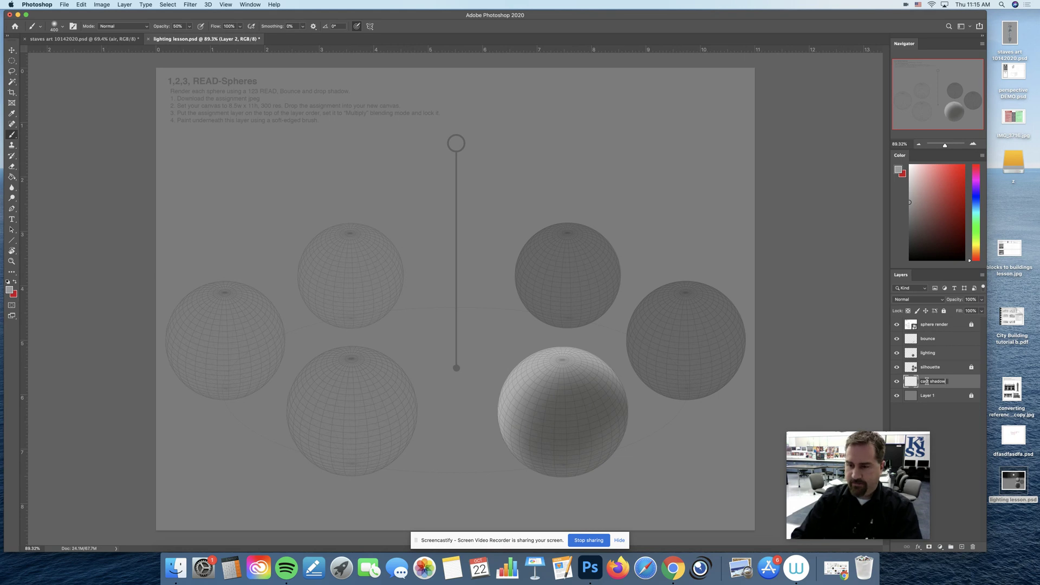
pyautogui.press('Return')
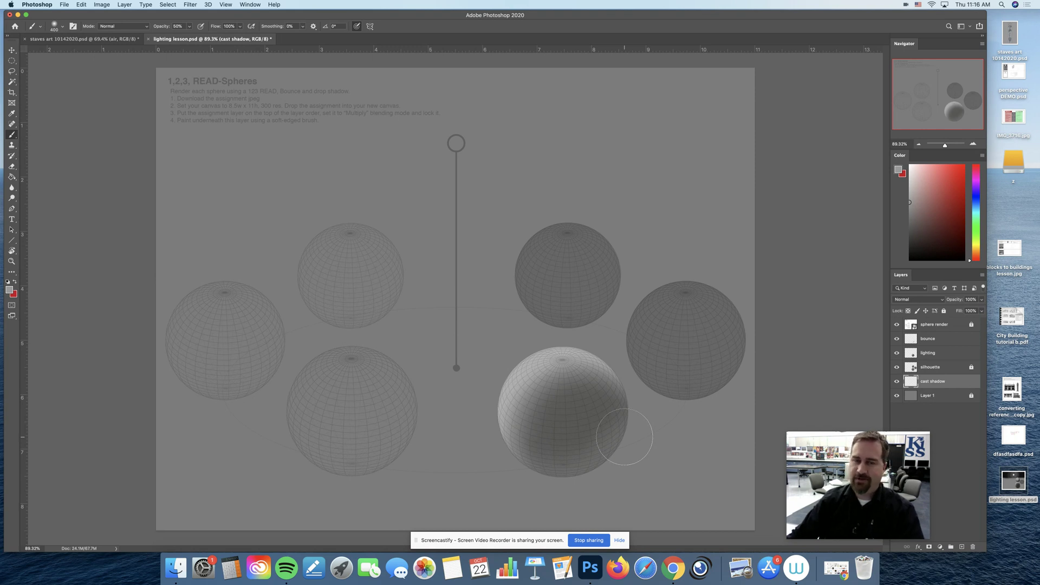
# Paint a soft black cast shadow at 30% brush opacity on the ground beneath and to the right of the lower-right sphere.
pyautogui.click(914, 248)
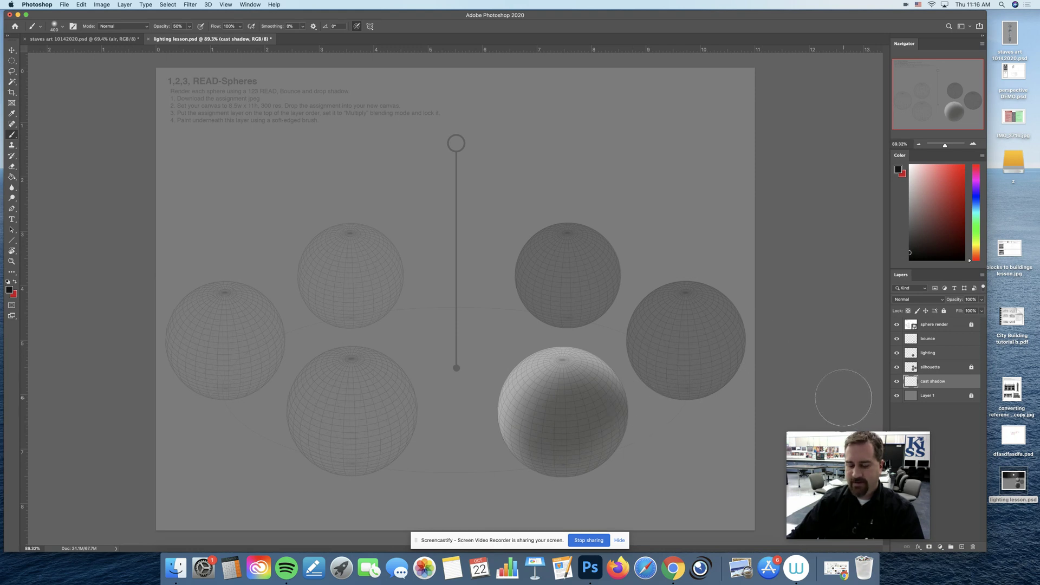
pyautogui.press('3')
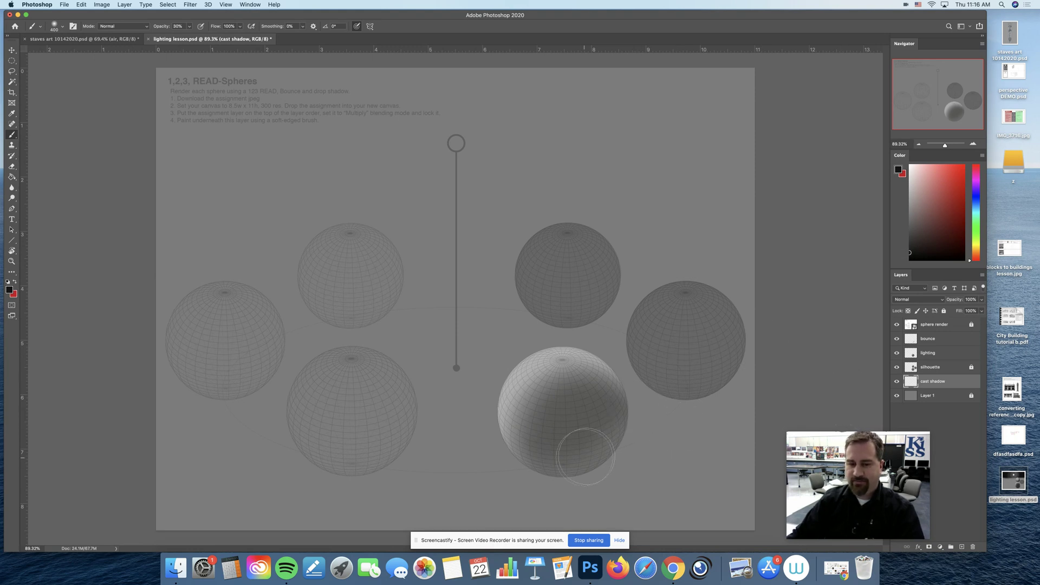
pyautogui.moveTo(581, 448)
pyautogui.mouseDown()
pyautogui.moveTo(549, 446)
pyautogui.moveTo(578, 472)
pyautogui.moveTo(590, 442)
pyautogui.moveTo(538, 459)
pyautogui.moveTo(592, 449)
pyautogui.moveTo(547, 444)
pyautogui.moveTo(594, 470)
pyautogui.moveTo(570, 440)
pyautogui.moveTo(576, 485)
pyautogui.moveTo(613, 457)
pyautogui.moveTo(573, 482)
pyautogui.moveTo(616, 469)
pyautogui.moveTo(561, 460)
pyautogui.moveTo(572, 473)
pyautogui.moveTo(598, 456)
pyautogui.moveTo(573, 441)
pyautogui.moveTo(565, 466)
pyautogui.moveTo(615, 456)
pyautogui.moveTo(566, 445)
pyautogui.moveTo(561, 467)
pyautogui.moveTo(572, 472)
pyautogui.moveTo(563, 455)
pyautogui.moveTo(573, 475)
pyautogui.moveTo(602, 476)
pyautogui.moveTo(604, 466)
pyautogui.moveTo(564, 424)
pyautogui.mouseUp()
pyautogui.press('super+z')
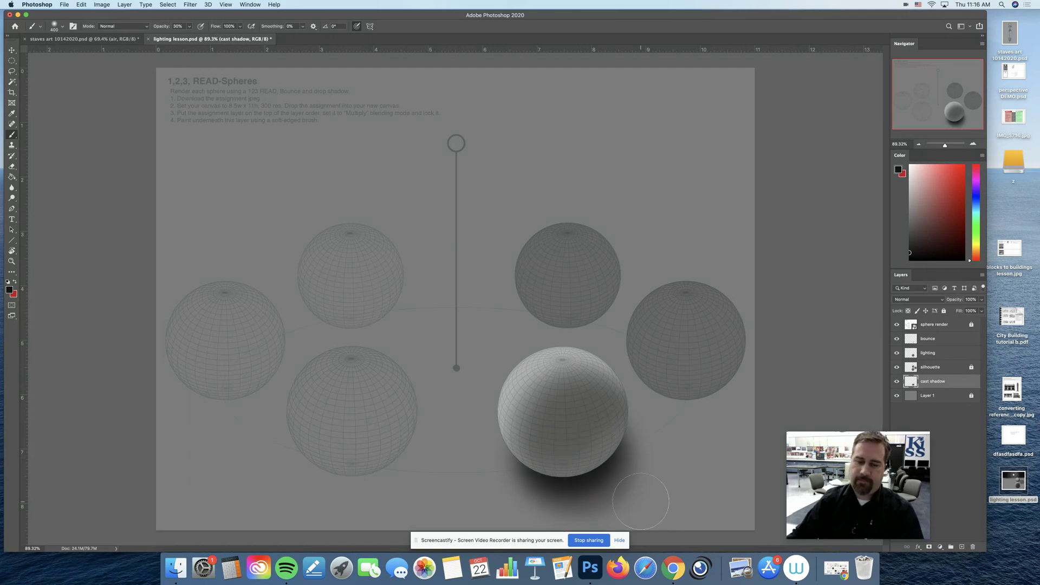
pyautogui.moveTo(634, 466); pyautogui.dragTo(660, 418)
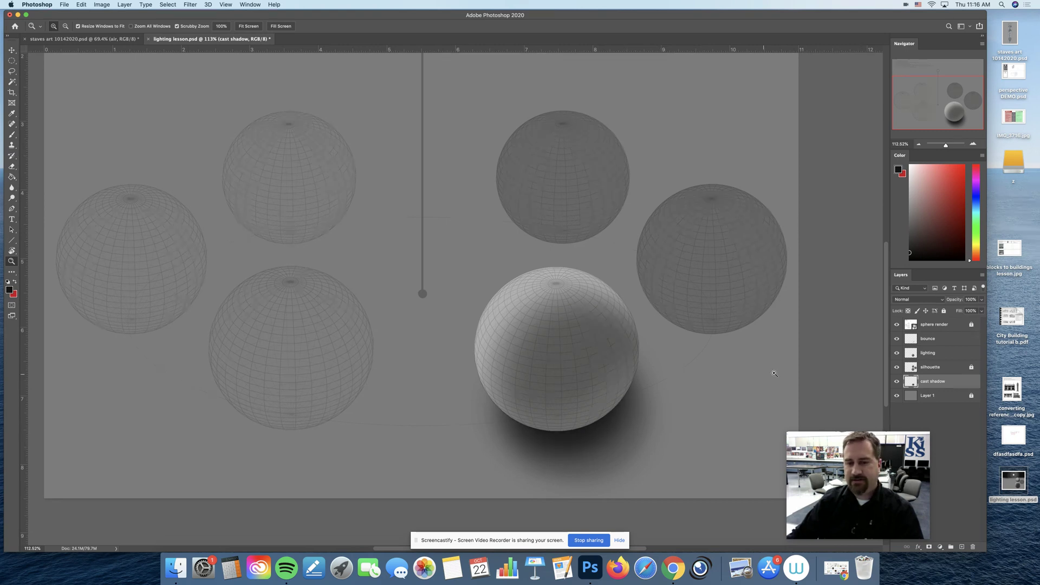
# Check the lighting layer by hiding and showing it, and darken it with Levels by raising the black input level to about 38.
pyautogui.moveTo(718, 378); pyautogui.dragTo(610, 364)
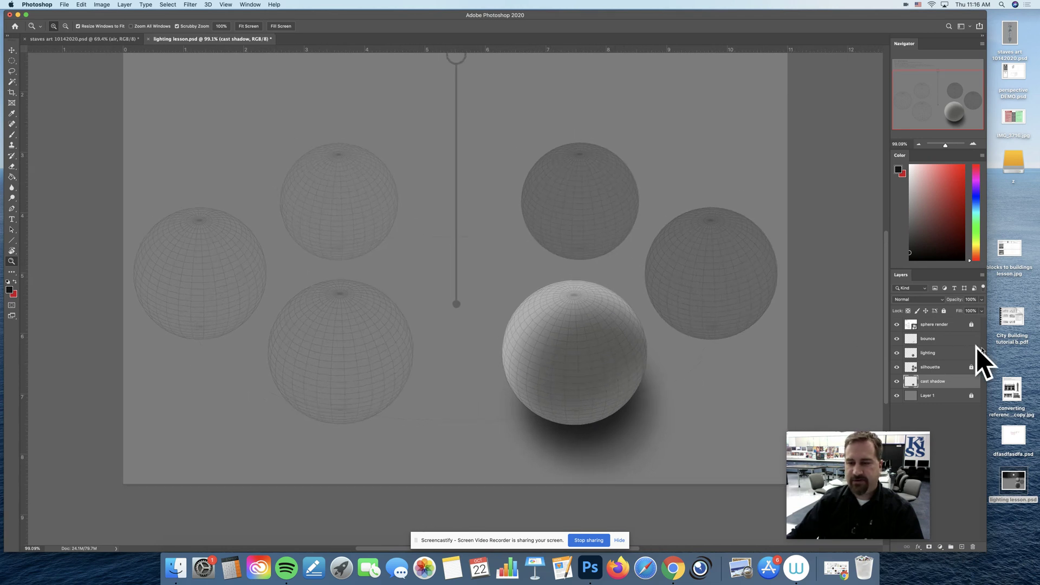
pyautogui.click(946, 355)
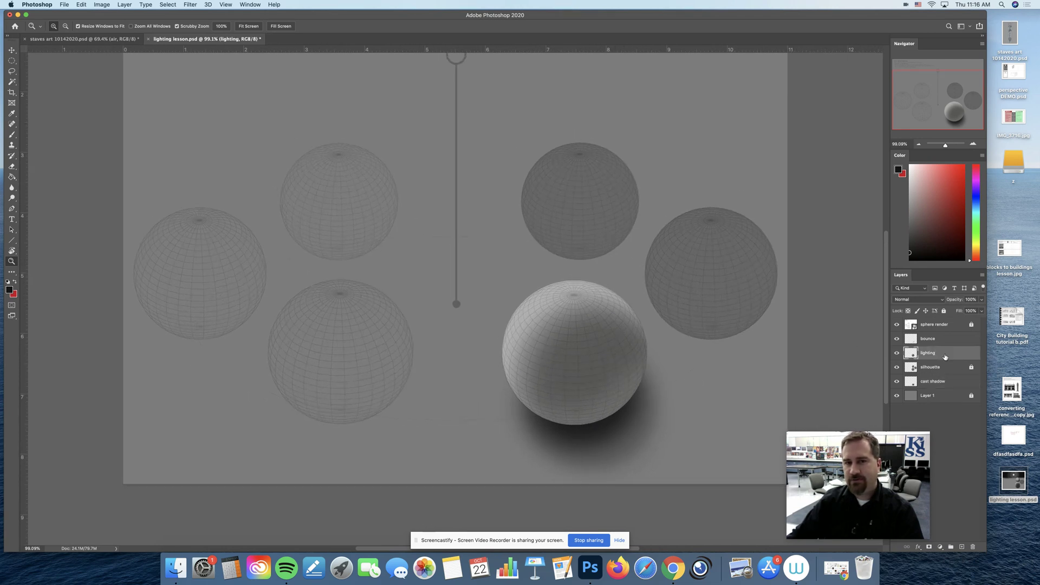
pyautogui.click(897, 353)
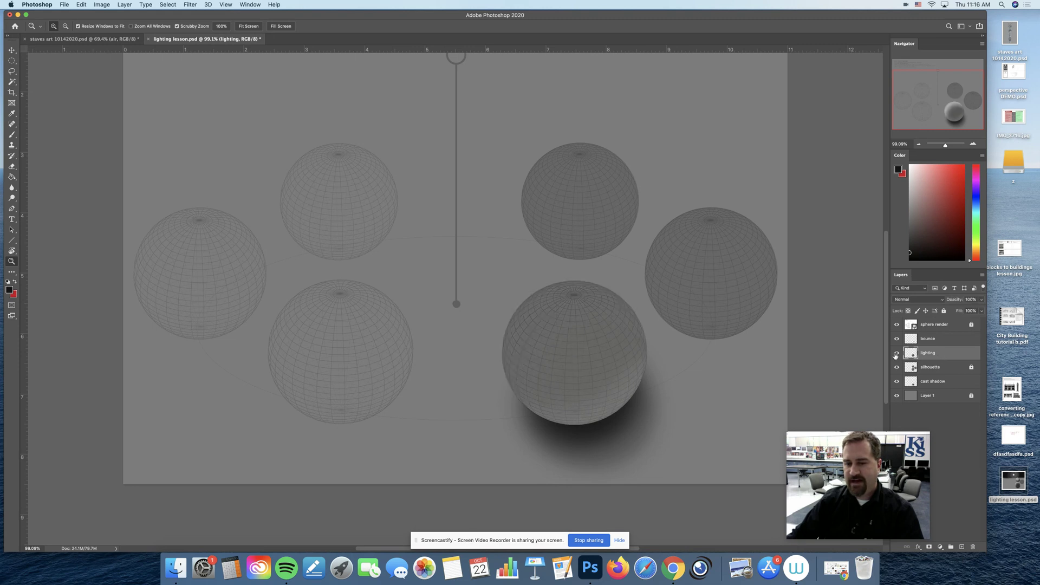
pyautogui.click(896, 354)
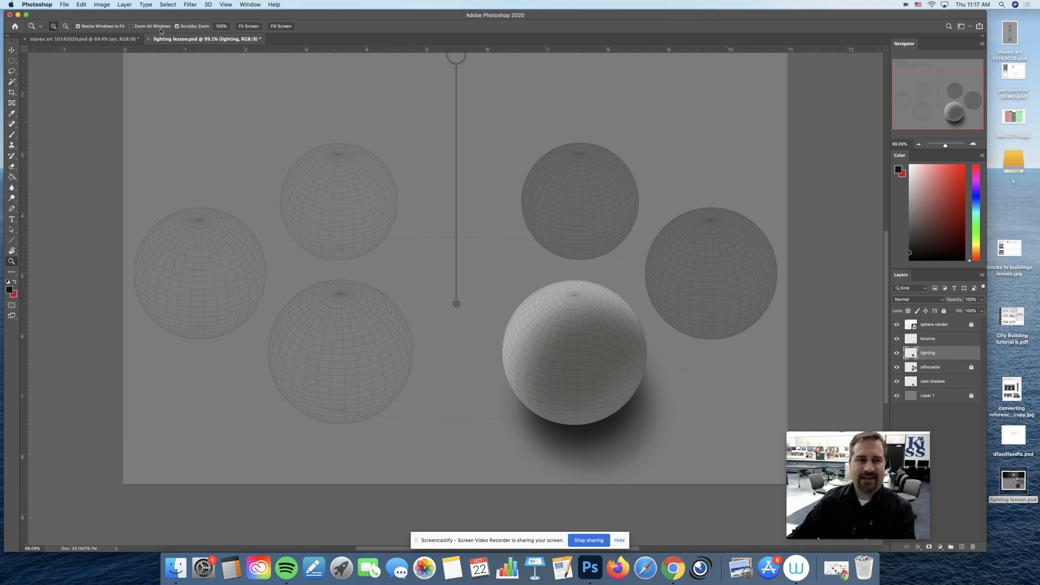
pyautogui.press('super+l')
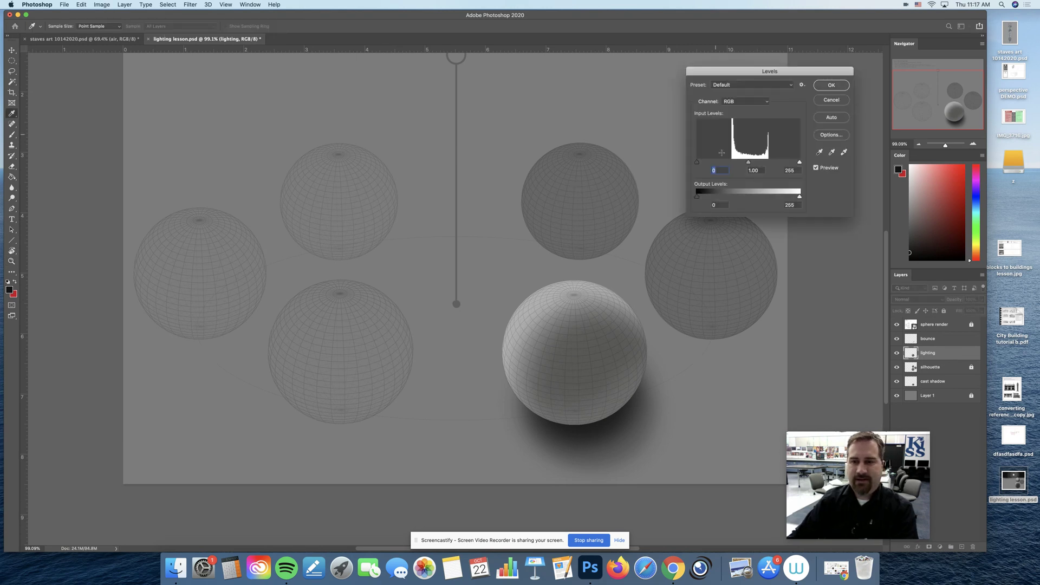
pyautogui.moveTo(699, 166); pyautogui.dragTo(713, 165)
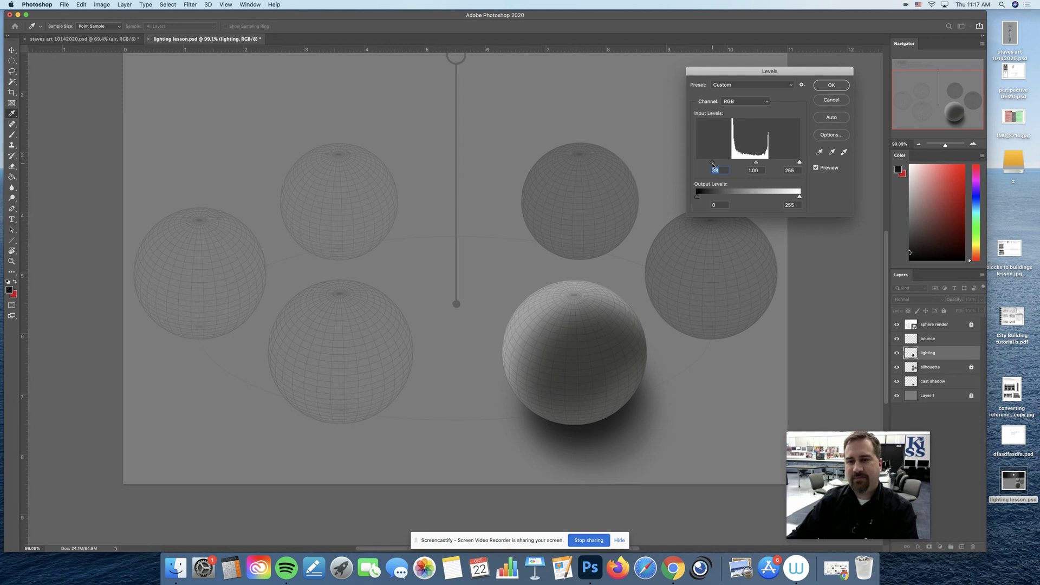
pyautogui.click(832, 87)
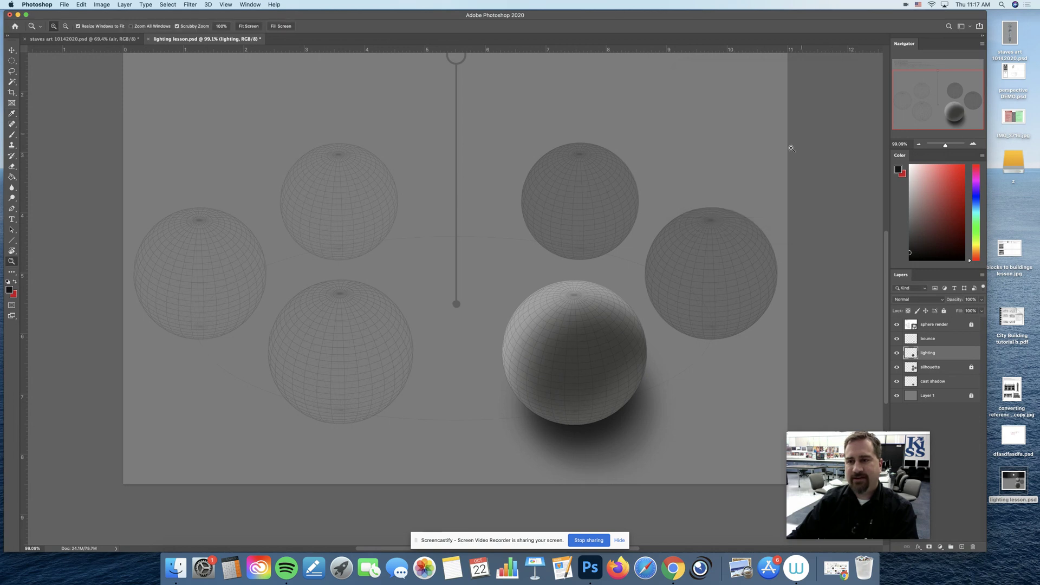
# Compare the shaded sphere with the bounce layer hidden and shown, leaving the layer visible.
pyautogui.press('b')
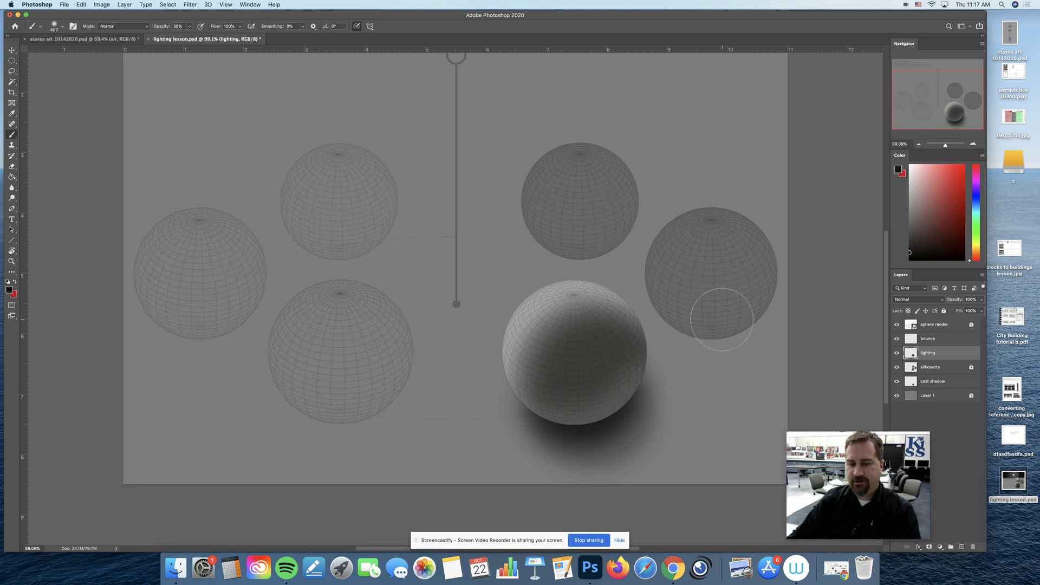
pyautogui.click(911, 349)
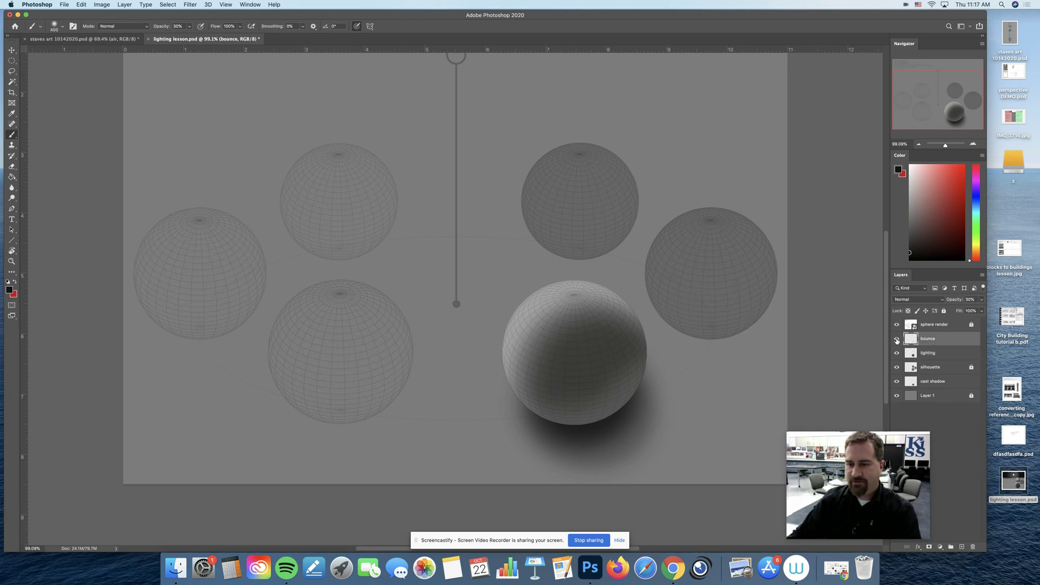
pyautogui.click(897, 340)
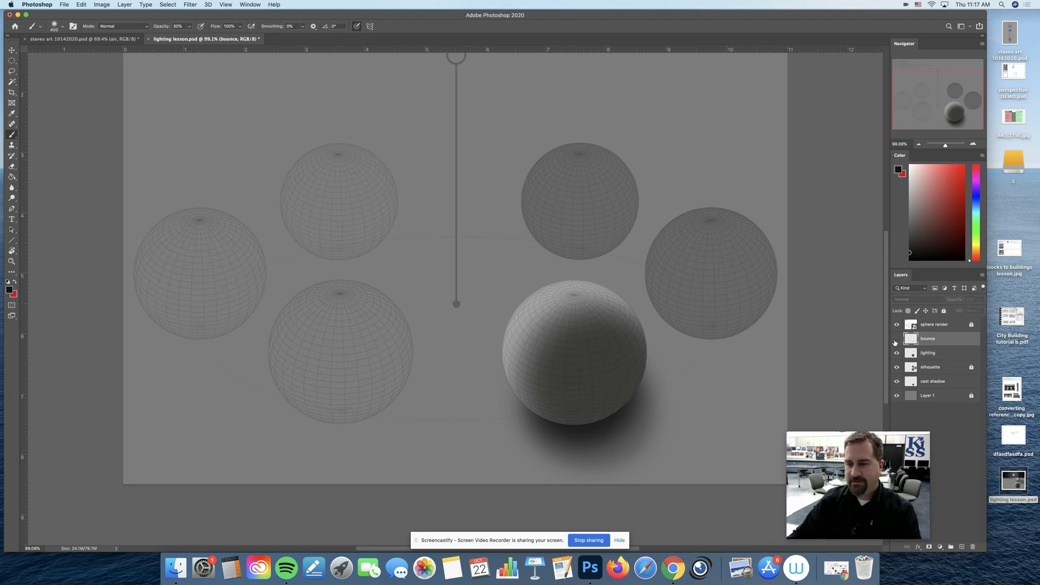
pyautogui.click(897, 340)
pyautogui.click(896, 340)
pyautogui.click(896, 339)
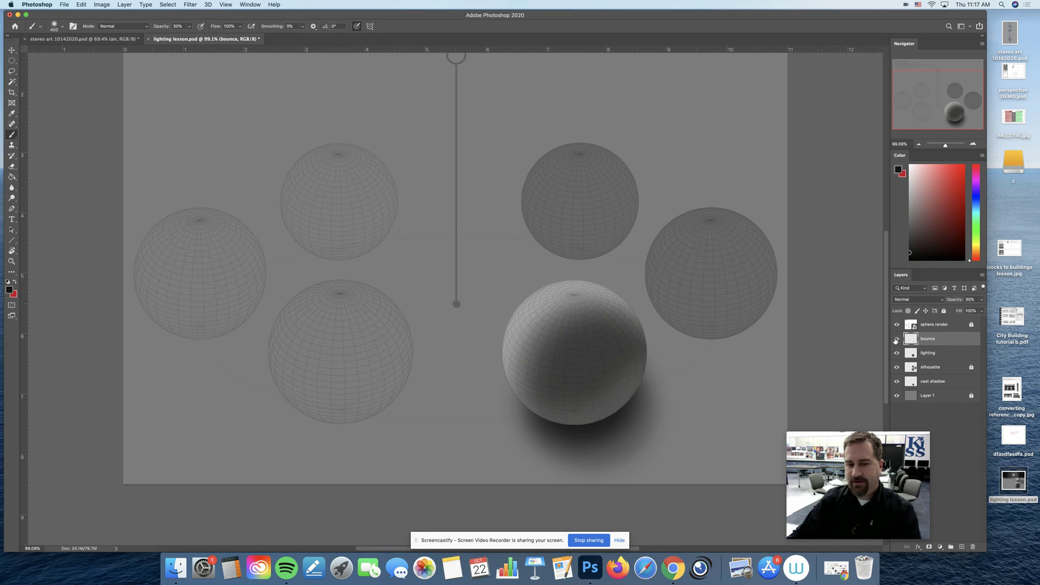
# Soften the bounce light on the shaded sphere's right side with the Eraser at 50% opacity on the bounce layer.
pyautogui.click(897, 339)
pyautogui.click(897, 340)
pyautogui.moveTo(594, 393); pyautogui.dragTo(600, 361)
pyautogui.press('e')
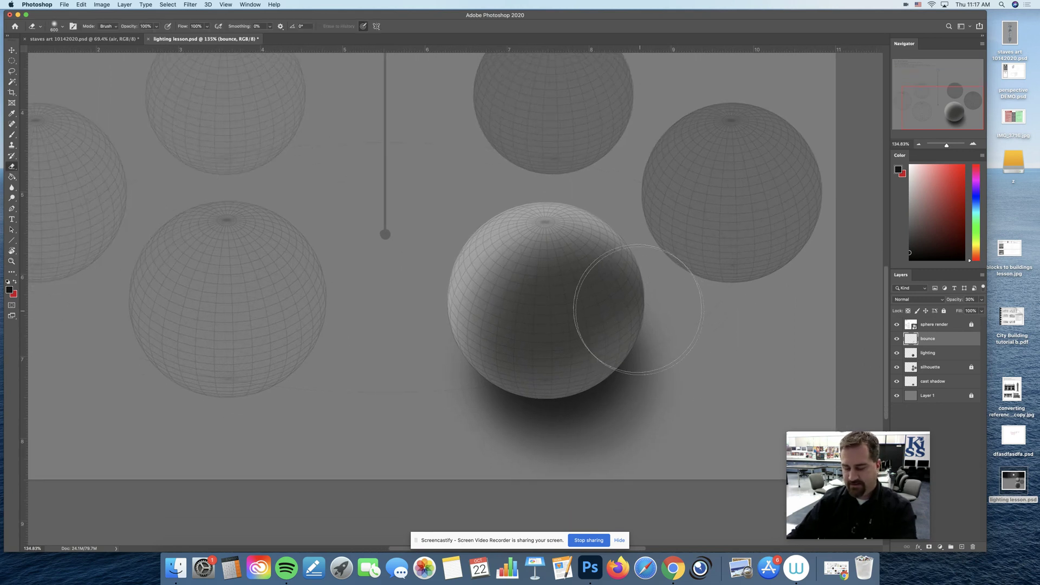
pyautogui.press('5')
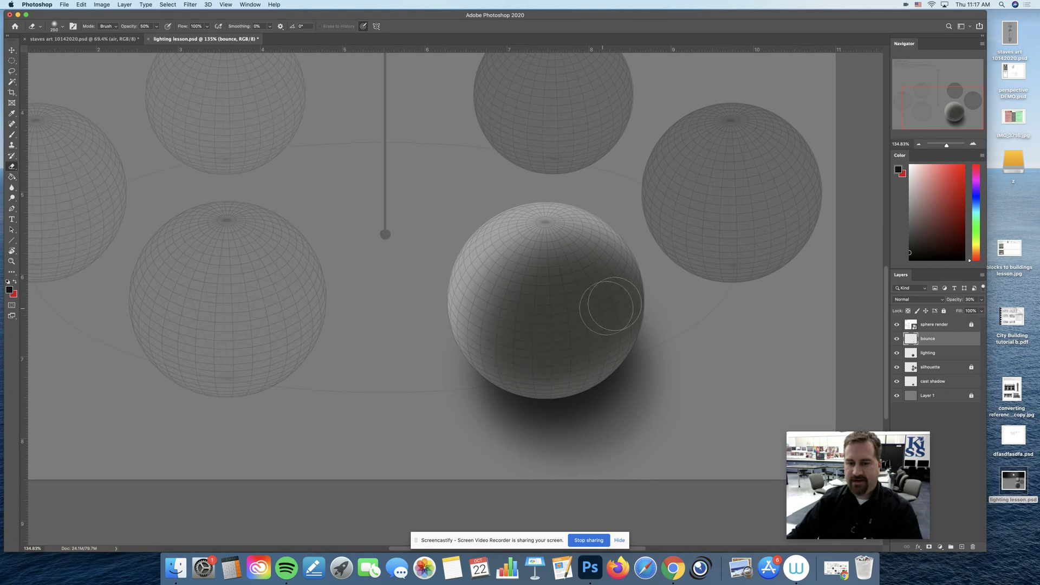
pyautogui.press('z')
pyautogui.moveTo(669, 416); pyautogui.dragTo(648, 418)
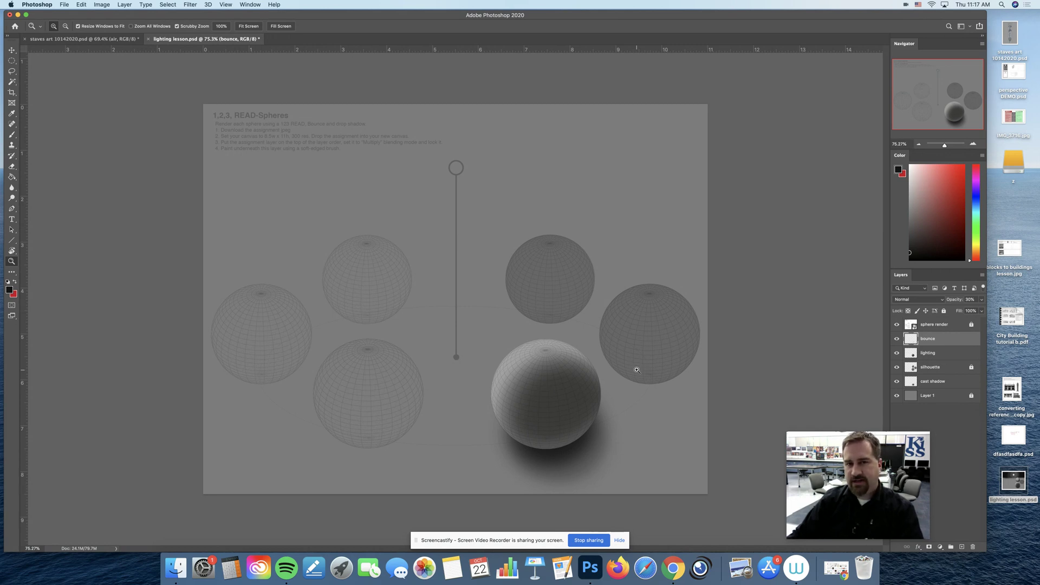
# Compare the sphere with the bounce layer hidden and shown, and reduce that layer's opacity to 28%.
pyautogui.click(897, 339)
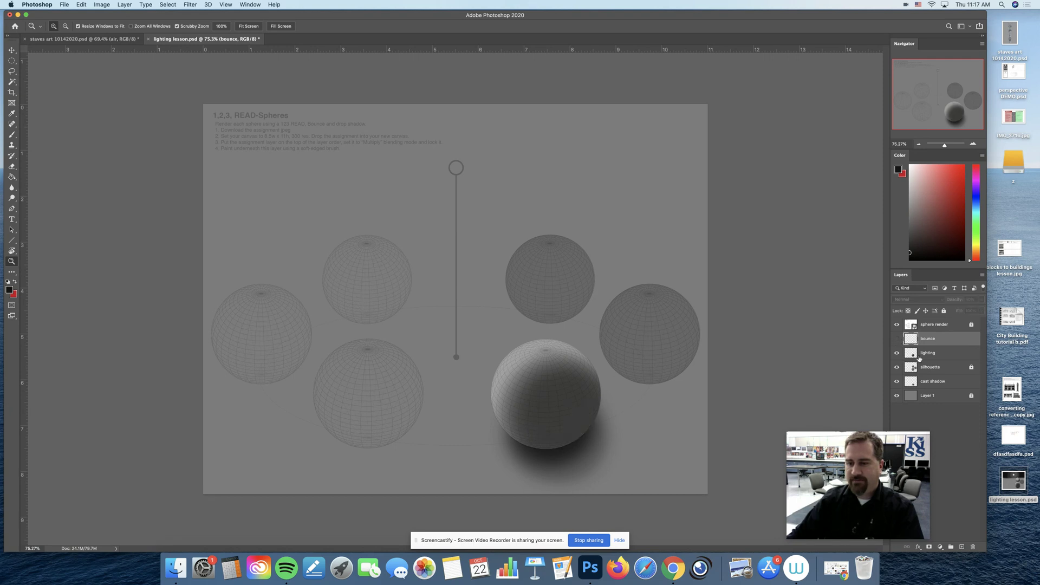
pyautogui.click(897, 339)
pyautogui.click(896, 339)
pyautogui.click(897, 339)
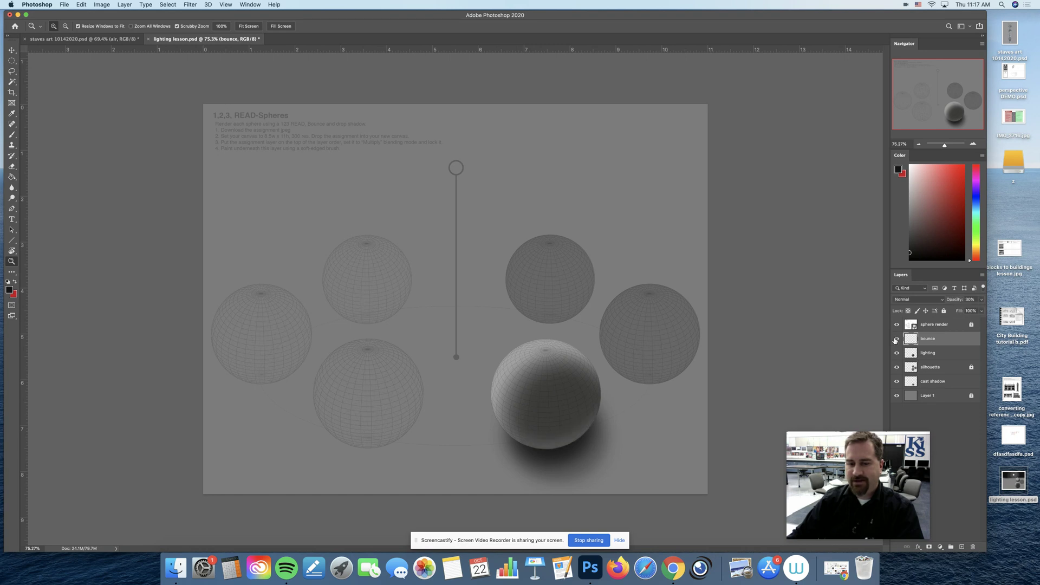
pyautogui.click(983, 299)
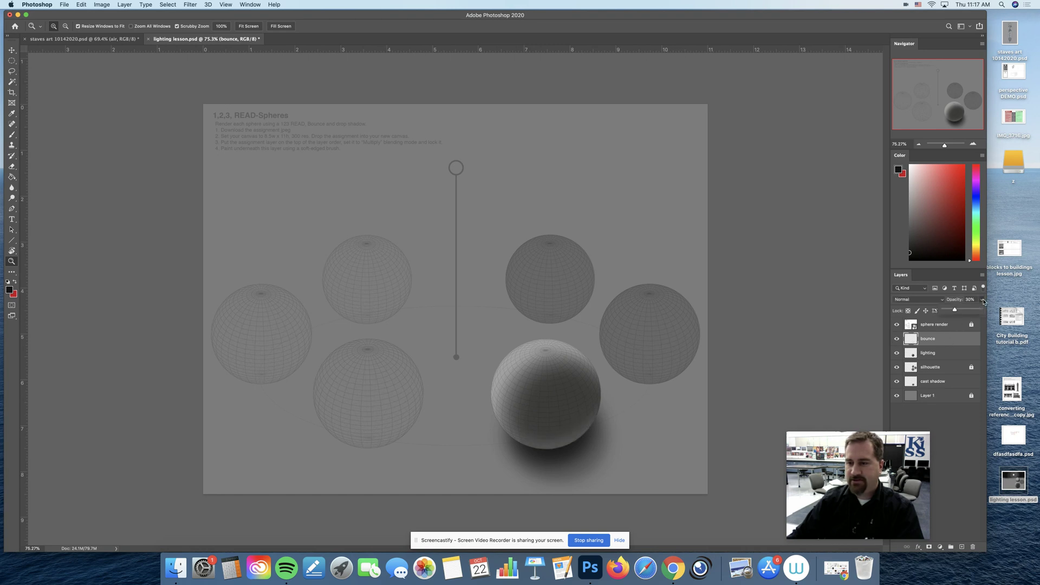
pyautogui.moveTo(963, 315)
pyautogui.mouseDown()
pyautogui.moveTo(973, 310)
pyautogui.moveTo(950, 311)
pyautogui.mouseUp()
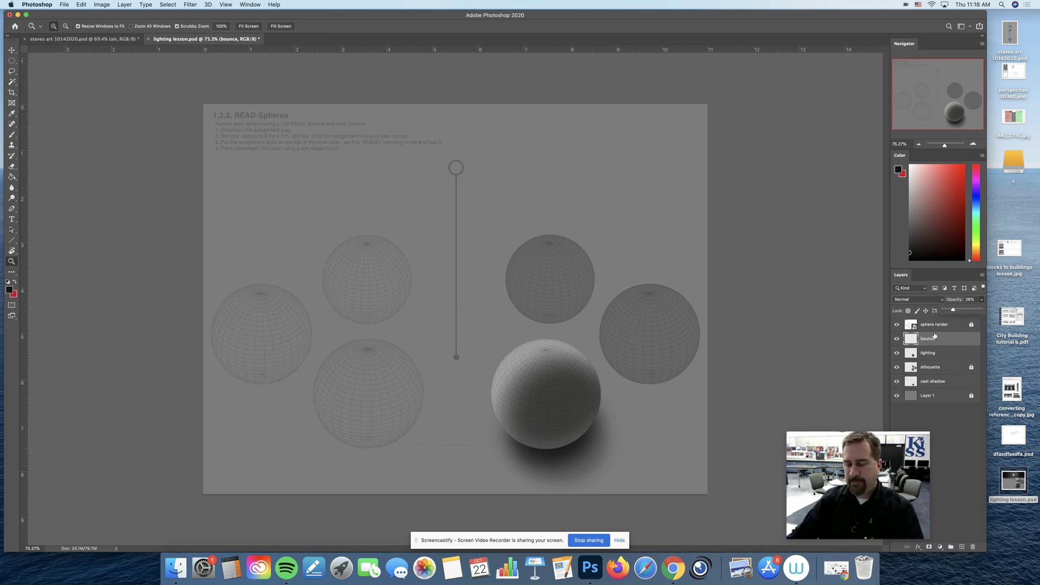
# Add a new layer named rim lighting directly above the bounce layer.
pyautogui.click(938, 356)
pyautogui.click(938, 355)
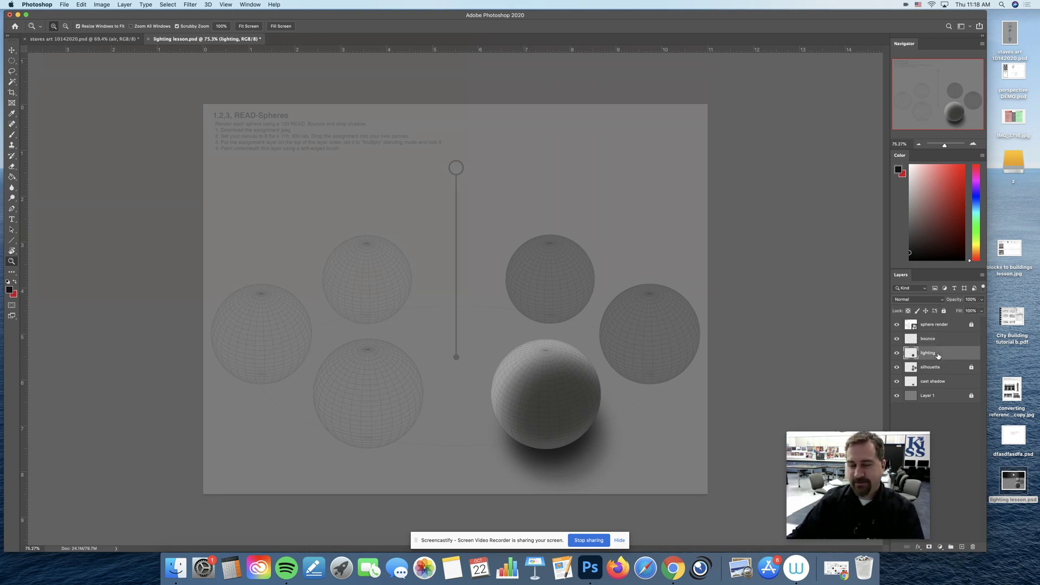
pyautogui.click(937, 340)
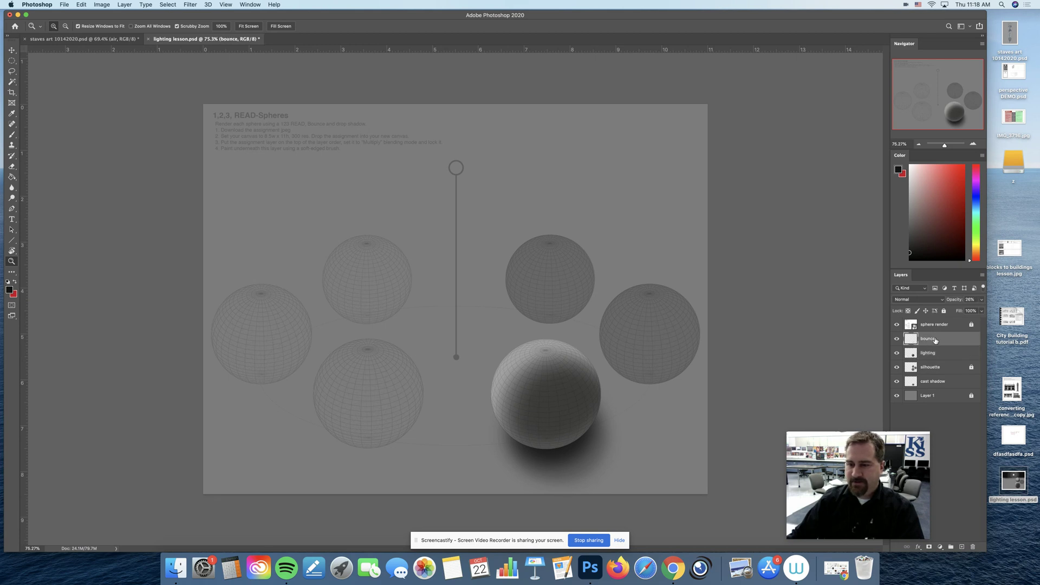
pyautogui.click(962, 549)
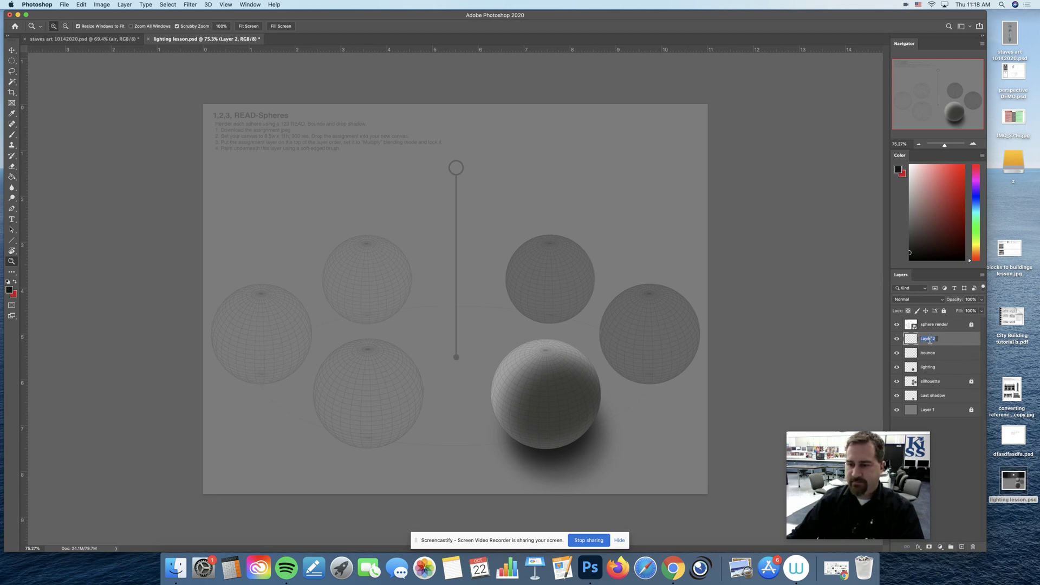
pyautogui.write('rim lighting')
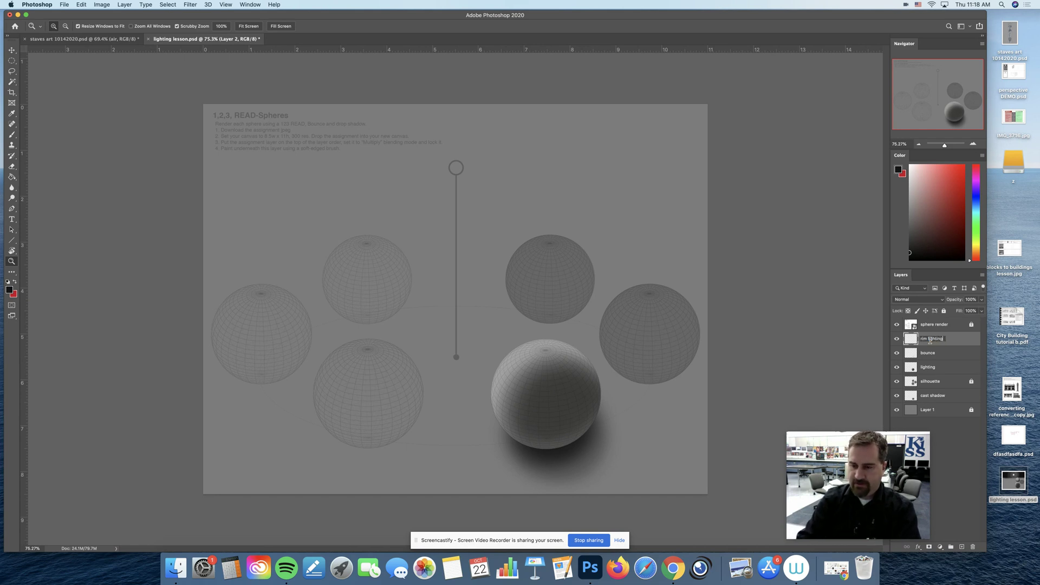
pyautogui.press('Return')
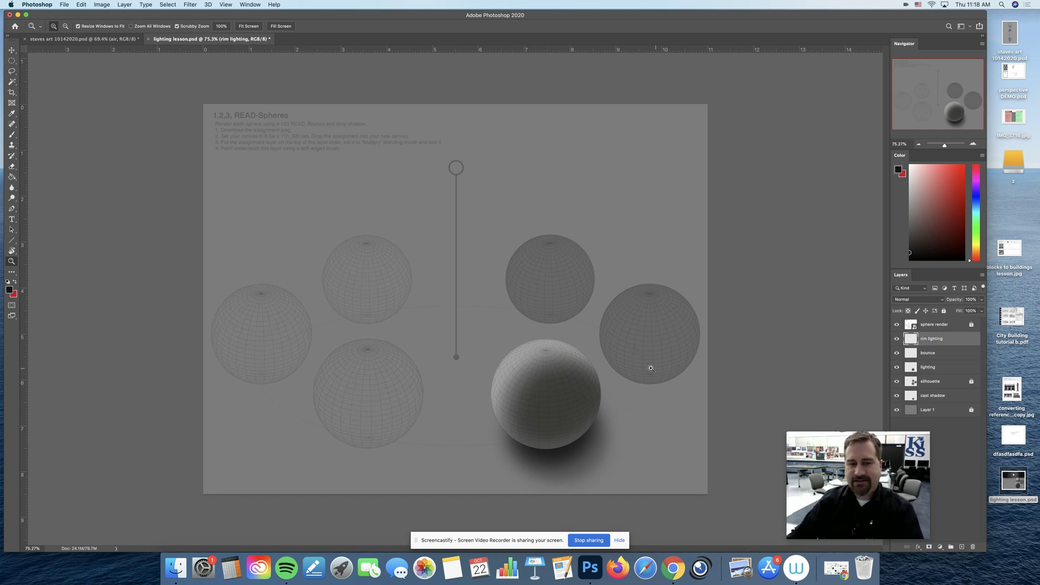
# Choose a very light neutral gray as the foreground color for the rim light.
pyautogui.moveTo(612, 375); pyautogui.dragTo(626, 384)
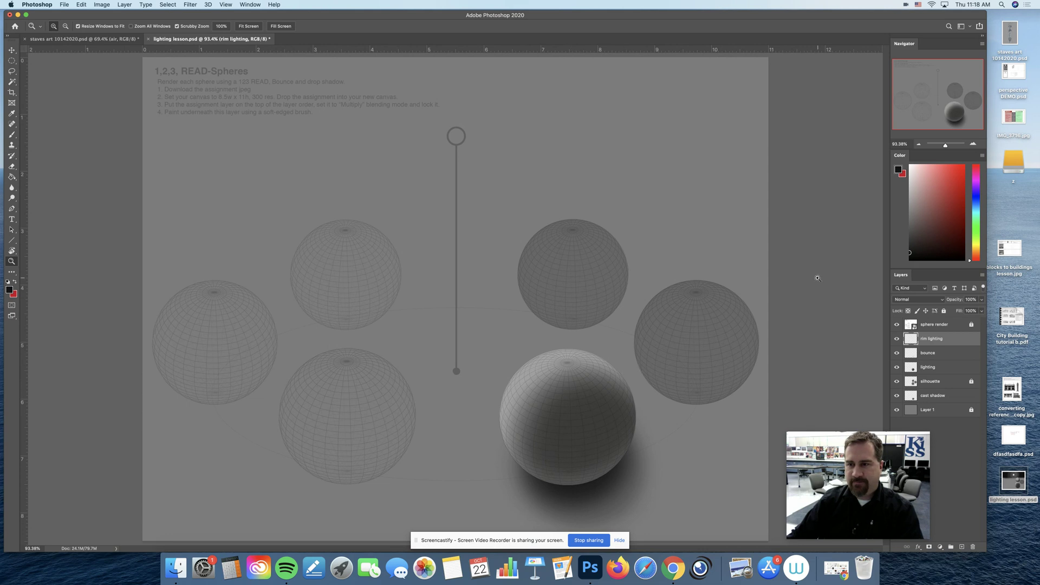
pyautogui.moveTo(925, 201); pyautogui.dragTo(899, 162)
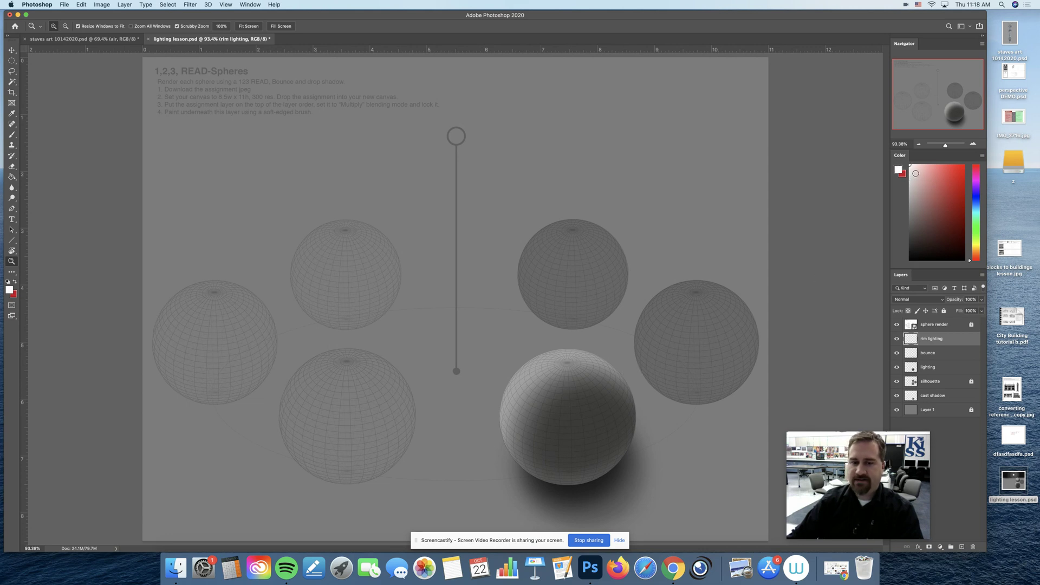
pyautogui.moveTo(918, 169); pyautogui.dragTo(905, 174)
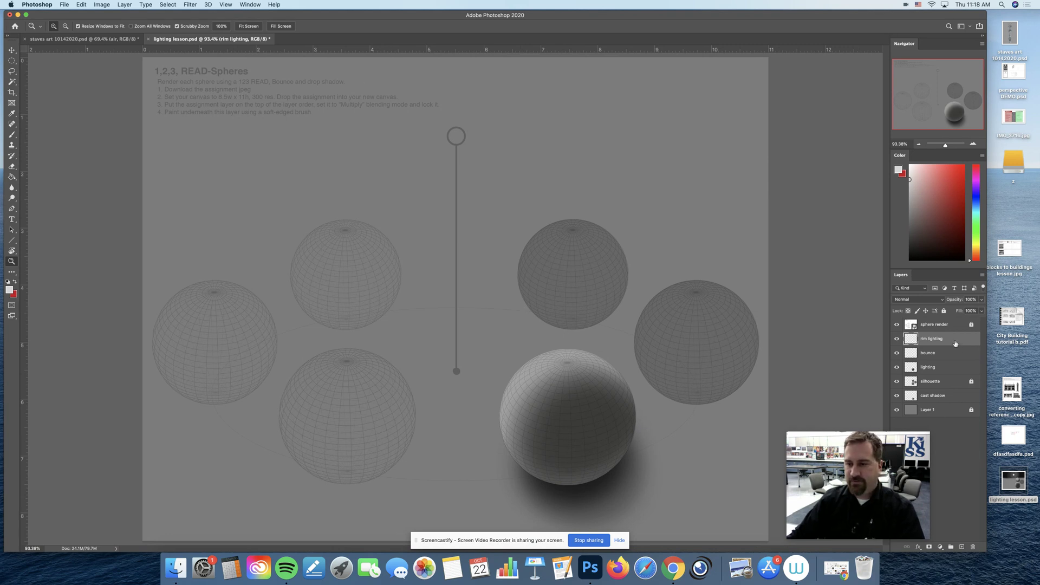
# Select the lower-right sphere's silhouette with the Magic Wand, make the rim lighting layer active and hide the selection outline.
pyautogui.press('b')
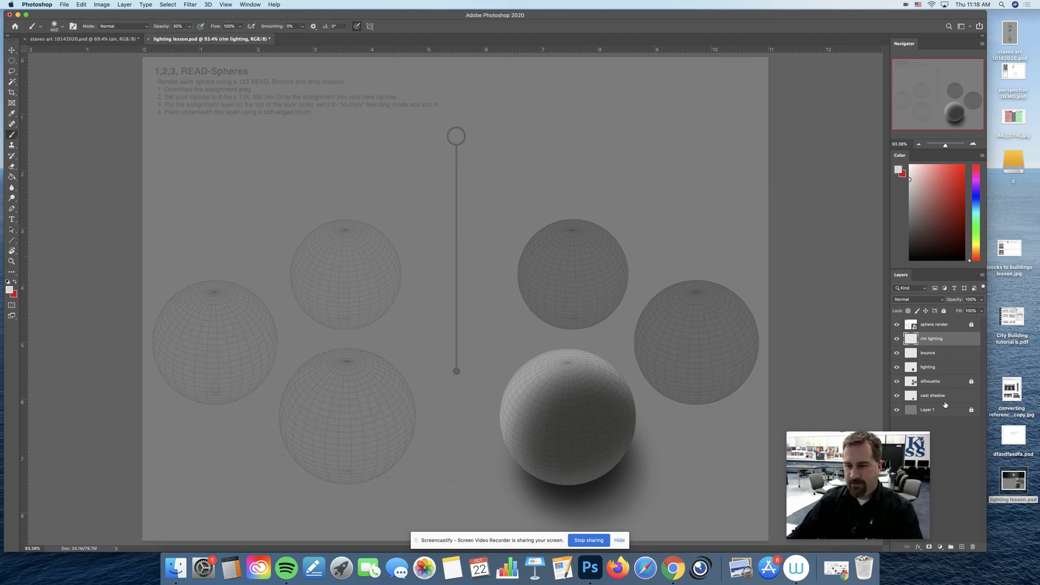
pyautogui.press('w')
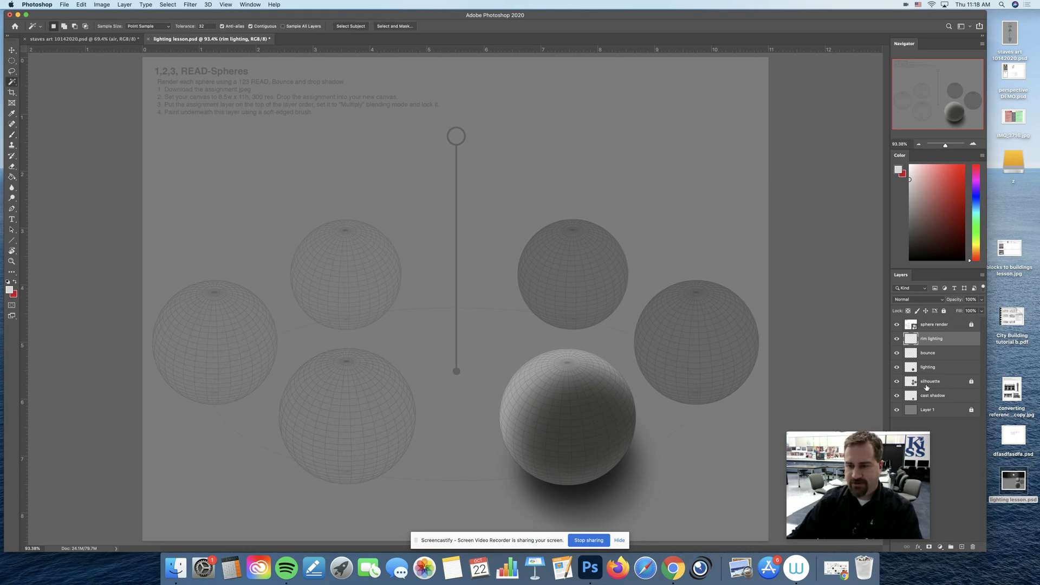
pyautogui.click(926, 386)
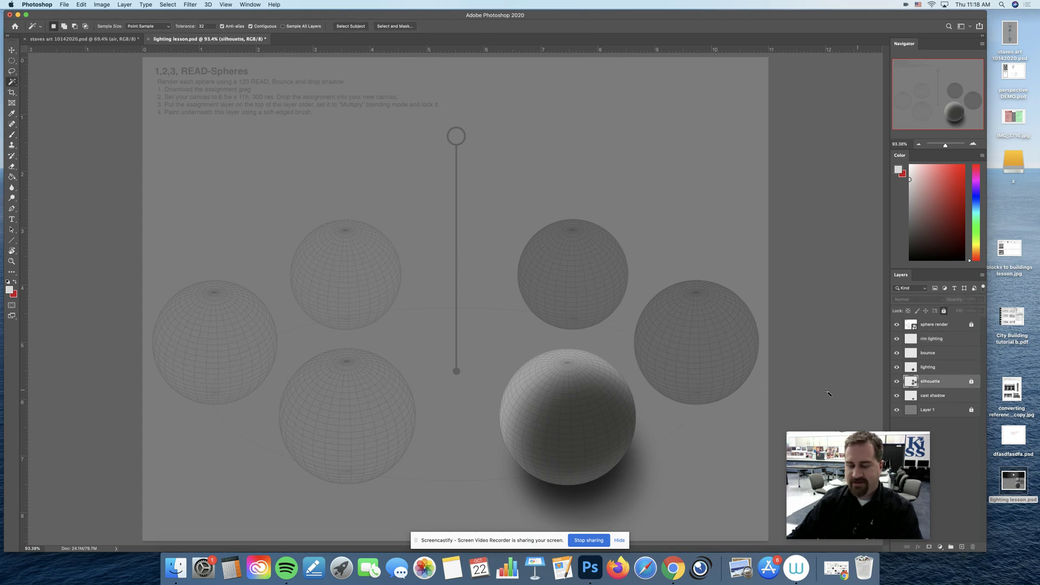
pyautogui.click(547, 400)
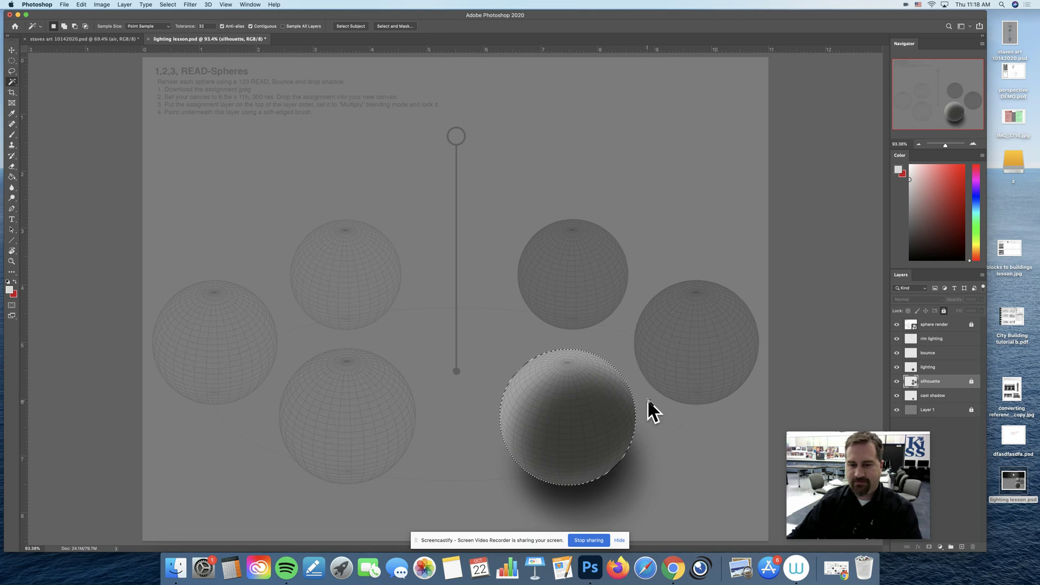
pyautogui.click(932, 339)
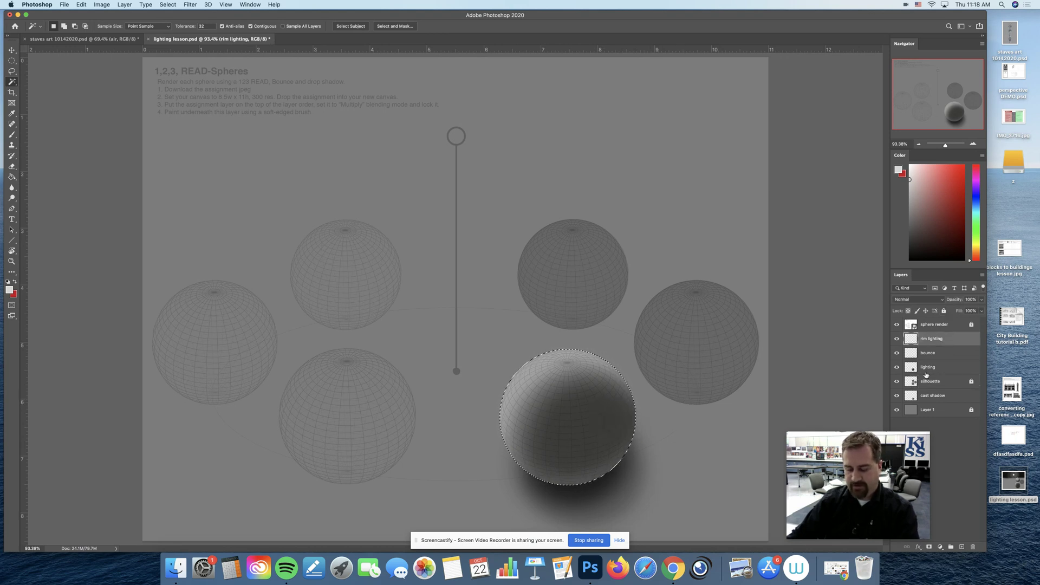
pyautogui.press('super+h')
# Paint a subtle rim light along the edge of the lower-right sphere with a smaller soft brush at 30% opacity.
pyautogui.press('b')
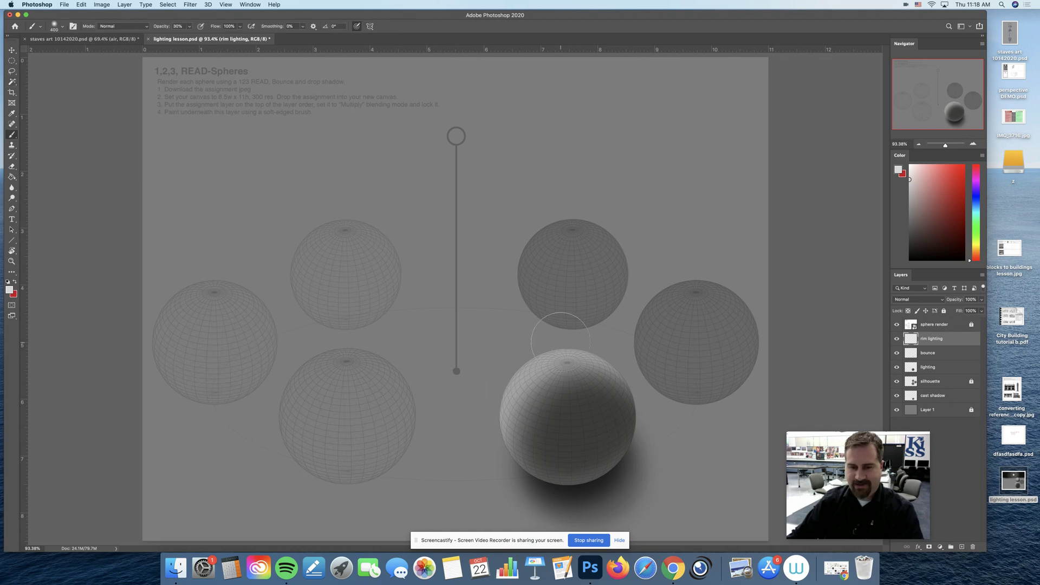
pyautogui.press('2')
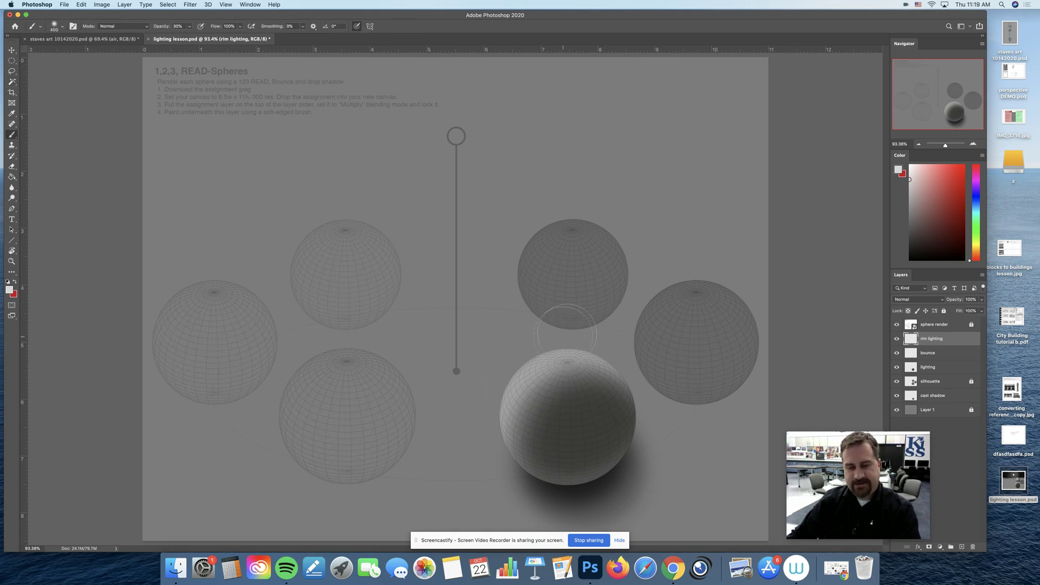
pyautogui.press('3')
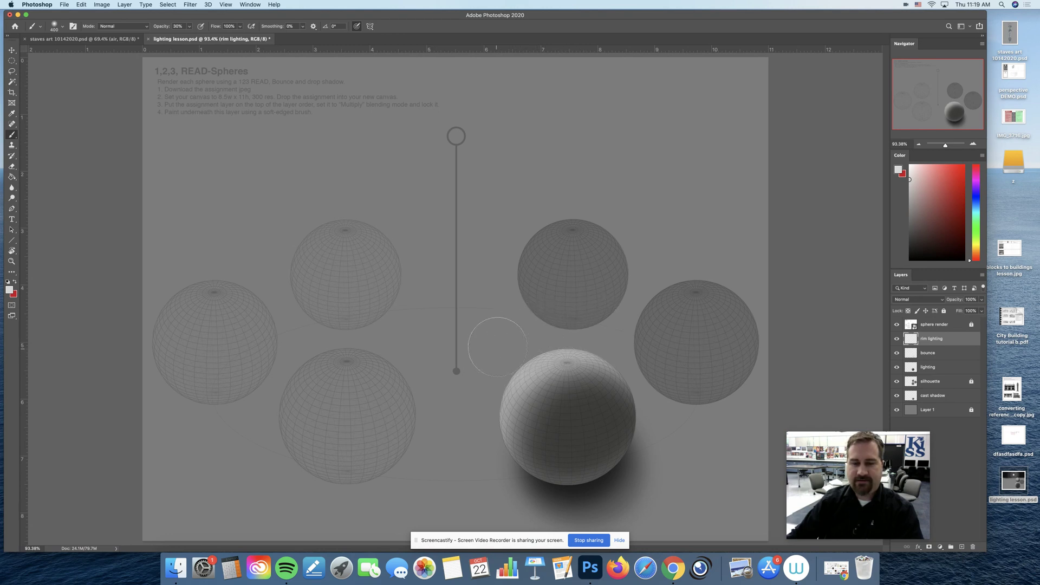
pyautogui.press('[')
pyautogui.press('[')
pyautogui.press('[')
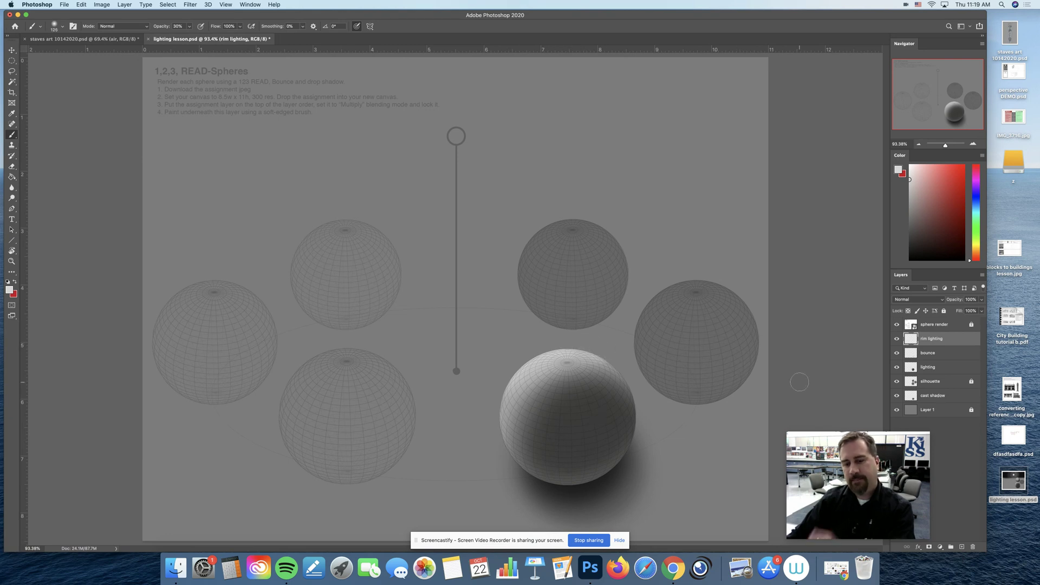
# Compare the sphere with the rim lighting layer hidden and shown, leaving the layer visible.
pyautogui.click(897, 339)
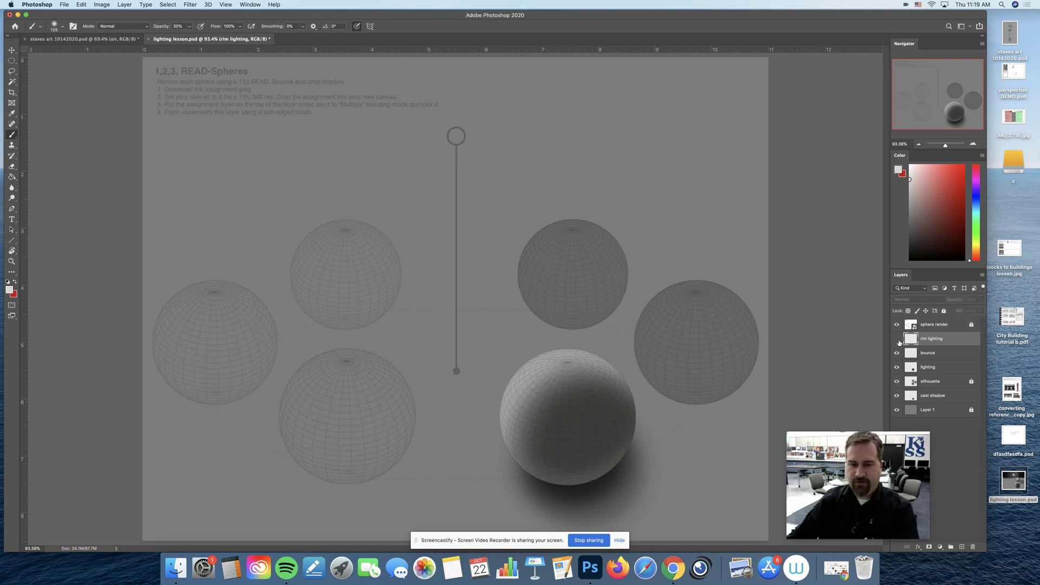
pyautogui.click(897, 339)
pyautogui.click(897, 339)
pyautogui.click(897, 340)
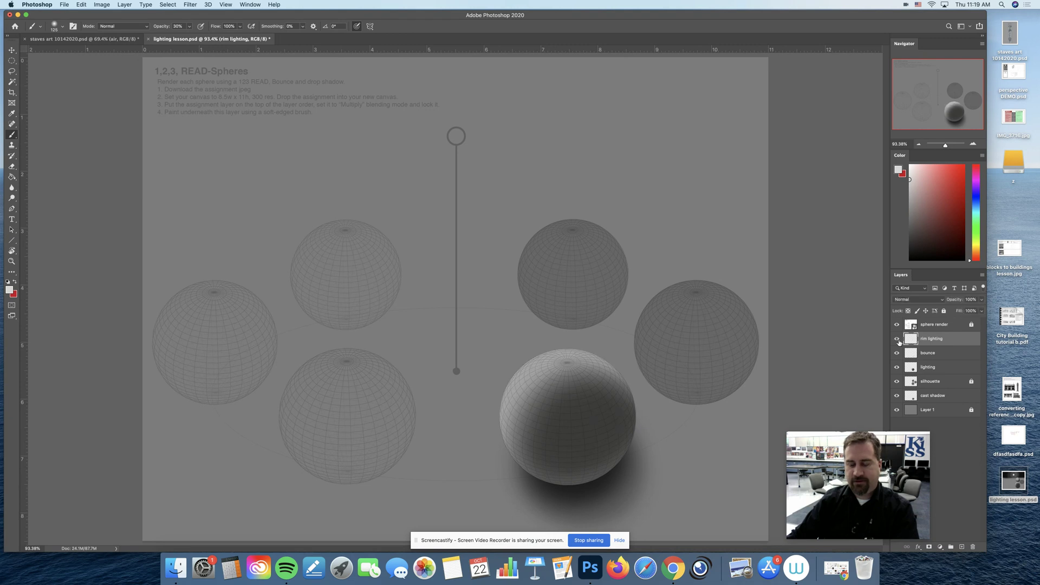
# Examine the shaded sphere without its wireframe by temporarily hiding the sphere render layer, leaving that layer visible again.
pyautogui.press('z')
pyautogui.moveTo(601, 408)
pyautogui.mouseDown()
pyautogui.moveTo(576, 404)
pyautogui.moveTo(593, 409)
pyautogui.mouseUp()
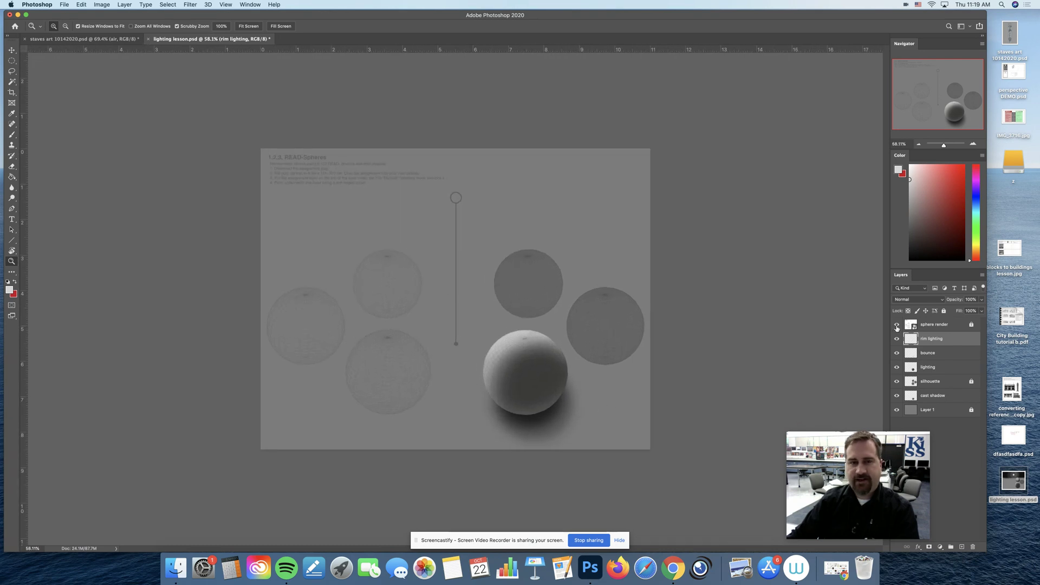
pyautogui.click(896, 326)
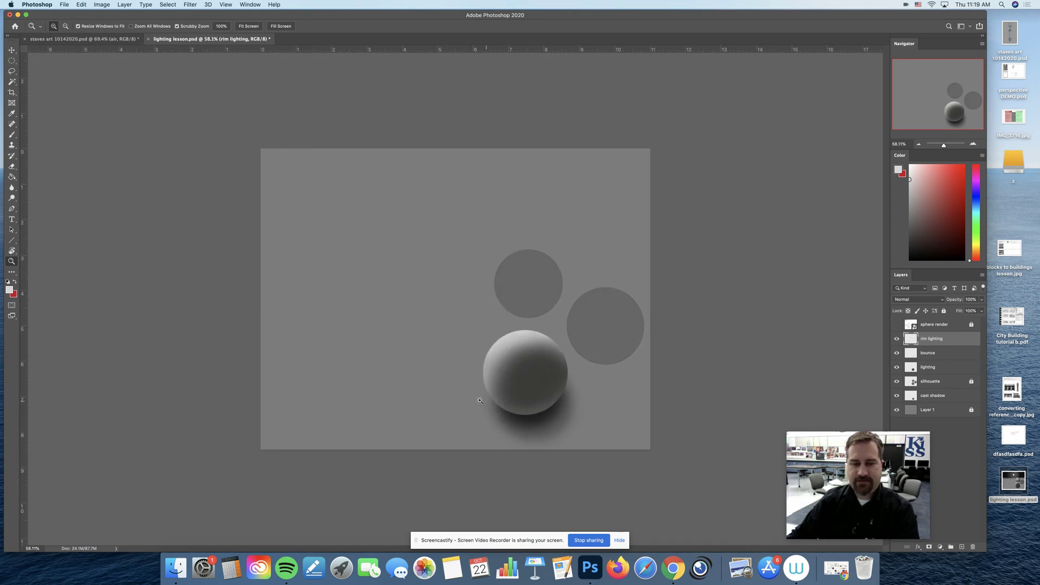
pyautogui.moveTo(495, 380)
pyautogui.mouseDown()
pyautogui.moveTo(519, 398)
pyautogui.moveTo(502, 398)
pyautogui.mouseUp()
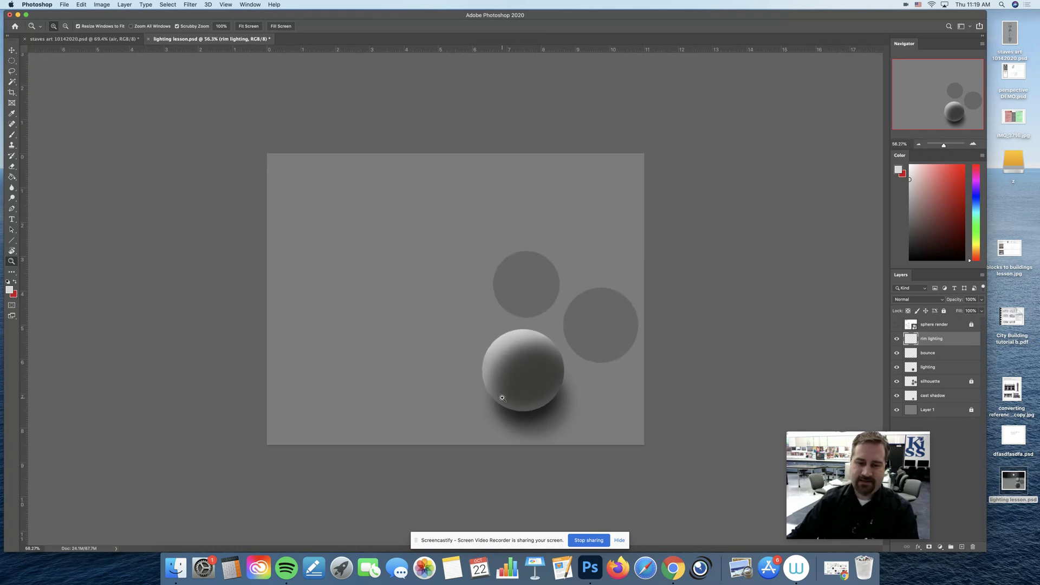
pyautogui.moveTo(502, 398); pyautogui.dragTo(493, 396)
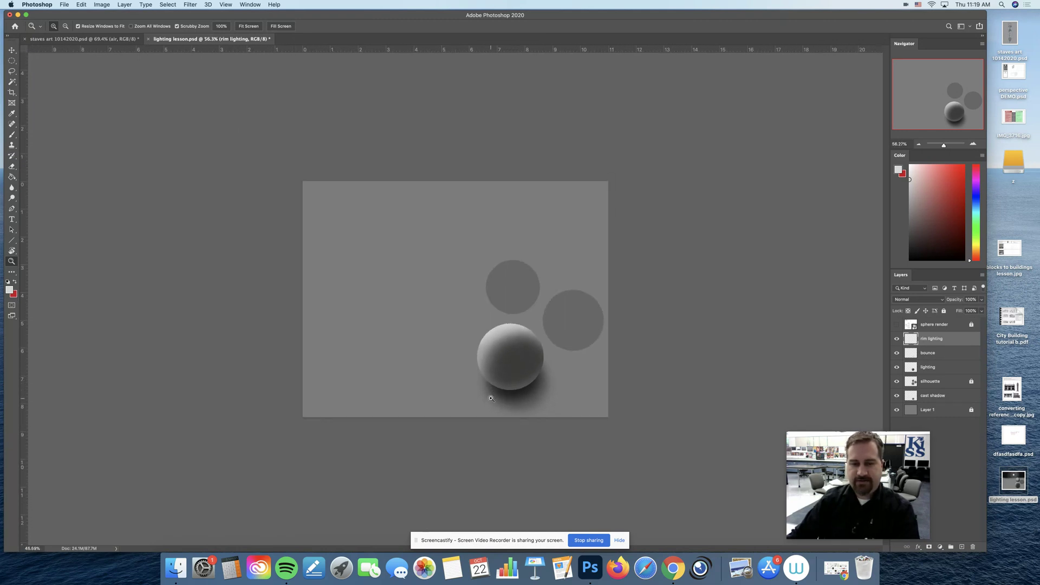
pyautogui.click(896, 325)
pyautogui.moveTo(635, 359); pyautogui.dragTo(618, 356)
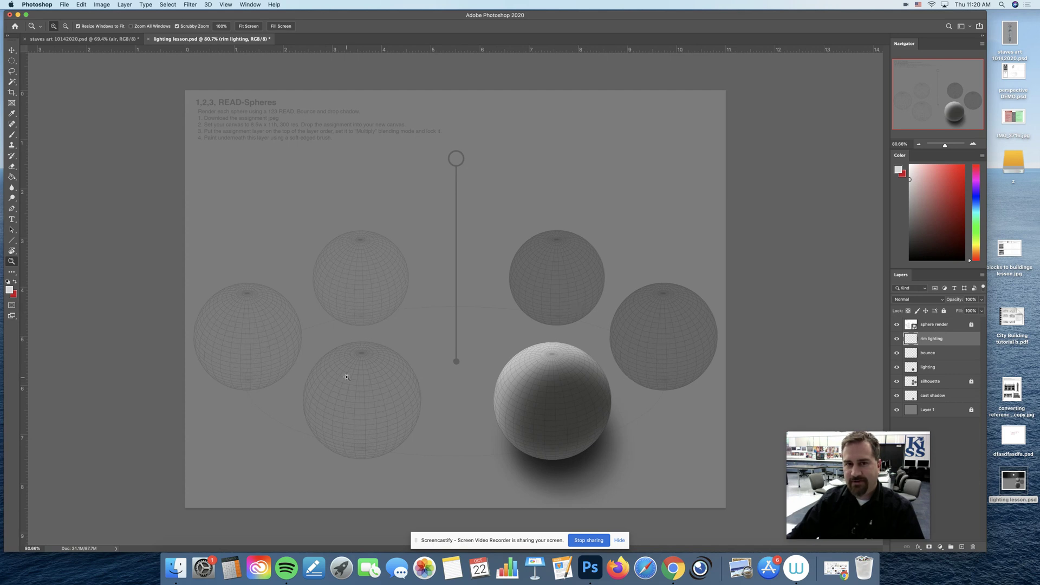
# Duplicate all layers from cast shadow up to rim lighting, and make the silhouette copy layer active on its own.
pyautogui.click(943, 383)
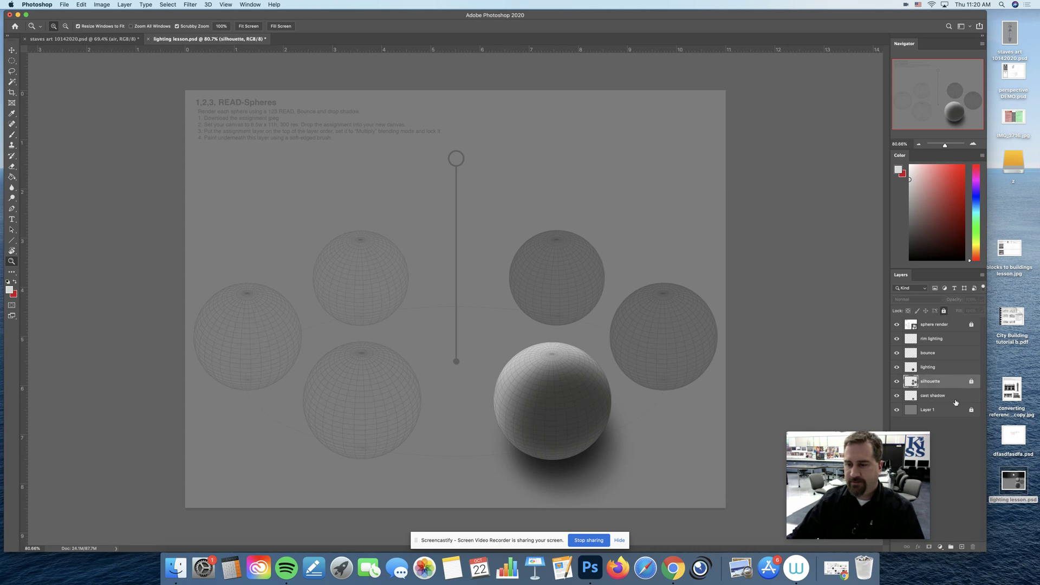
pyautogui.click(956, 396)
pyautogui.keyDown('shift'); pyautogui.click(947, 340); pyautogui.keyUp('shift')
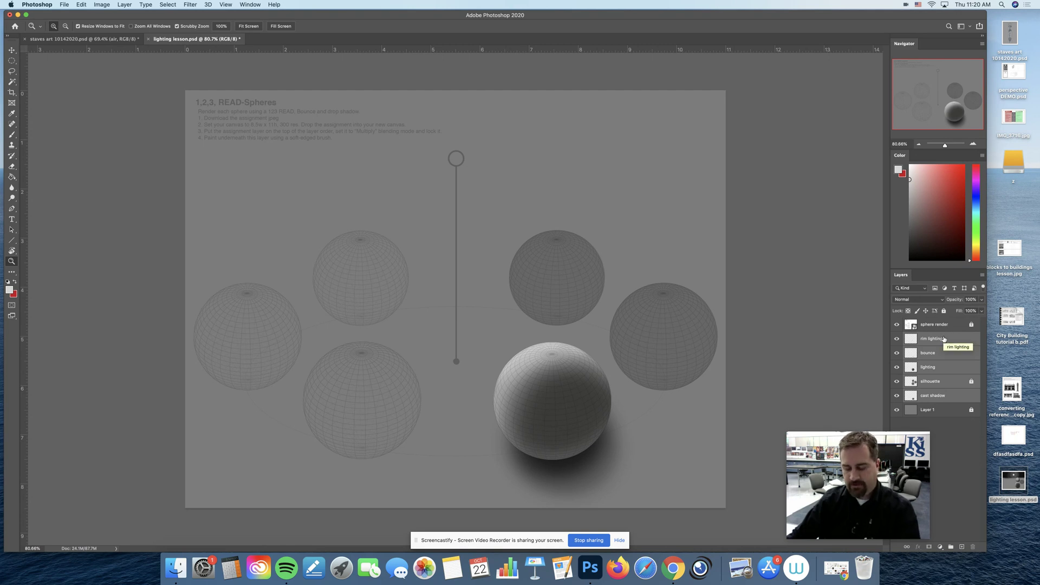
pyautogui.press('super+j')
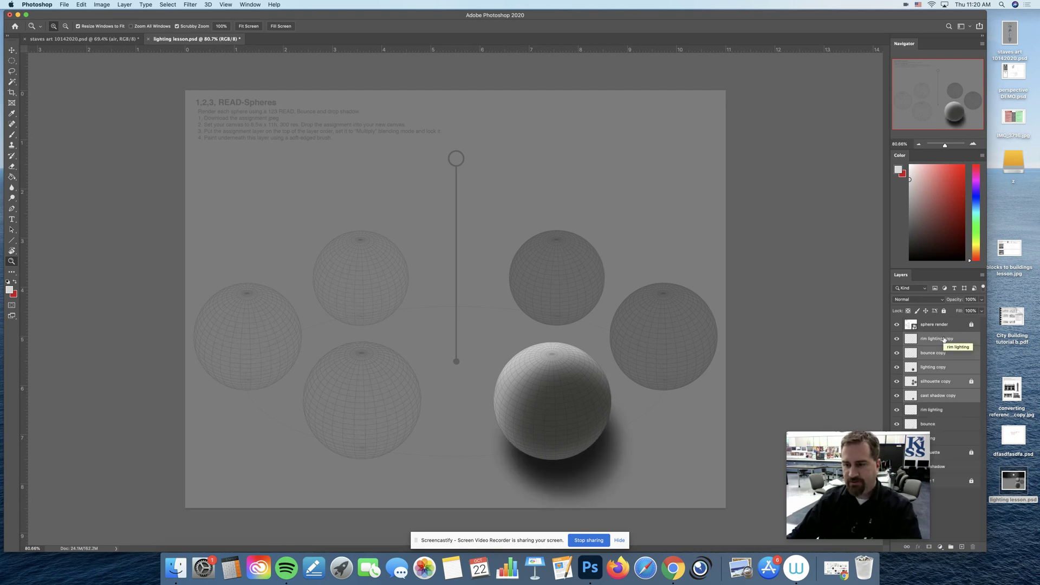
pyautogui.click(962, 382)
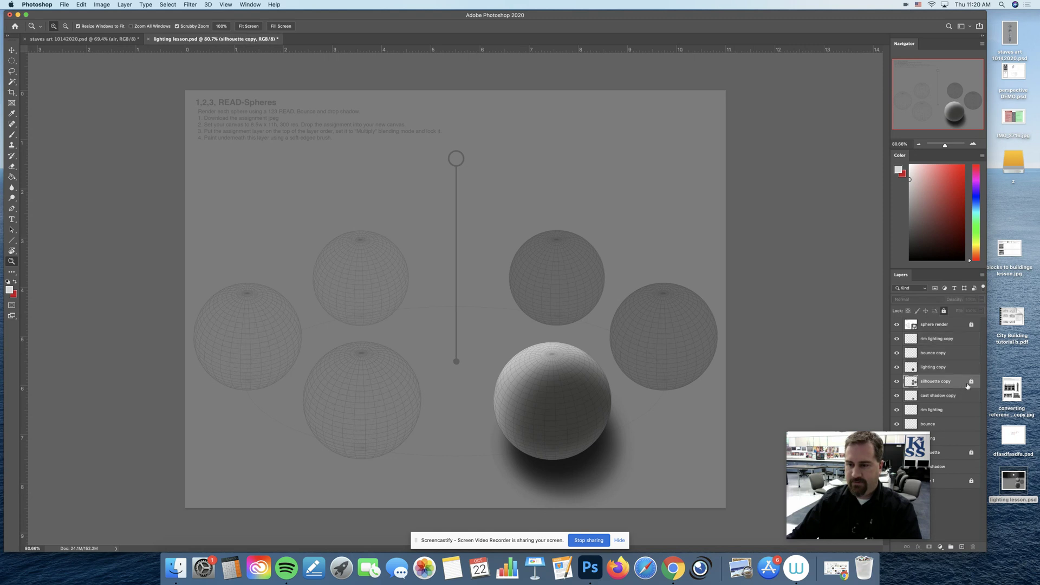
# Flip the five copied layers, from rim lighting copy down to cast shadow copy, horizontally with Free Transform.
pyautogui.click(951, 339)
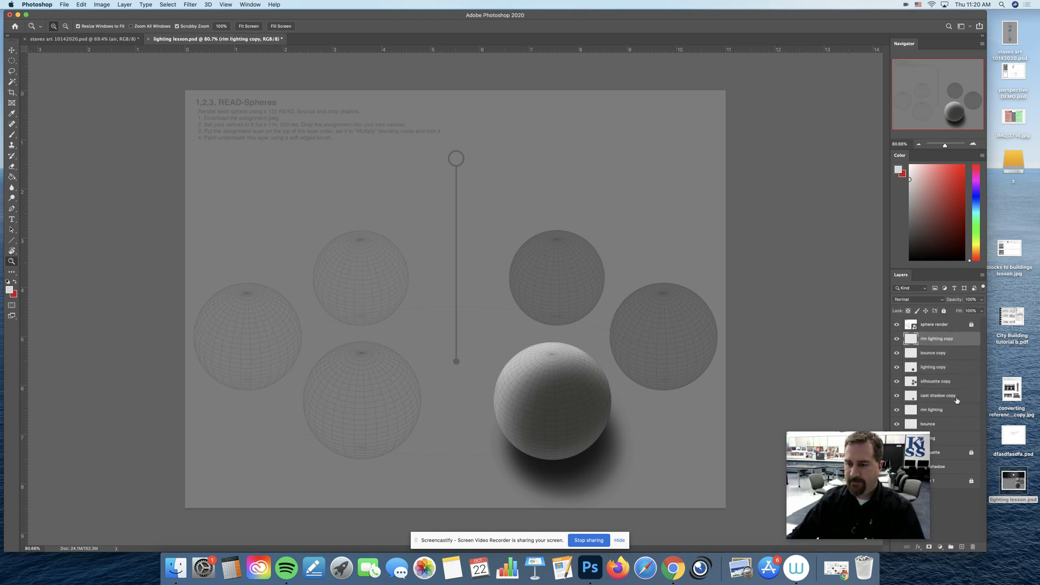
pyautogui.keyDown('shift'); pyautogui.click(957, 398); pyautogui.keyUp('shift')
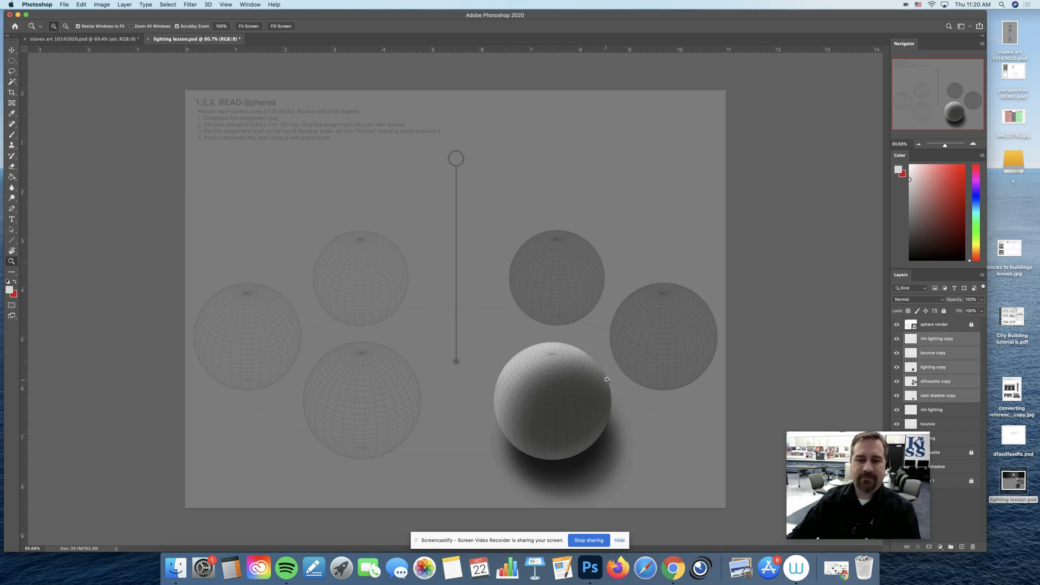
pyautogui.click(81, 4)
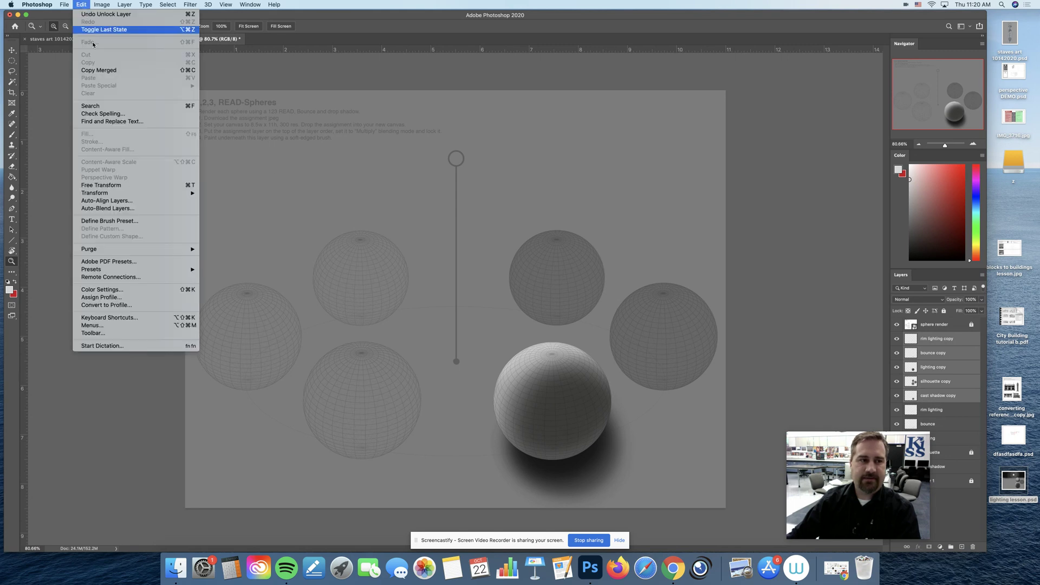
pyautogui.click(103, 184)
pyautogui.rightClick(606, 297)
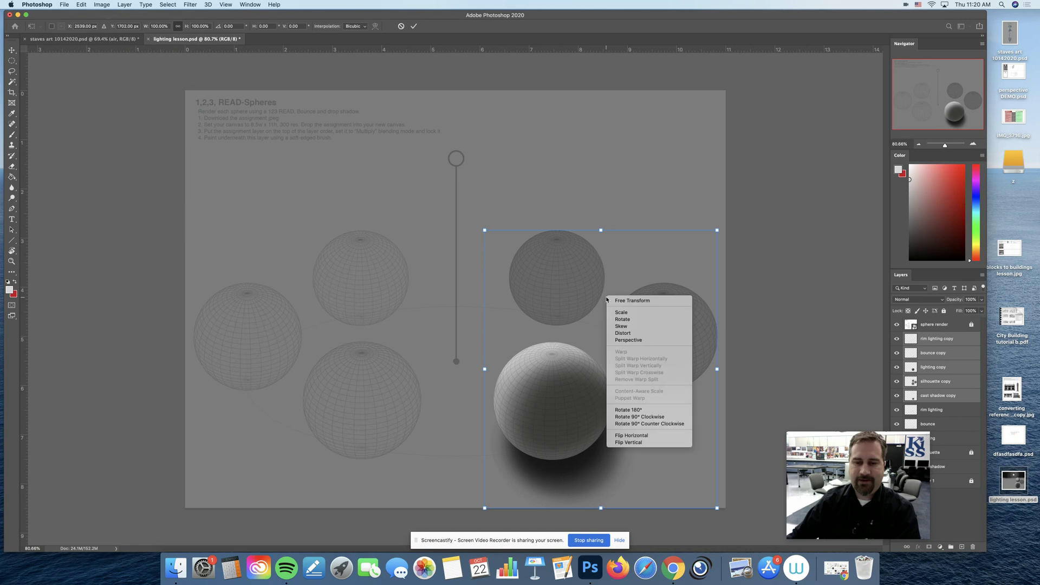
pyautogui.click(645, 438)
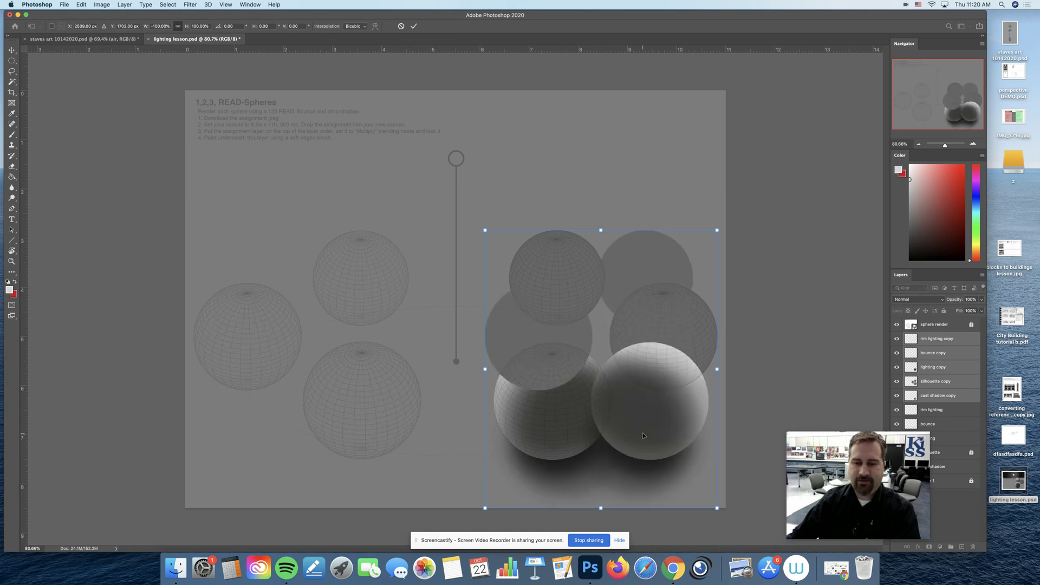
# Move the mirrored copies over the left-hand group of spheres, aligned to the lower-left sphere, and apply the transform.
pyautogui.moveTo(618, 417); pyautogui.dragTo(364, 420)
pyautogui.moveTo(340, 417); pyautogui.dragTo(339, 414)
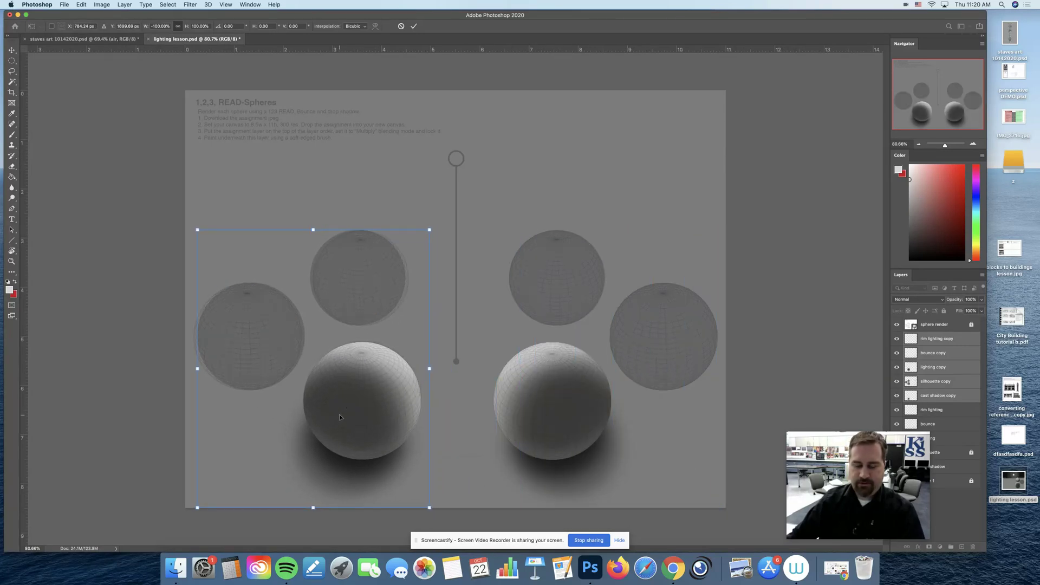
pyautogui.press('Return')
pyautogui.press('z')
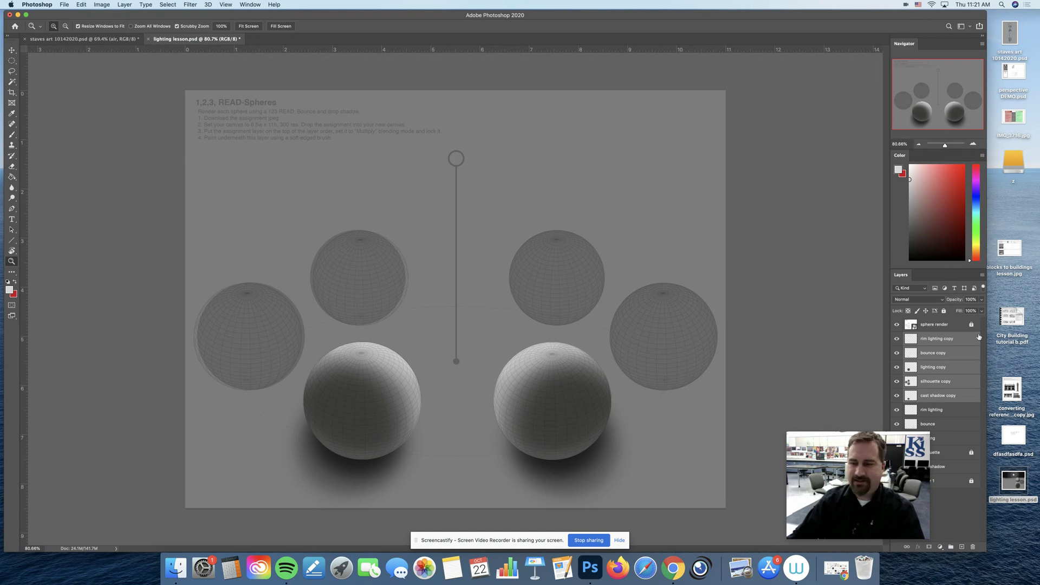
# Preview the mirrored spheres with the sphere render layer temporarily hidden, and delete the five copied layers.
pyautogui.click(897, 324)
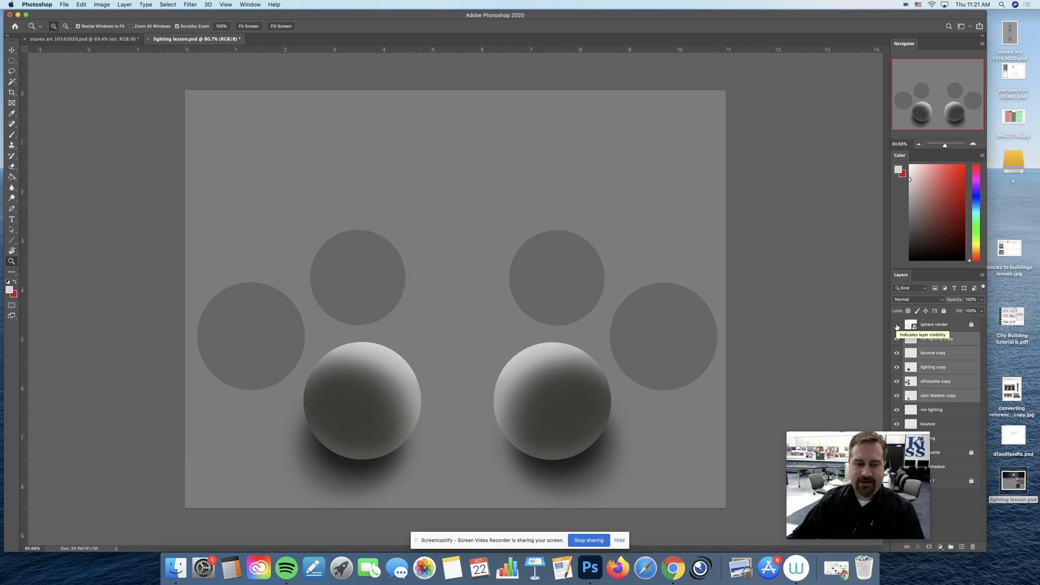
pyautogui.click(898, 325)
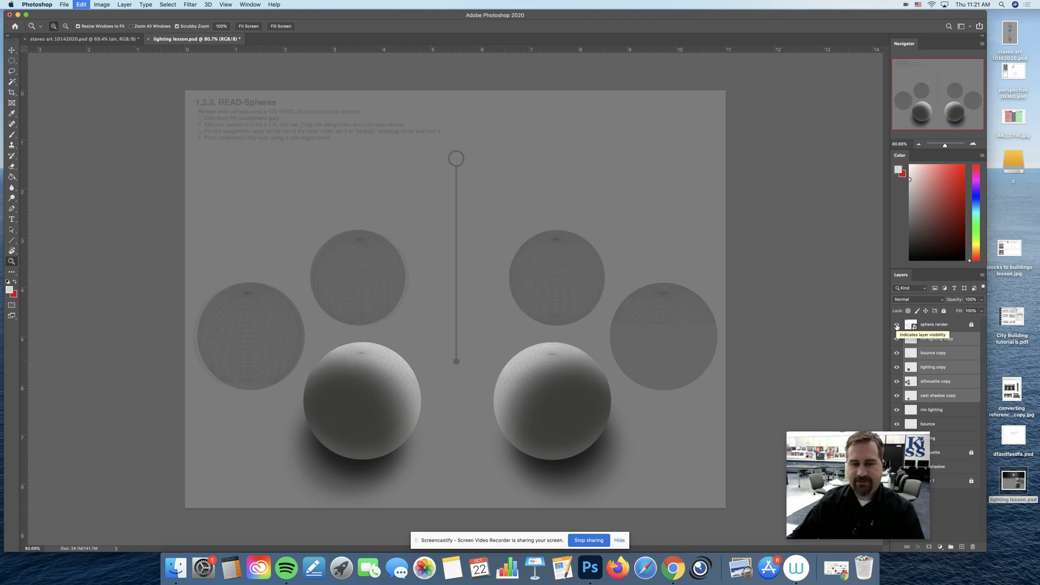
pyautogui.press('Delete')
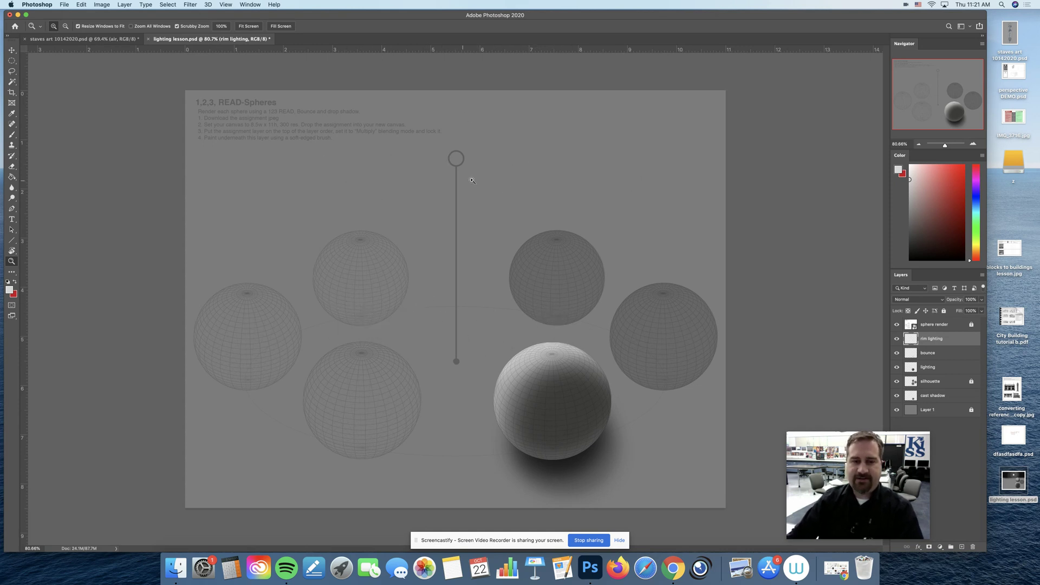
# Try grouping the layers from cast shadow up to rim lighting, undo the grouping, and make only rim lighting active.
pyautogui.click(955, 393)
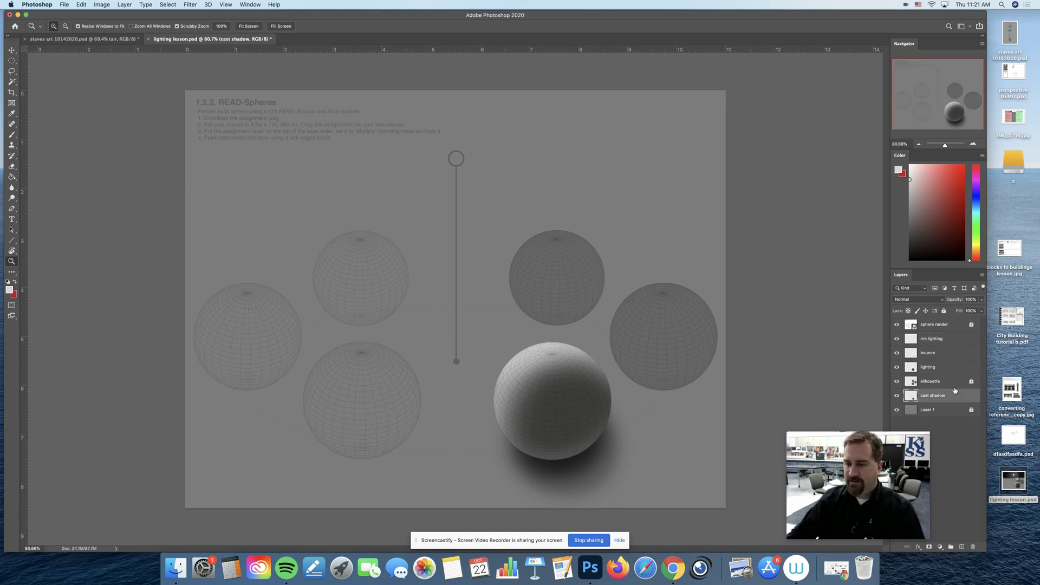
pyautogui.keyDown('shift'); pyautogui.click(946, 340); pyautogui.keyUp('shift')
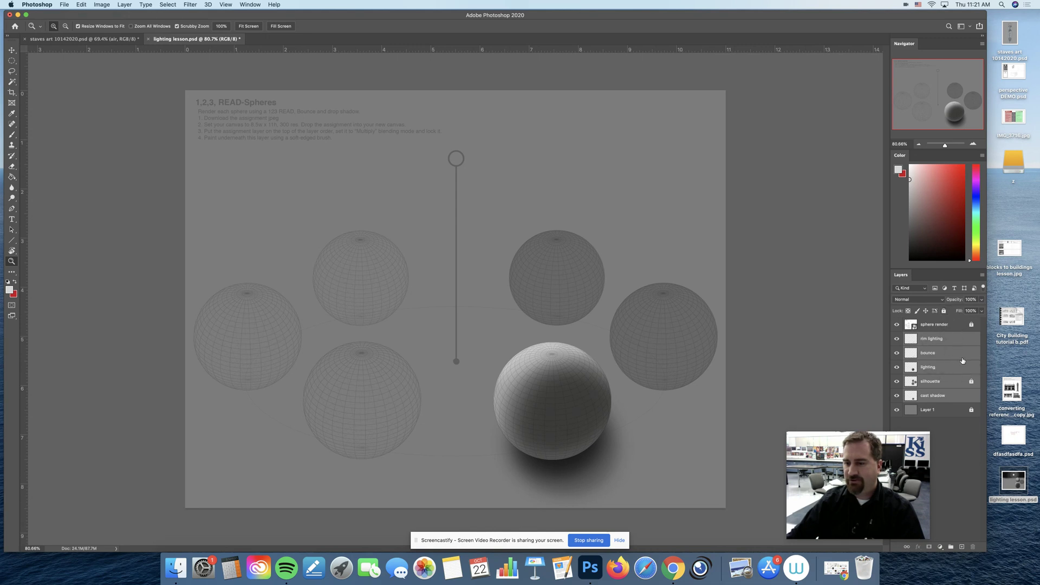
pyautogui.click(951, 547)
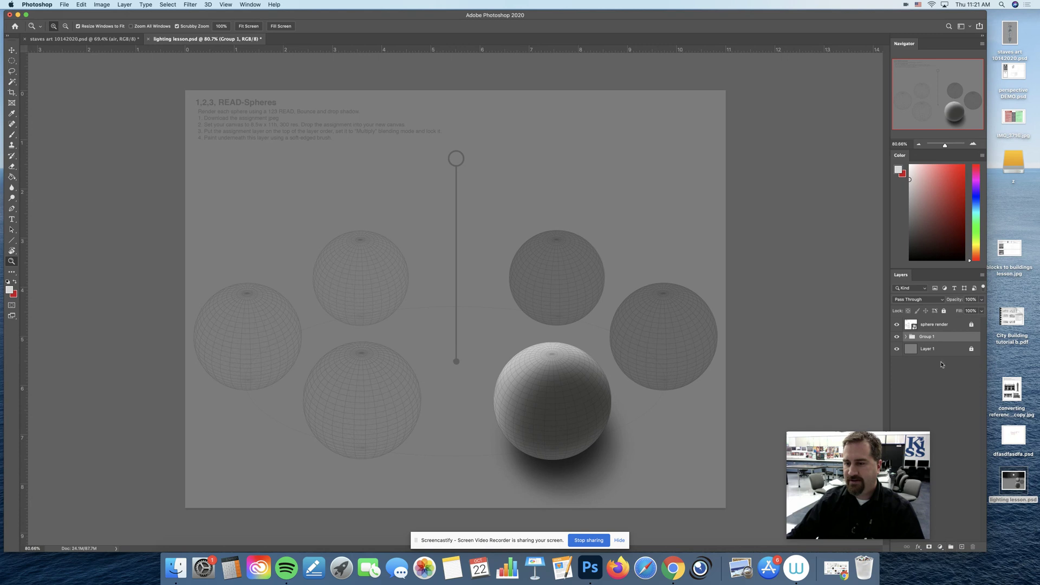
pyautogui.click(905, 337)
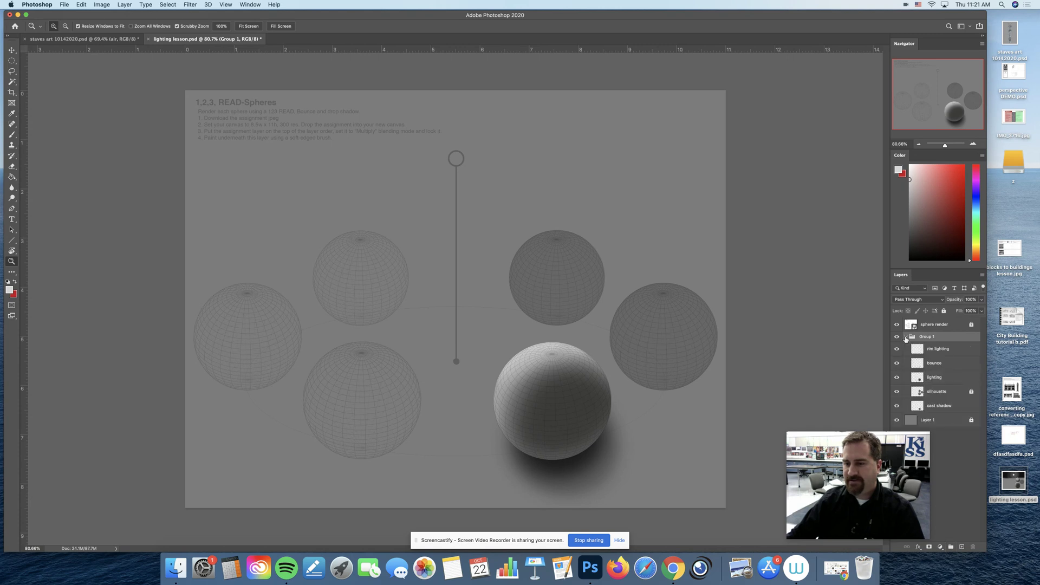
pyautogui.click(905, 336)
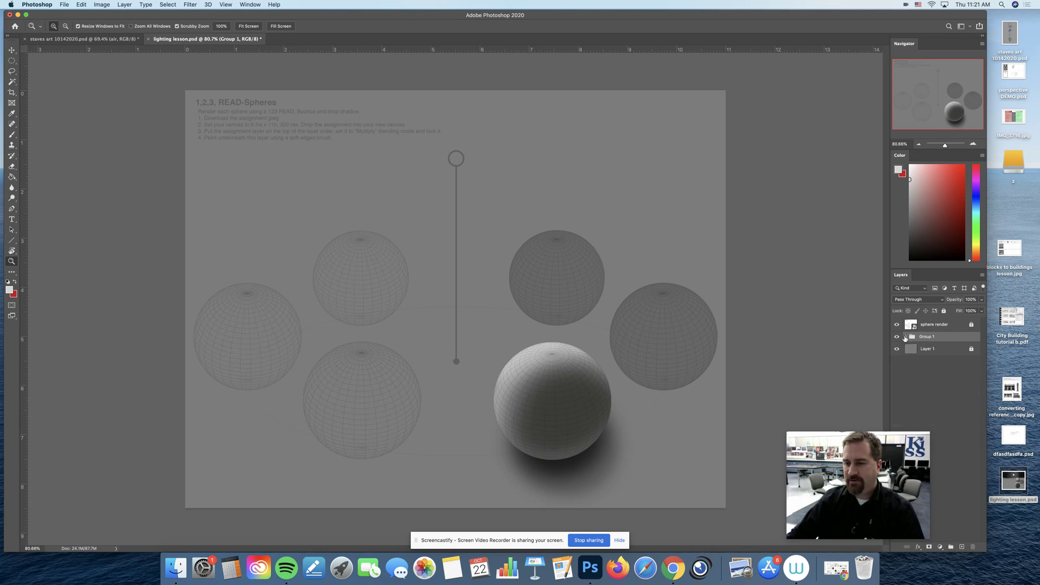
pyautogui.click(905, 337)
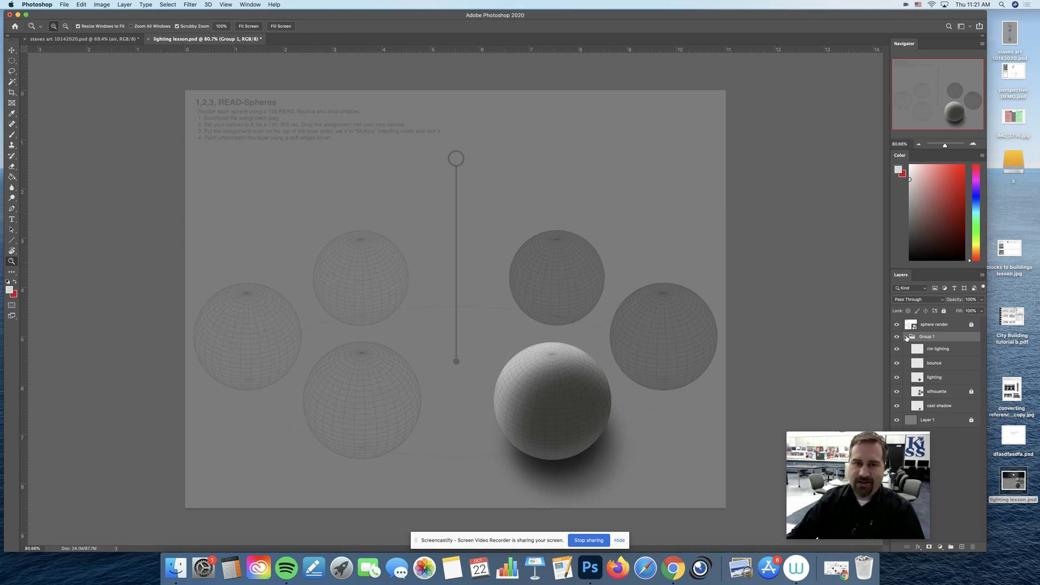
pyautogui.press('super+z')
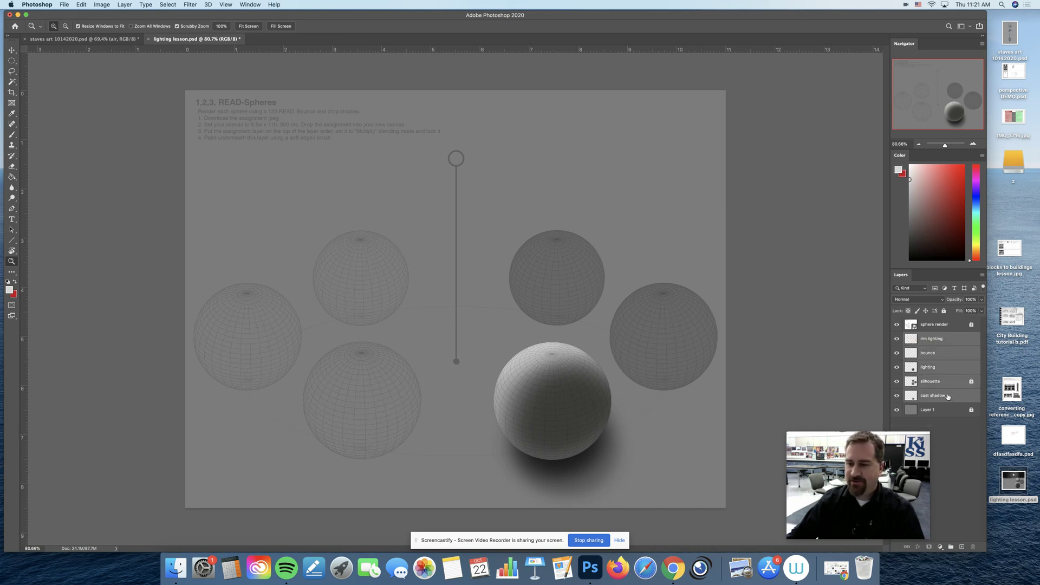
pyautogui.click(946, 396)
pyautogui.click(946, 342)
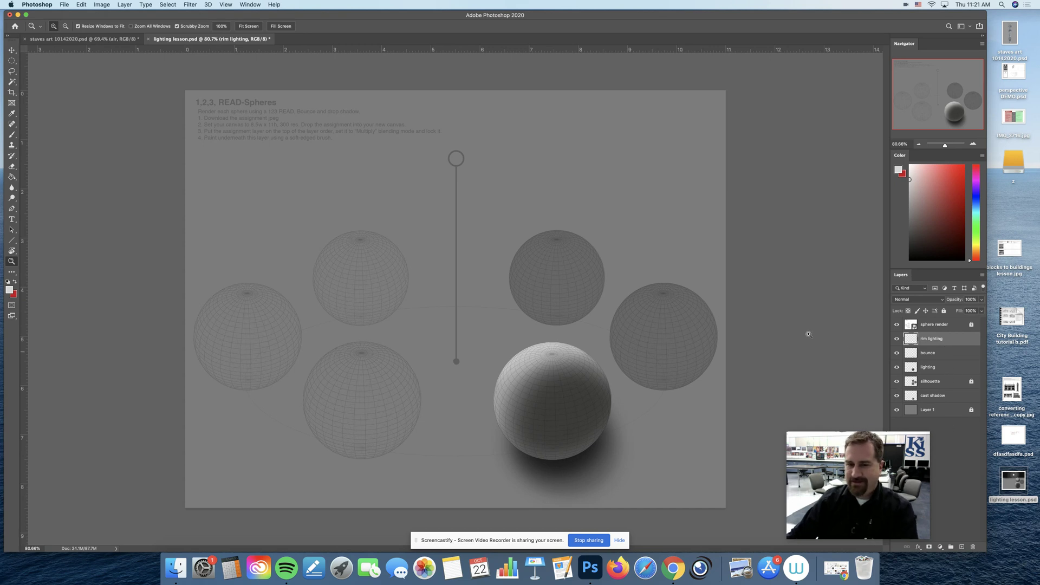
# Set up the Brush tool with a near-black foreground color and the Hard Round brush.
pyautogui.moveTo(933, 239); pyautogui.dragTo(895, 248)
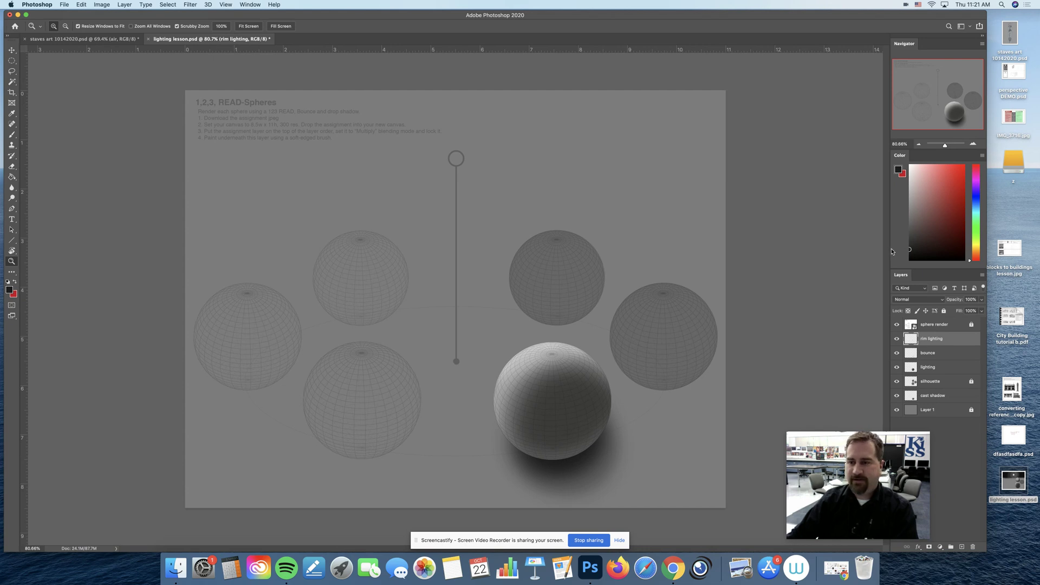
pyautogui.press('b')
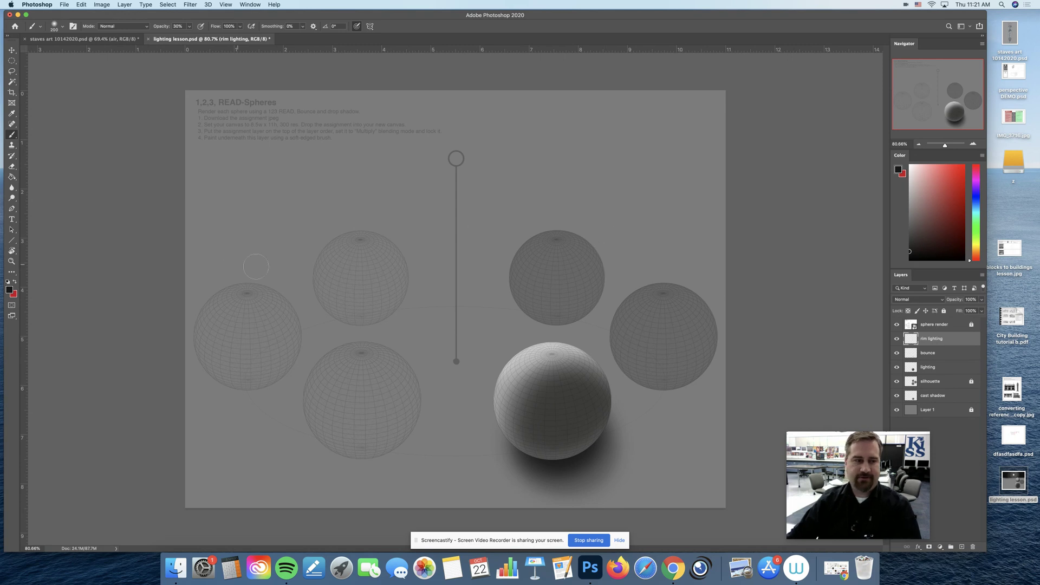
pyautogui.rightClick(731, 233)
pyautogui.rightClick(621, 136)
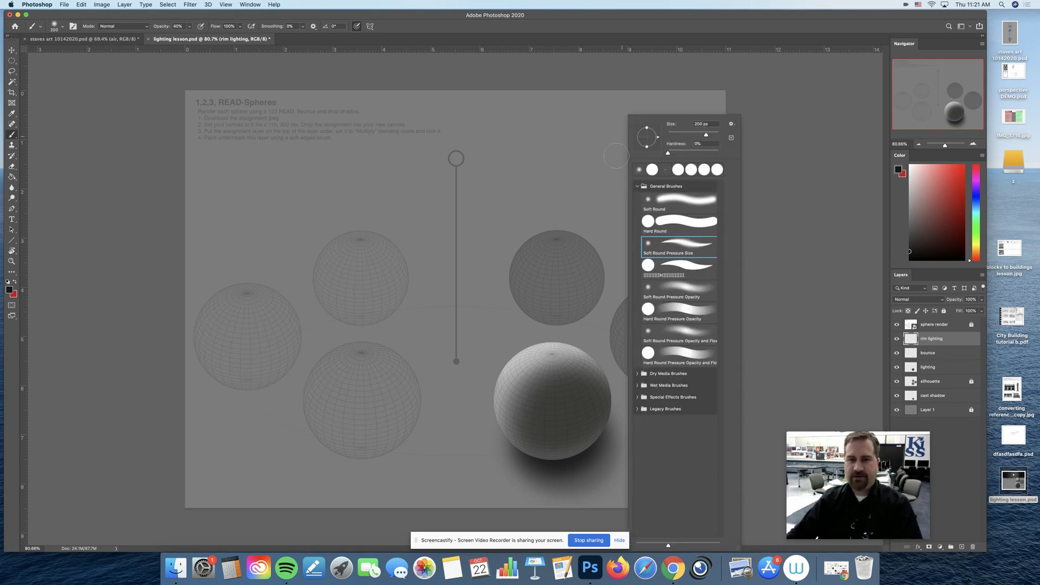
pyautogui.doubleClick(673, 227)
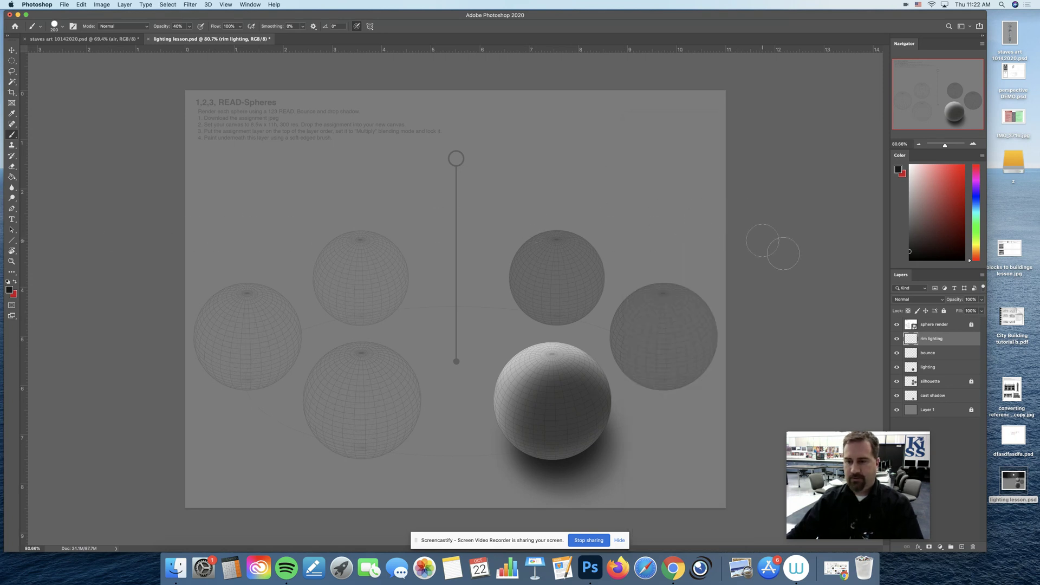
# Add a new layer directly above Layer 1 and name it sky.
pyautogui.click(947, 410)
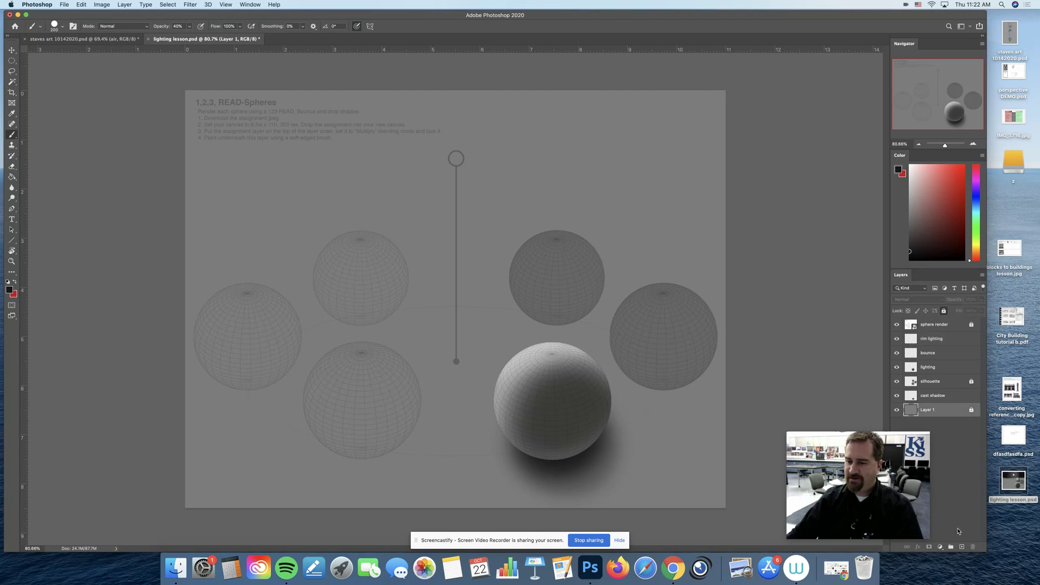
pyautogui.click(962, 547)
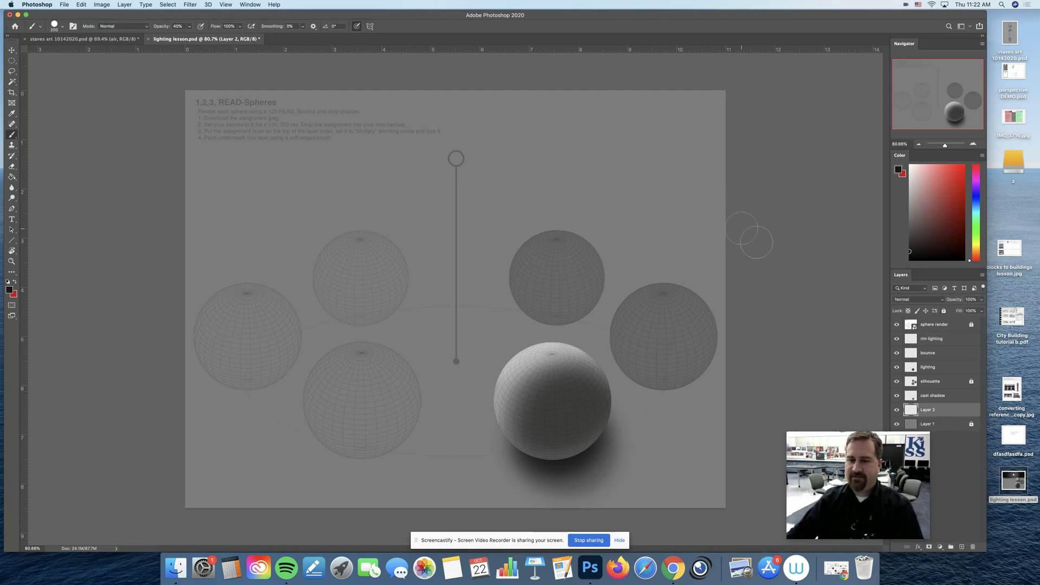
pyautogui.write('sky')
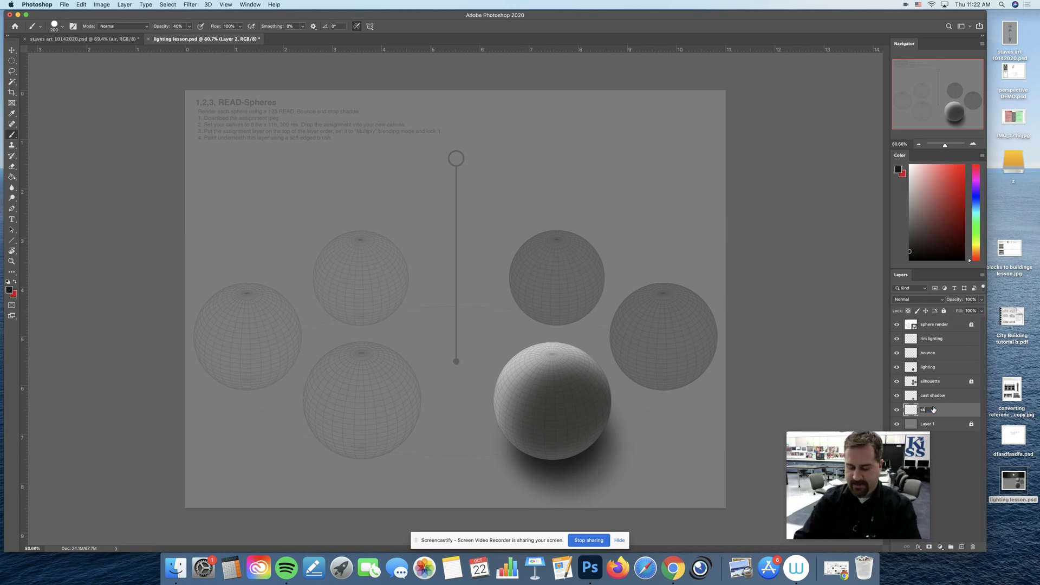
pyautogui.press('Return')
# Fill the sky layer near-black above a straight horizon crossing the tops of the back spheres, using 100% brush opacity.
pyautogui.moveTo(709, 231); pyautogui.dragTo(262, 231)
pyautogui.press('super+z')
pyautogui.press('0')
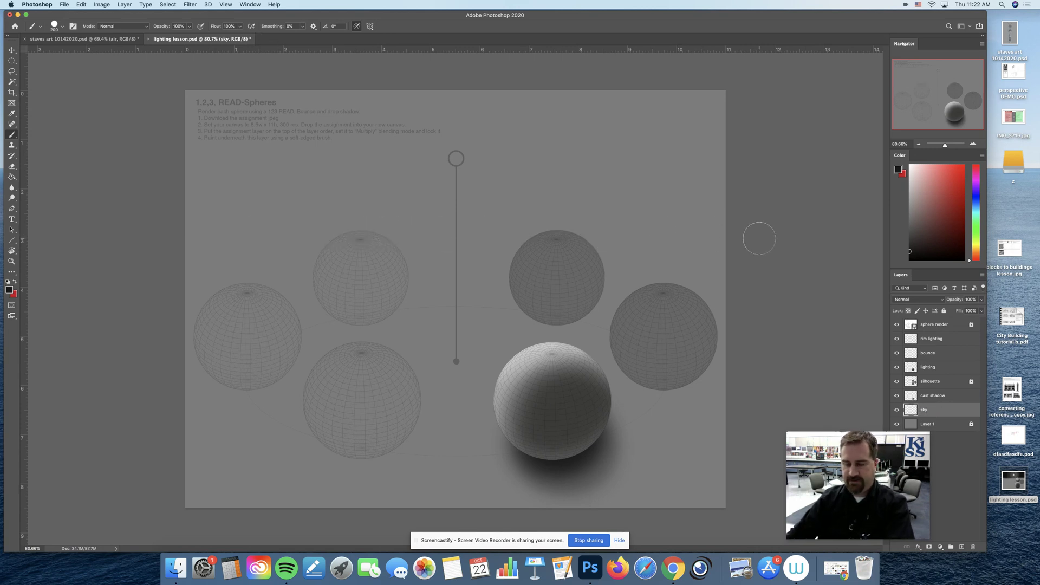
pyautogui.moveTo(743, 244); pyautogui.dragTo(195, 244)
pyautogui.moveTo(543, 239)
pyautogui.mouseDown()
pyautogui.moveTo(192, 230)
pyautogui.moveTo(114, 214)
pyautogui.moveTo(745, 221)
pyautogui.moveTo(714, 219)
pyautogui.moveTo(736, 208)
pyautogui.moveTo(358, 210)
pyautogui.moveTo(134, 193)
pyautogui.moveTo(397, 193)
pyautogui.mouseUp()
pyautogui.press('super+z')
pyautogui.moveTo(739, 230)
pyautogui.mouseDown()
pyautogui.moveTo(144, 218)
pyautogui.moveTo(209, 221)
pyautogui.moveTo(218, 205)
pyautogui.moveTo(699, 209)
pyautogui.moveTo(748, 186)
pyautogui.moveTo(158, 181)
pyautogui.moveTo(434, 165)
pyautogui.moveTo(579, 173)
pyautogui.moveTo(608, 146)
pyautogui.moveTo(65, 132)
pyautogui.moveTo(157, 117)
pyautogui.moveTo(139, 98)
pyautogui.moveTo(432, 98)
pyautogui.moveTo(476, 139)
pyautogui.moveTo(332, 130)
pyautogui.mouseUp()
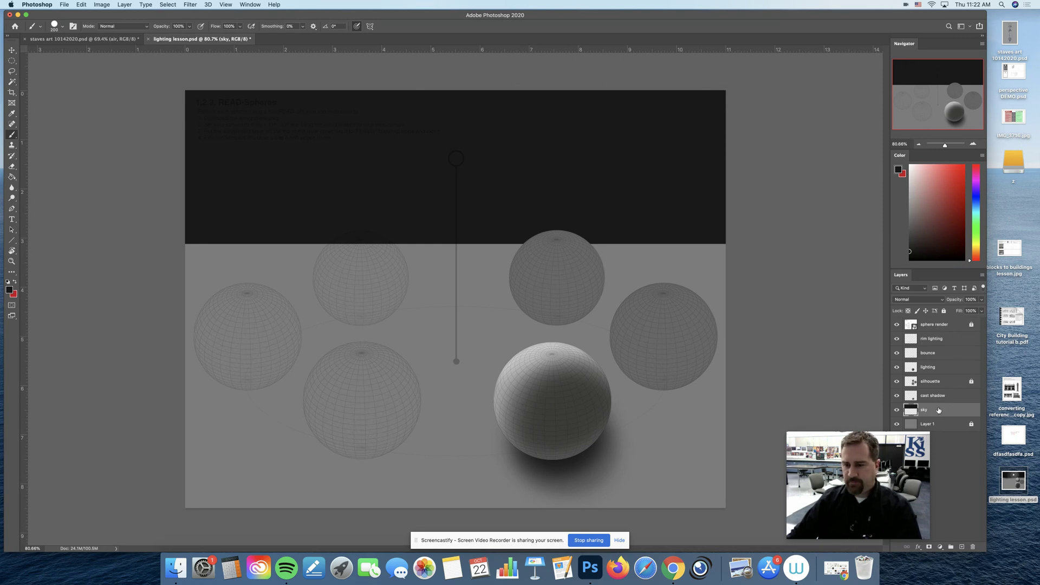
# Add a new layer named ground directly below the sky layer.
pyautogui.click(962, 549)
pyautogui.moveTo(951, 411); pyautogui.dragTo(953, 426)
pyautogui.write('ground')
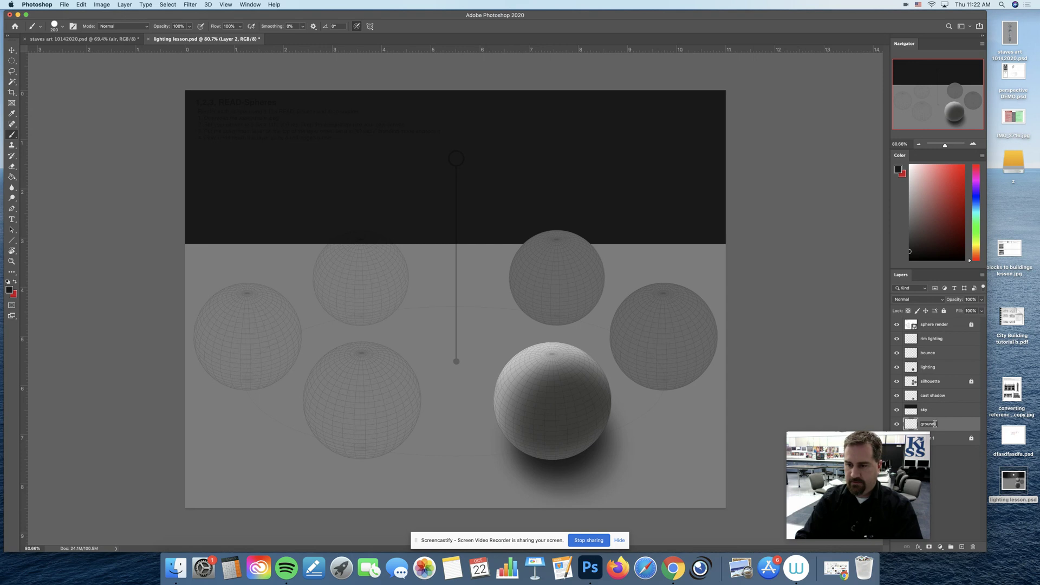
pyautogui.press('Return')
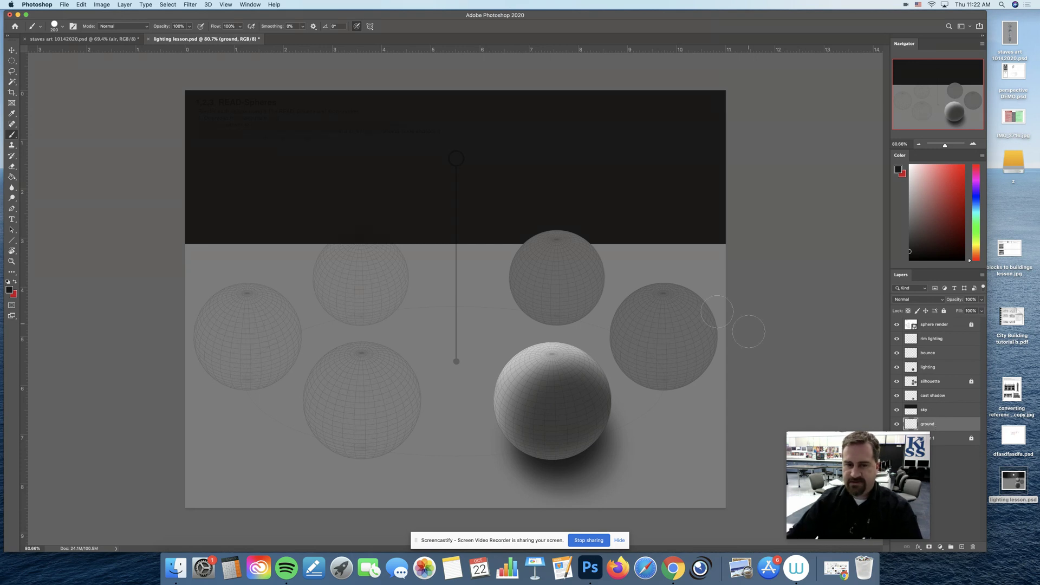
pyautogui.press('space')
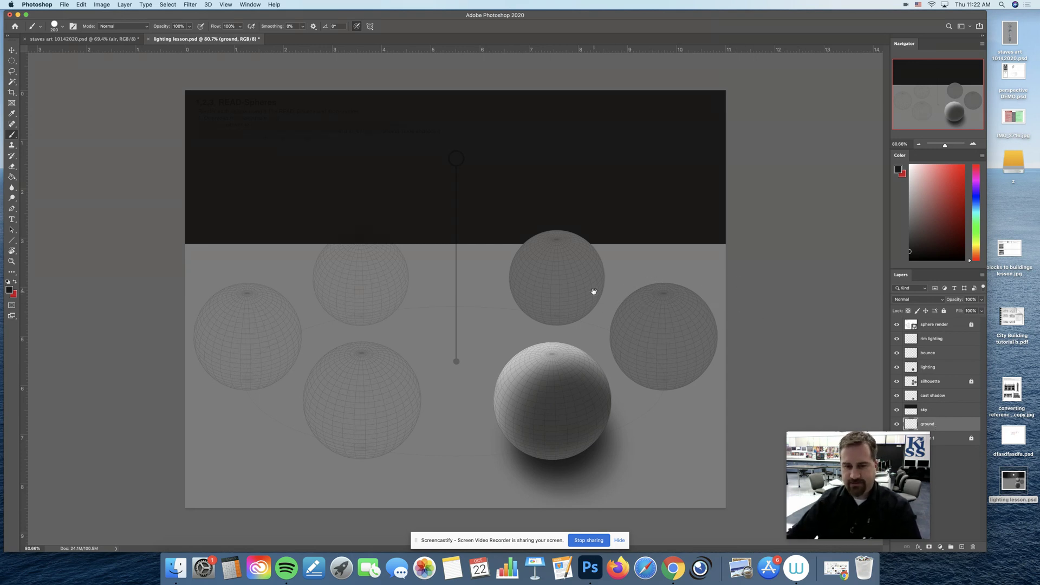
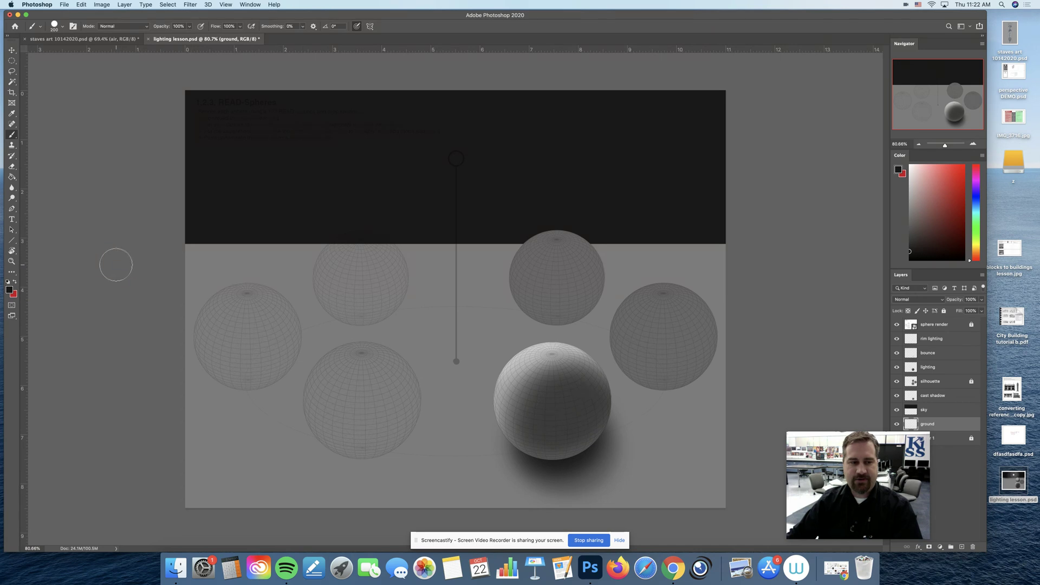
# Paint a light grey band along the horizon on the ground layer with a 600 px soft brush at 40% opacity.
pyautogui.keyDown('alt'); pyautogui.click(245, 267); pyautogui.keyUp('alt')
pyautogui.moveTo(918, 199); pyautogui.dragTo(905, 198)
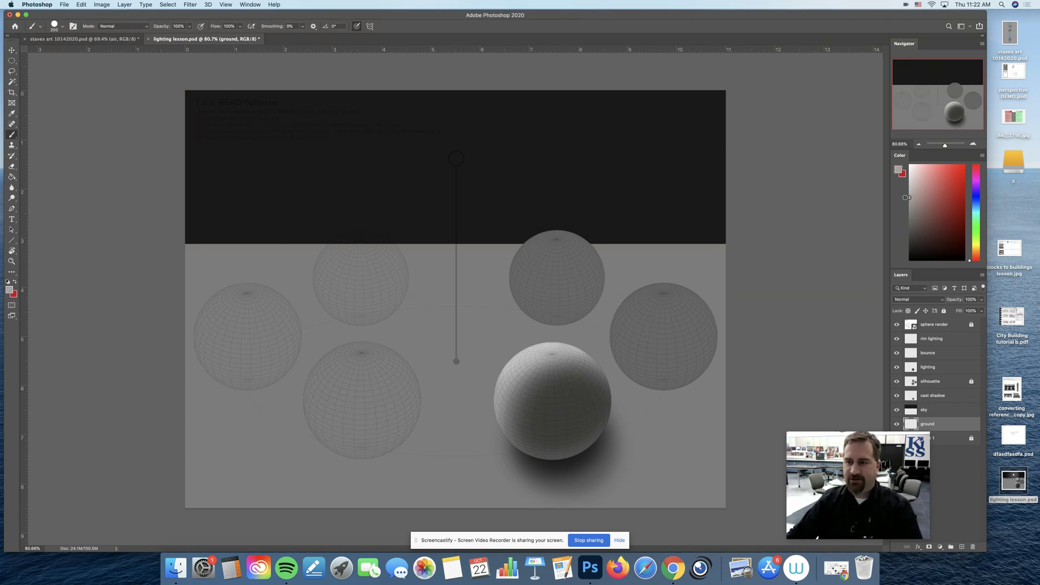
pyautogui.rightClick(669, 291)
pyautogui.doubleClick(717, 251)
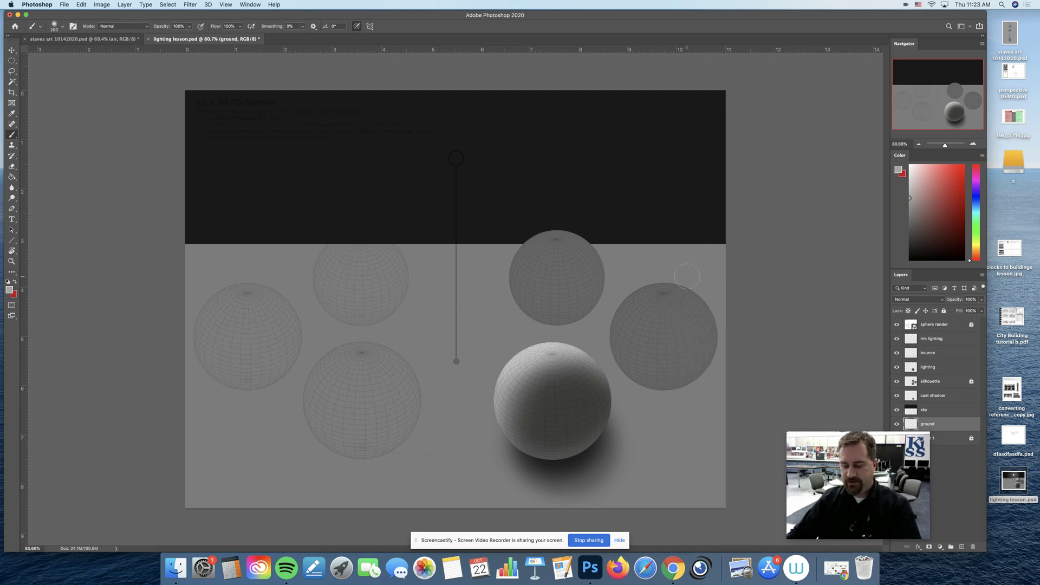
pyautogui.press('4')
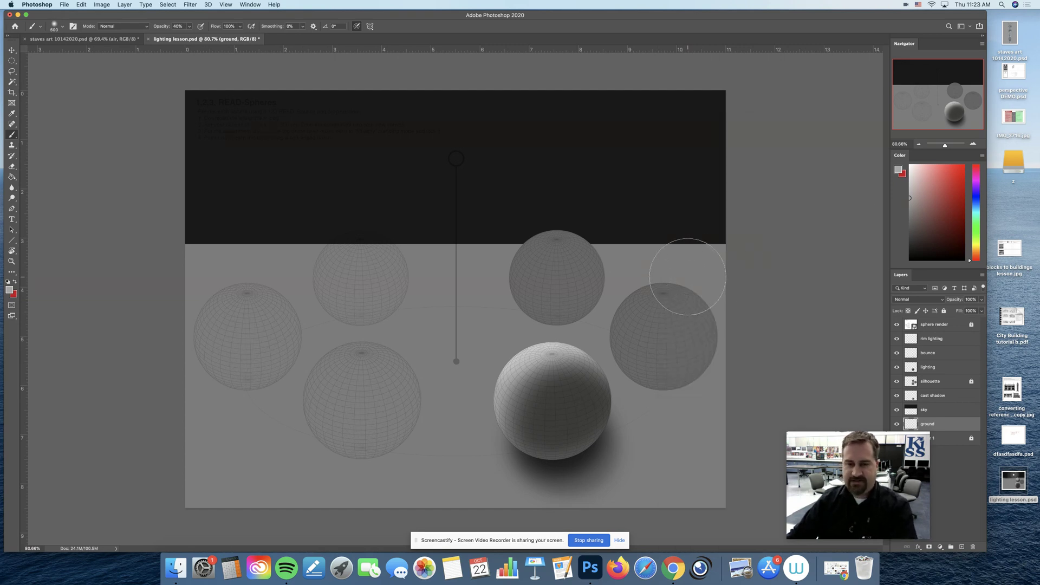
pyautogui.moveTo(768, 239); pyautogui.dragTo(332, 239)
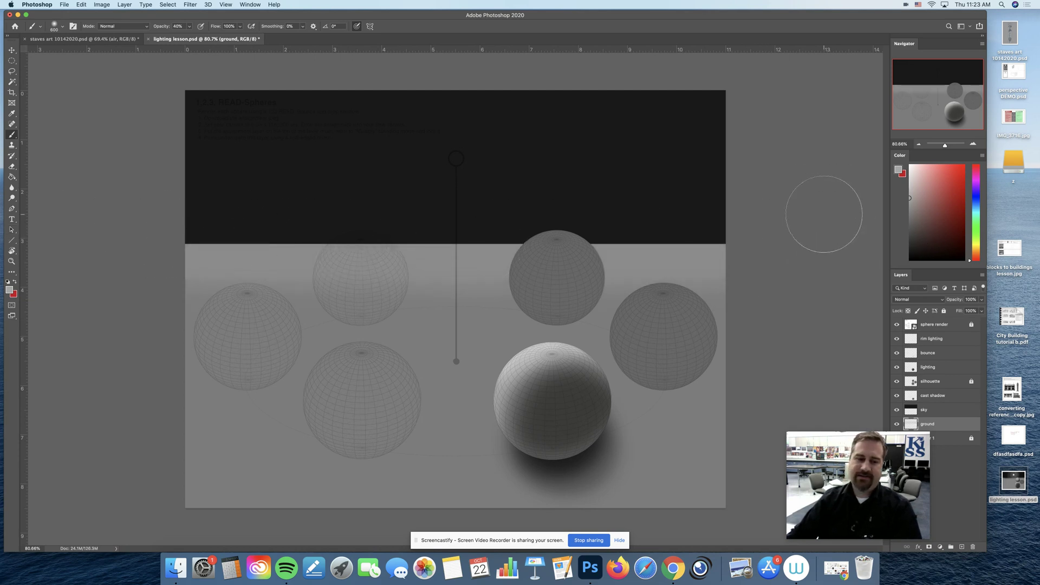
# Merge the sky and ground layers into a single layer.
pyautogui.click(959, 415)
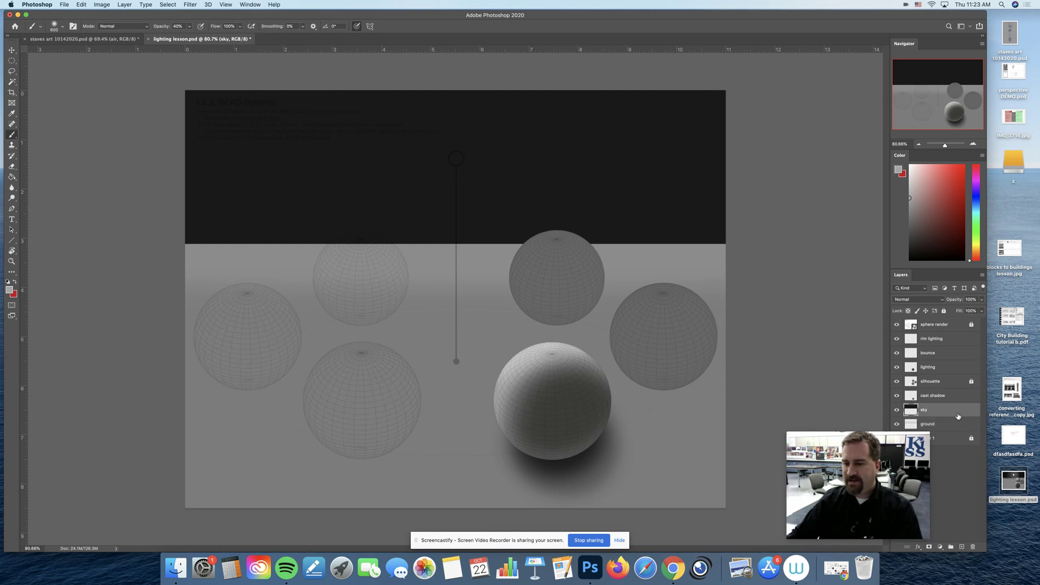
pyautogui.keyDown('shift'); pyautogui.click(958, 426); pyautogui.keyUp('shift')
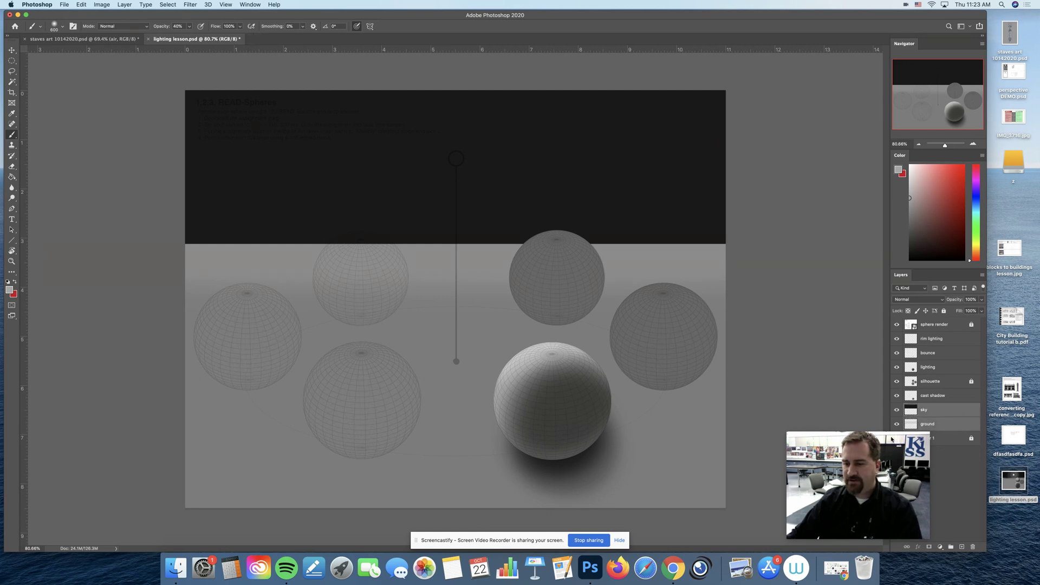
pyautogui.click(806, 433)
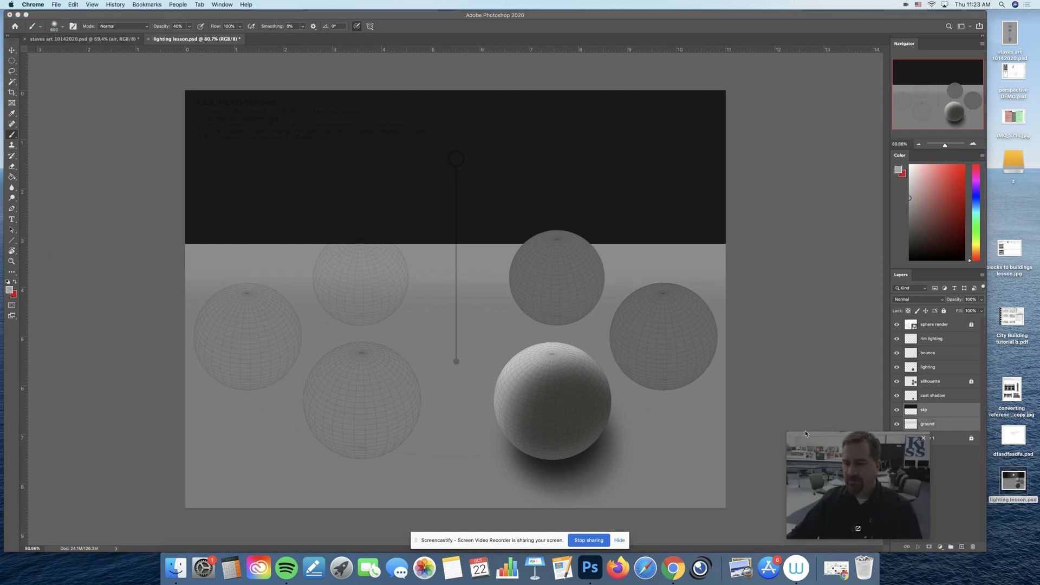
pyautogui.rightClick(946, 423)
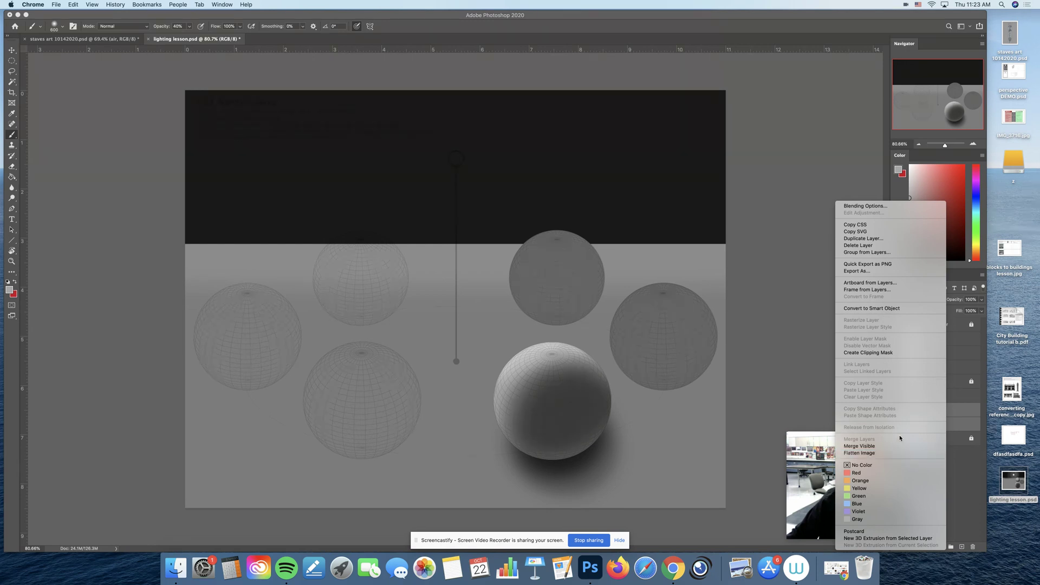
pyautogui.click(964, 415)
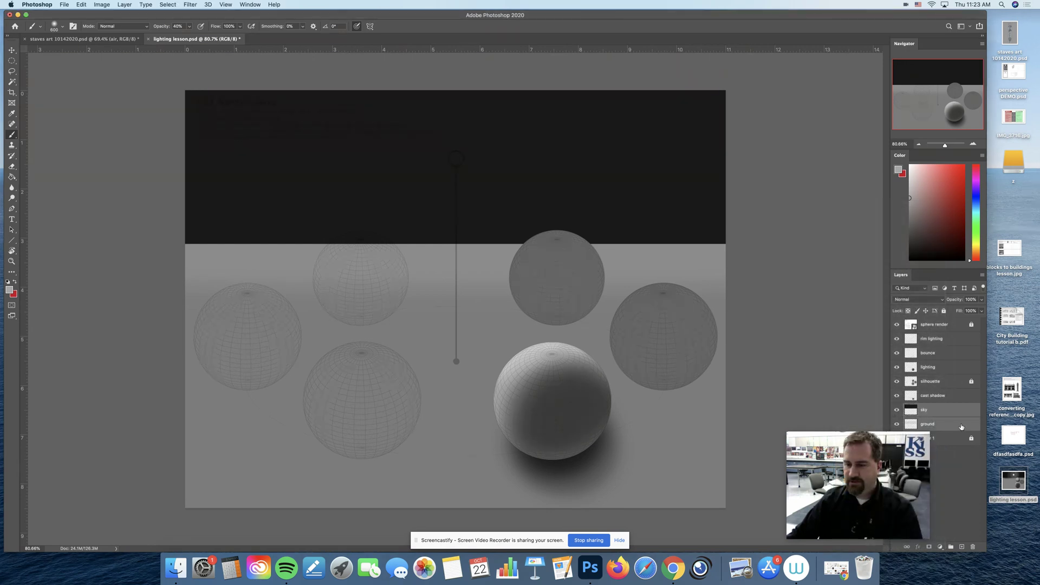
pyautogui.click(125, 5)
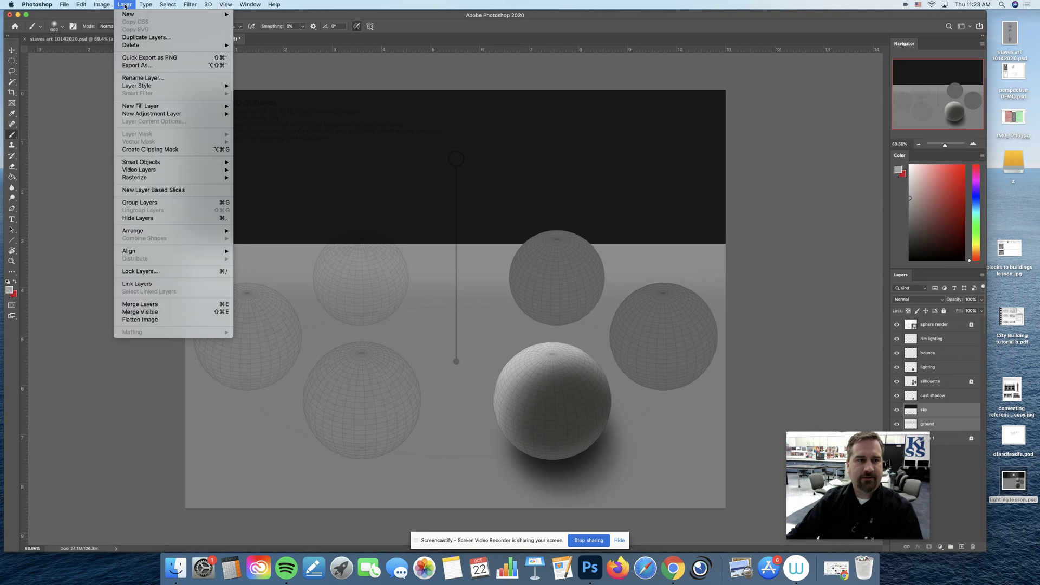
pyautogui.click(174, 307)
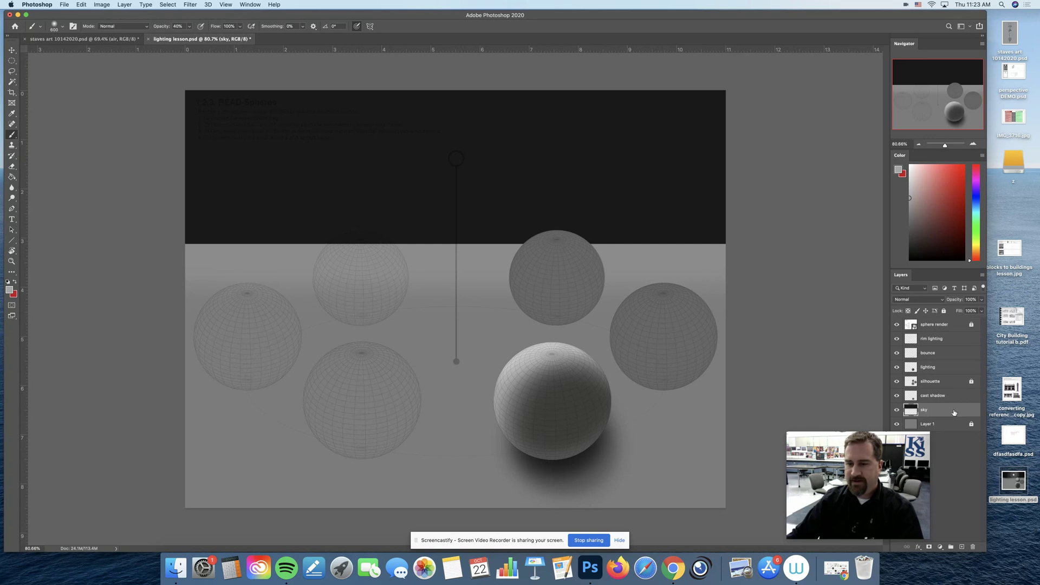
# Add a new layer directly above the sky layer and name it light source.
pyautogui.click(962, 547)
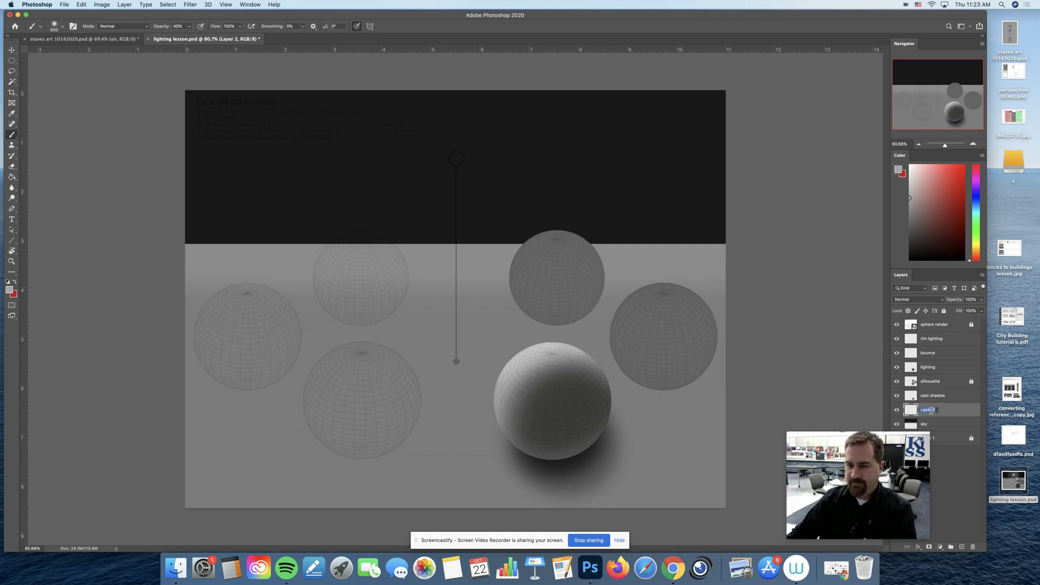
pyautogui.write('light source')
pyautogui.press('Return')
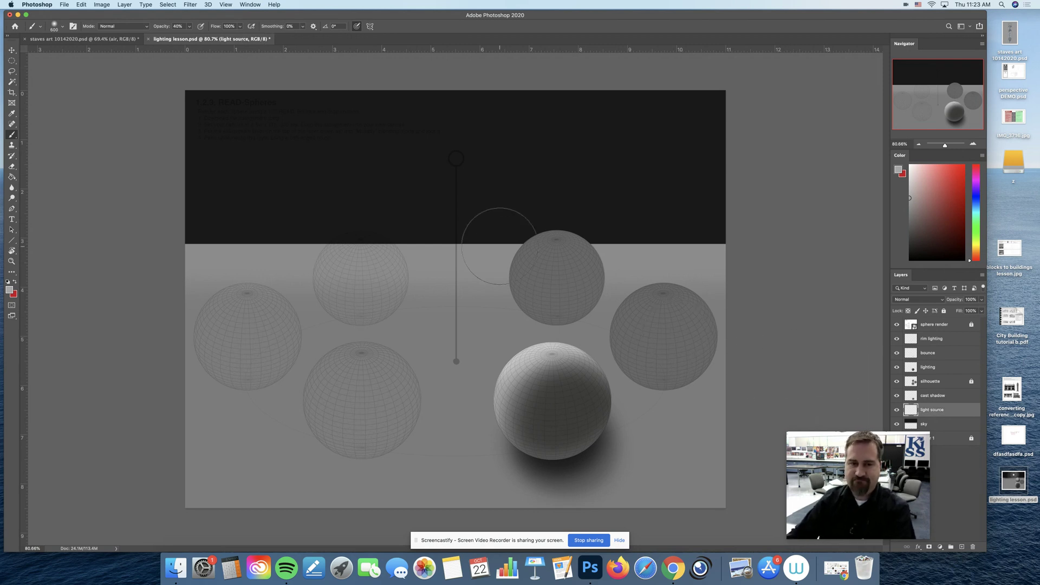
# Set the foreground color to white and choose the Soft Round Pressure Size brush at 700 px with 10% opacity.
pyautogui.press(']')
pyautogui.click(10, 292)
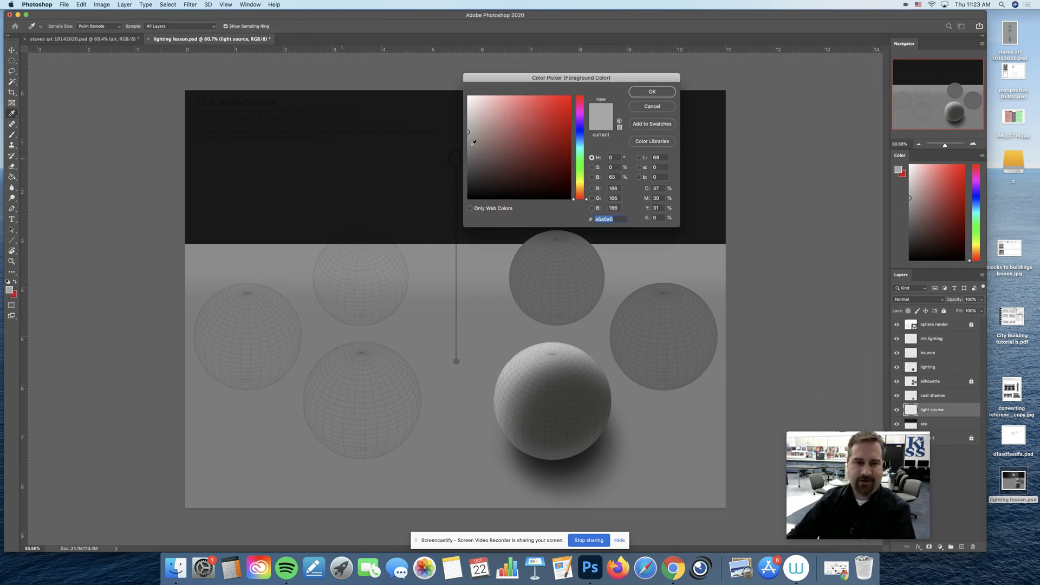
pyautogui.moveTo(540, 143); pyautogui.dragTo(430, 64)
pyautogui.click(664, 90)
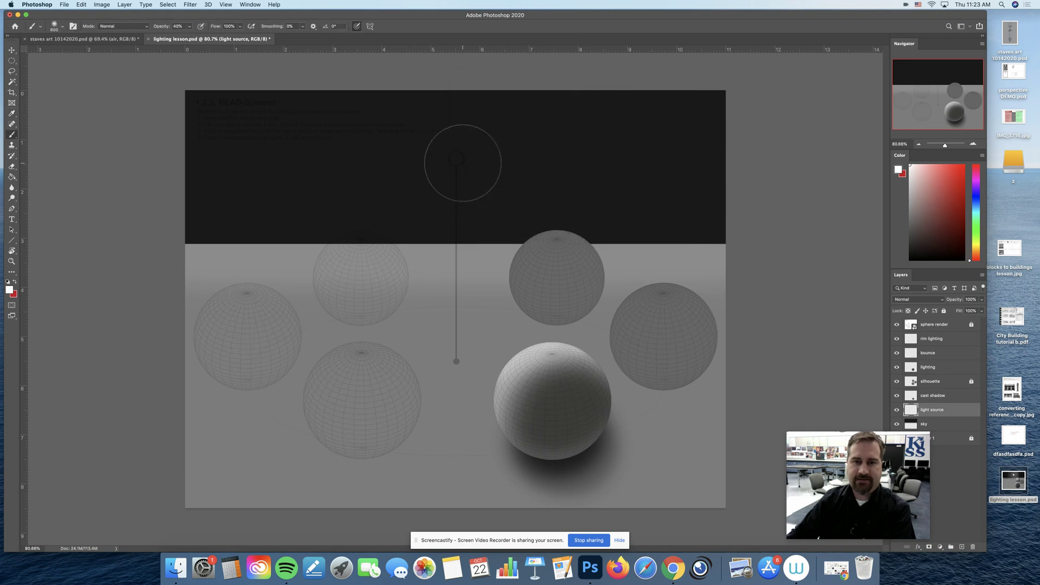
pyautogui.press(']')
pyautogui.rightClick(462, 157)
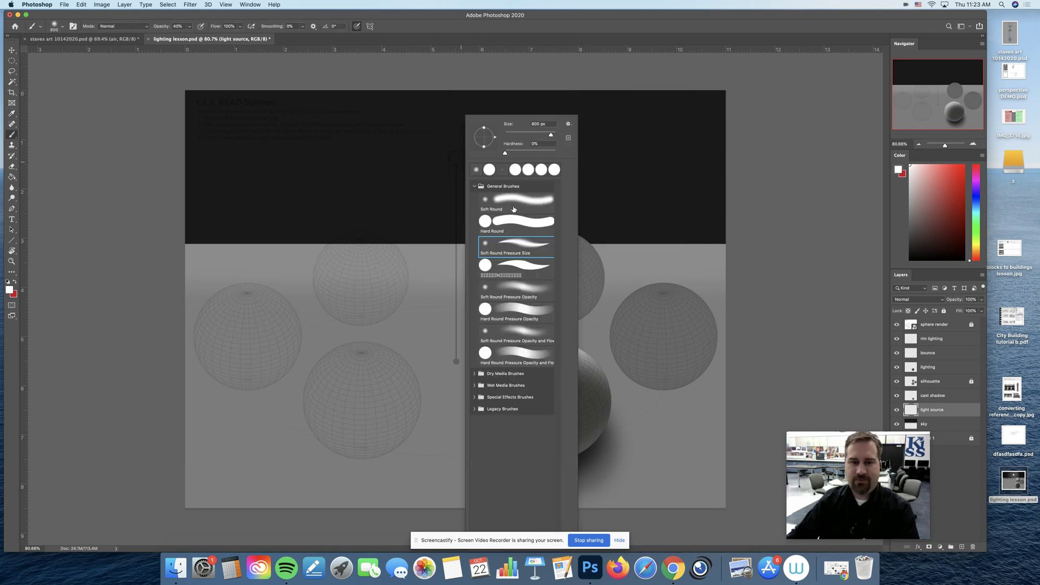
pyautogui.doubleClick(520, 252)
pyautogui.press('[')
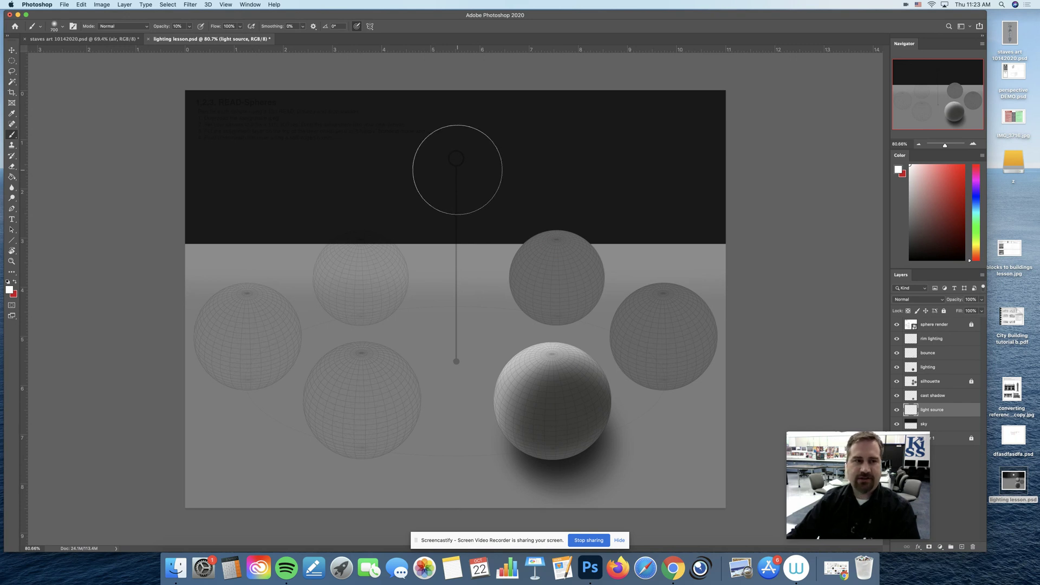
# Paint a wide, soft white glow around the light marker in the sky, building it up with progressively smaller brush sizes.
pyautogui.moveTo(455, 160)
pyautogui.mouseDown()
pyautogui.moveTo(462, 171)
pyautogui.moveTo(445, 165)
pyautogui.moveTo(458, 160)
pyautogui.mouseUp()
pyautogui.press('[')
pyautogui.press('[')
pyautogui.press('[')
pyautogui.press('[')
pyautogui.press('[')
pyautogui.press('[')
pyautogui.press('[')
pyautogui.press('[')
pyautogui.press(']')
pyautogui.press(']')
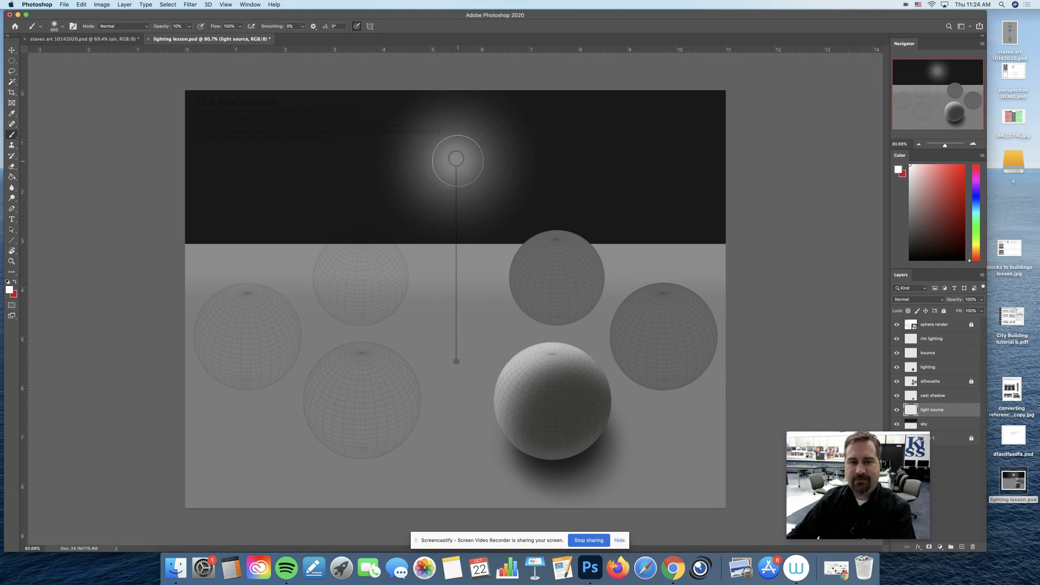
# Brighten the core of the glow at the light marker with smaller white dabs at 10% opacity.
pyautogui.press('[')
pyautogui.click(456, 161)
pyautogui.press('[')
pyautogui.press('[')
pyautogui.click(456, 159)
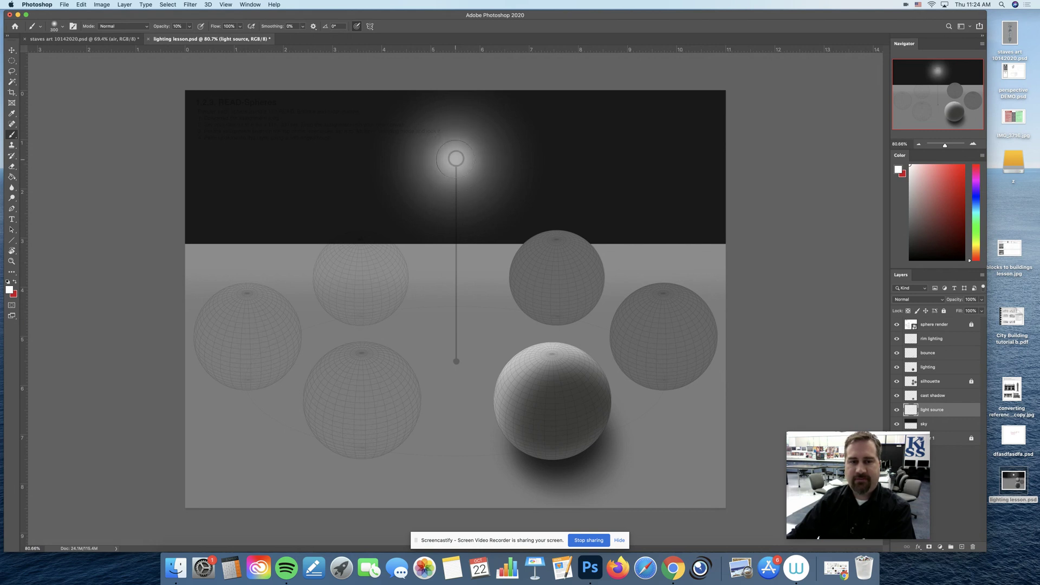
pyautogui.press(']')
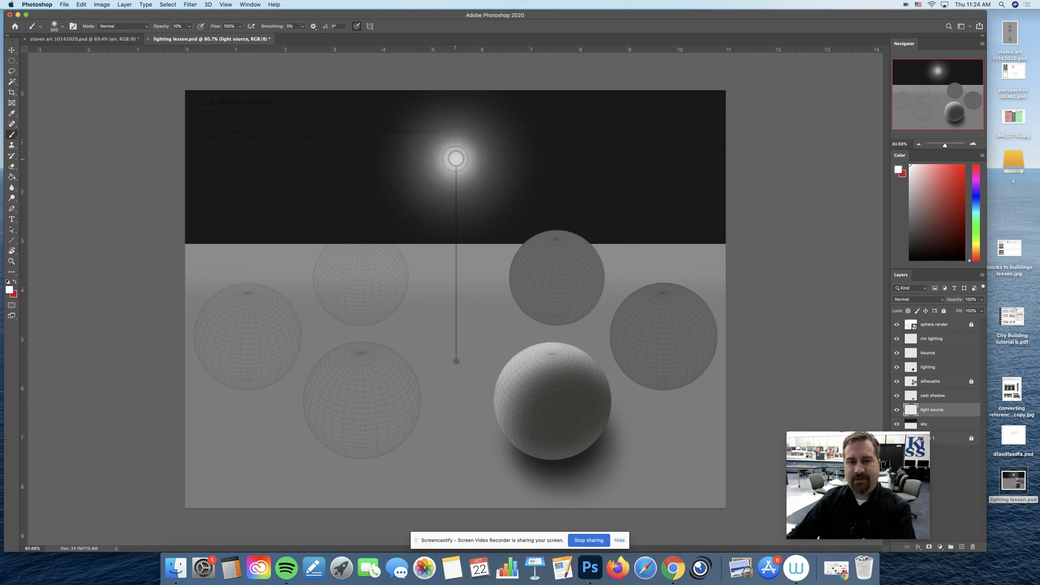
pyautogui.press(']')
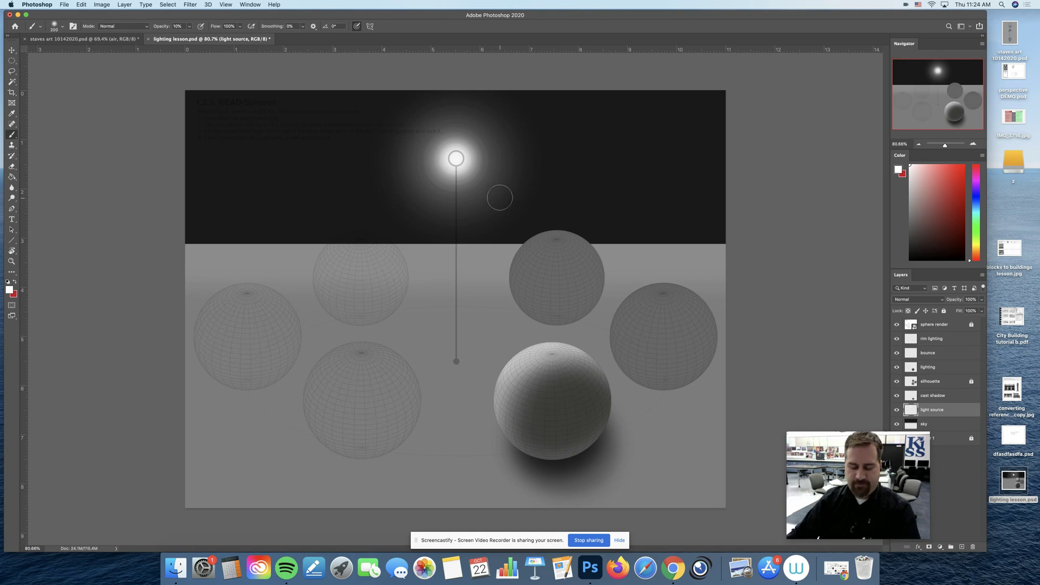
# Soften the falloff around the light source with grey sampled from the glow and a larger soft brush.
pyautogui.press('z')
pyautogui.moveTo(490, 195)
pyautogui.mouseDown()
pyautogui.moveTo(473, 192)
pyautogui.moveTo(500, 198)
pyautogui.mouseUp()
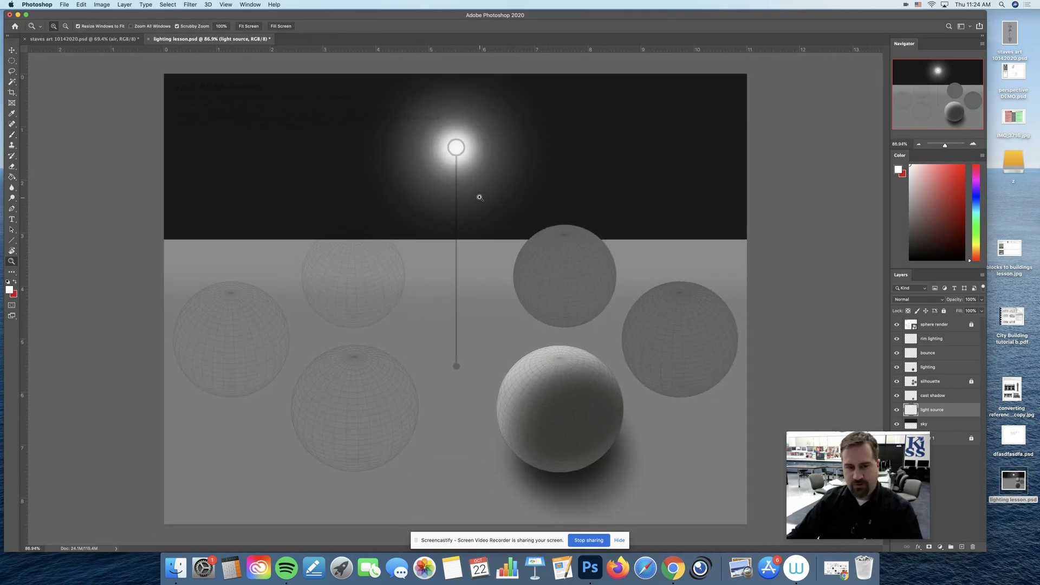
pyautogui.press('b')
pyautogui.keyDown('alt'); pyautogui.click(471, 168); pyautogui.keyUp('alt')
pyautogui.press(']')
pyautogui.press(']')
pyautogui.press(']')
pyautogui.press(']')
pyautogui.press(']')
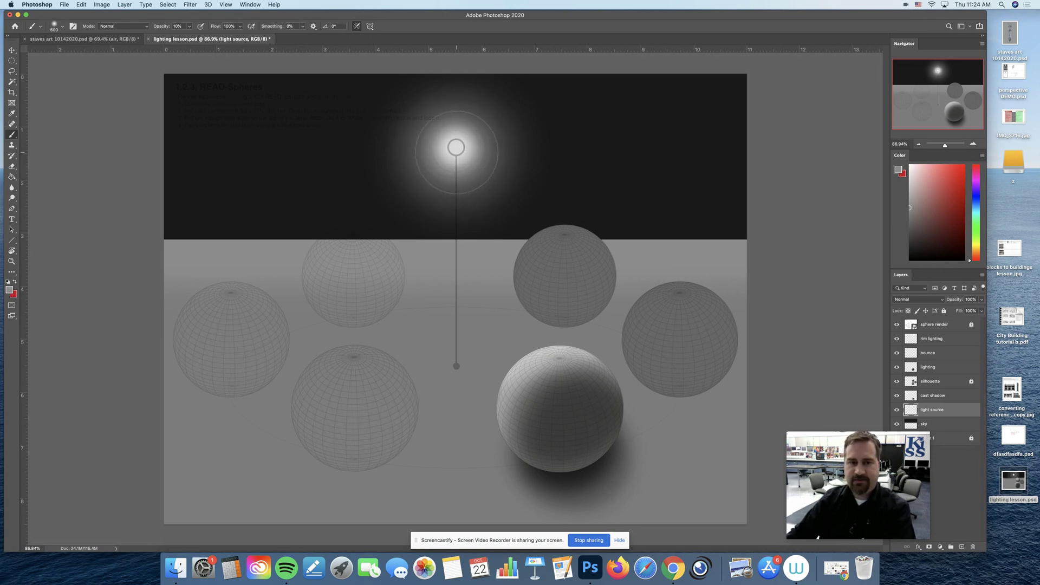
pyautogui.press('[')
pyautogui.press('[')
# Rebuild the bright center of the light source with a sampled near-white and pure white, using ever smaller soft brushes.
pyautogui.keyDown('alt'); pyautogui.click(456, 147); pyautogui.keyUp('alt')
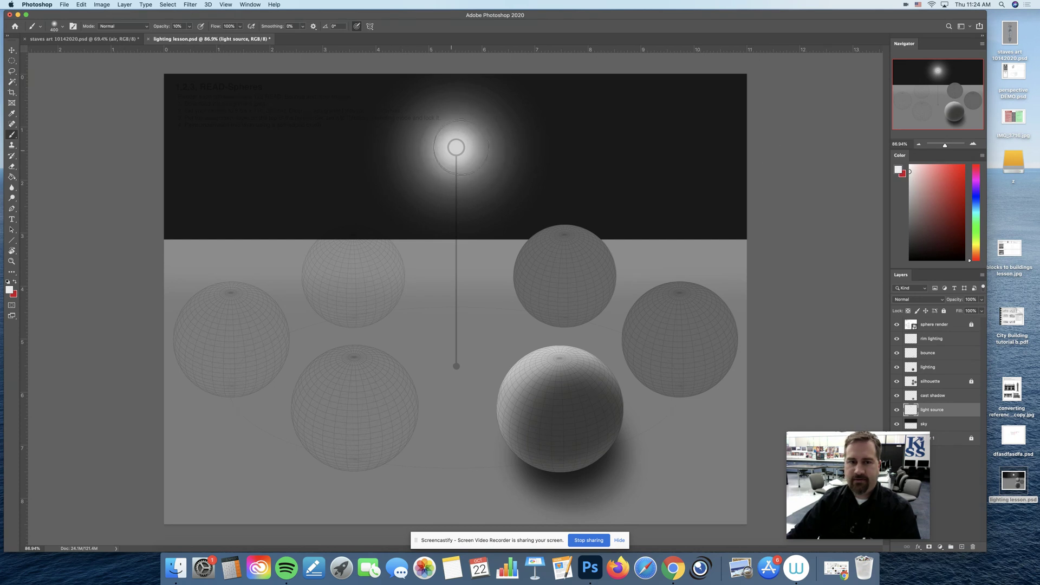
pyautogui.press('[')
pyautogui.press('[')
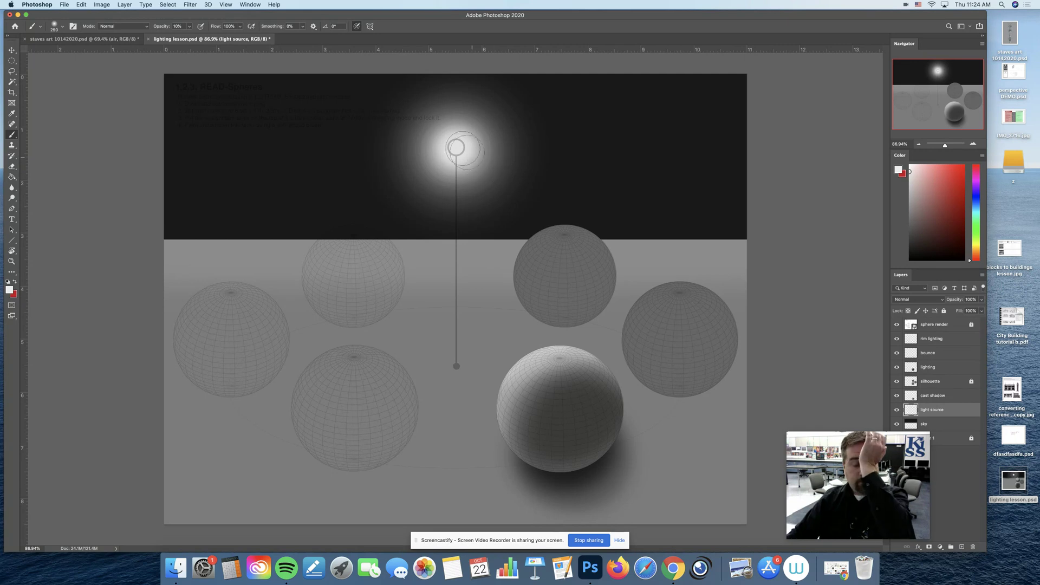
pyautogui.click(910, 165)
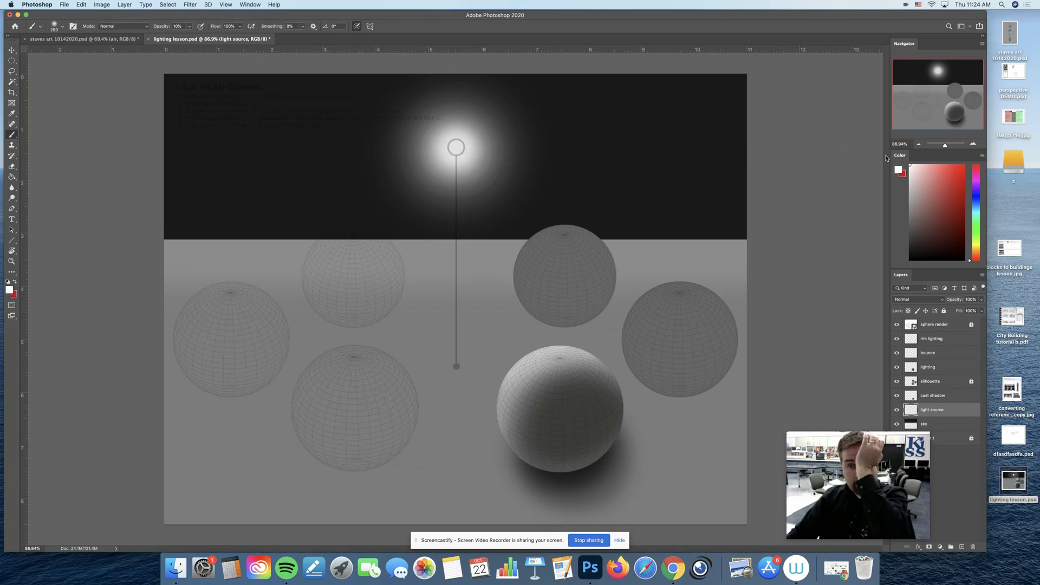
pyautogui.press('[')
pyautogui.press('[')
pyautogui.press('[')
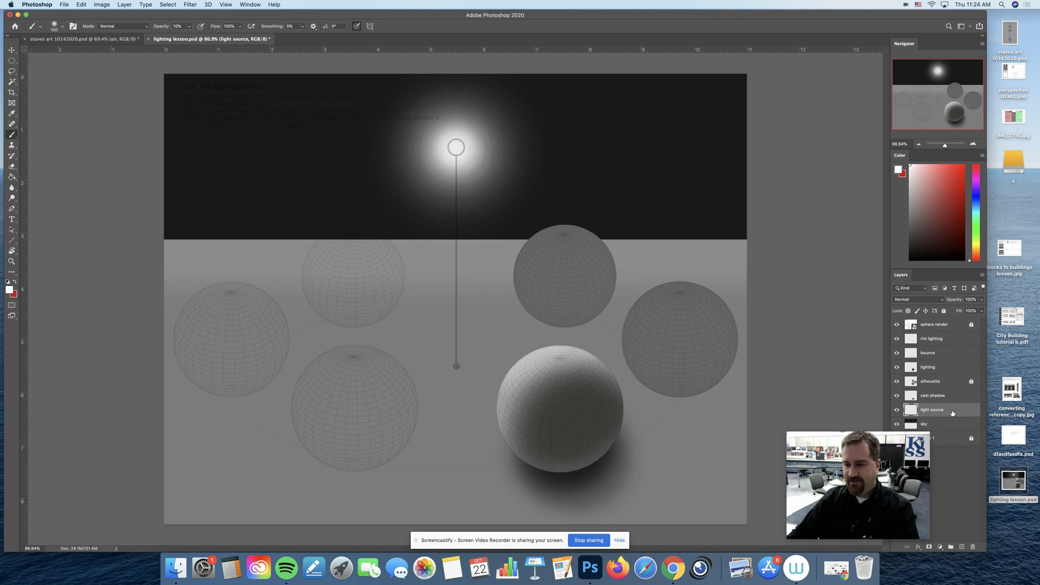
# Add a new layer directly below the light source layer and name it spotlight.
pyautogui.press('z')
pyautogui.moveTo(663, 413); pyautogui.dragTo(655, 416)
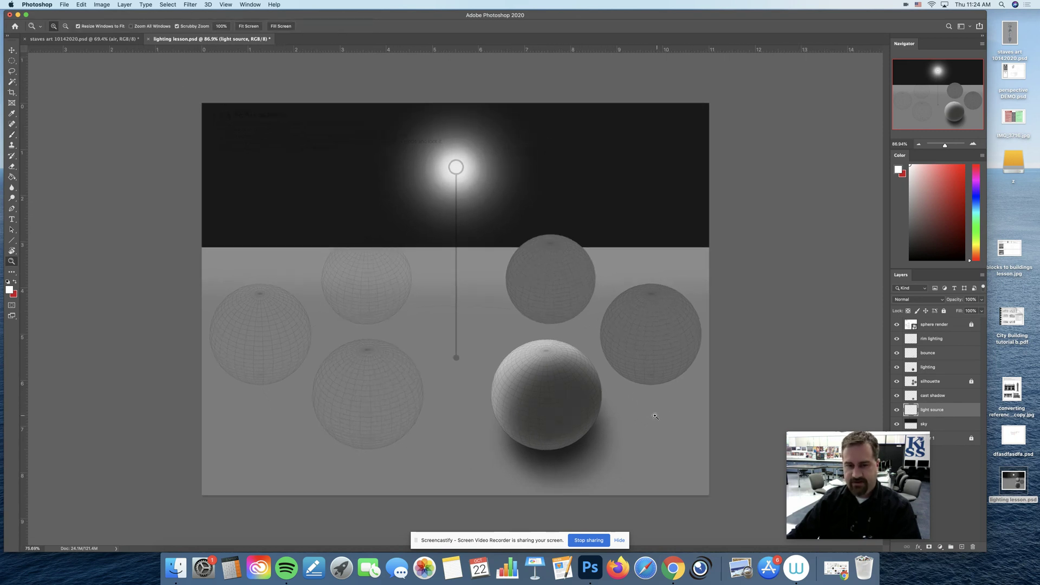
pyautogui.click(962, 547)
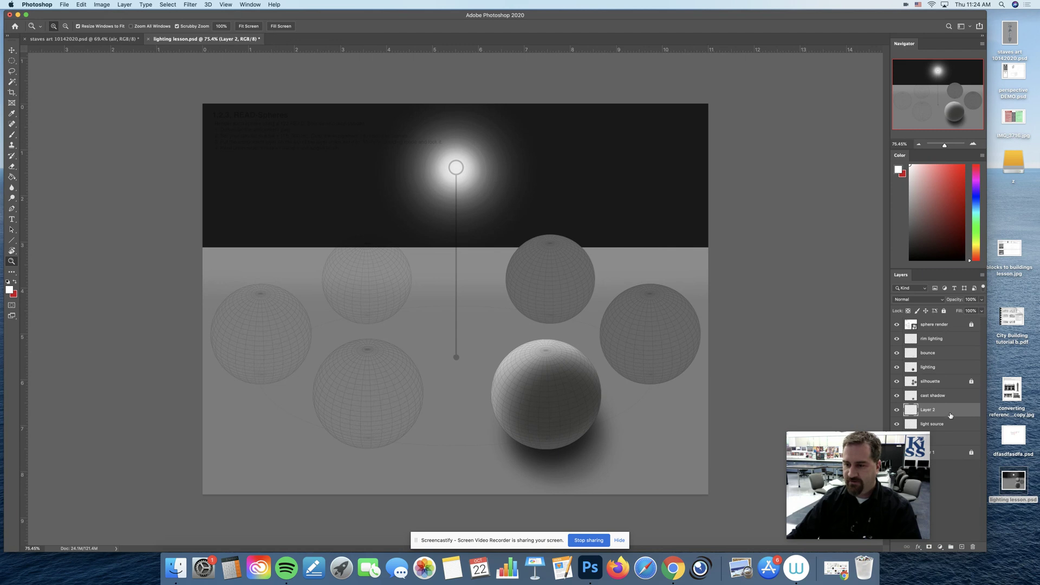
pyautogui.moveTo(950, 412); pyautogui.dragTo(927, 425)
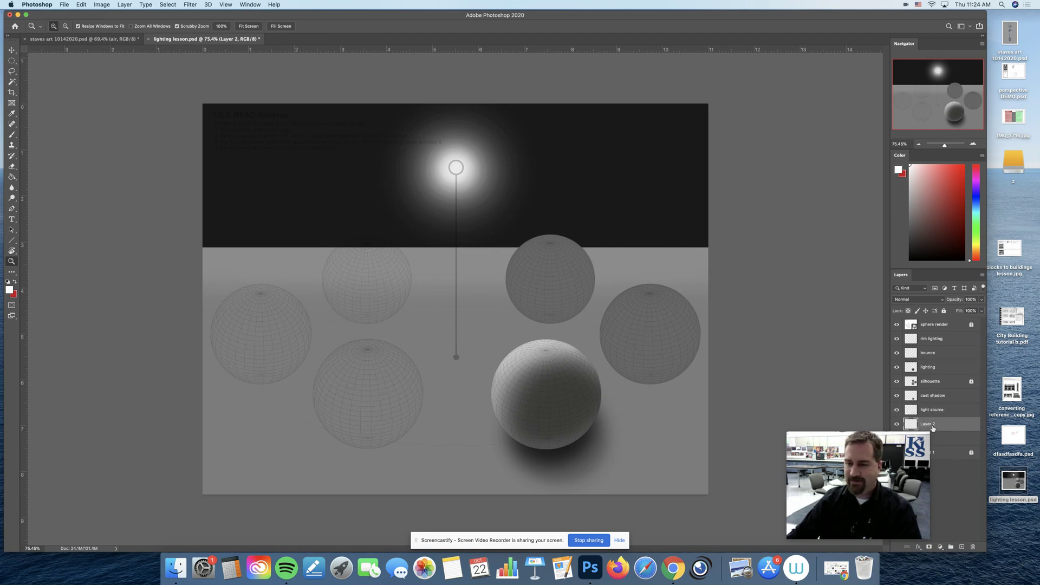
pyautogui.write('spot')
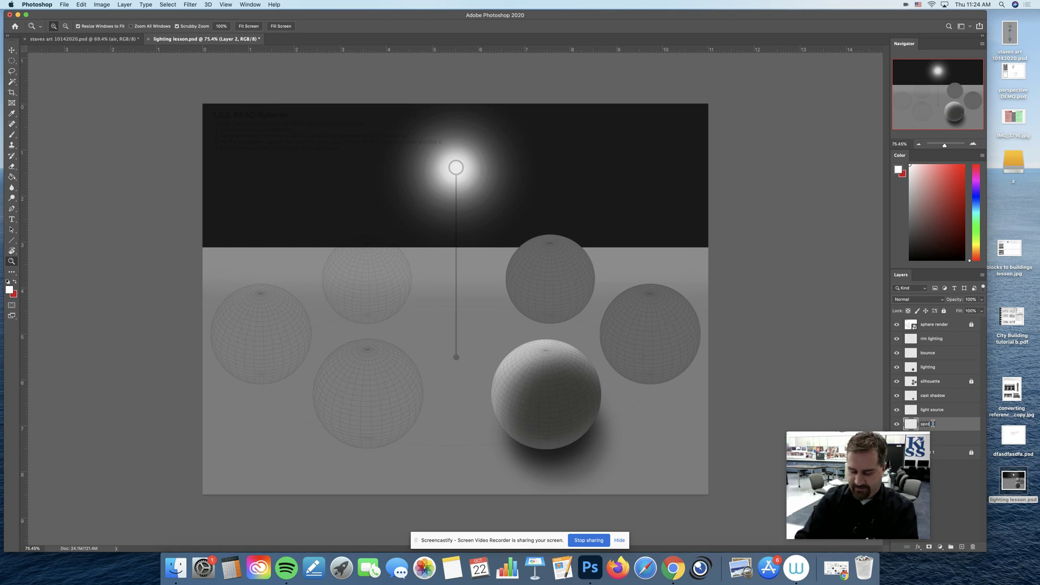
pyautogui.write('light')
pyautogui.press('Return')
# Paint a soft pool of near-white light on the ground around the marker's base, using 30% and 10% brush opacity.
pyautogui.press('b')
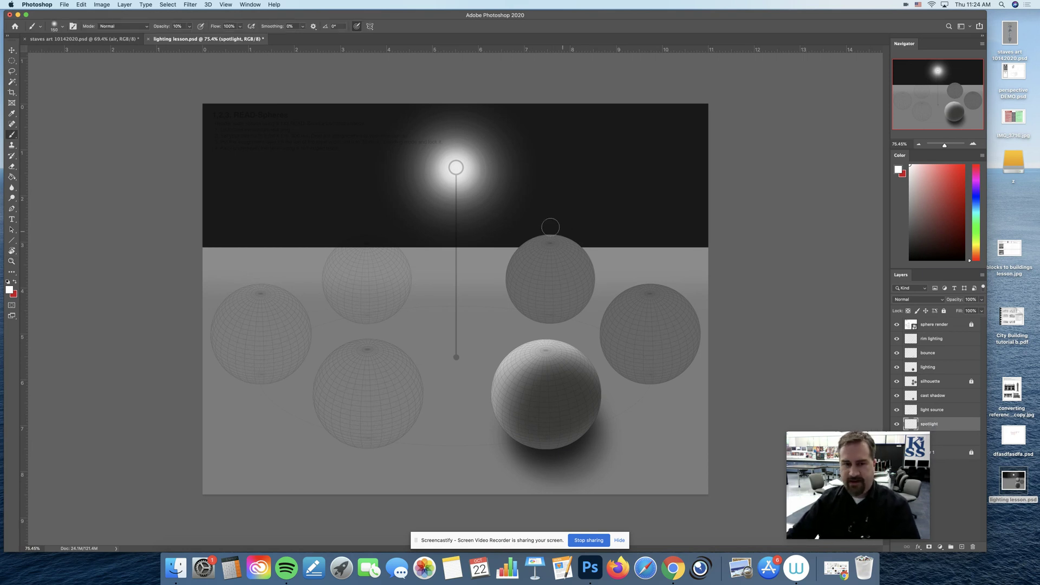
pyautogui.keyDown('alt'); pyautogui.click(457, 171); pyautogui.keyUp('alt')
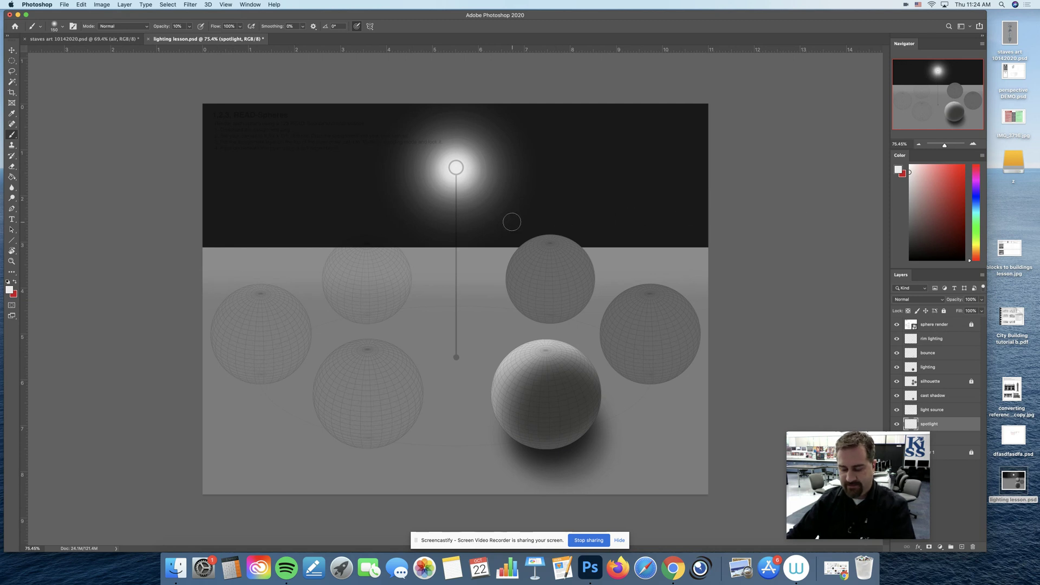
pyautogui.press('3')
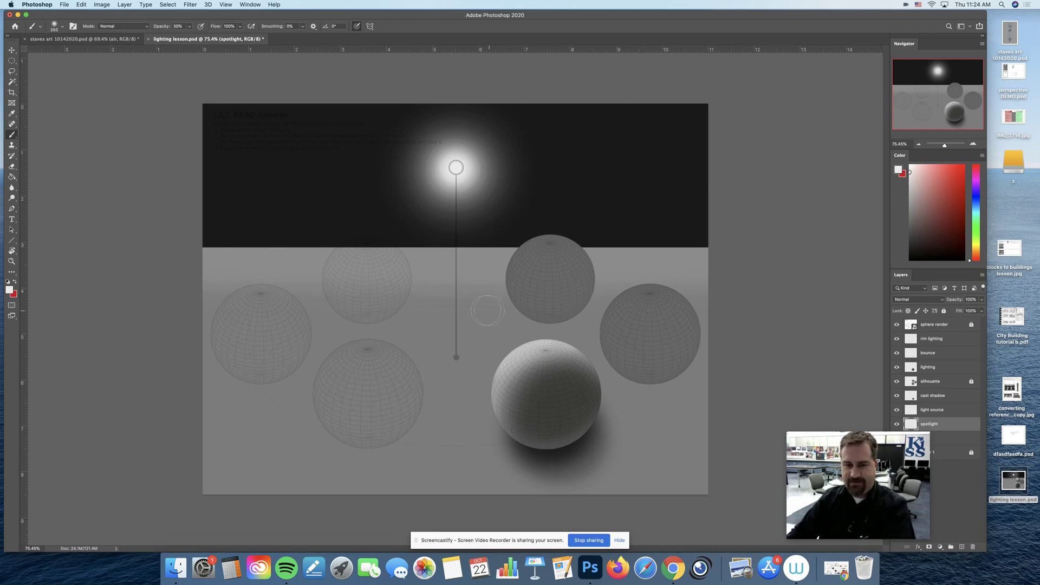
pyautogui.press(']')
pyautogui.press(']')
pyautogui.moveTo(402, 324)
pyautogui.mouseDown()
pyautogui.moveTo(507, 322)
pyautogui.moveTo(548, 357)
pyautogui.mouseUp()
pyautogui.press('super+z')
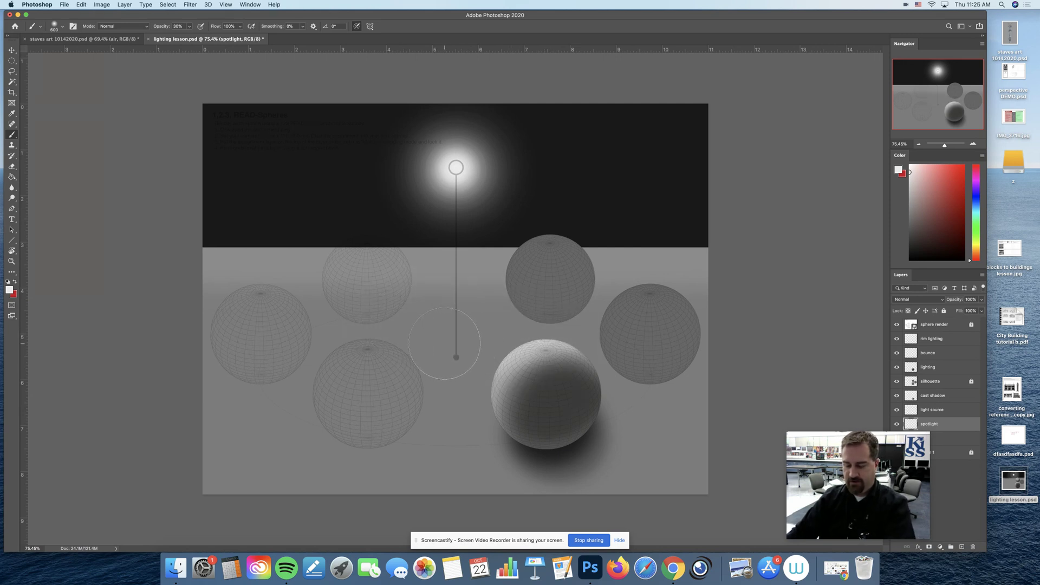
pyautogui.moveTo(400, 336)
pyautogui.mouseDown()
pyautogui.moveTo(583, 341)
pyautogui.moveTo(566, 364)
pyautogui.moveTo(494, 374)
pyautogui.moveTo(323, 362)
pyautogui.moveTo(420, 333)
pyautogui.moveTo(594, 344)
pyautogui.moveTo(593, 361)
pyautogui.moveTo(545, 386)
pyautogui.moveTo(481, 390)
pyautogui.moveTo(387, 389)
pyautogui.moveTo(317, 366)
pyautogui.moveTo(349, 332)
pyautogui.moveTo(490, 330)
pyautogui.moveTo(593, 349)
pyautogui.moveTo(537, 392)
pyautogui.moveTo(400, 355)
pyautogui.mouseUp()
pyautogui.press('[')
pyautogui.press('[')
pyautogui.press('1')
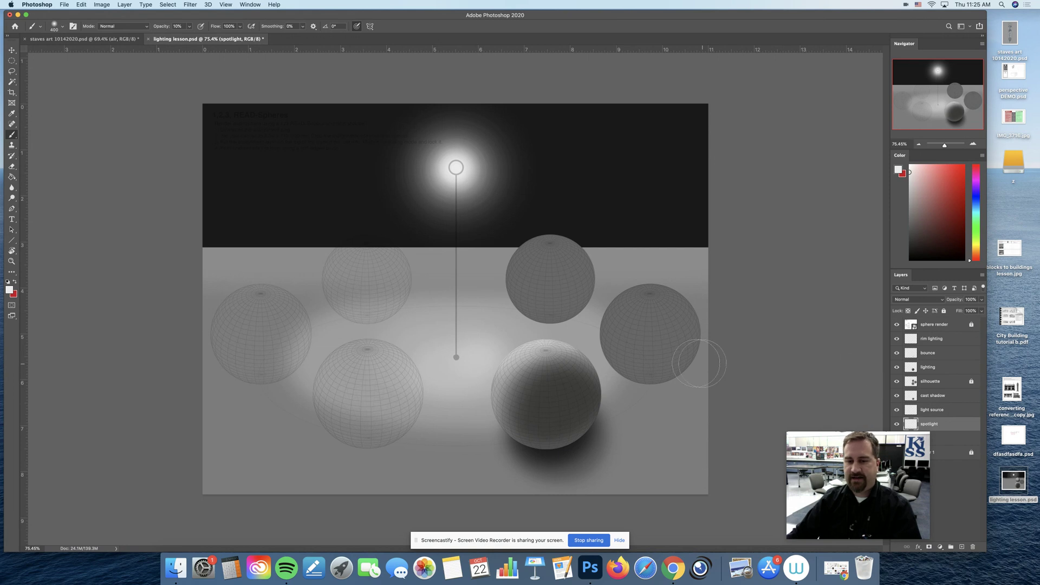
# Try a thin white stroke at 70% brush opacity down the vertical marker line on the light source layer, and undo it.
pyautogui.press('z')
pyautogui.moveTo(699, 347); pyautogui.dragTo(654, 364)
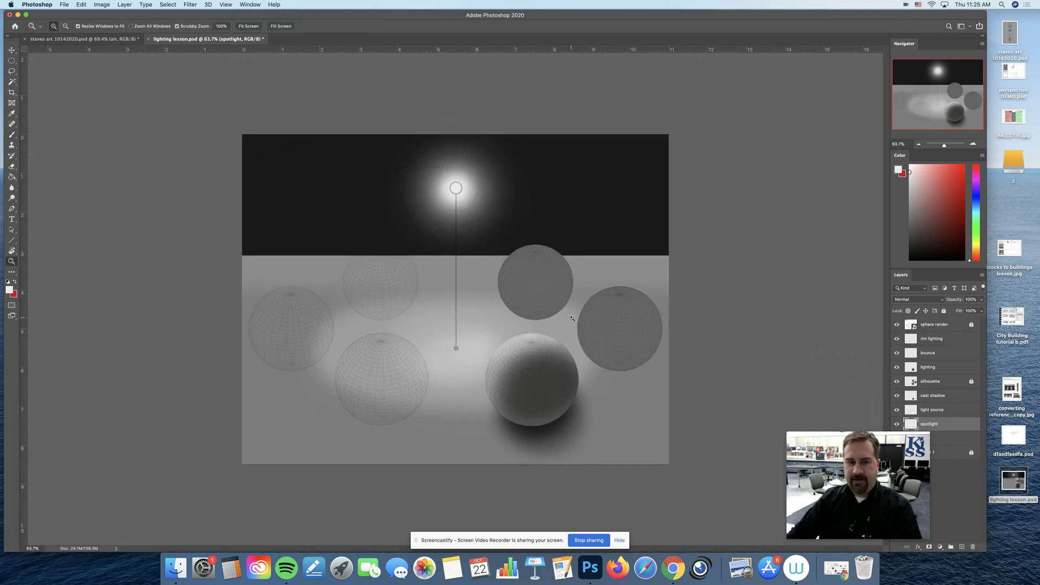
pyautogui.moveTo(495, 299); pyautogui.dragTo(494, 253)
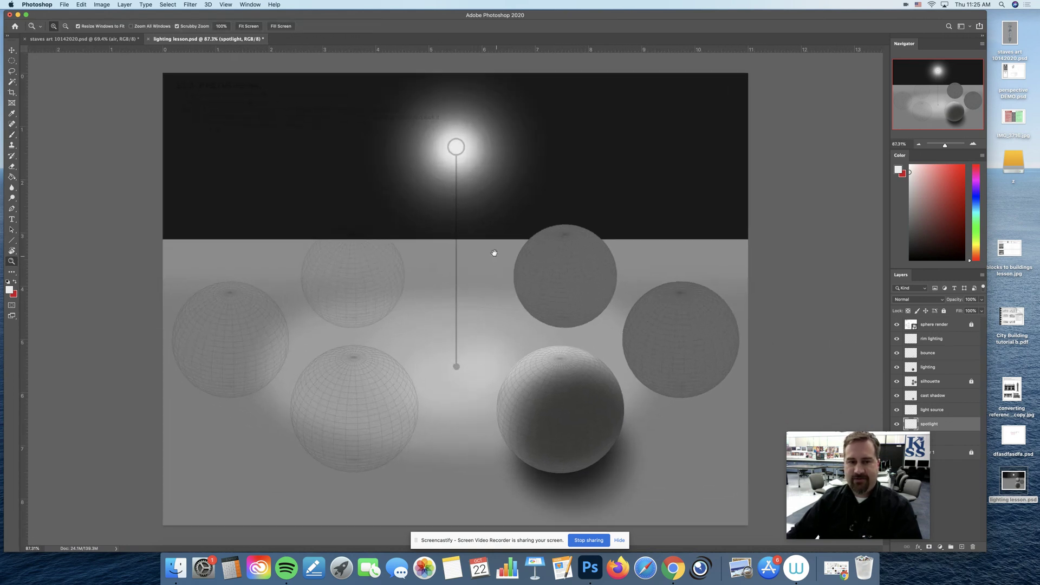
pyautogui.click(947, 412)
pyautogui.press('b')
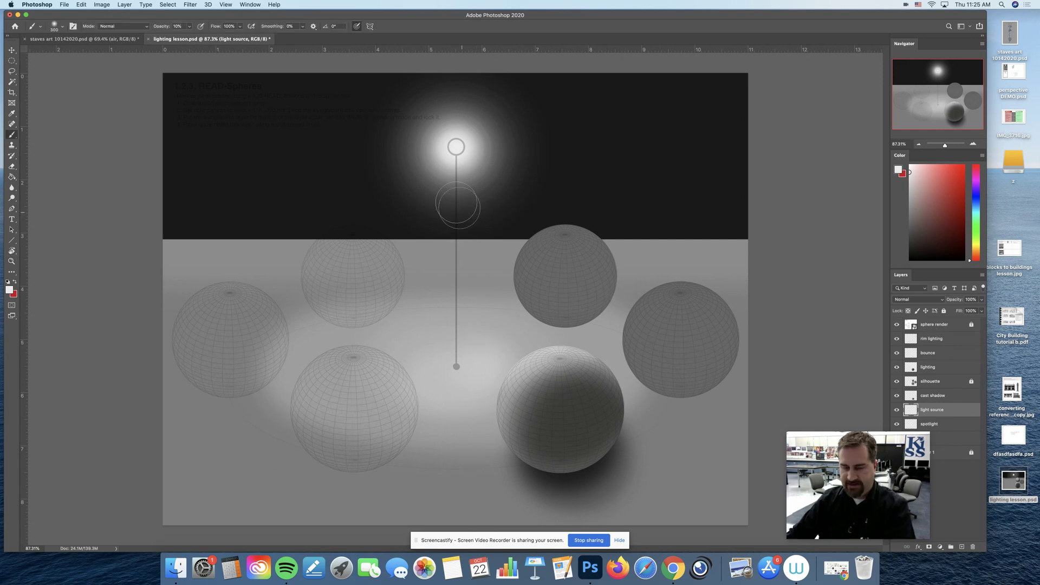
pyautogui.press('[')
pyautogui.press('[')
pyautogui.press('[')
pyautogui.press('[')
pyautogui.press('[')
pyautogui.press('[')
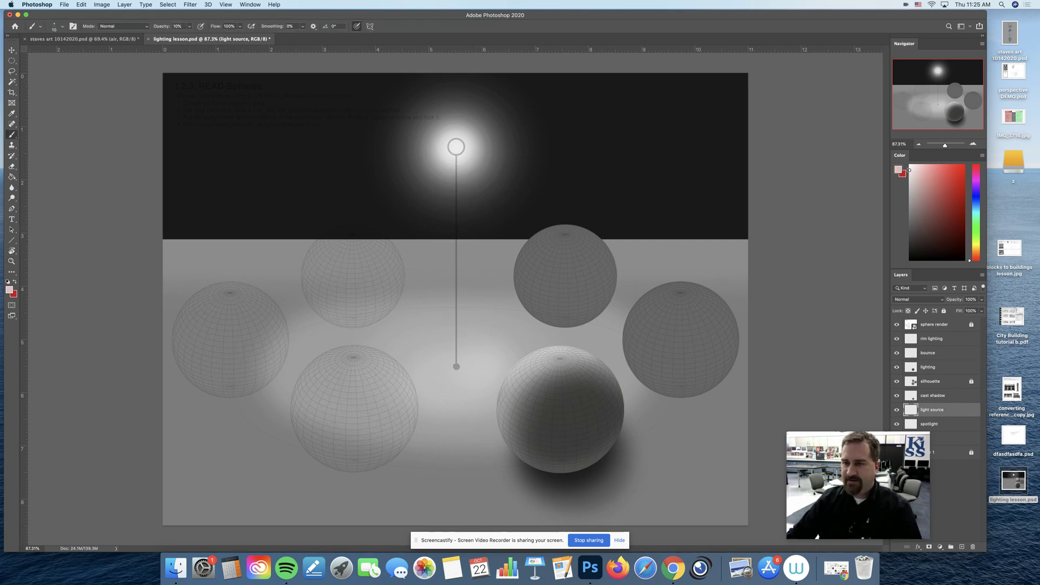
pyautogui.press('7')
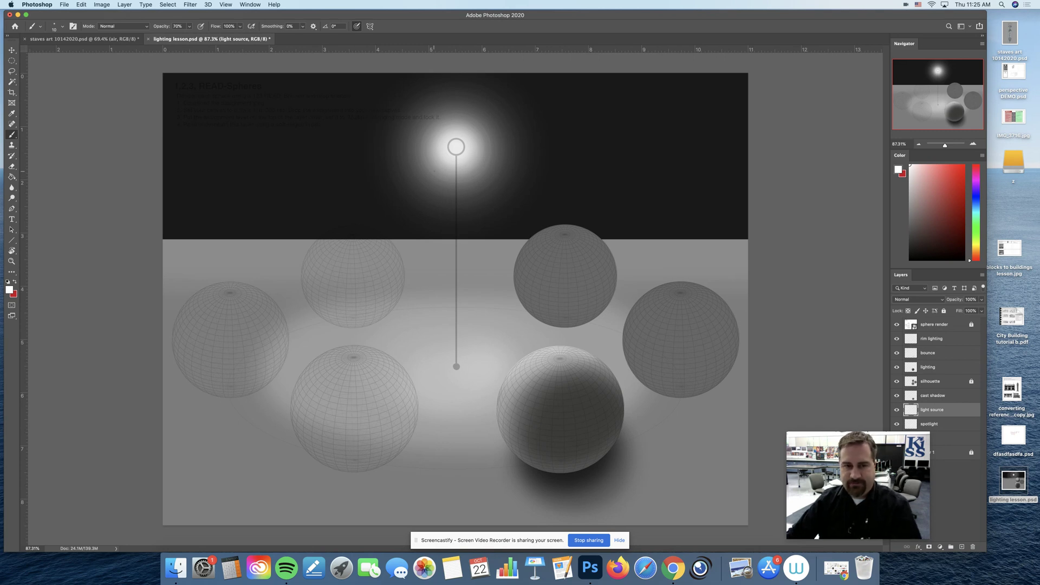
pyautogui.keyDown('shift'); pyautogui.click(457, 147); pyautogui.keyUp('shift')
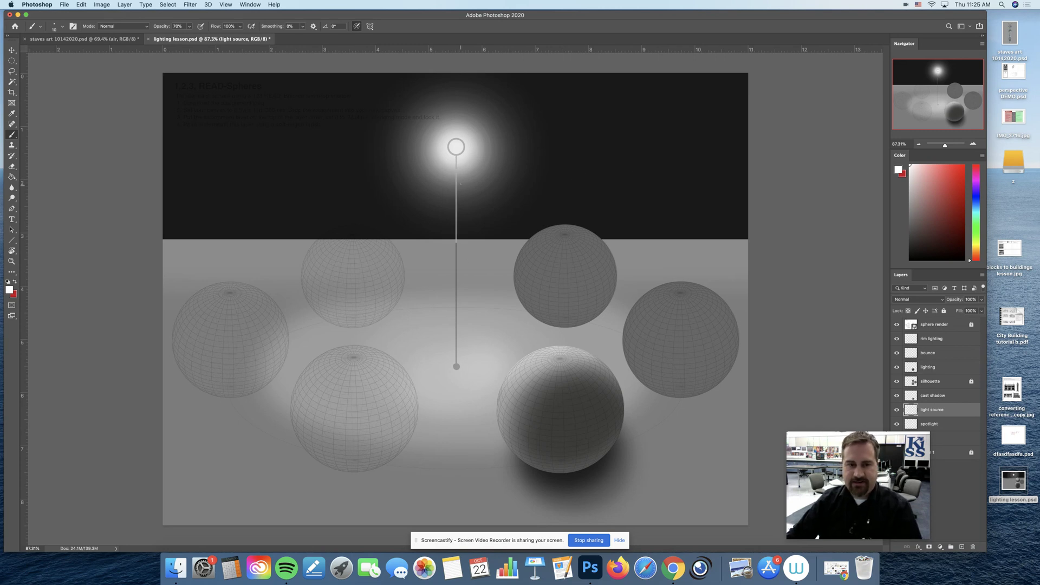
pyautogui.press('super+z')
# Repaint the white line below the glow, check it with the sphere render layer hidden, and undo it.
pyautogui.keyDown('shift'); pyautogui.click(456, 147); pyautogui.keyUp('shift')
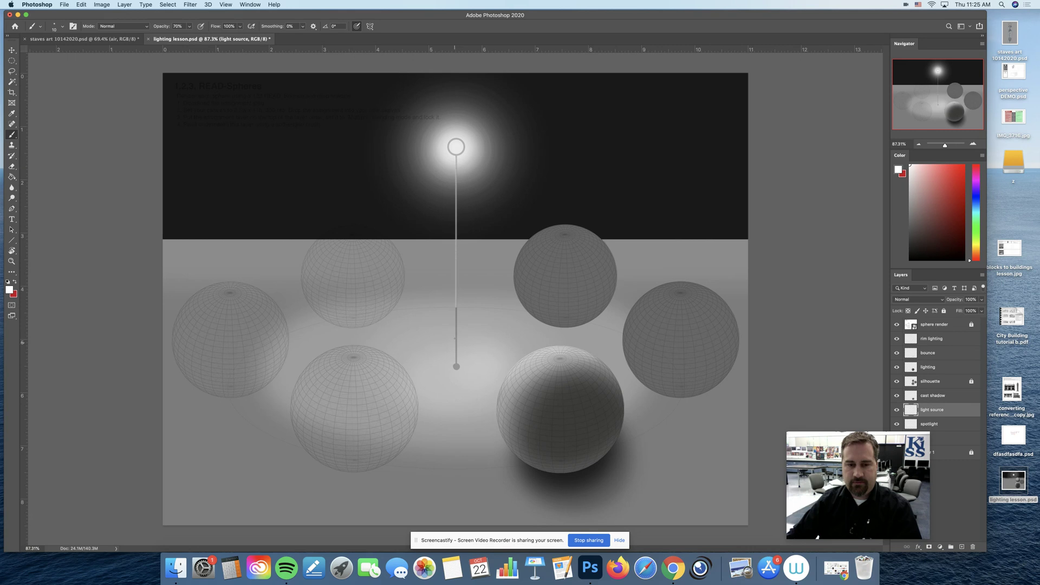
pyautogui.moveTo(456, 156); pyautogui.dragTo(456, 250)
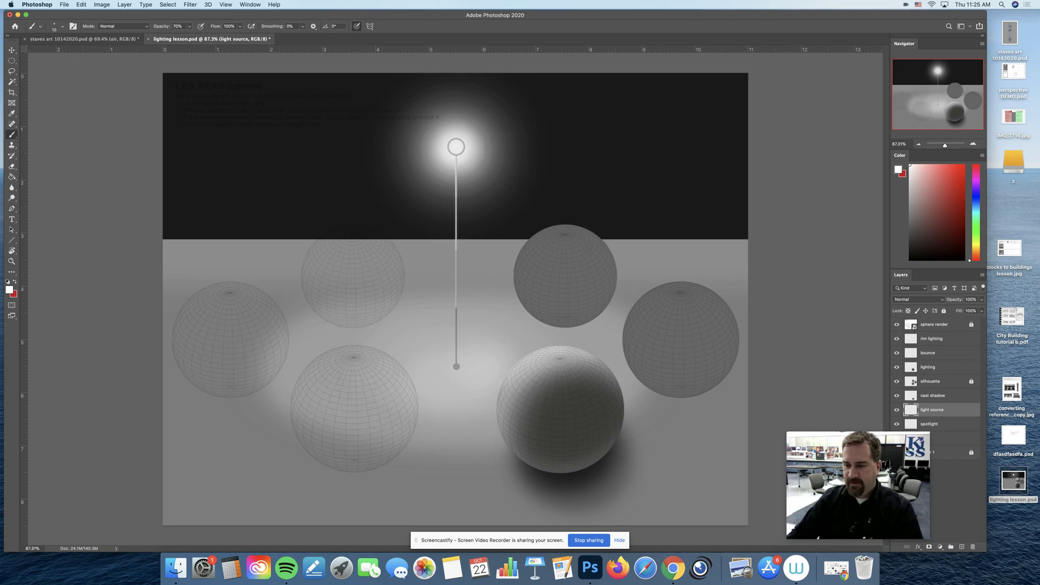
pyautogui.click(897, 325)
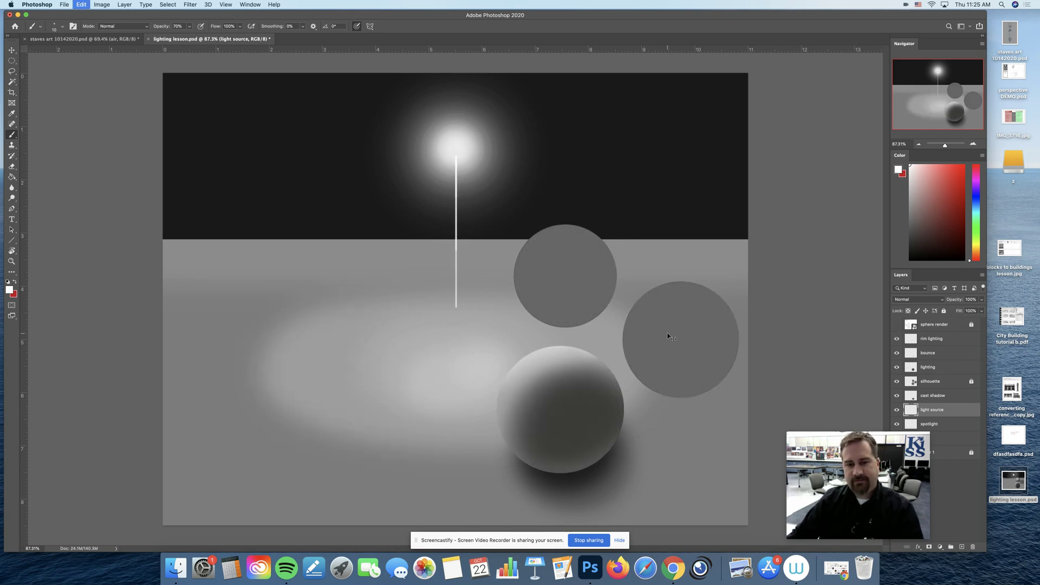
pyautogui.press('super+z')
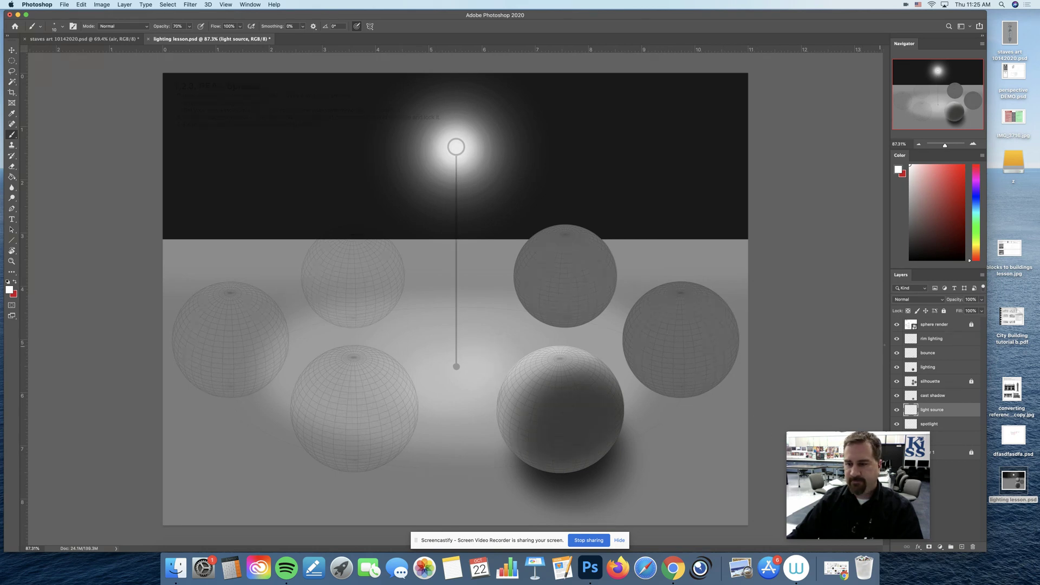
# Hide the sphere render layer to see the painted scene without the wireframes and marker.
pyautogui.click(898, 325)
pyautogui.press('z')
pyautogui.moveTo(541, 365); pyautogui.dragTo(472, 365)
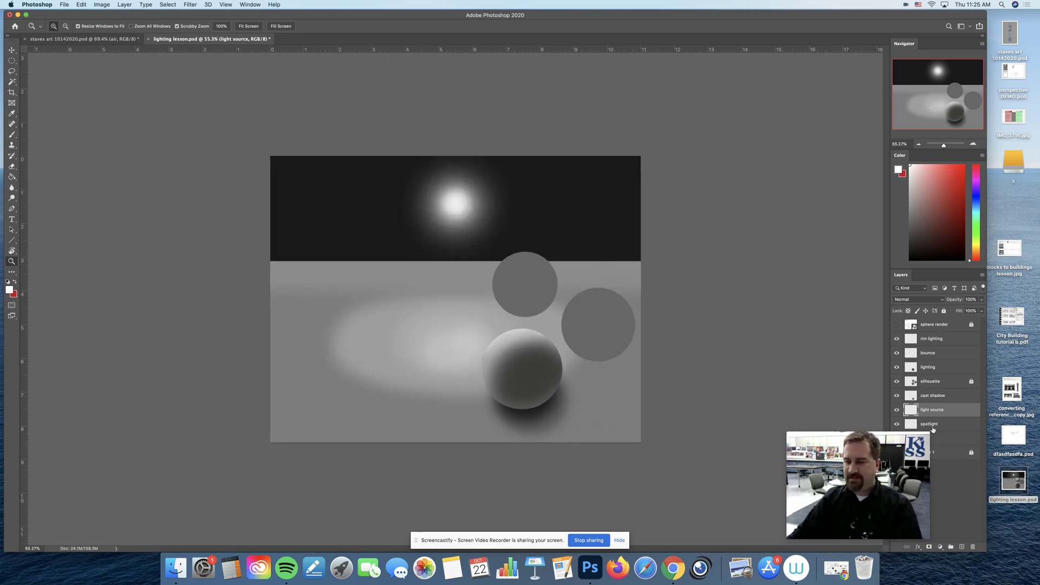
# On the spotlight layer, soften the light pool's far edge with ground grey, using a large soft brush at 30% opacity.
pyautogui.click(952, 424)
pyautogui.press('b')
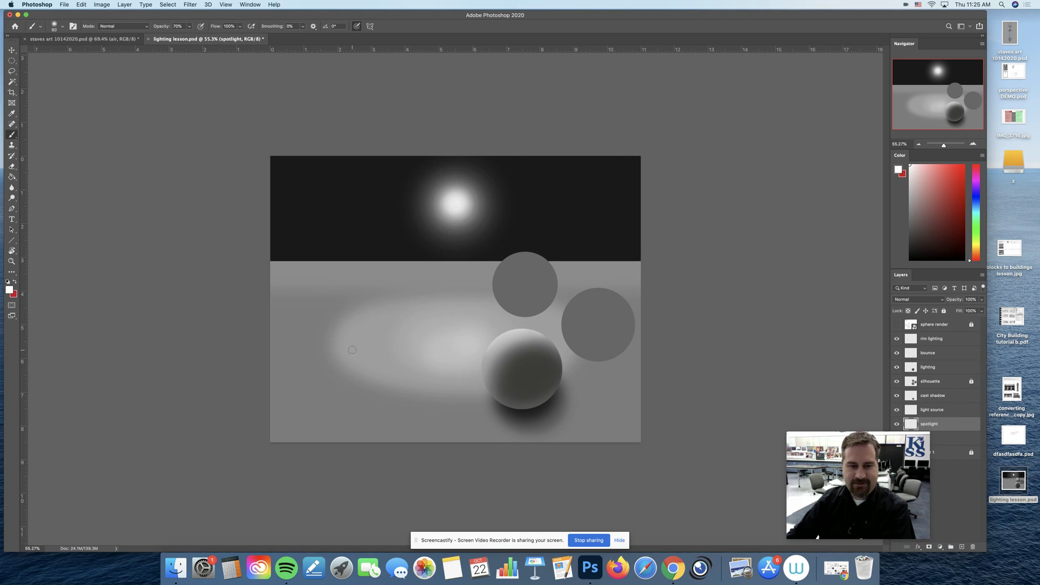
pyautogui.press(']')
pyautogui.press(']')
pyautogui.press(']')
pyautogui.press(']')
pyautogui.press(']')
pyautogui.press(']')
pyautogui.press(']')
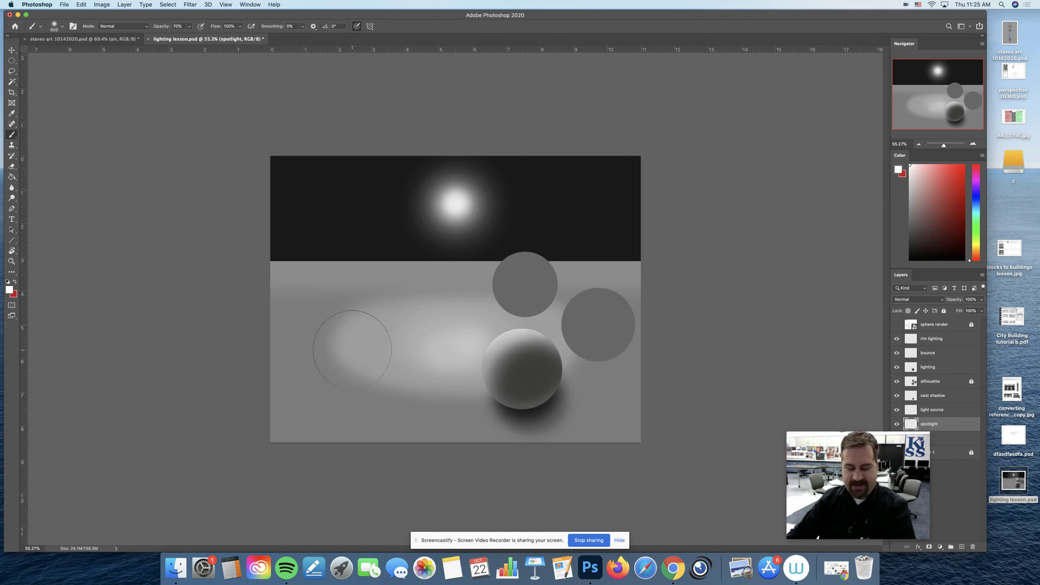
pyautogui.keyDown('alt'); pyautogui.click(322, 325); pyautogui.keyUp('alt')
pyautogui.press('3')
pyautogui.moveTo(320, 328)
pyautogui.mouseDown()
pyautogui.moveTo(378, 304)
pyautogui.moveTo(334, 331)
pyautogui.moveTo(341, 323)
pyautogui.moveTo(310, 342)
pyautogui.mouseUp()
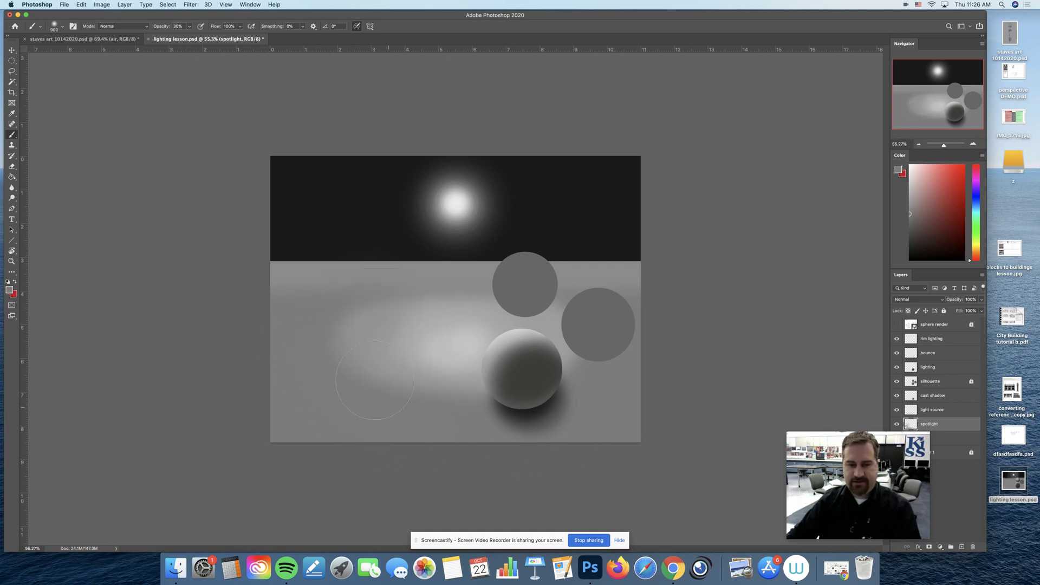
# Try blending the spotlight with a lighter grey sampled from it and a smaller brush, and undo the strokes.
pyautogui.keyDown('alt'); pyautogui.click(396, 330); pyautogui.keyUp('alt')
pyautogui.press('[')
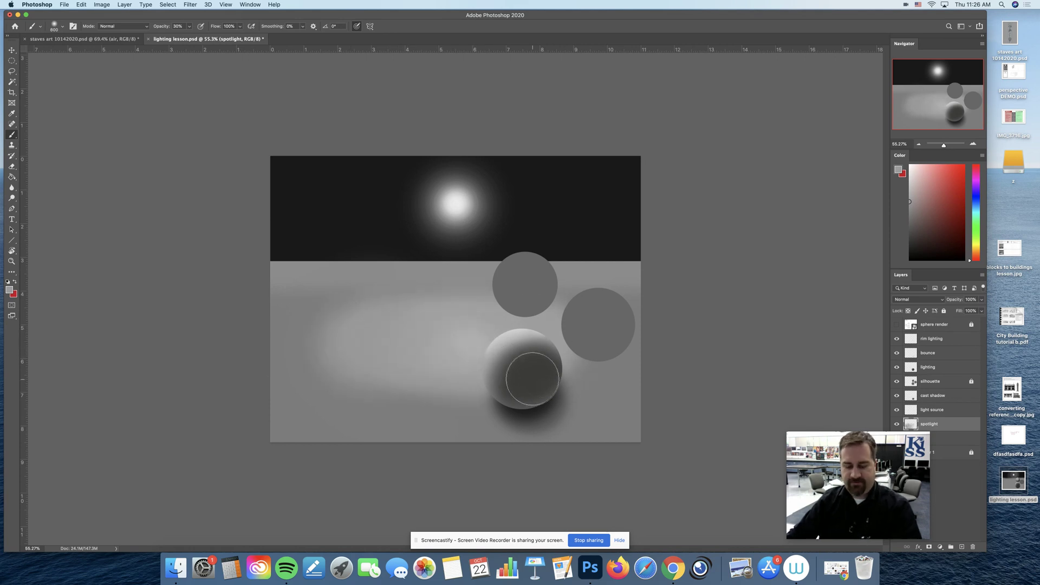
pyautogui.press('super+z')
pyautogui.press('[')
pyautogui.press('[')
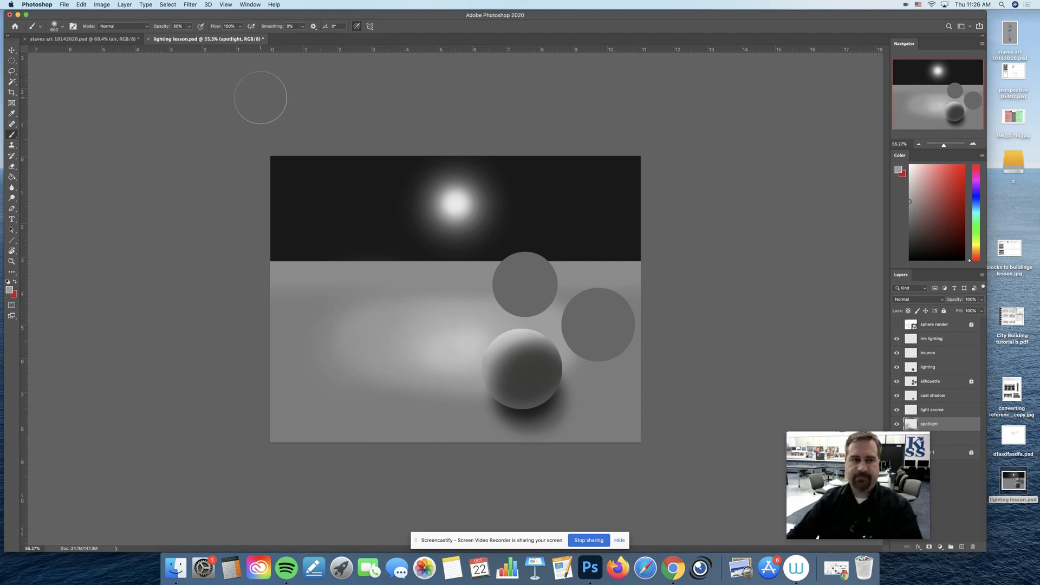
# Apply a Gaussian Blur with a radius of about 39 pixels to the spotlight layer.
pyautogui.click(190, 5)
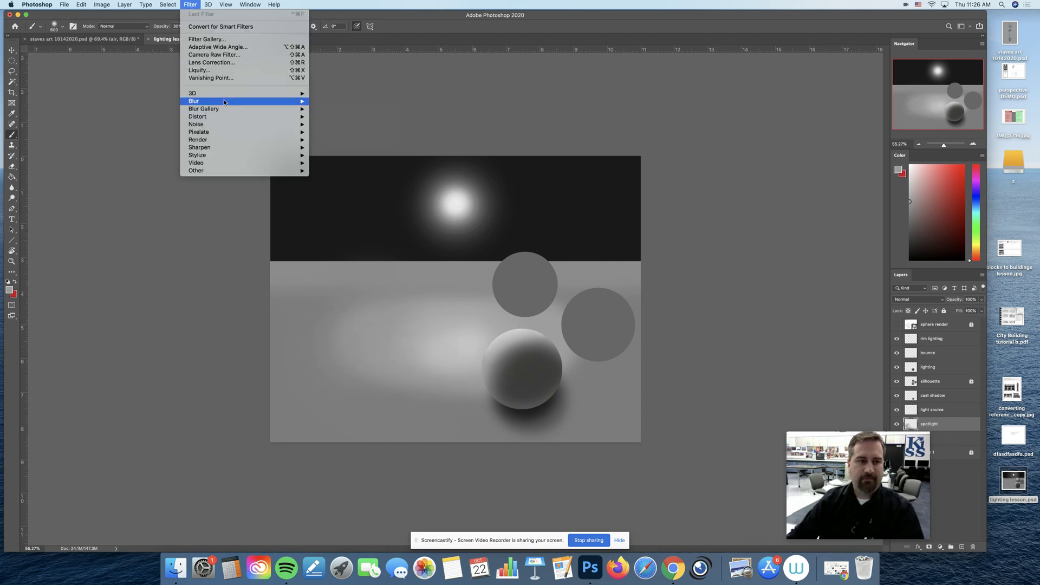
pyautogui.moveTo(224, 102)
pyautogui.click(362, 132)
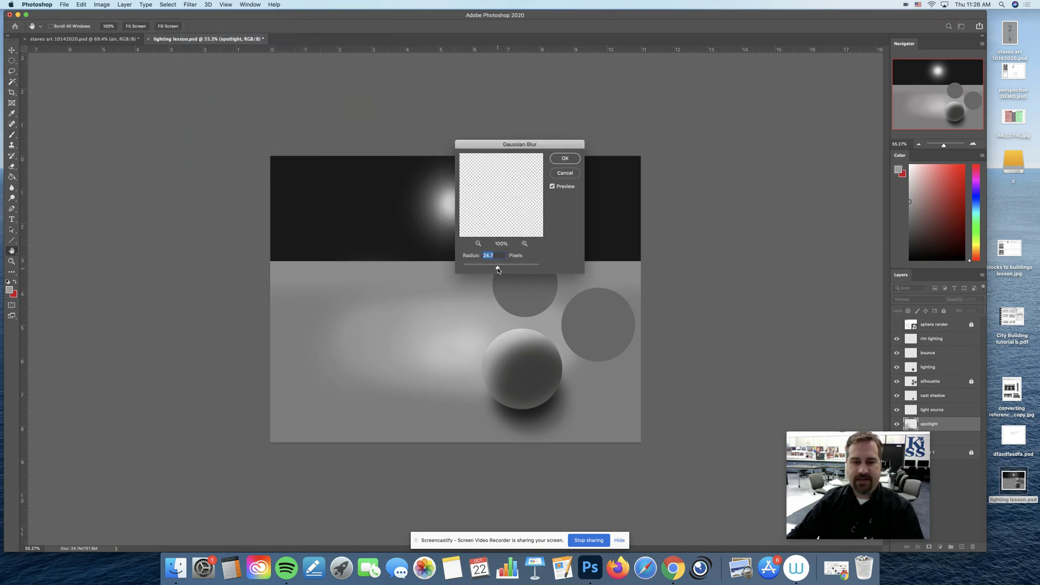
pyautogui.moveTo(498, 268)
pyautogui.mouseDown()
pyautogui.moveTo(537, 269)
pyautogui.moveTo(502, 267)
pyautogui.mouseUp()
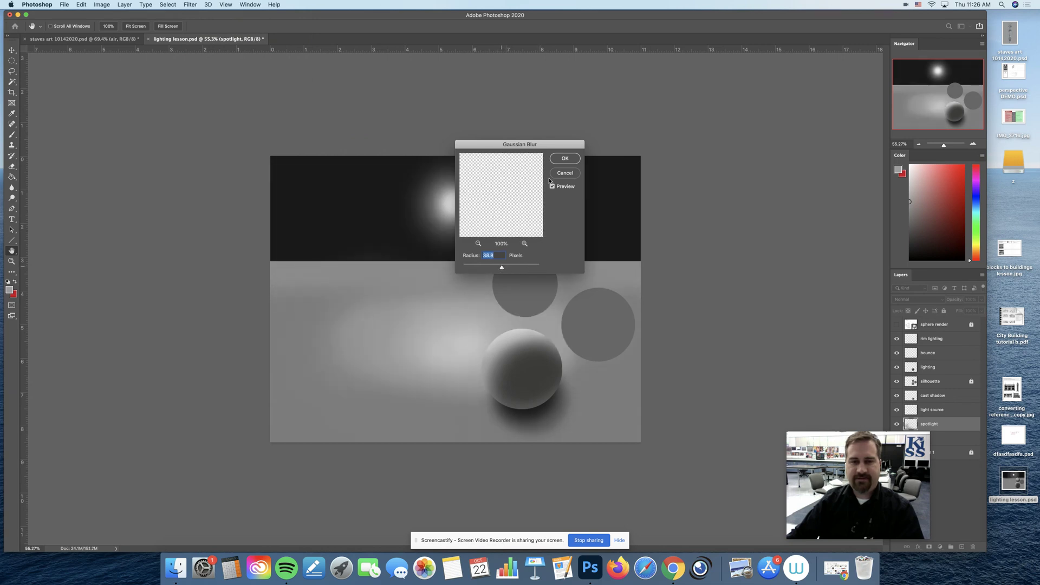
pyautogui.click(563, 159)
pyautogui.press('b')
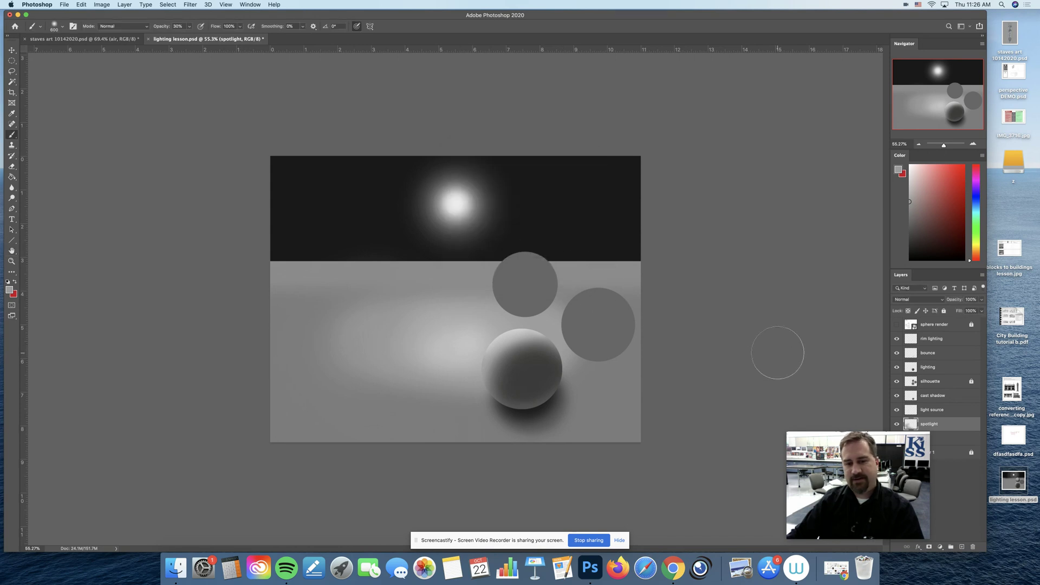
# Hide the sky, spotlight and light source layers to isolate the shaded sphere for review.
pyautogui.press('z')
pyautogui.moveTo(547, 355)
pyautogui.mouseDown()
pyautogui.moveTo(571, 355)
pyautogui.moveTo(551, 347)
pyautogui.mouseUp()
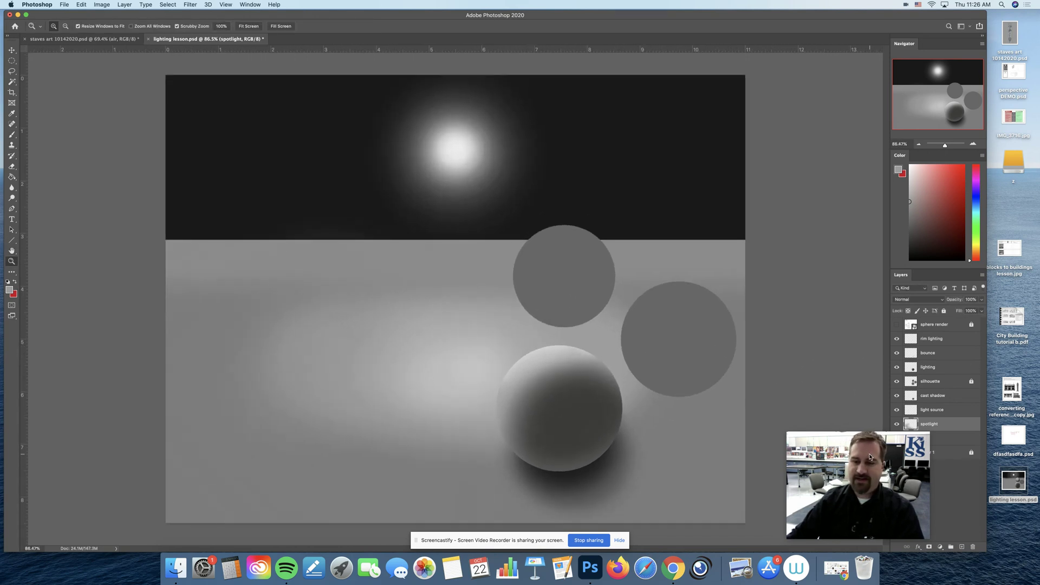
pyautogui.moveTo(845, 440); pyautogui.dragTo(103, 411)
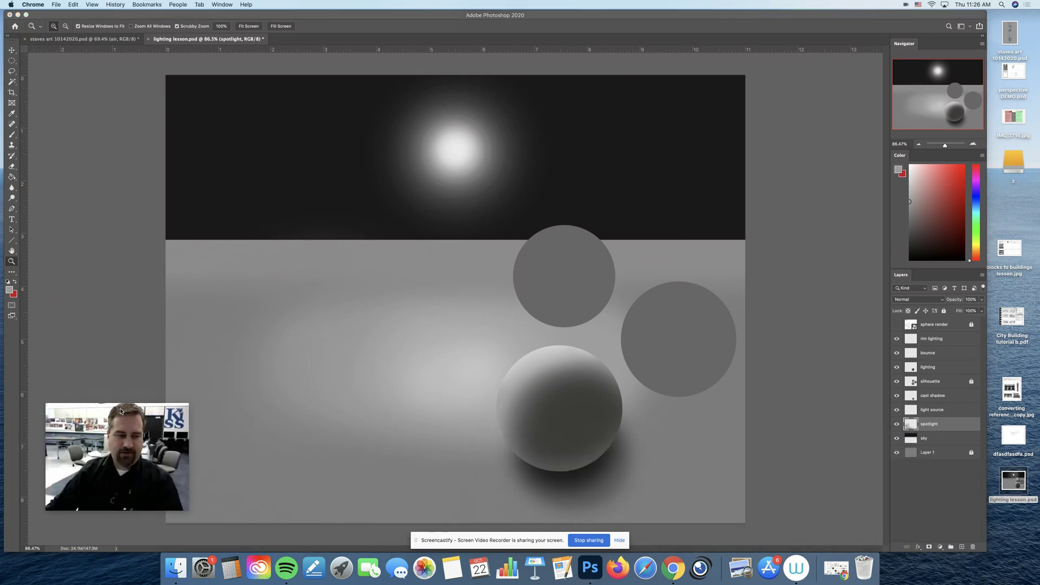
pyautogui.click(928, 443)
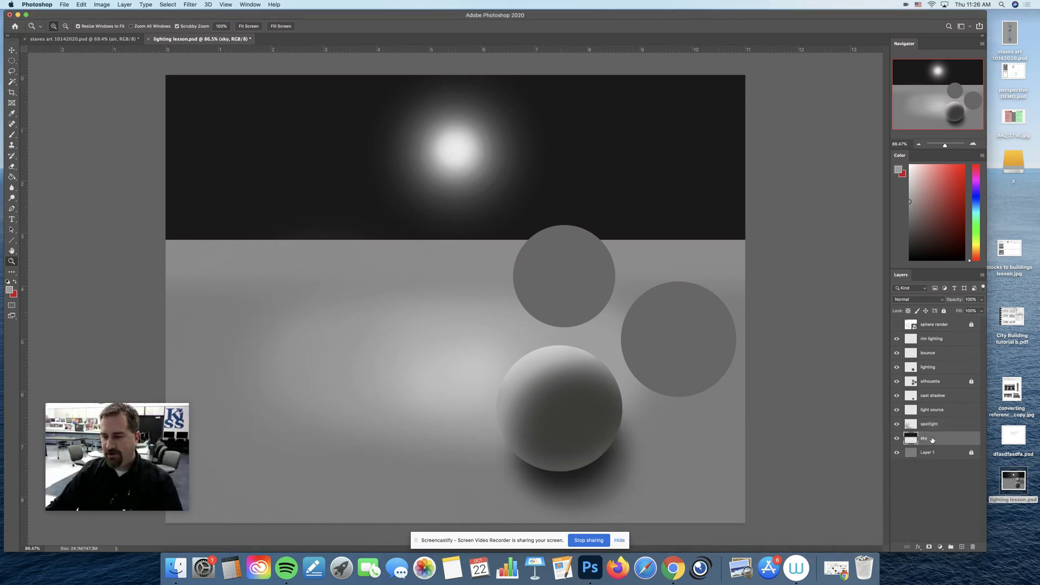
pyautogui.moveTo(897, 439); pyautogui.dragTo(914, 390)
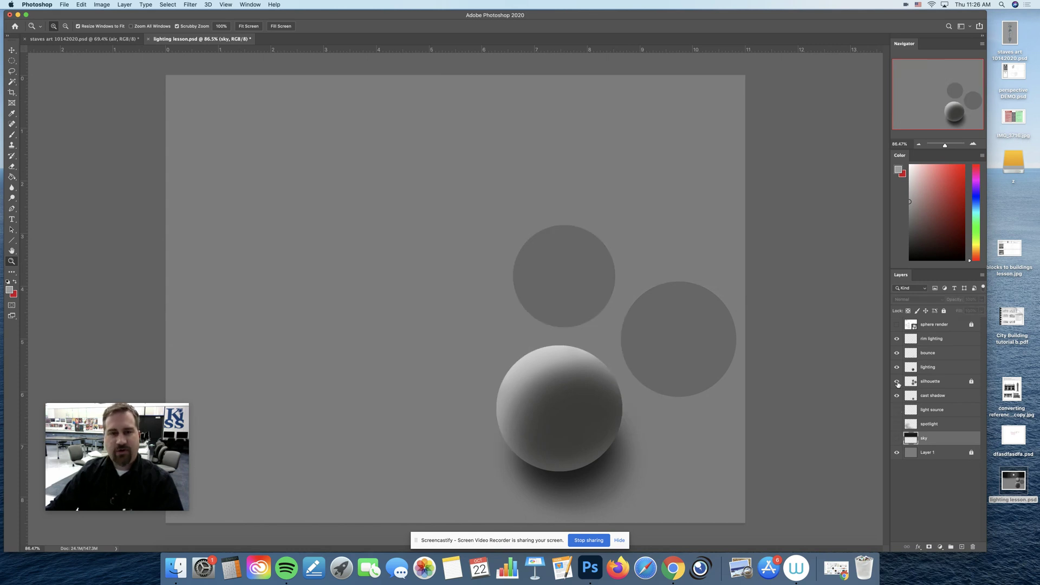
# Toggle the silhouette, lighting, bounce and rim lighting layers off and on to examine what each contributes to the sphere.
pyautogui.click(897, 382)
pyautogui.click(897, 382)
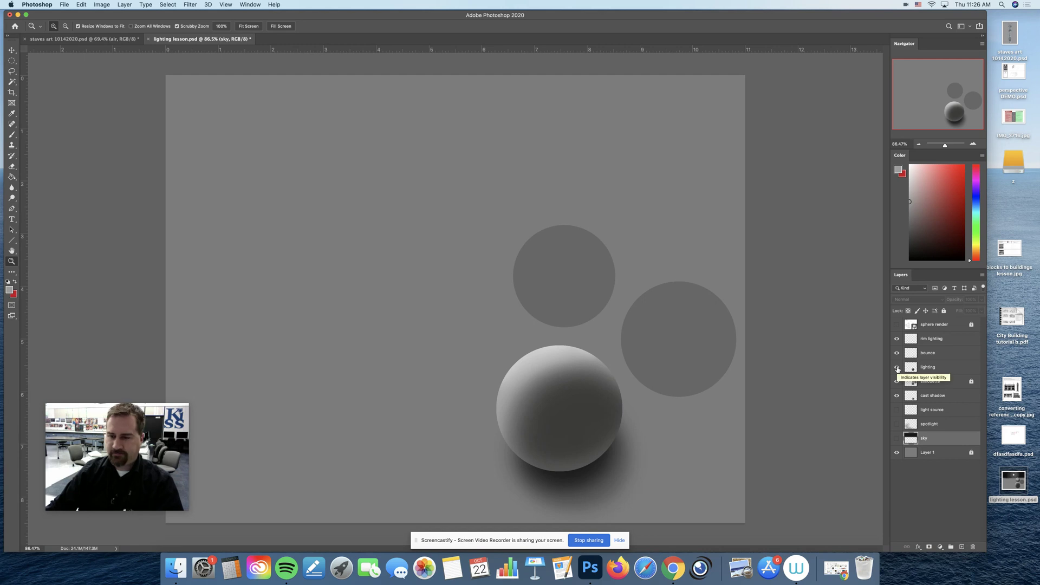
pyautogui.click(897, 368)
pyautogui.click(897, 368)
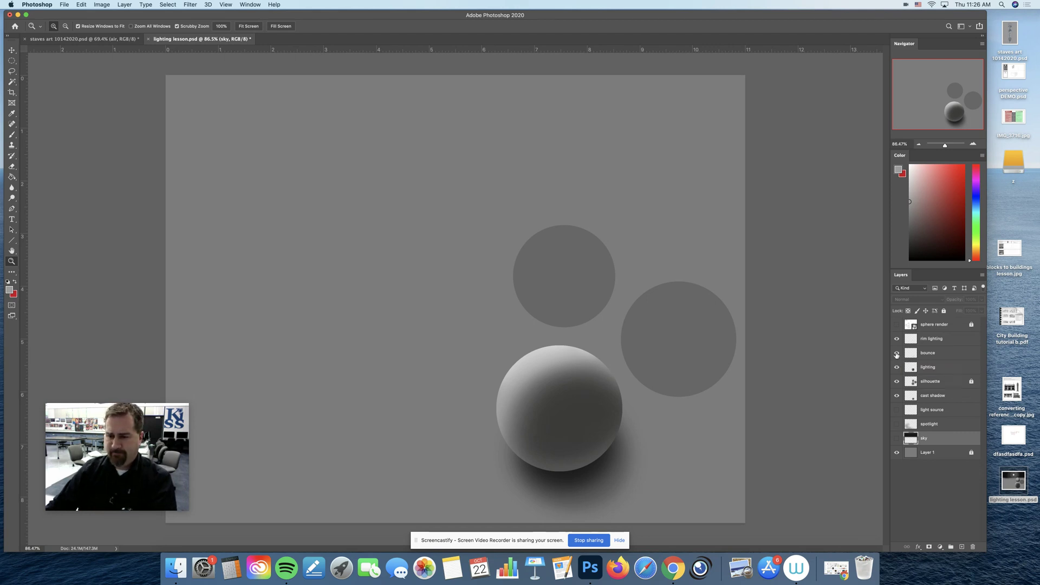
pyautogui.click(897, 353)
pyautogui.click(897, 354)
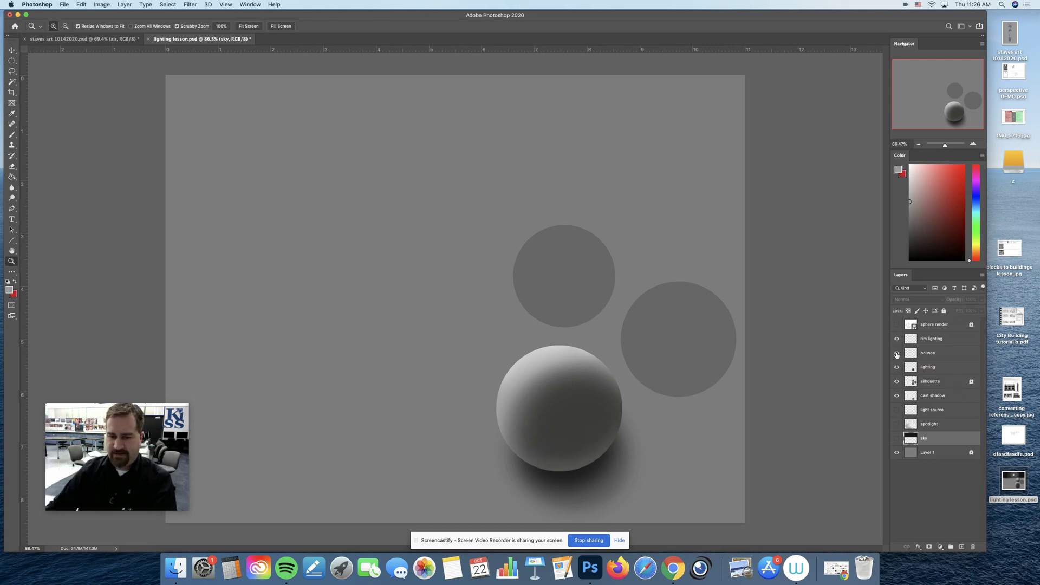
pyautogui.click(926, 353)
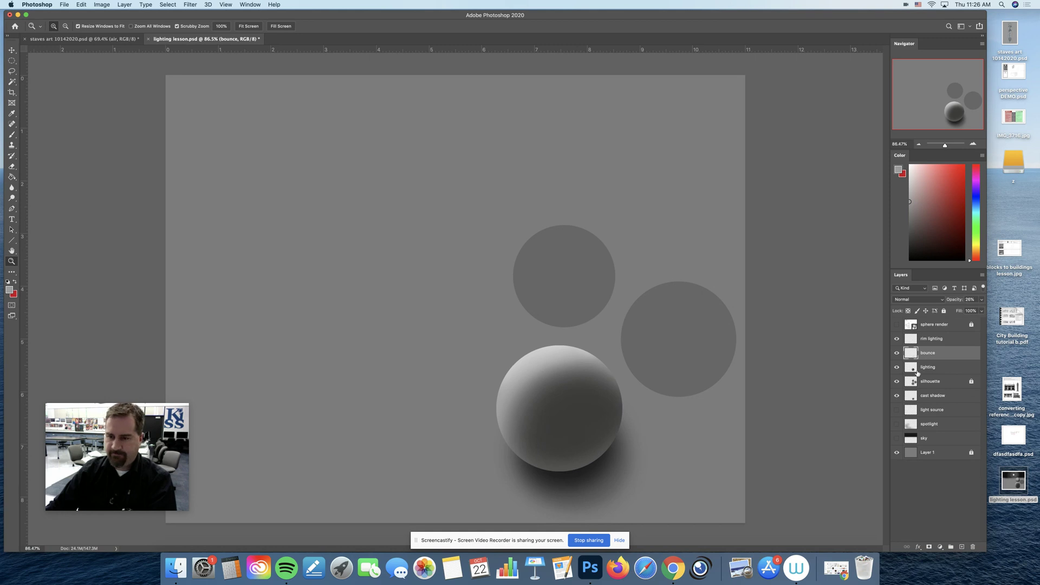
pyautogui.click(896, 339)
pyautogui.click(896, 339)
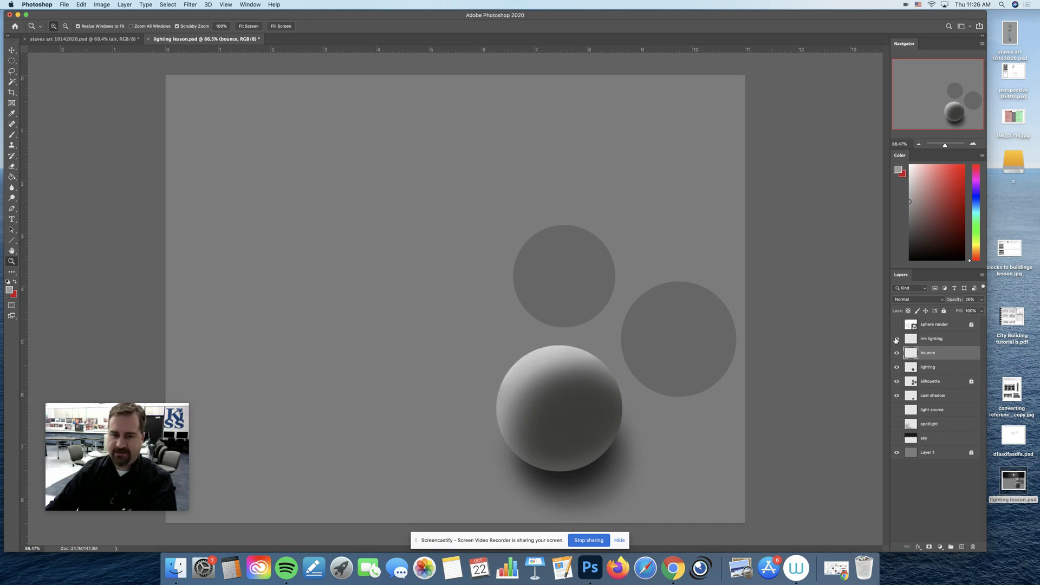
# Show the light source, spotlight and sky layers again, one after another, to review the background.
pyautogui.click(896, 410)
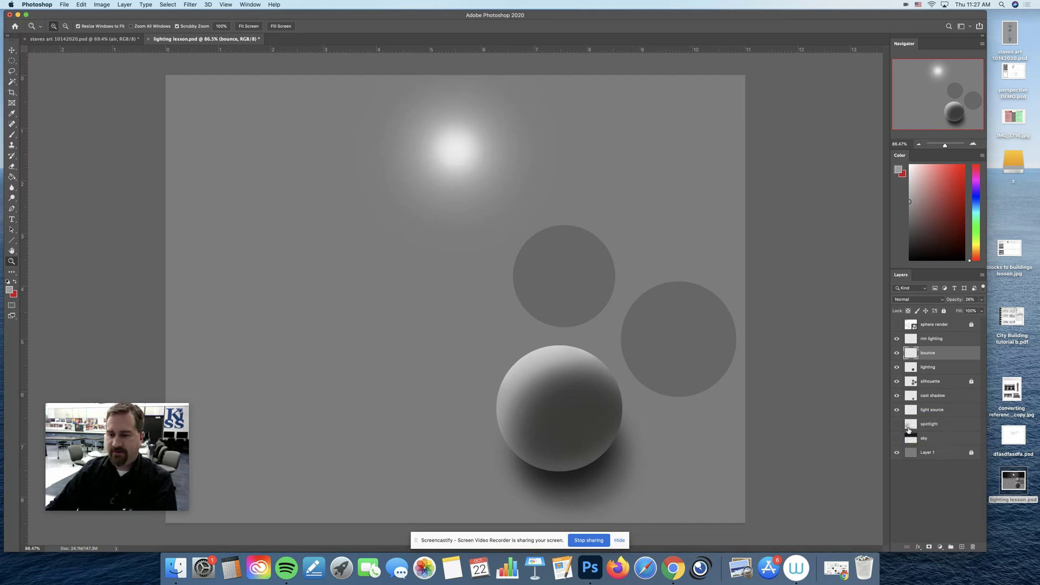
pyautogui.click(896, 424)
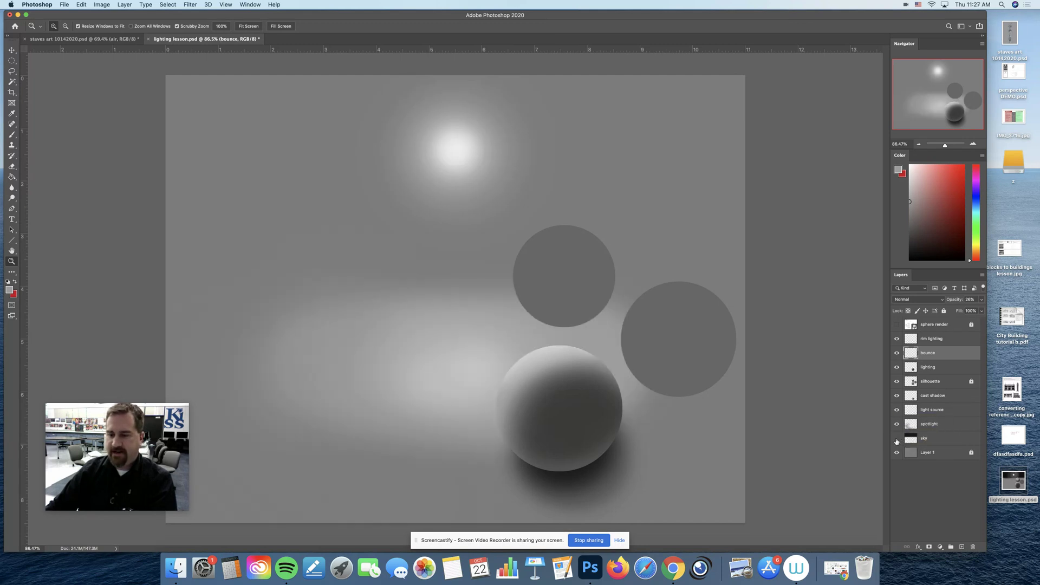
pyautogui.click(897, 439)
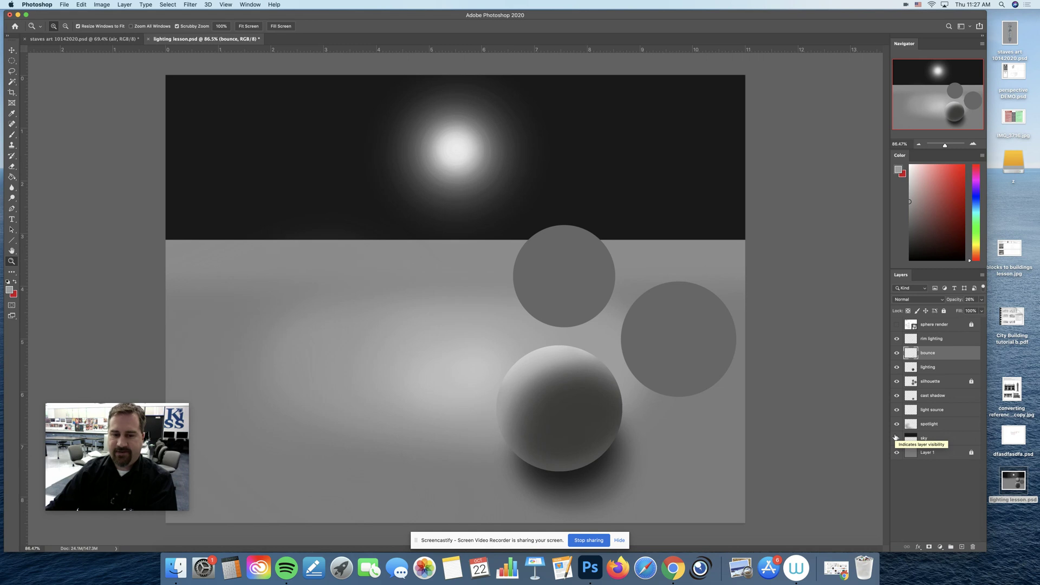
# Select the spotlight and lighting layers in turn, and toggle the lighting layer's visibility to compare the sphere's shading.
pyautogui.click(939, 425)
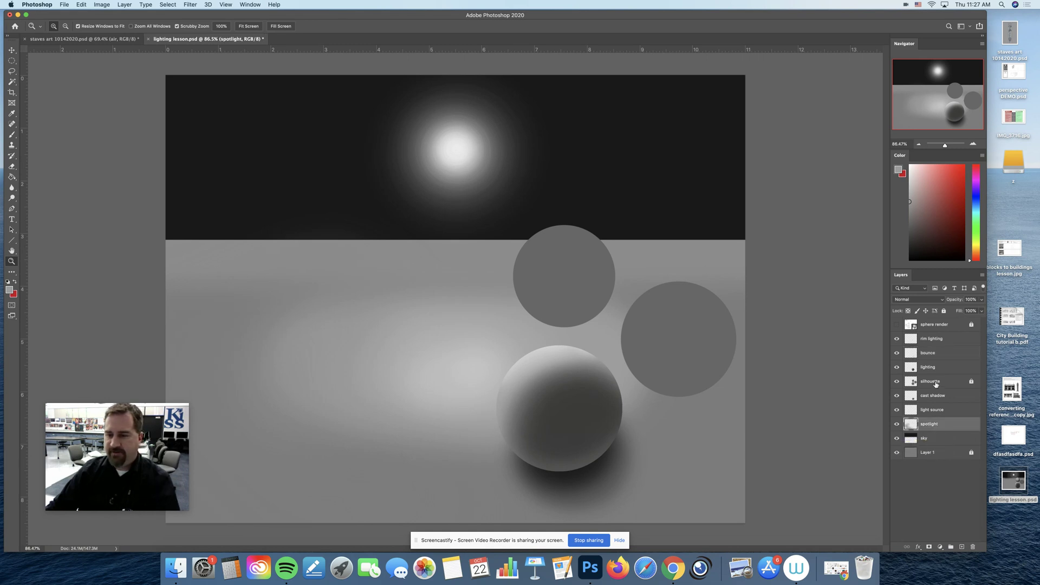
pyautogui.click(935, 369)
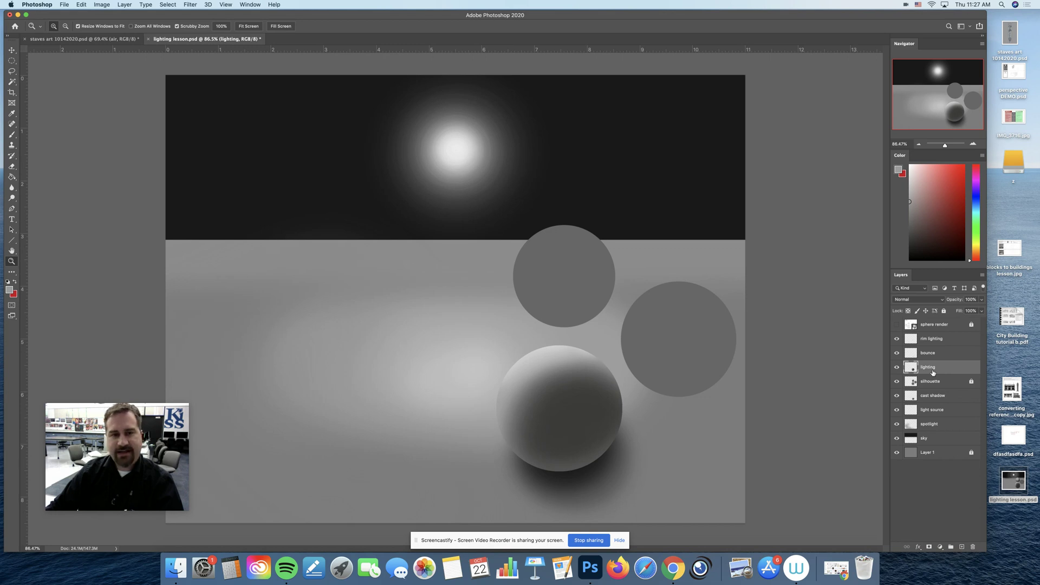
pyautogui.click(896, 369)
pyautogui.click(896, 368)
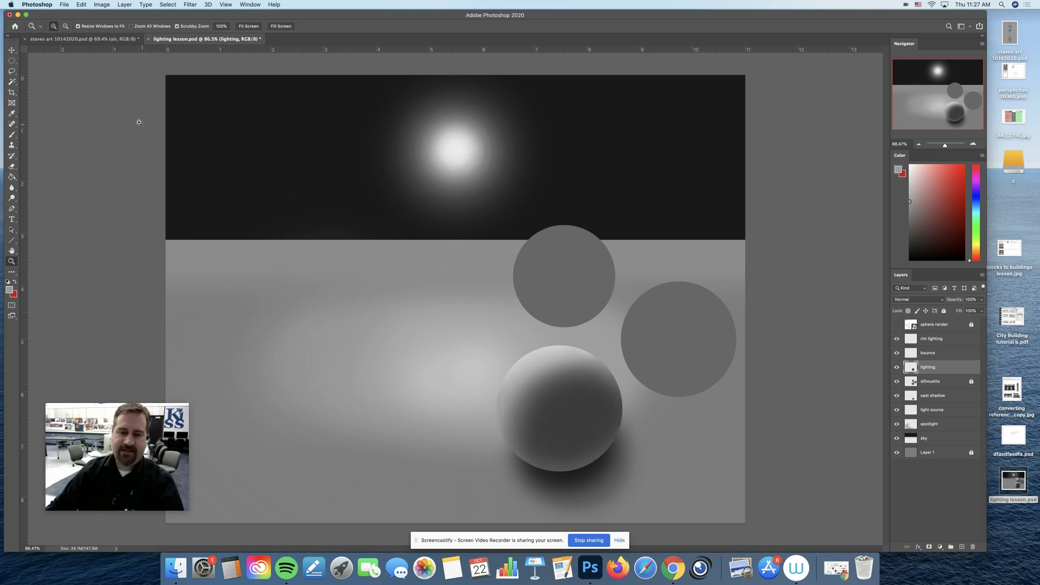
# Try a Levels adjustment on the lighting layer with the input black point at 17 and the white point at 249.
pyautogui.click(102, 5)
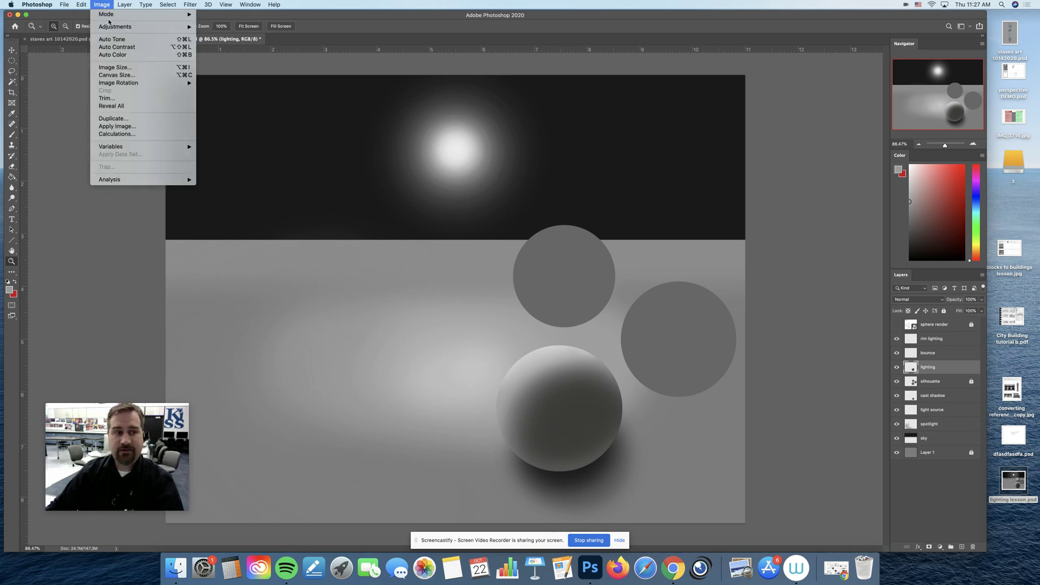
pyautogui.moveTo(111, 27)
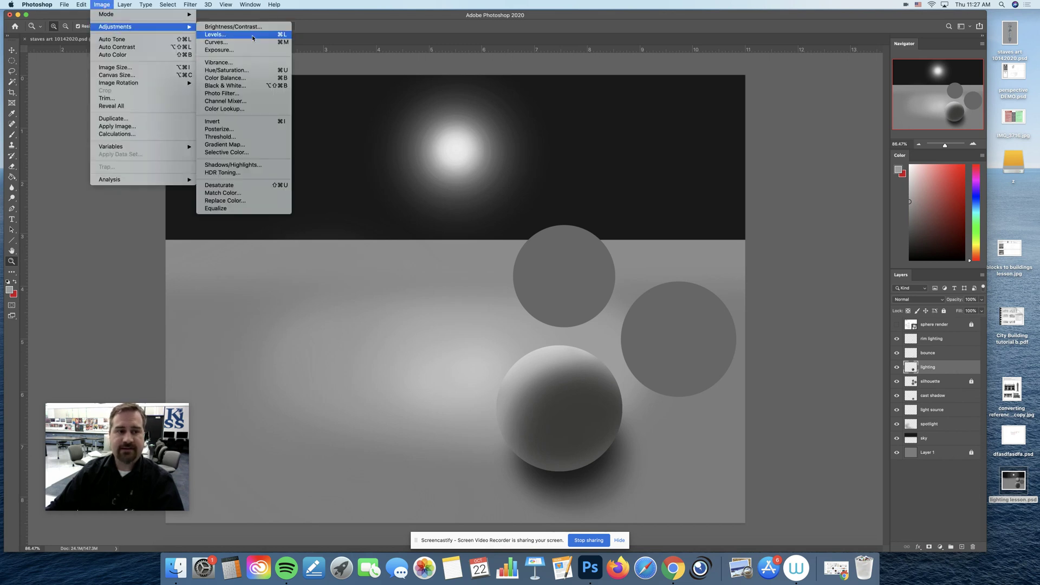
pyautogui.click(280, 37)
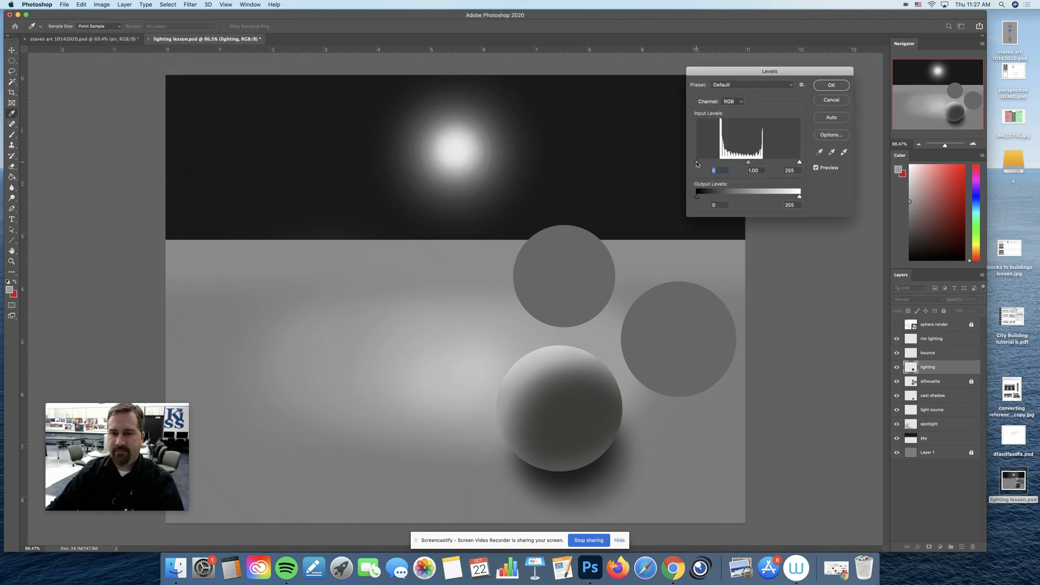
pyautogui.moveTo(697, 163); pyautogui.dragTo(701, 165)
pyautogui.moveTo(800, 164); pyautogui.dragTo(798, 165)
pyautogui.moveTo(703, 166); pyautogui.dragTo(702, 165)
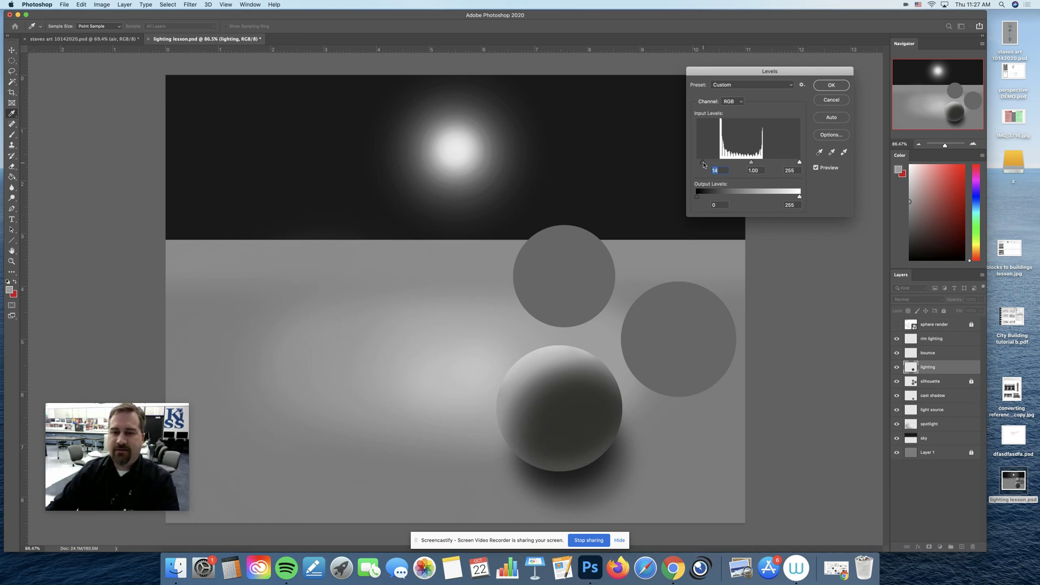
pyautogui.moveTo(703, 164)
pyautogui.mouseDown()
pyautogui.moveTo(717, 166)
pyautogui.moveTo(704, 166)
pyautogui.mouseUp()
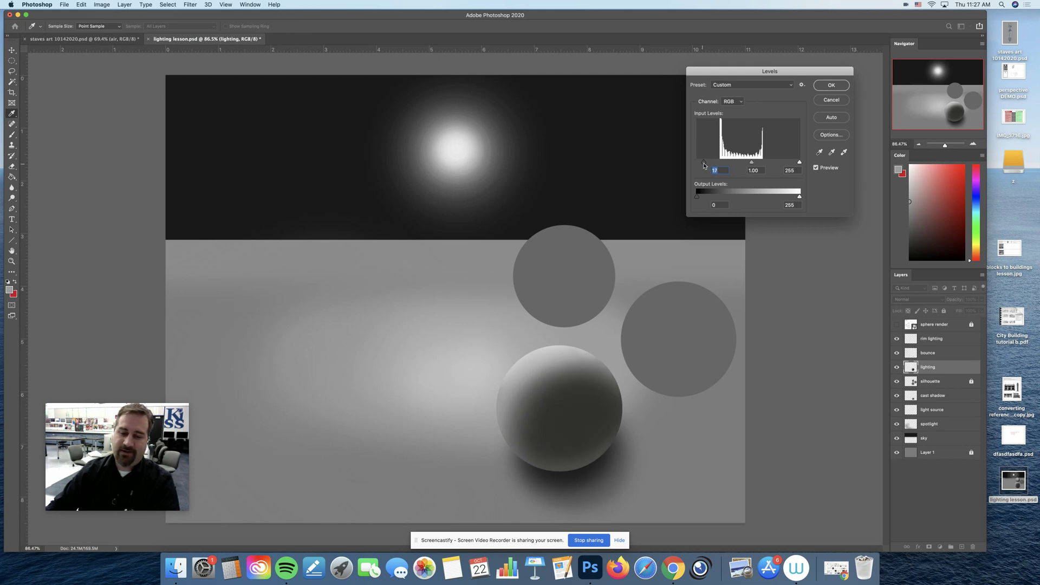
pyautogui.moveTo(801, 164); pyautogui.dragTo(797, 164)
pyautogui.moveTo(706, 164); pyautogui.dragTo(707, 164)
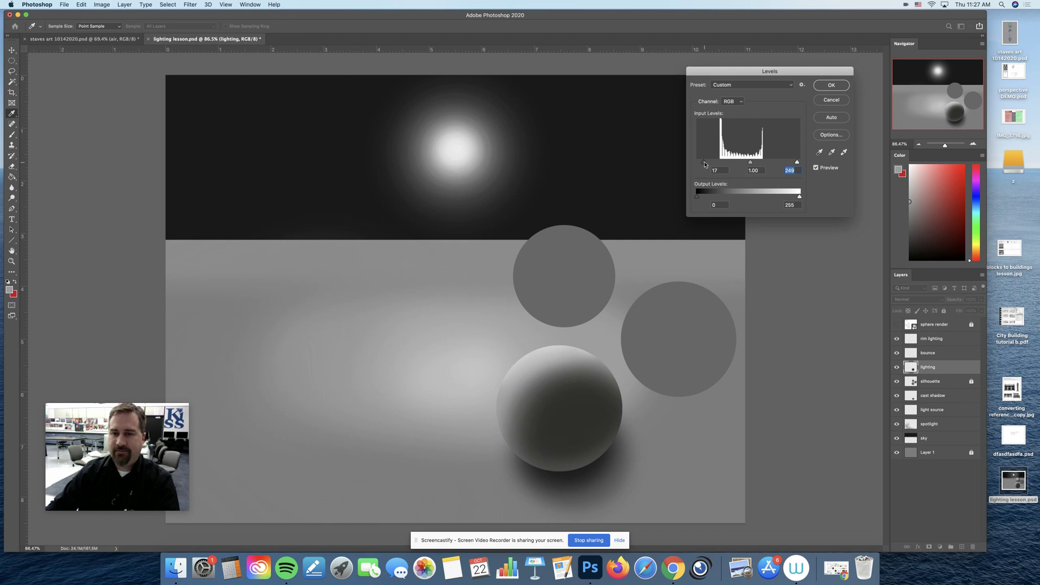
pyautogui.click(831, 101)
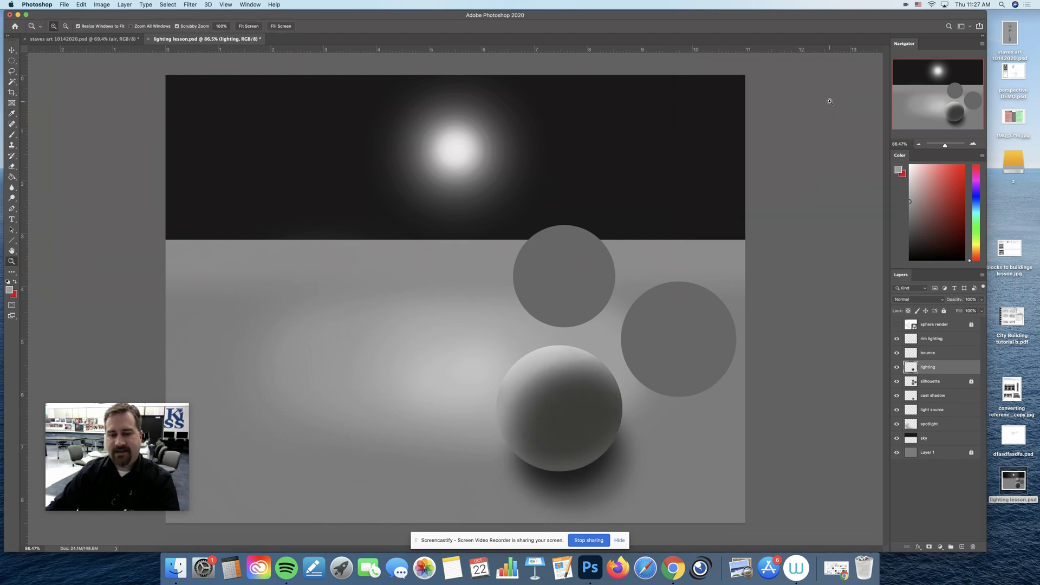
# Review the full composition, selecting the cast shadow, rim lighting and bounce layers in turn.
pyautogui.moveTo(669, 283); pyautogui.dragTo(643, 291)
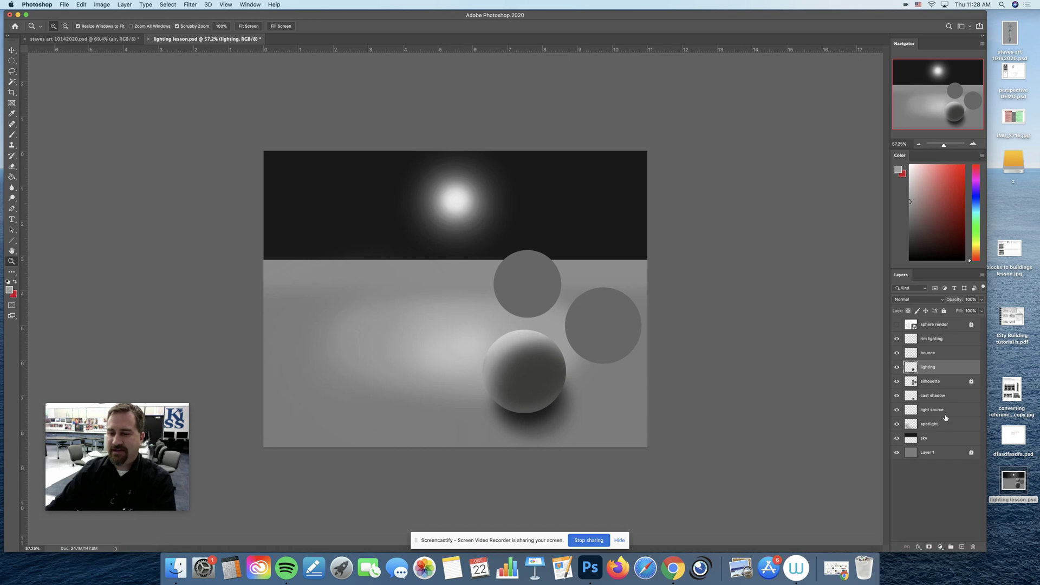
pyautogui.click(943, 395)
pyautogui.click(937, 340)
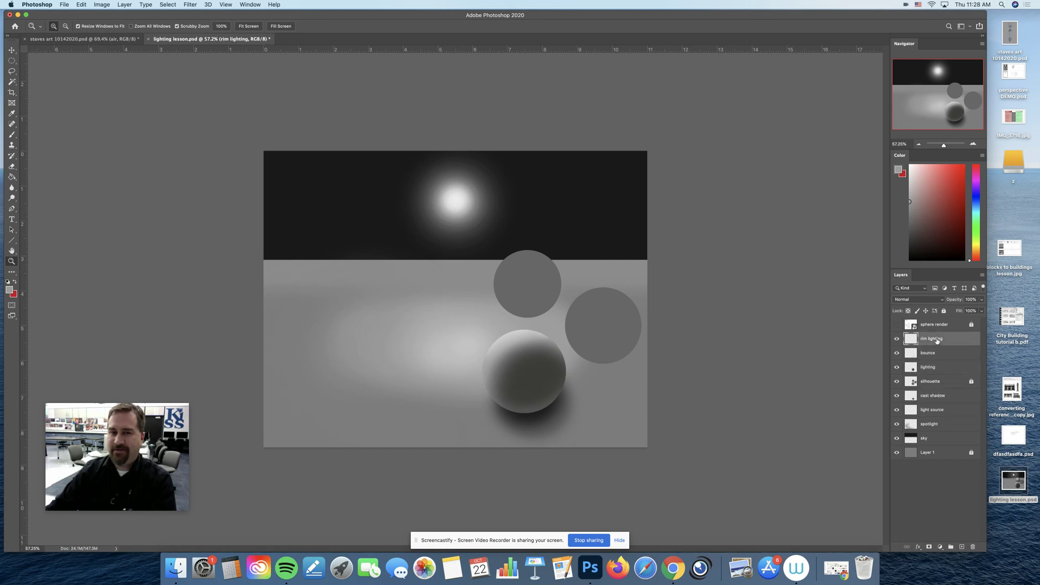
pyautogui.click(955, 359)
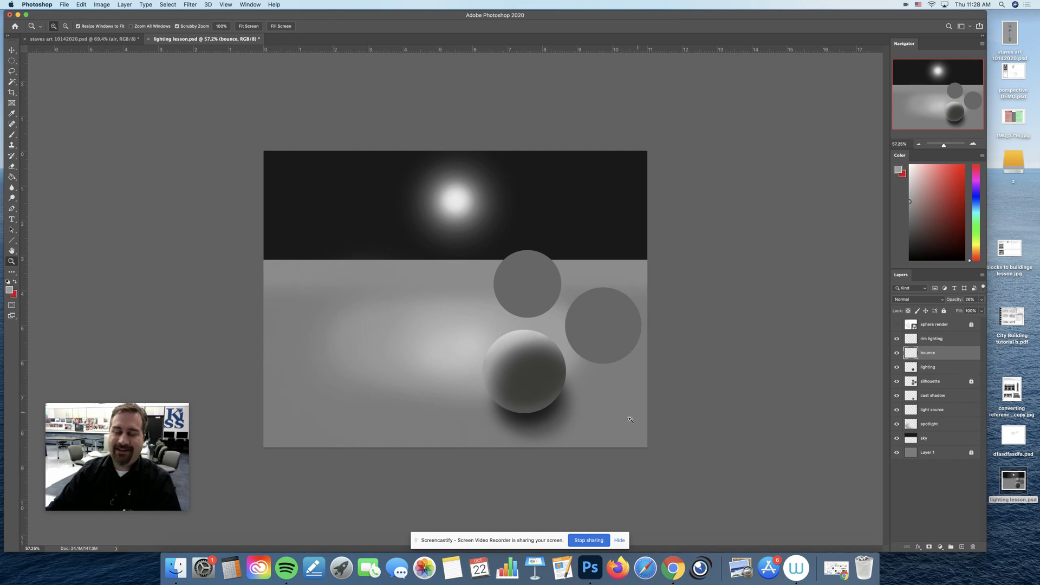
# Switch to Chrome, where the Visuals folder is open in Google Drive.
pyautogui.click(673, 568)
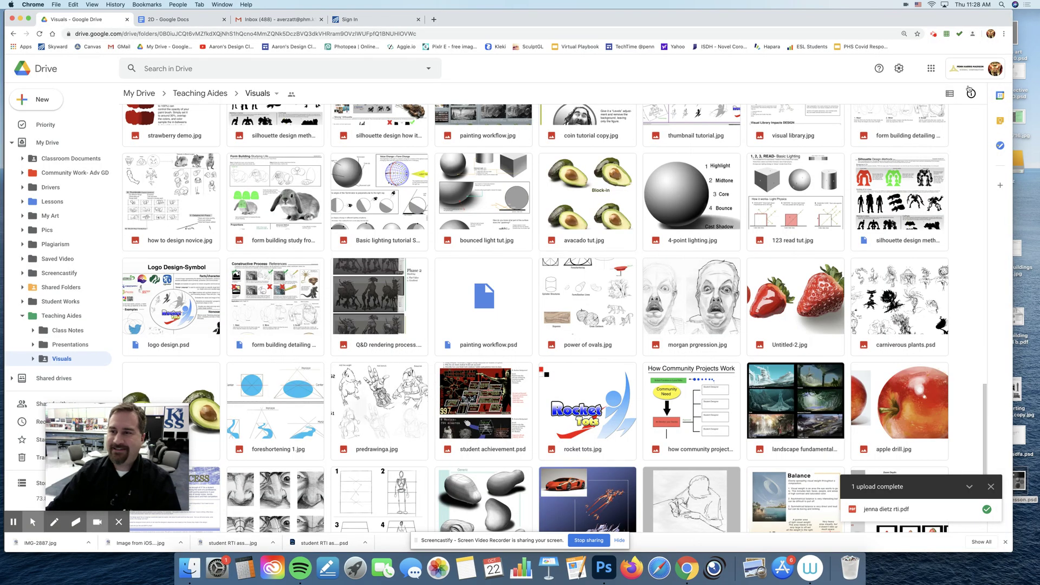